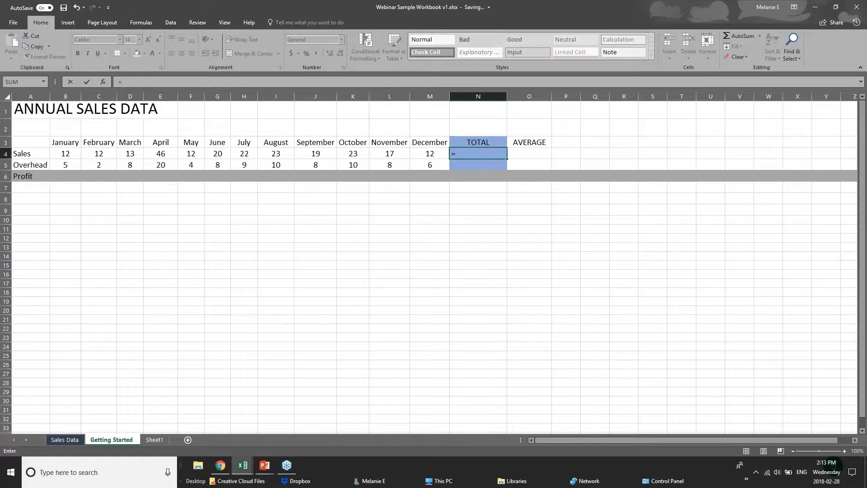
type("sum")
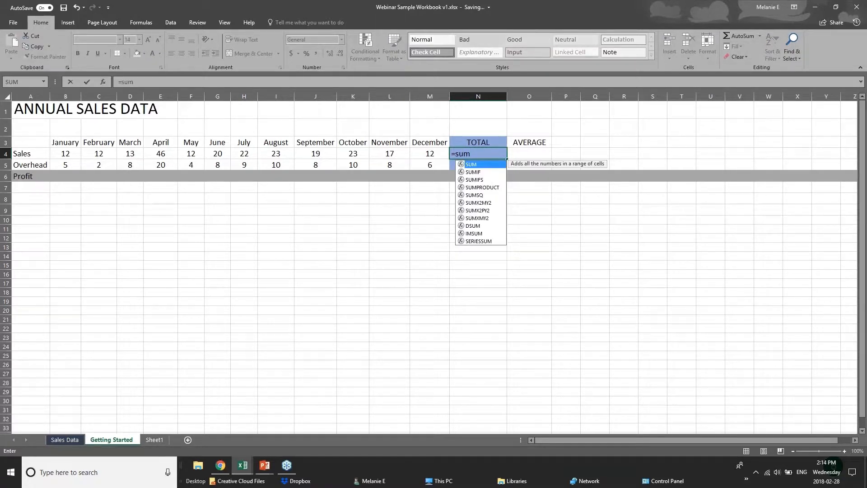
key("BackSpace")
key("BackSpace")
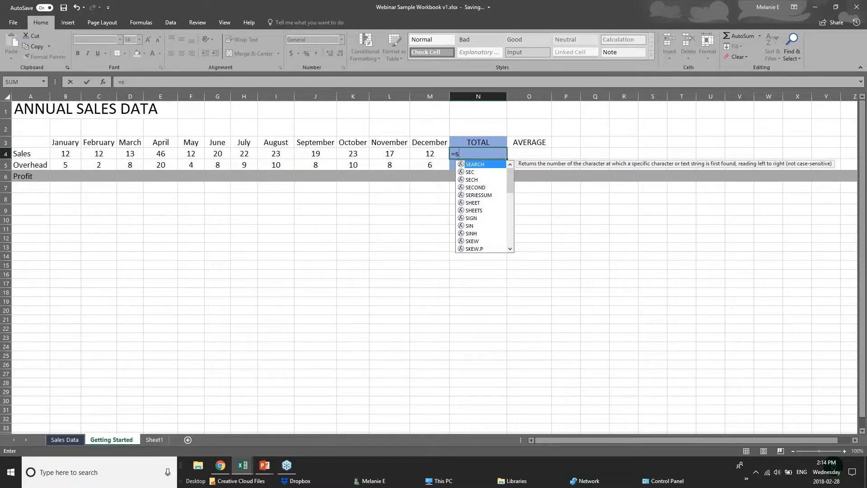
key("BackSpace")
type("sum")
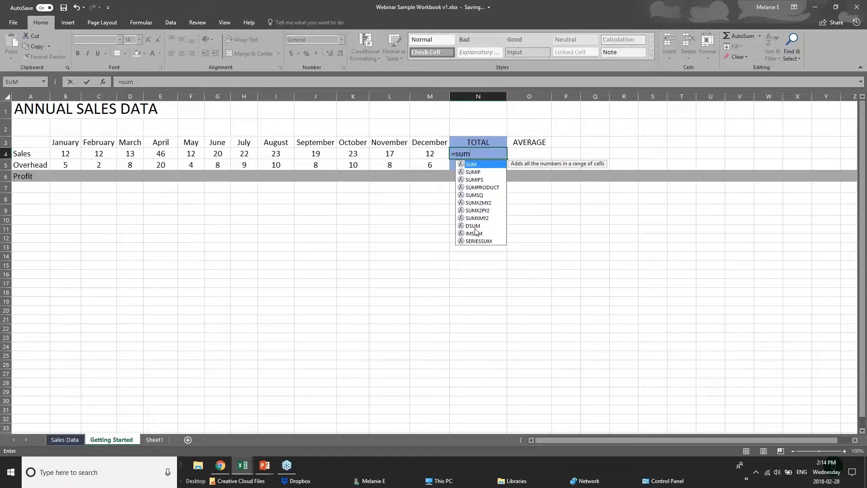
type("(")
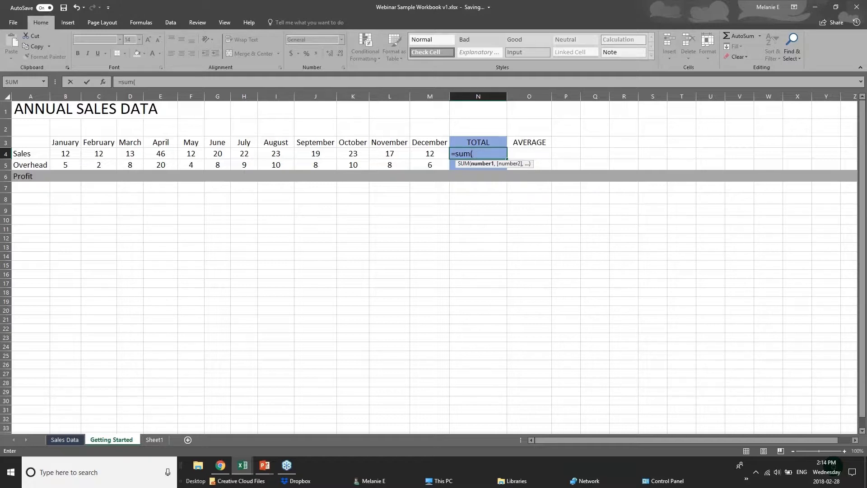
left_click(482, 150)
key("BackSpace")
key("BackSpace")
key("BackSpace")
key("BackSpace")
key("BackSpace")
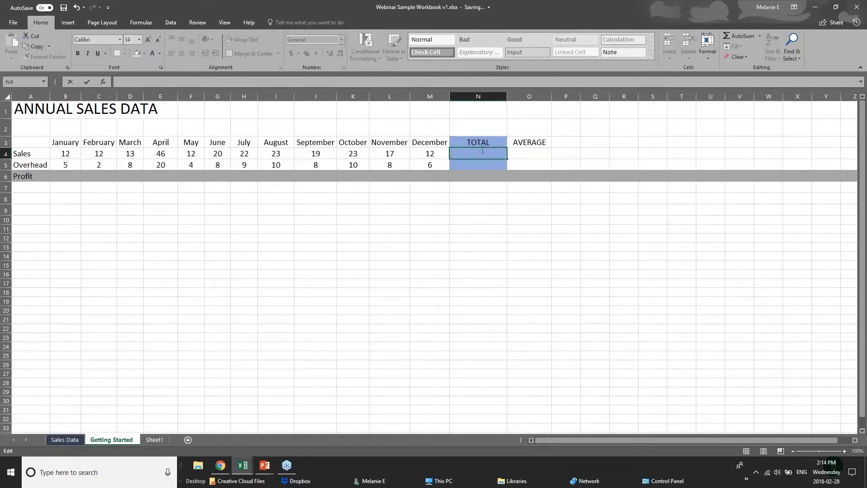
Enter the formula =12+12 in the Sales total cell N4.
type("=")
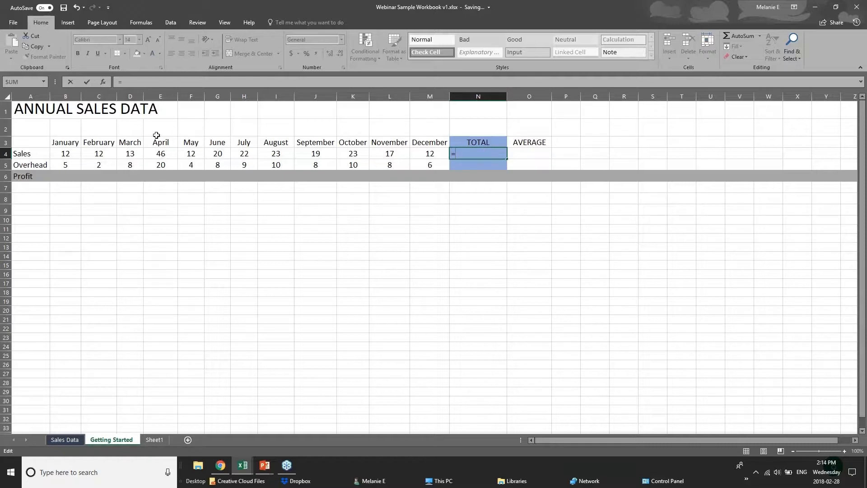
type("12=12")
key("BackSpace")
key("BackSpace")
key("BackSpace")
type("+12")
left_click(68, 156)
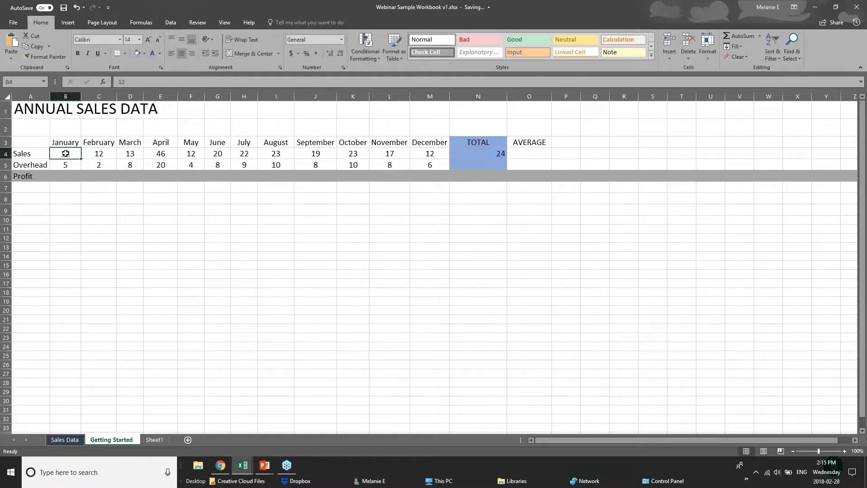
Compare the monthly sales cells with the typed-number formula in the Sales total cell N4.
left_click(101, 155)
left_click(131, 155)
left_click(152, 155)
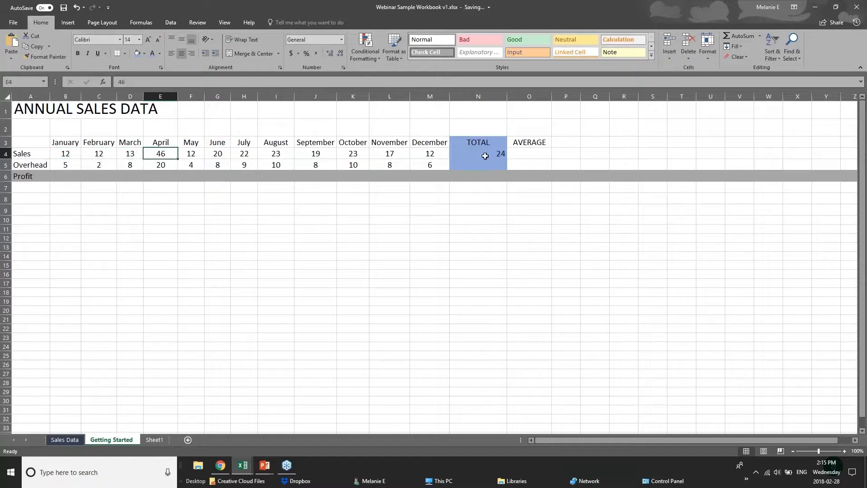
left_click(488, 154)
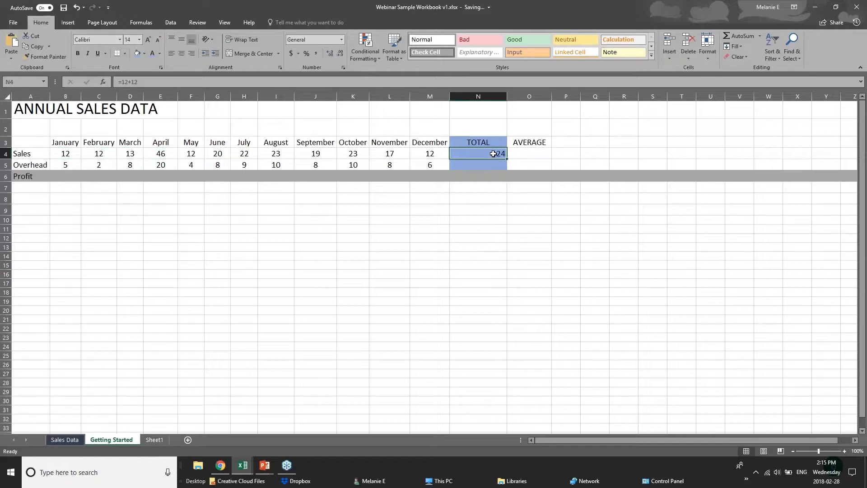
double_click(493, 153)
left_click(477, 209)
left_click(473, 154)
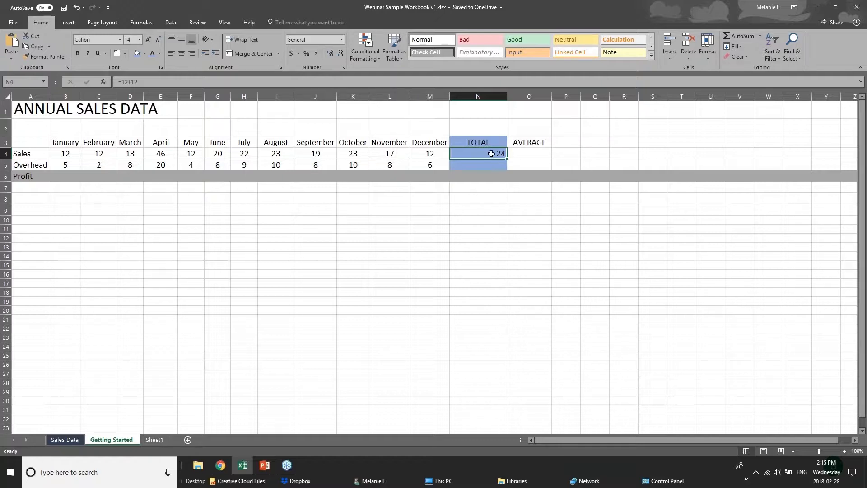
Clear N4 and start a SUM formula there that adds individual cells: =sum(b4+c4+d4.
key("Delete")
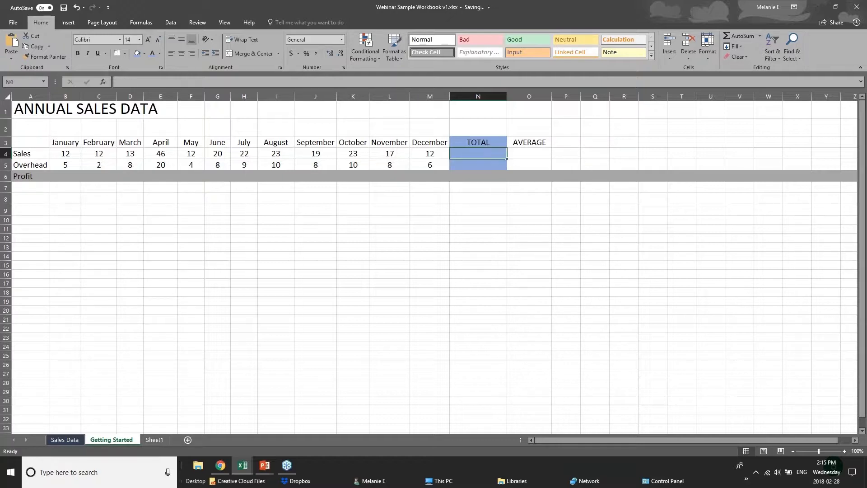
type("=sum")
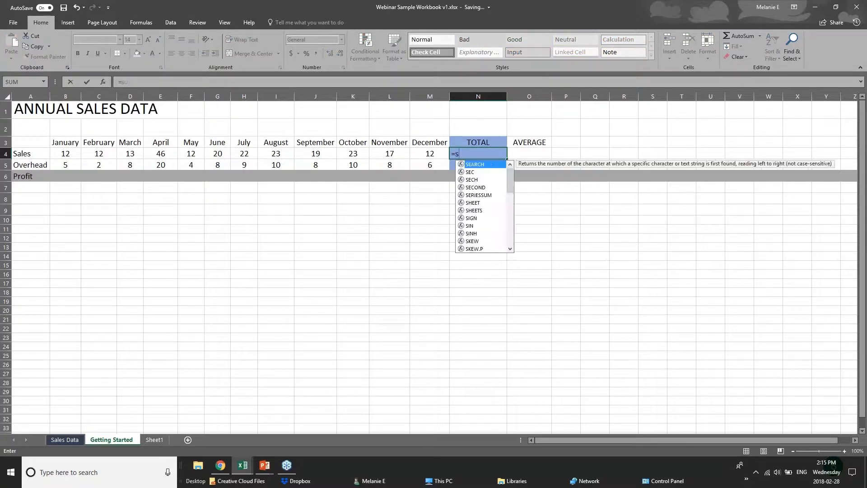
type("(")
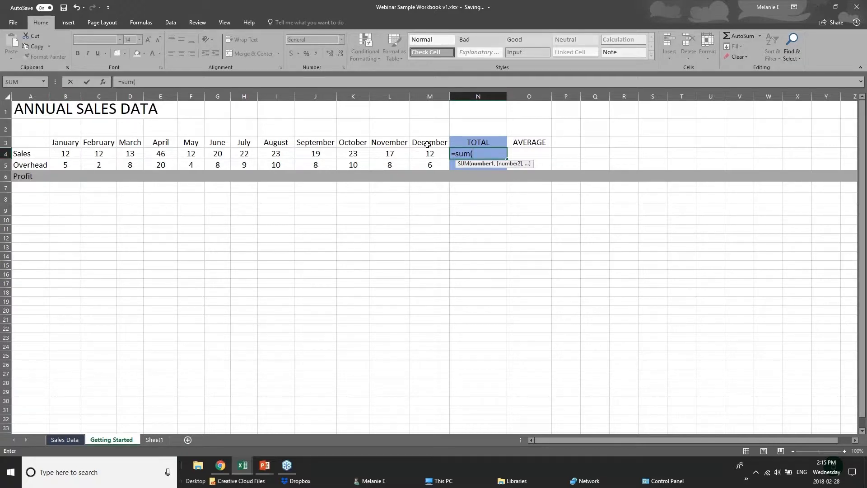
type("b4=")
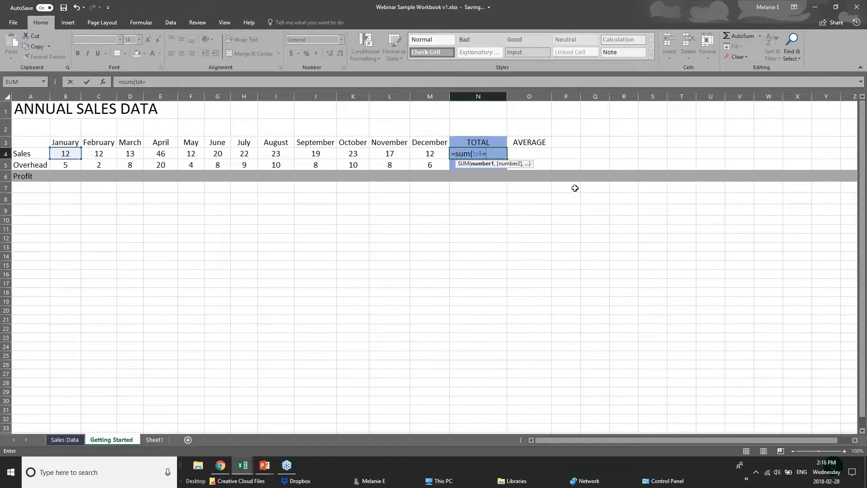
key("BackSpace")
type("+c")
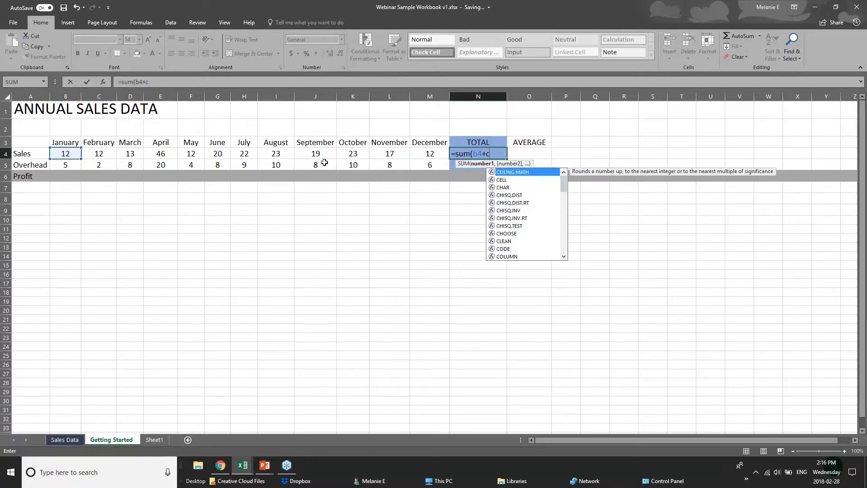
type("4+")
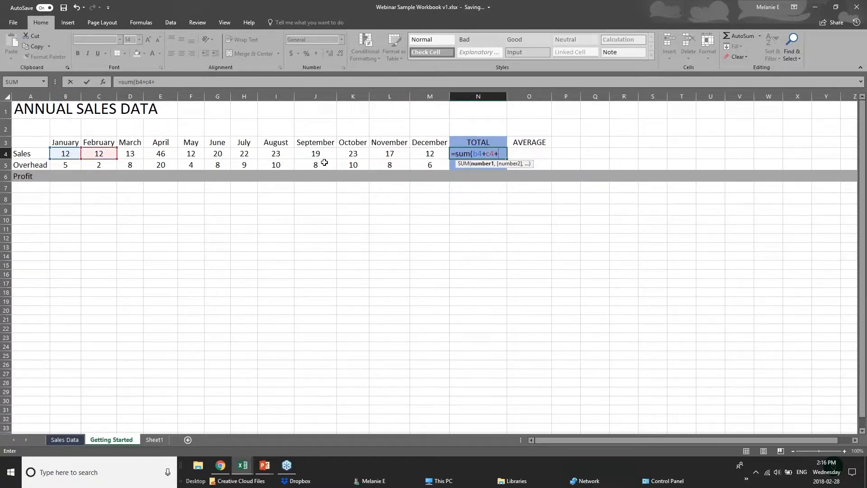
type("d")
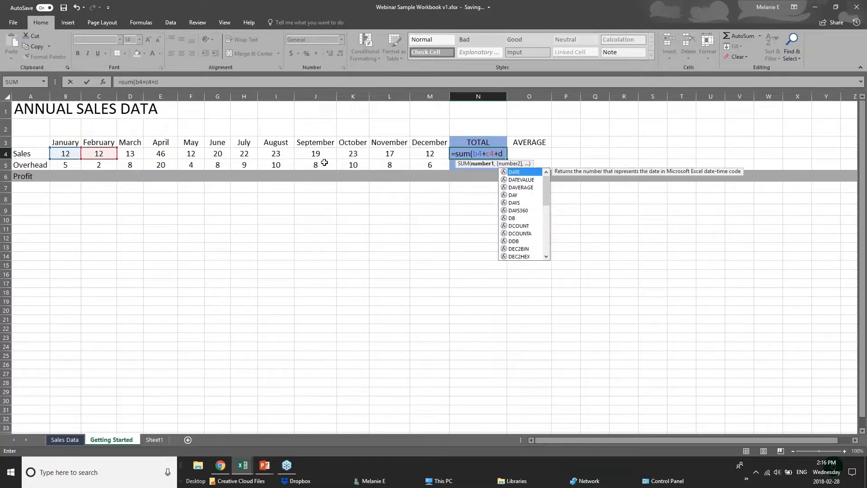
type("4")
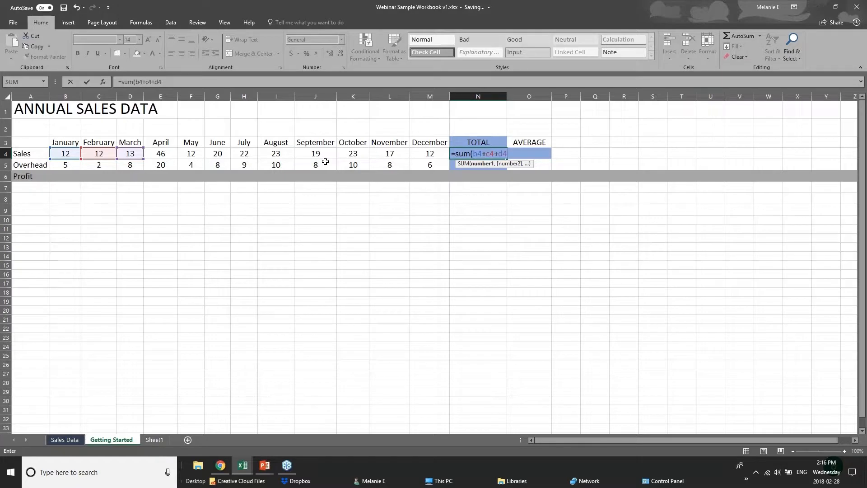
Replace the individual references in the N4 SUM formula with the January to December sales range B4:M4.
key("BackSpace")
key("BackSpace")
key("BackSpace")
key("BackSpace")
key("BackSpace")
key("BackSpace")
key("BackSpace")
key("BackSpace")
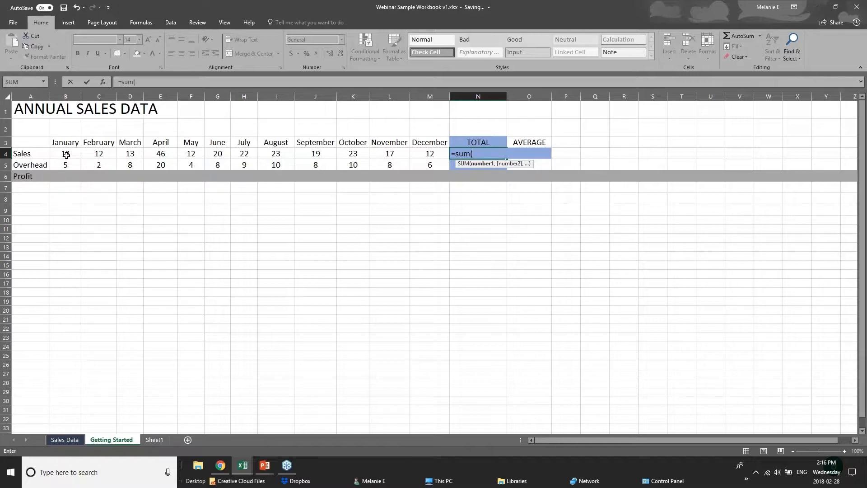
left_click_drag(66, 155, 419, 155)
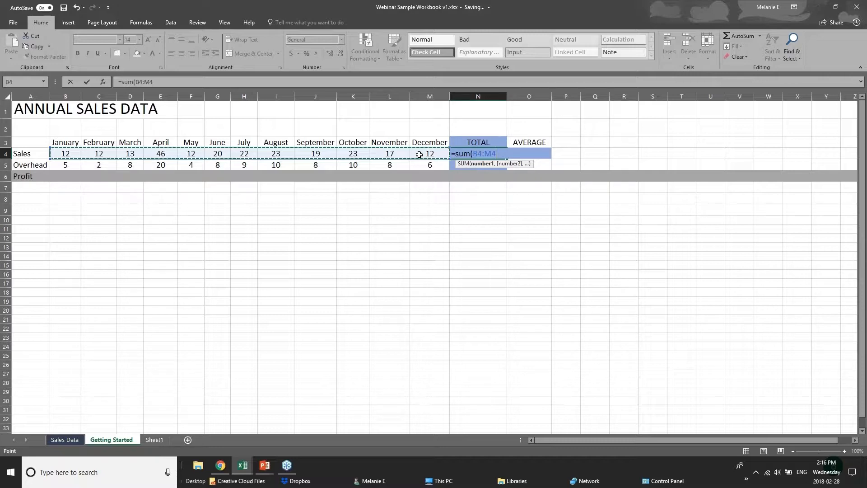
key("Return")
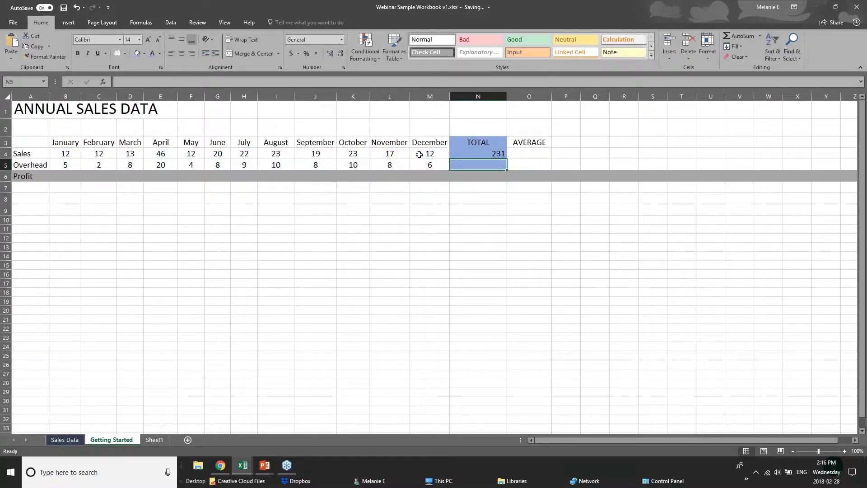
Clear the Sales total in N4 and total B4:M4 there with AutoSum instead.
left_click(477, 154)
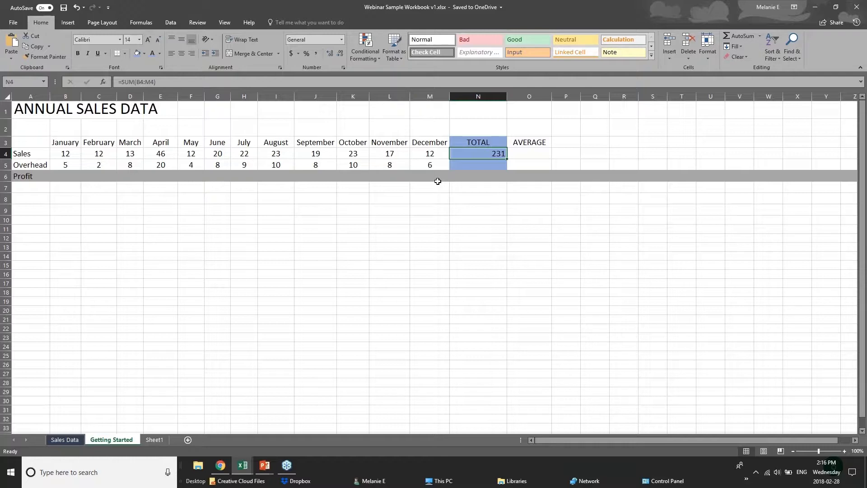
key("Delete")
left_click(733, 36)
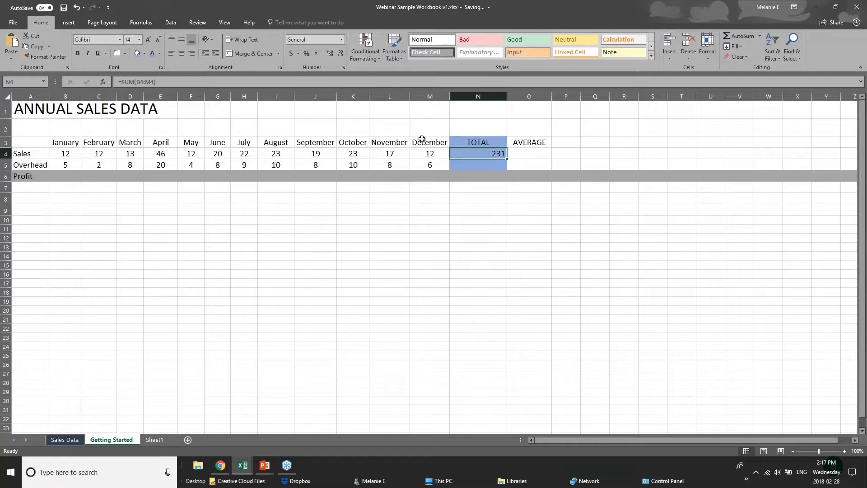
left_click(60, 154)
left_click_drag(60, 154, 497, 155)
left_click(455, 154)
Try AutoSum in the Overhead total cell N5 and clear the result.
left_click(501, 167)
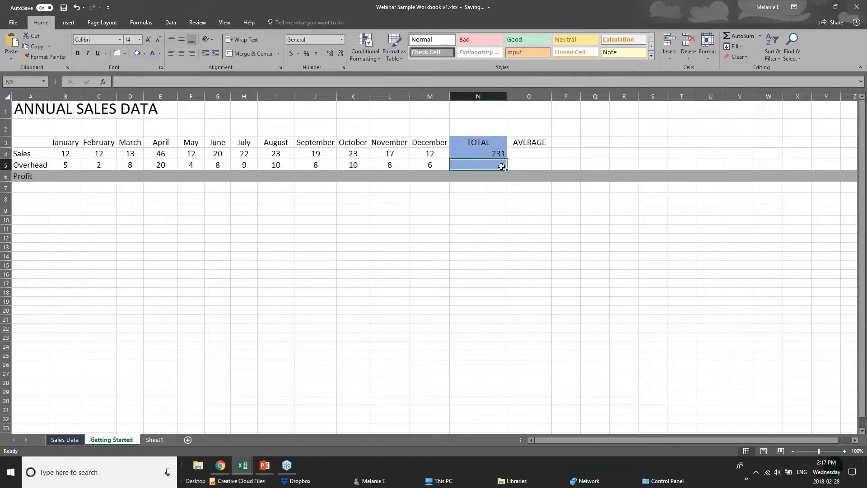
double_click(744, 36)
key("Delete")
Insert an AVERAGE function in N5 that covers the January to December overhead range B5:M5.
left_click(760, 37)
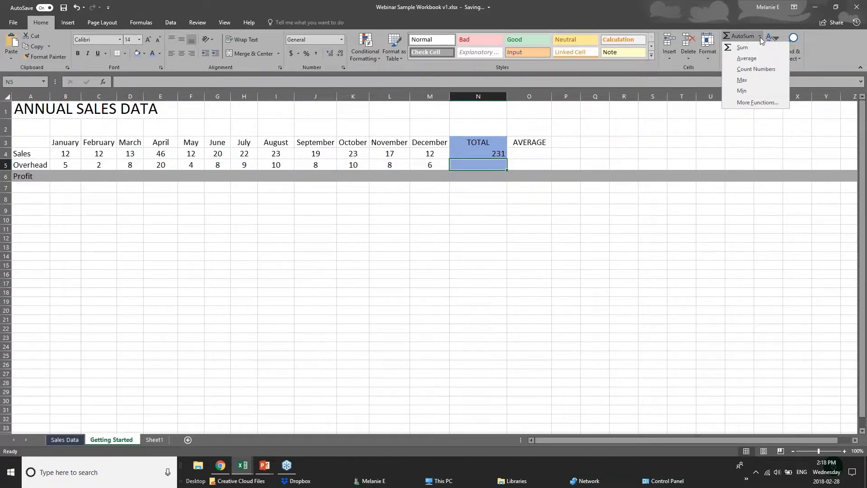
left_click(743, 60)
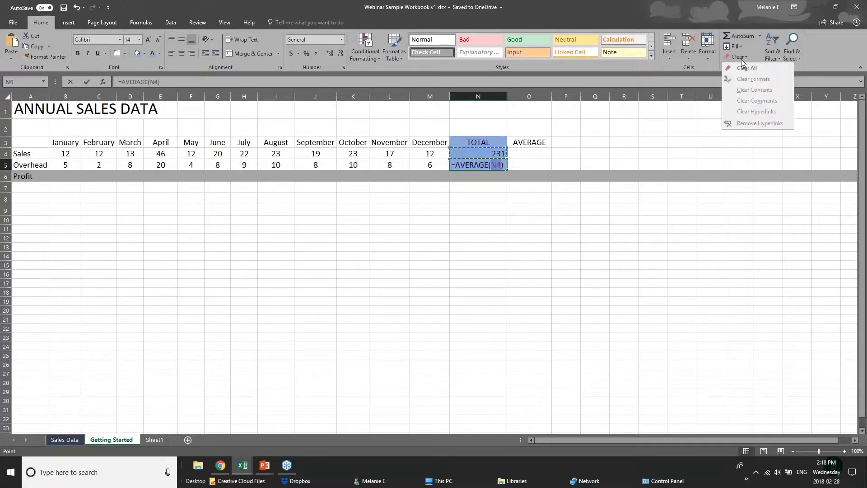
left_click(491, 165)
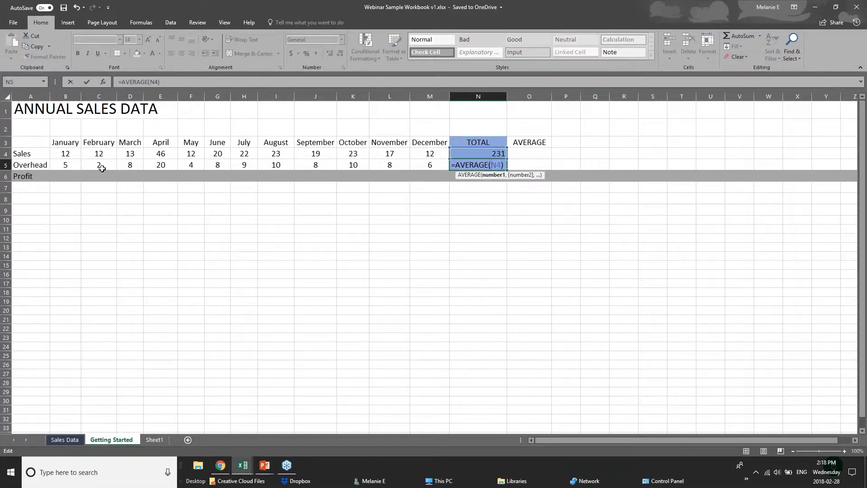
left_click(77, 165)
left_click_drag(77, 165, 433, 165)
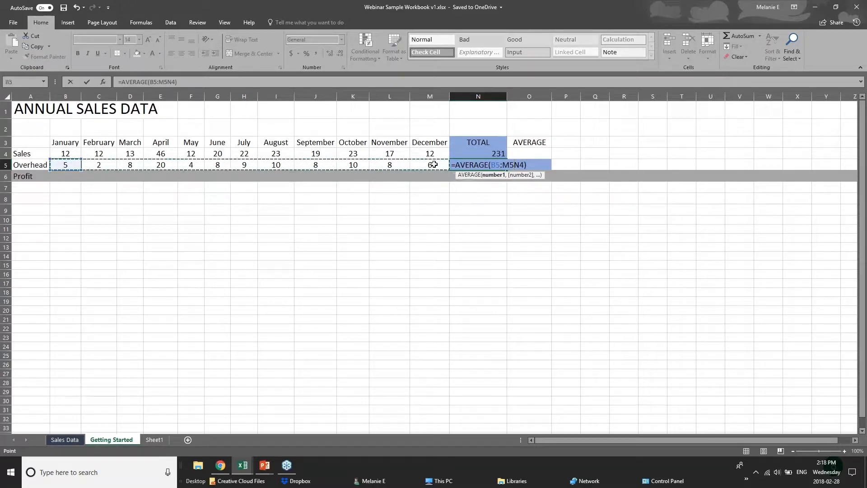
left_click(490, 176)
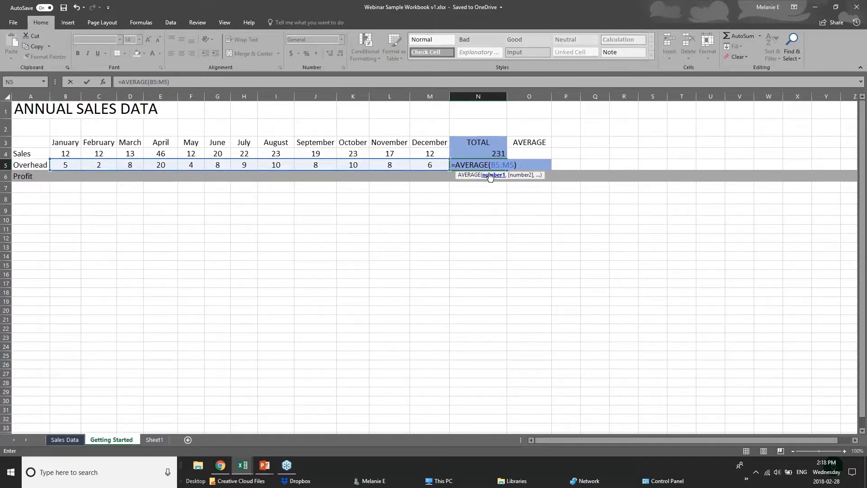
key("Return")
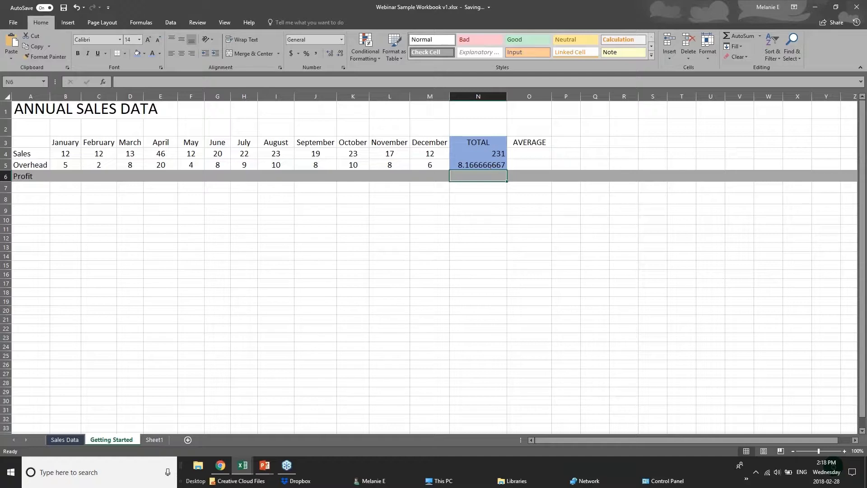
Check the formula in N5 against the monthly overhead cells B5:M5.
key("Up")
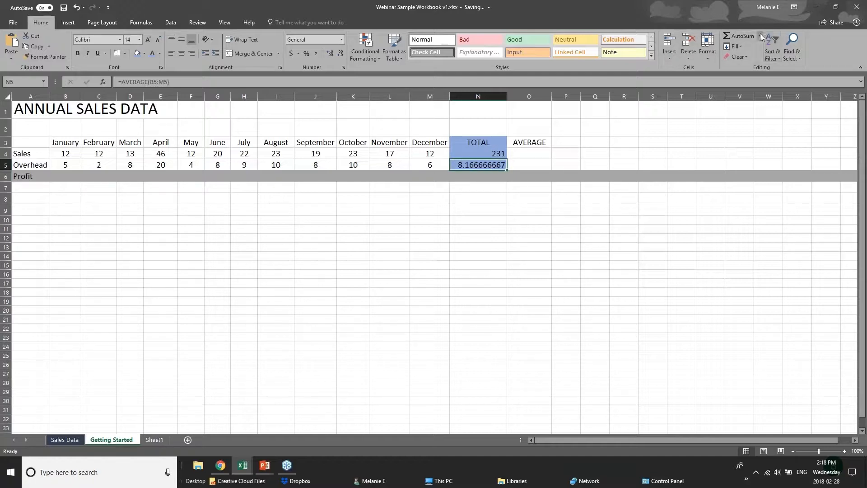
left_click_drag(67, 163, 420, 163)
left_click(464, 166)
Try AutoSum from the formula library on the January sales cell B4 and cancel it.
left_click(61, 157)
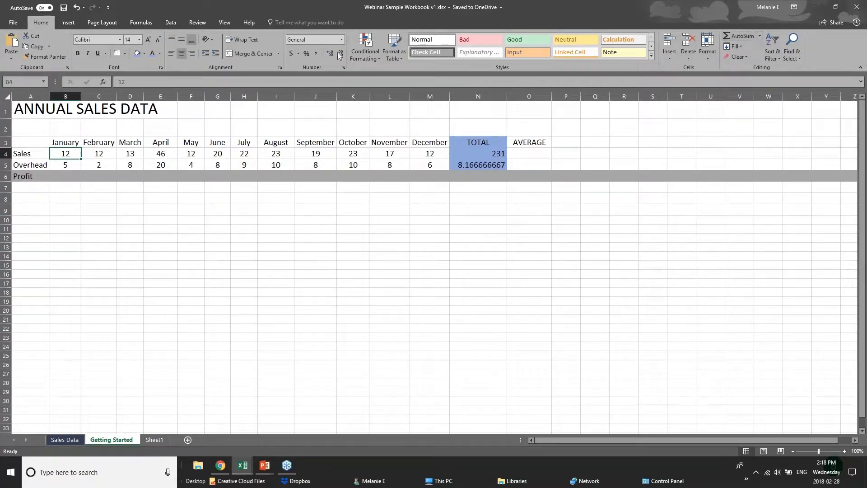
left_click(148, 23)
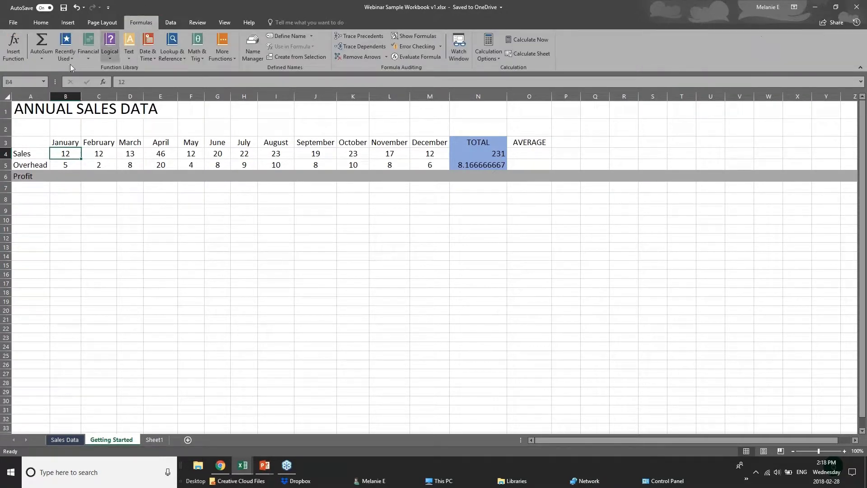
left_click(48, 59)
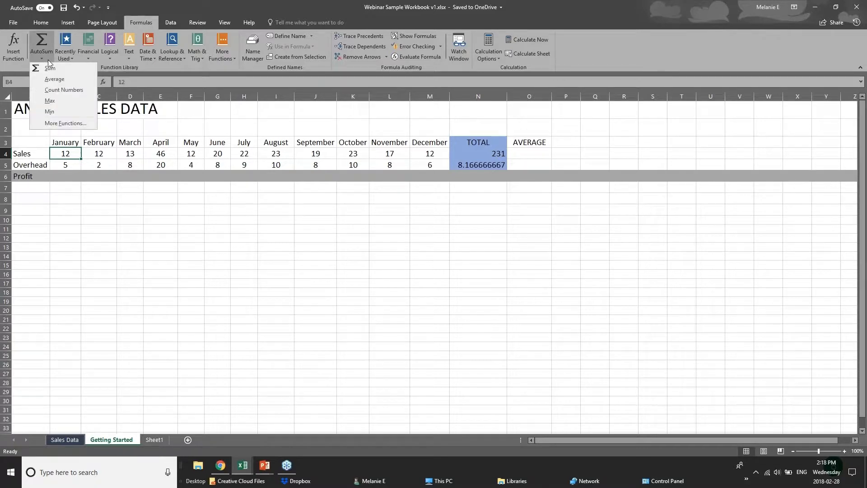
left_click(44, 40)
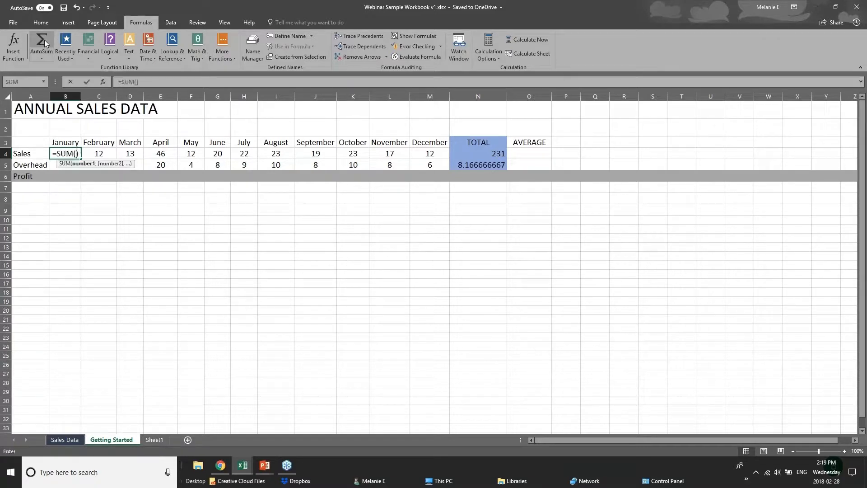
key("Escape")
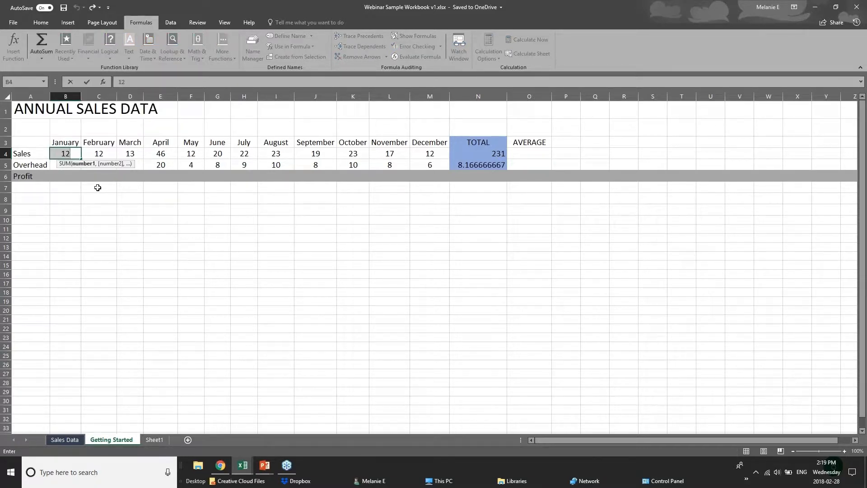
Examine the Recently Used, Logical, Text, Math & Trig, Lookup & Reference and Date & Time function categories and the AutoSum options.
left_click(147, 238)
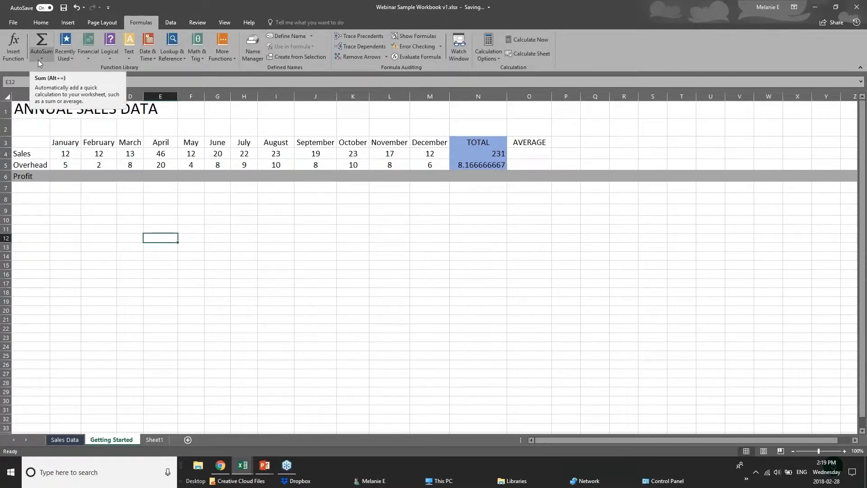
left_click(74, 188)
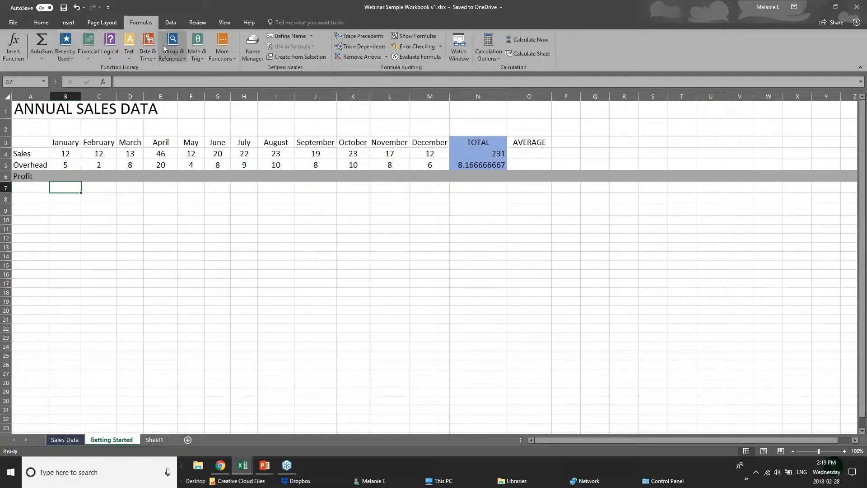
left_click(65, 61)
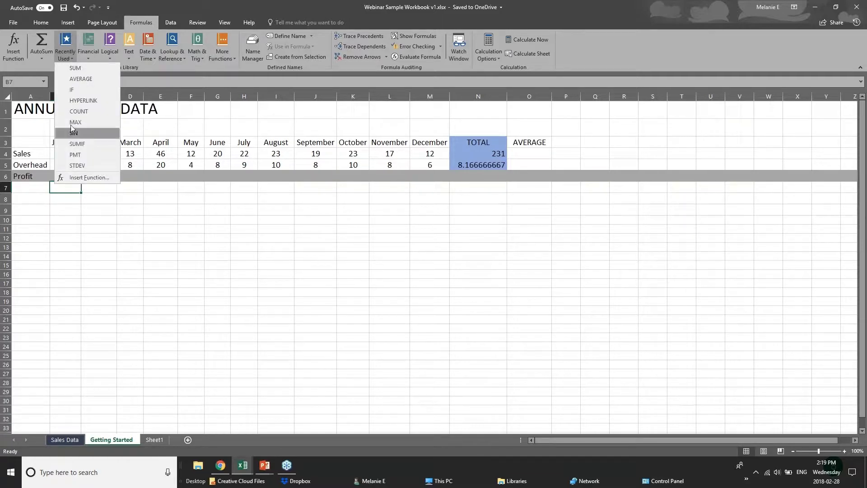
left_click(129, 59)
left_click(109, 54)
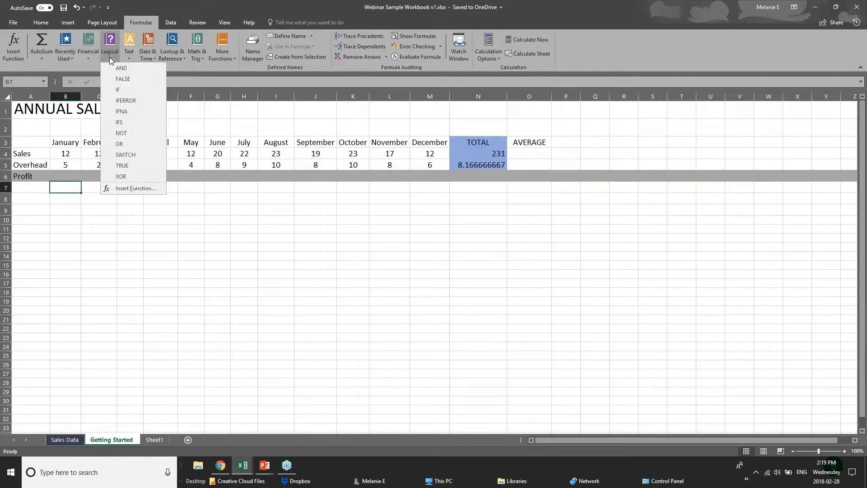
left_click(170, 67)
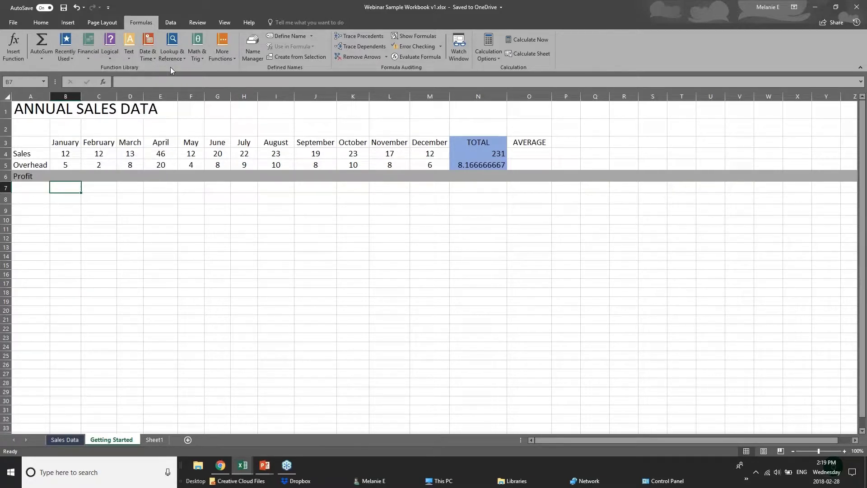
left_click(130, 60)
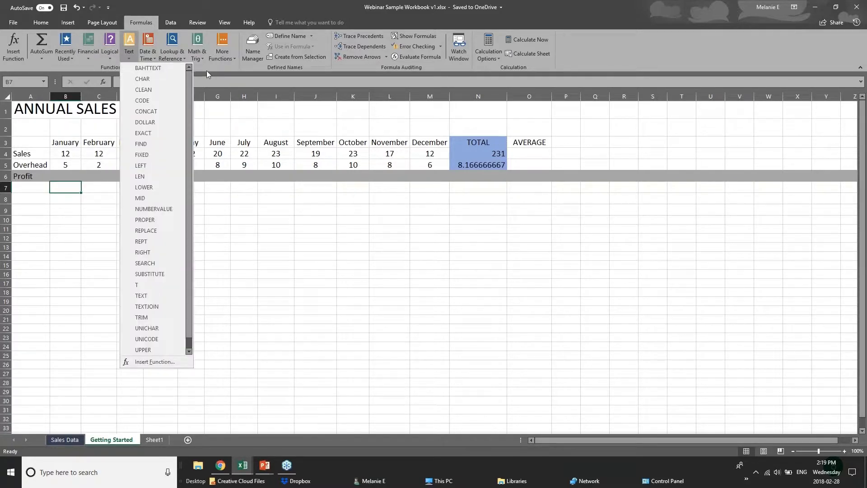
left_click(207, 70)
left_click(198, 59)
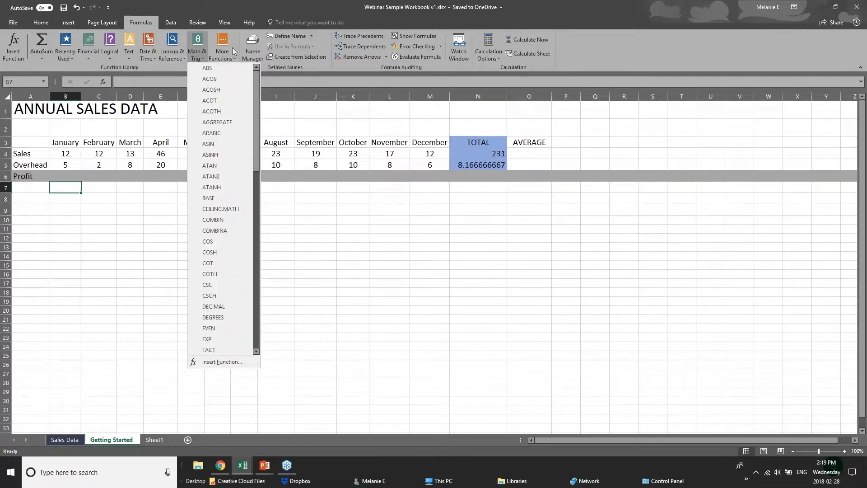
left_click(170, 58)
left_click(169, 58)
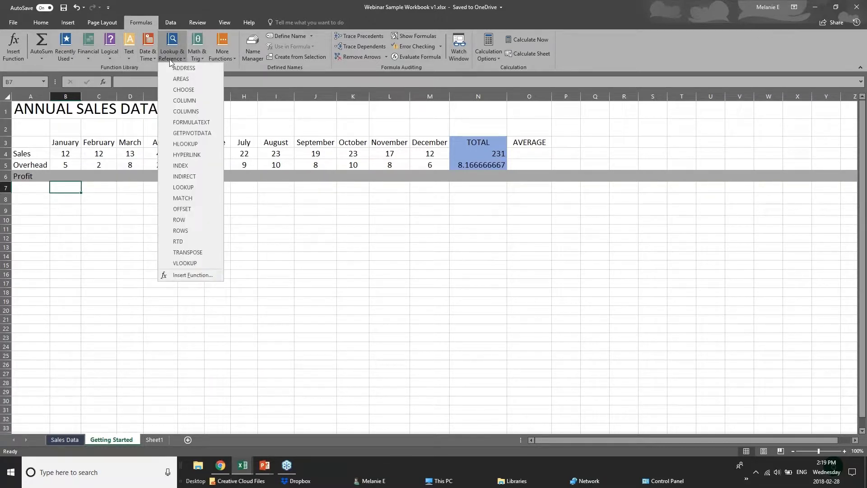
left_click(145, 66)
left_click(146, 59)
left_click(208, 66)
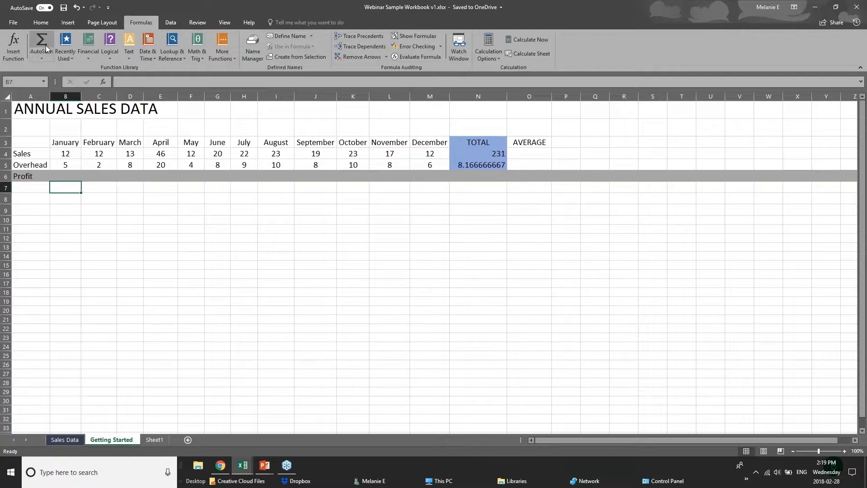
left_click(47, 57)
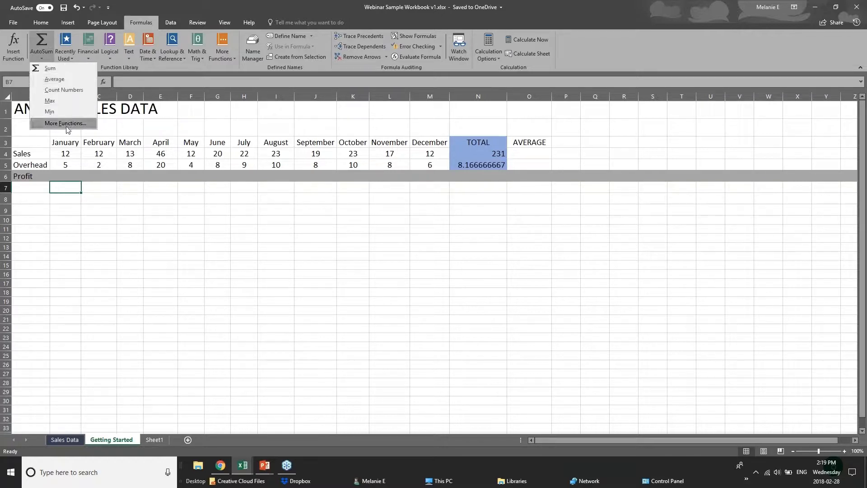
left_click(73, 183)
Begin a formula in the January Profit cell B6, pointing out the January sales and overhead values above it.
left_click(72, 176)
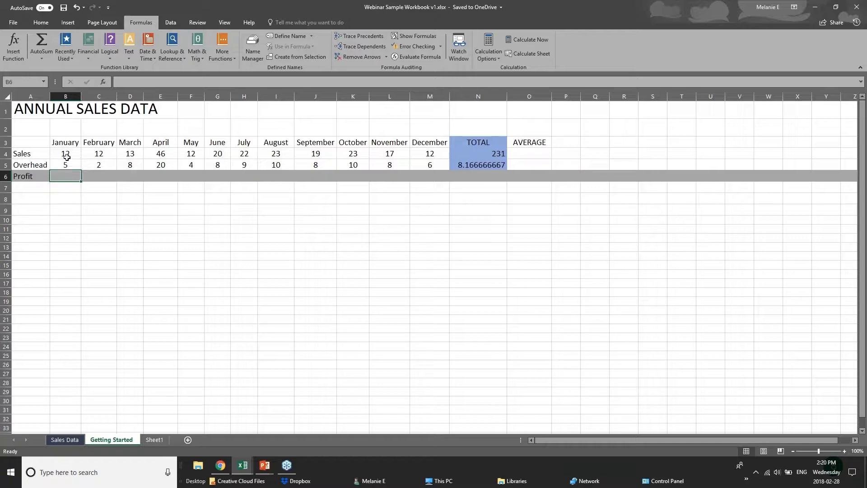
left_click(66, 157)
left_click(66, 164)
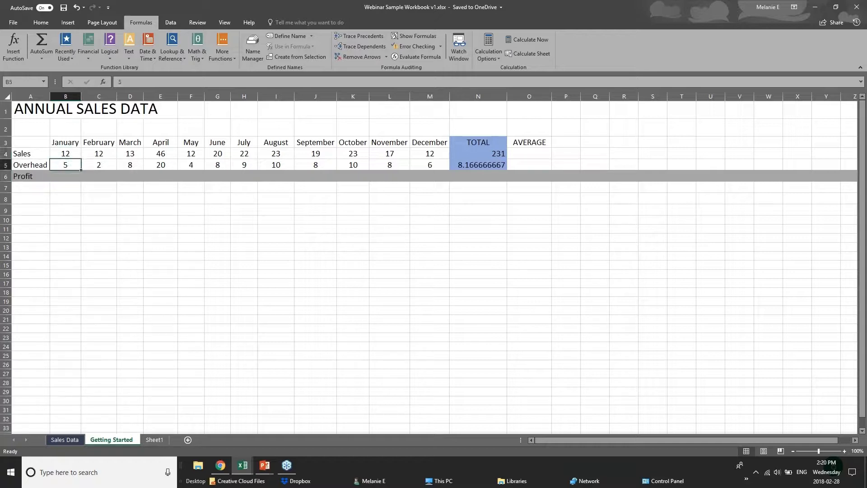
left_click(66, 175)
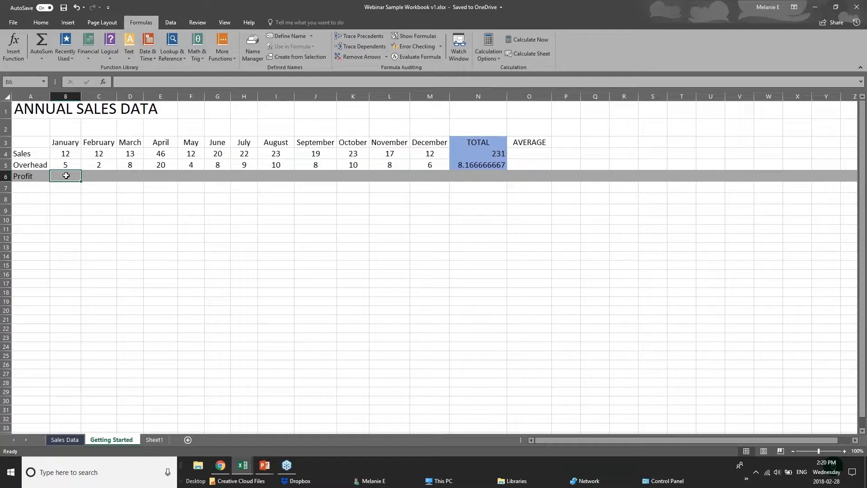
type("=")
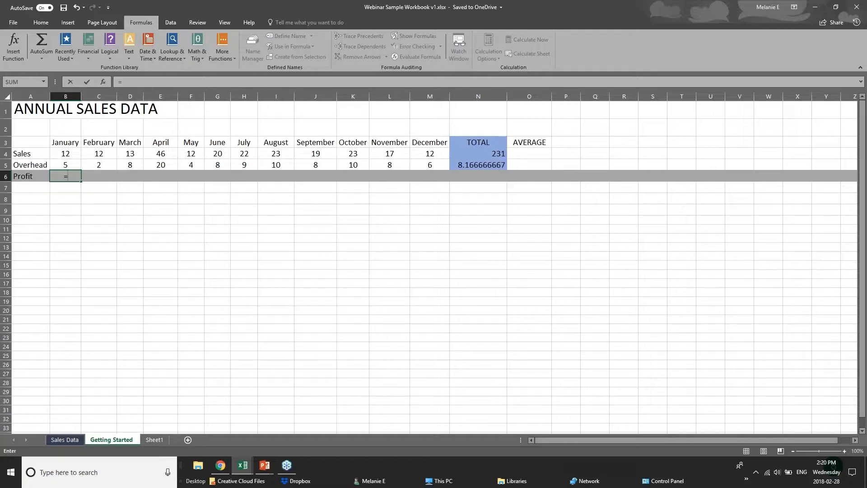
type("sub")
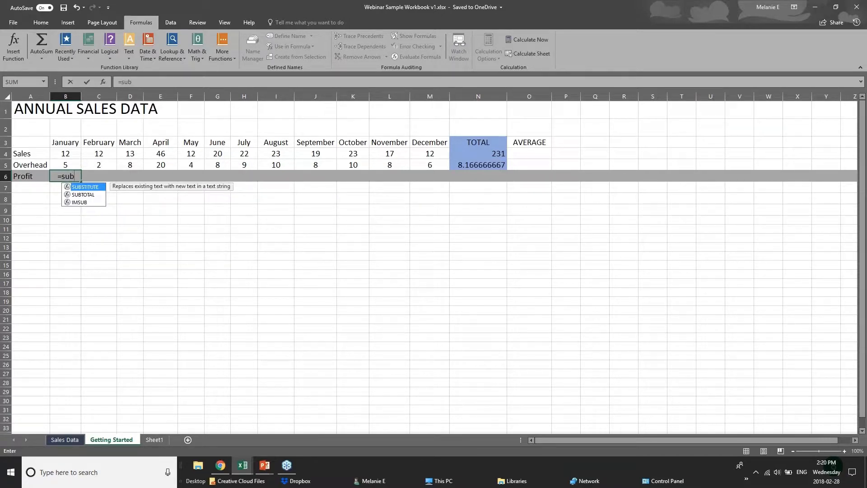
key("BackSpace")
key("BackSpace")
type("ub")
key("BackSpace")
key("BackSpace")
key("BackSpace")
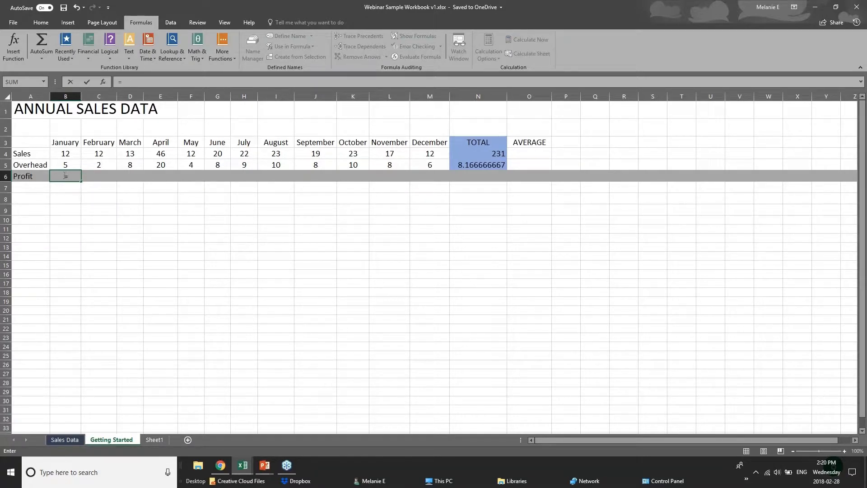
Complete the January profit formula as =B4-B5, subtracting overhead from sales, and check it in B6.
left_click(71, 153)
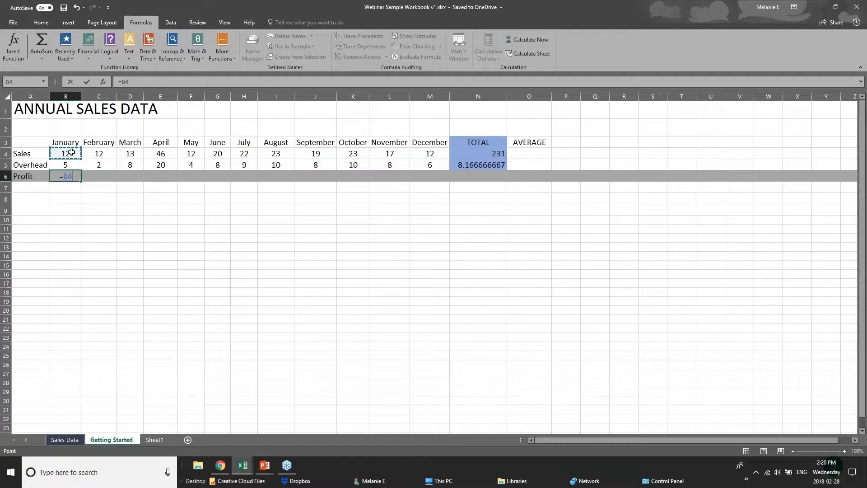
type("-")
left_click(74, 165)
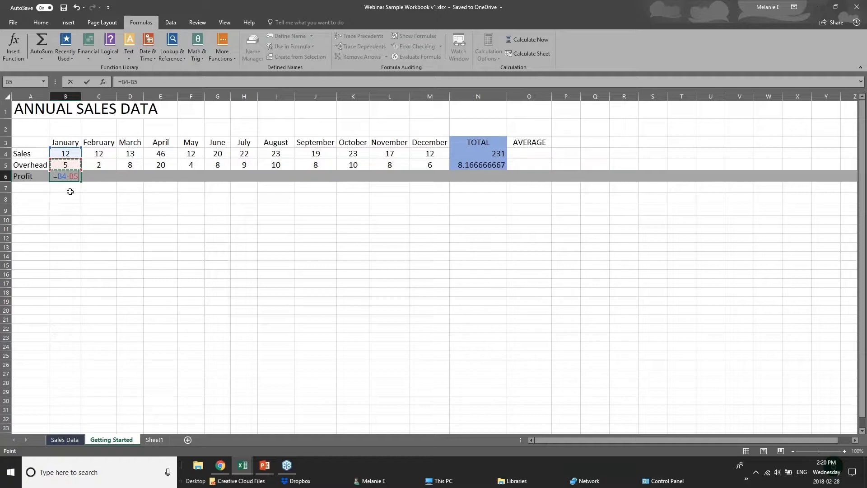
key("Return")
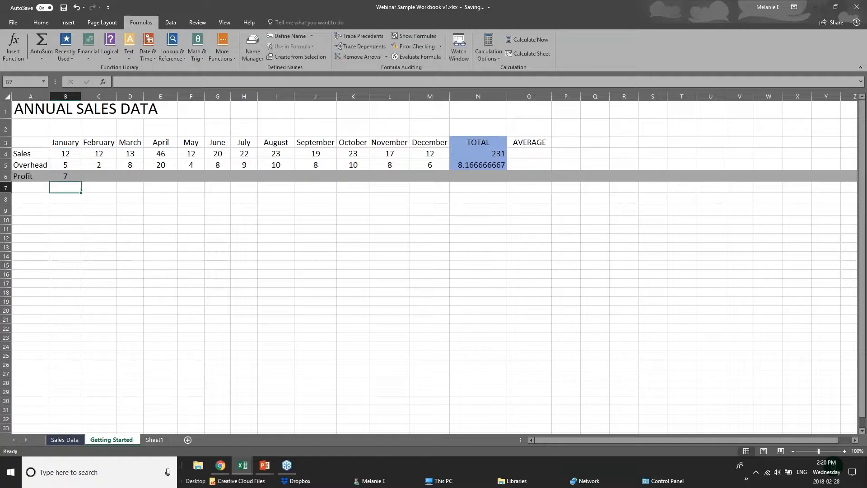
left_click(65, 176)
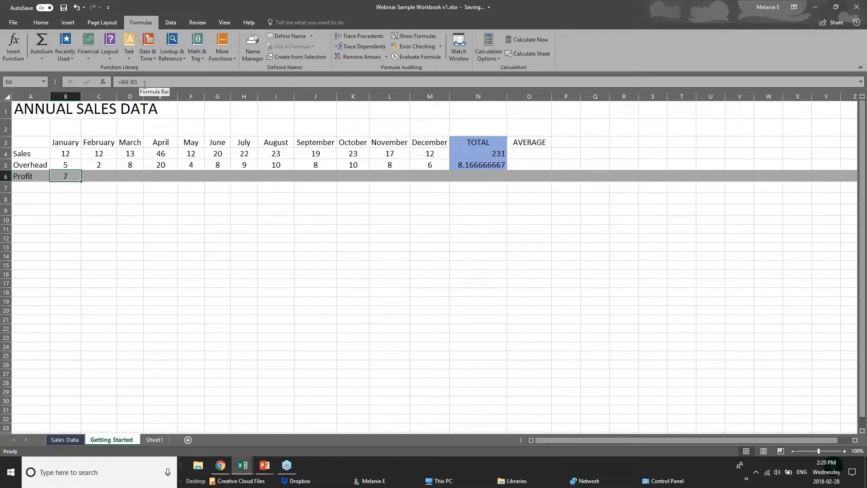
Copy the January profit formula in B6 and paste only the formula into the February Profit cell C6.
left_click(107, 172)
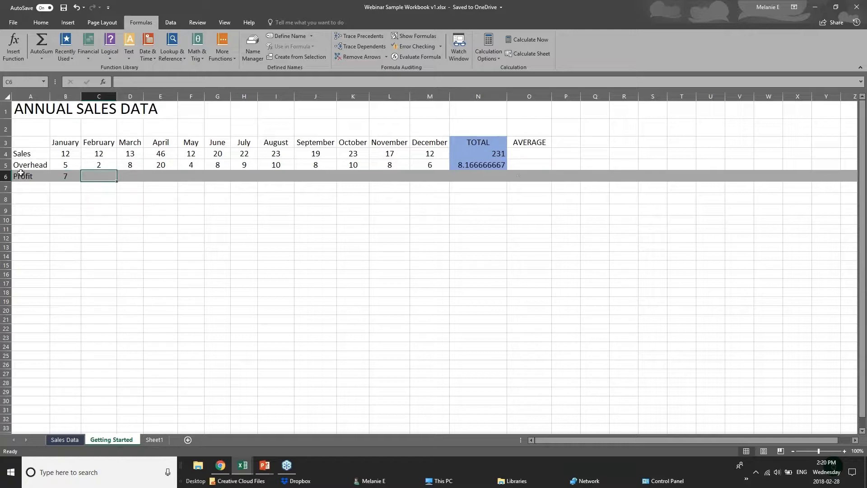
left_click(57, 176)
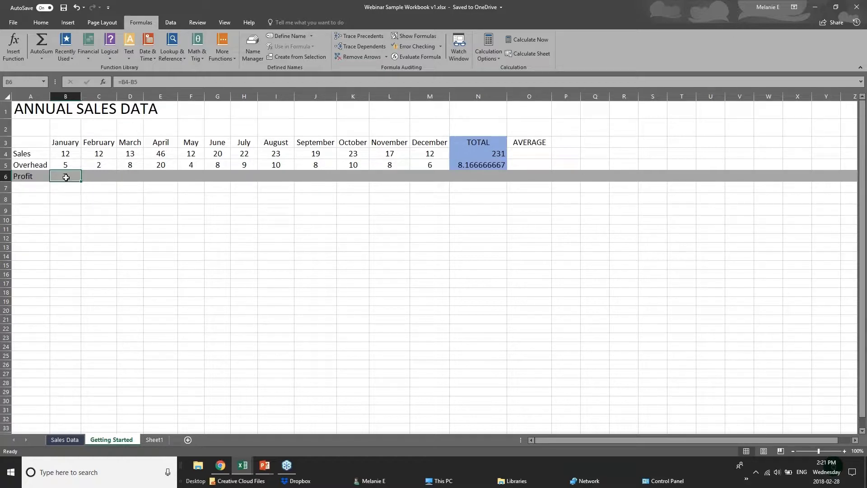
right_click(66, 178)
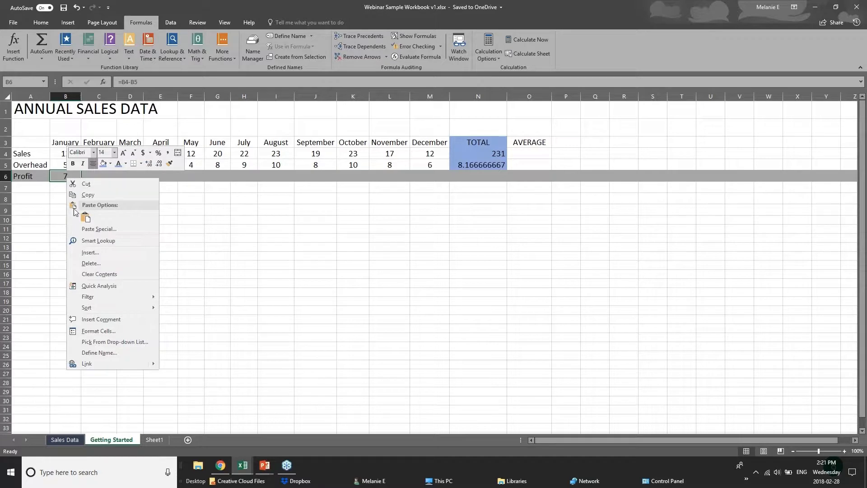
left_click(89, 195)
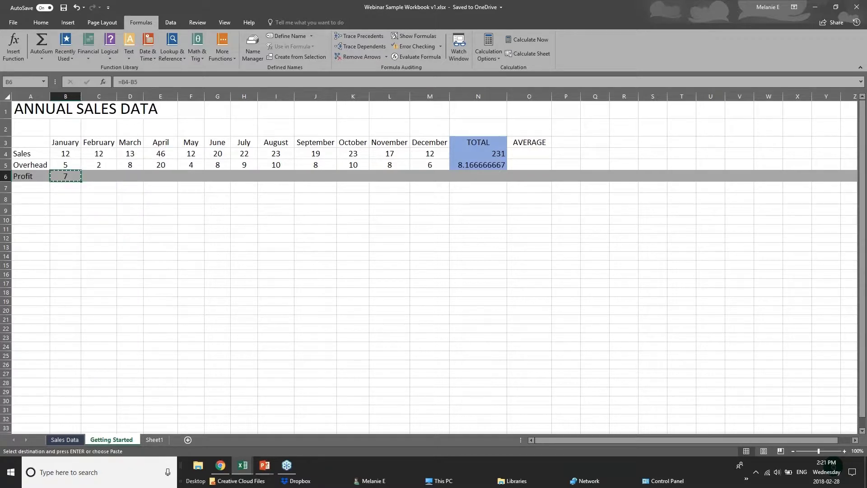
right_click(97, 178)
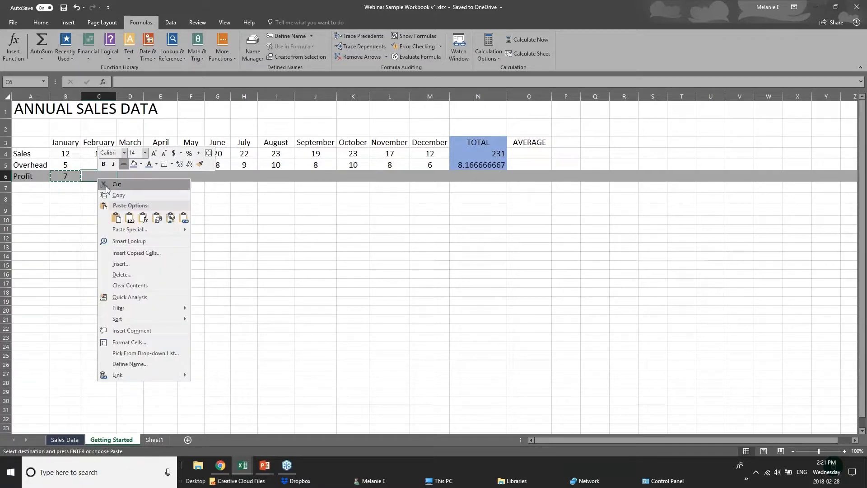
left_click(117, 219)
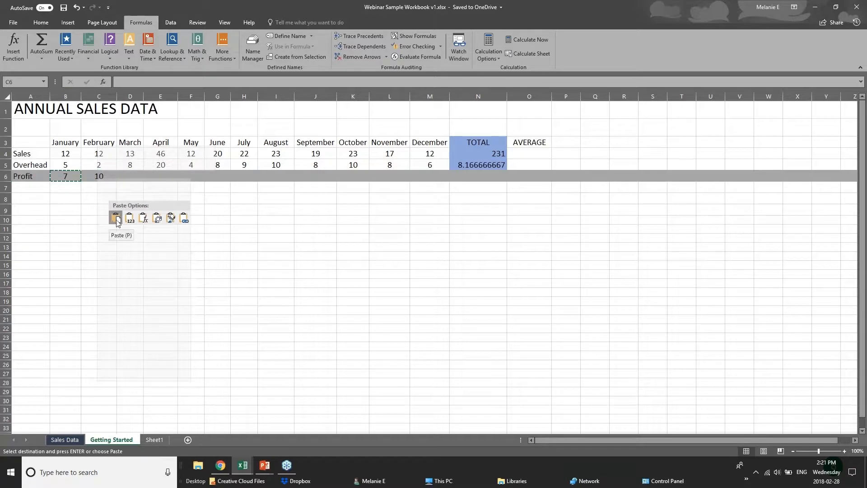
left_click(144, 219)
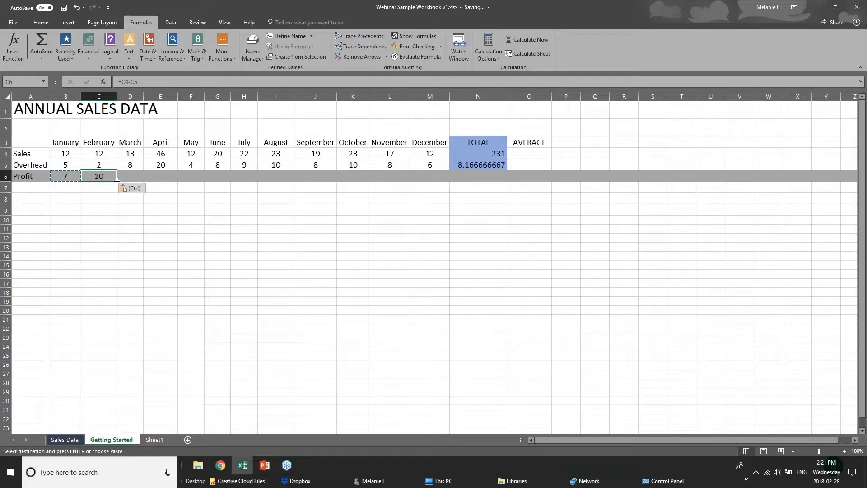
Fill the profit formula from C6 across the remaining months to December in M6.
left_click_drag(117, 181, 434, 182)
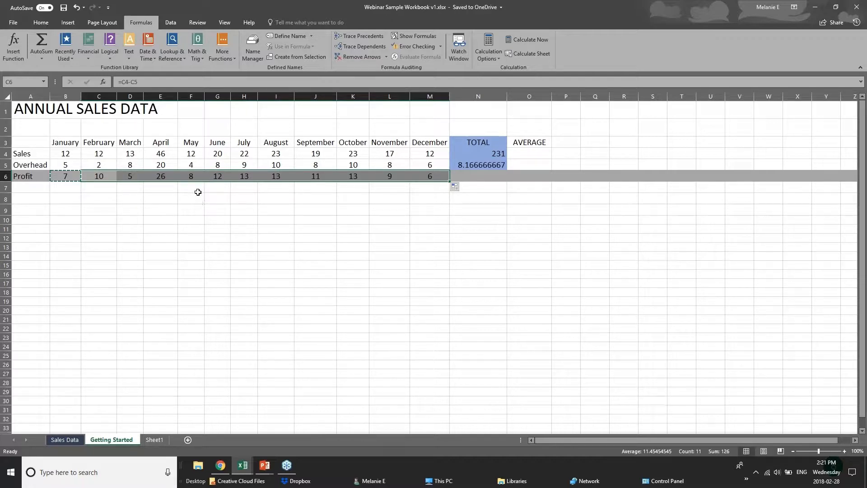
left_click(54, 150)
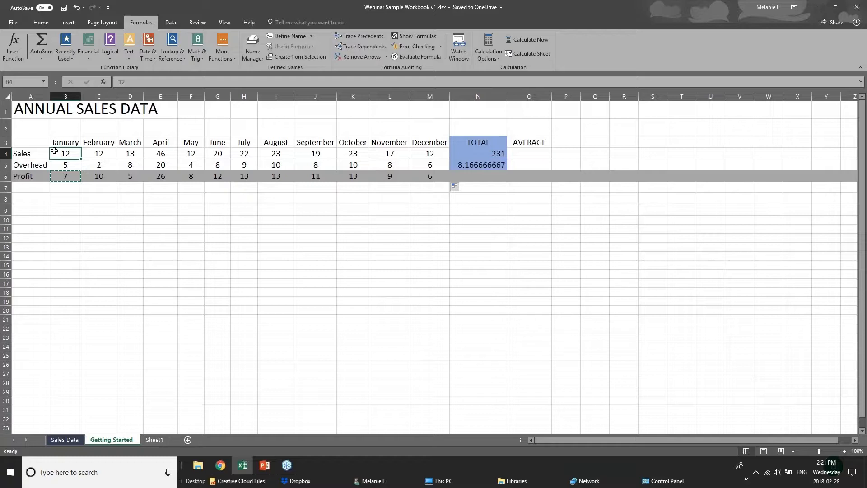
left_click(75, 186)
left_click(495, 177)
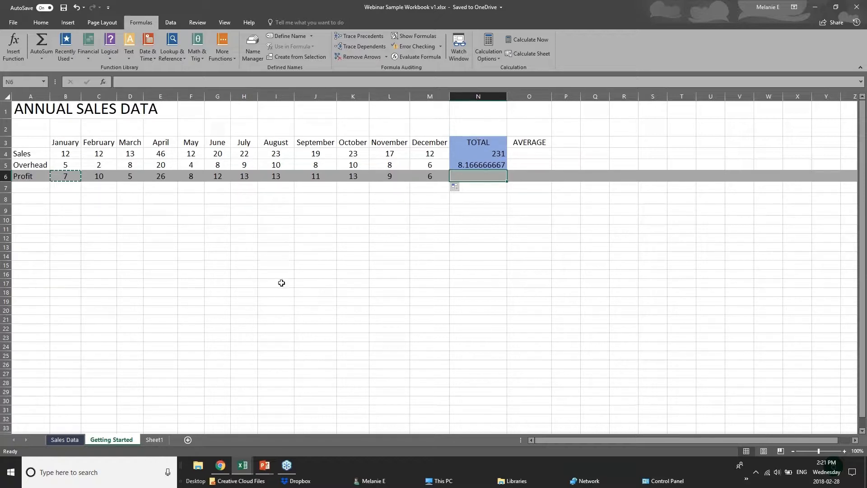
Switch to the PowerPoint slide show and advance from Adding Formulas to the Formatting Worksheets slide.
left_click(264, 466)
left_click(307, 425)
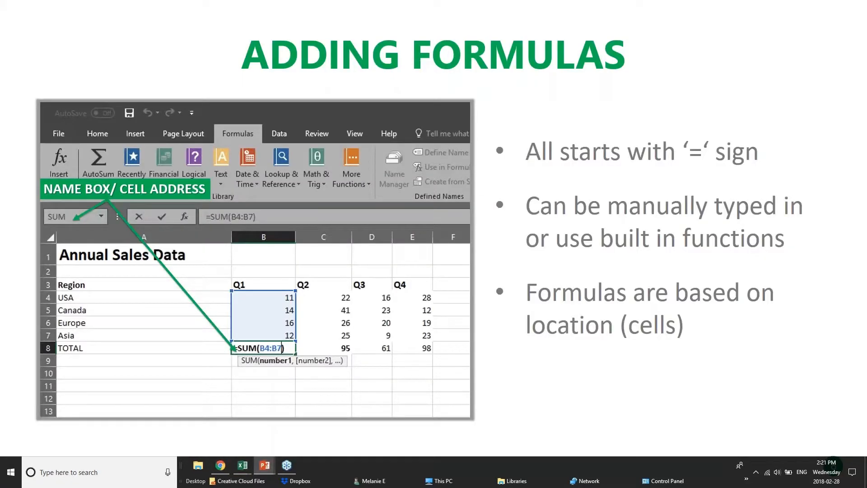
key("Right")
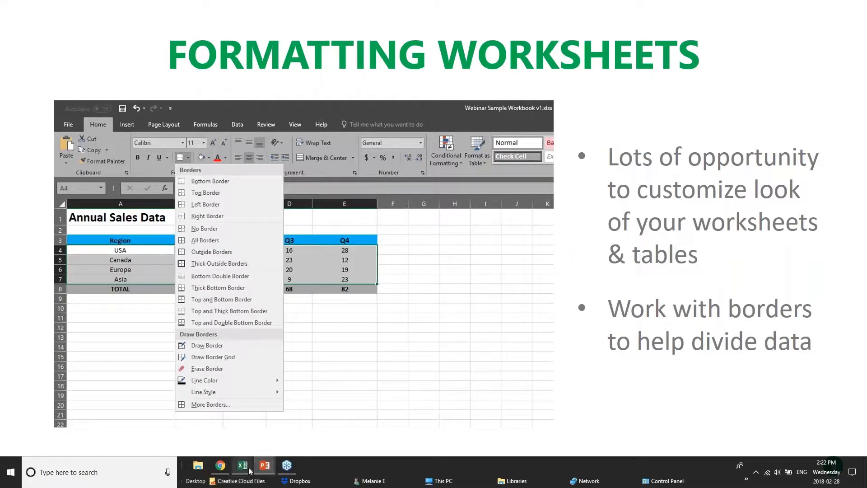
Switch from the slide show to Excel, show the Sales Data sheet, and bring up the pivotTables.xlsx workbook.
mouse_move(244, 468)
left_click(335, 416)
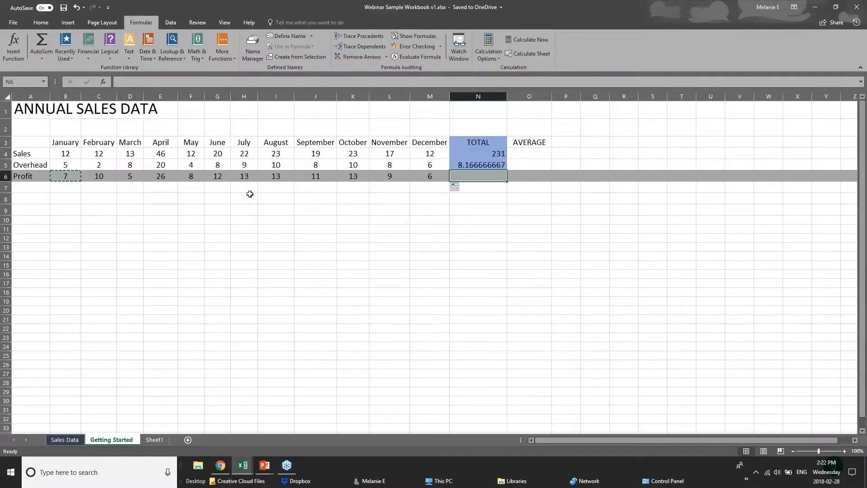
left_click(248, 209)
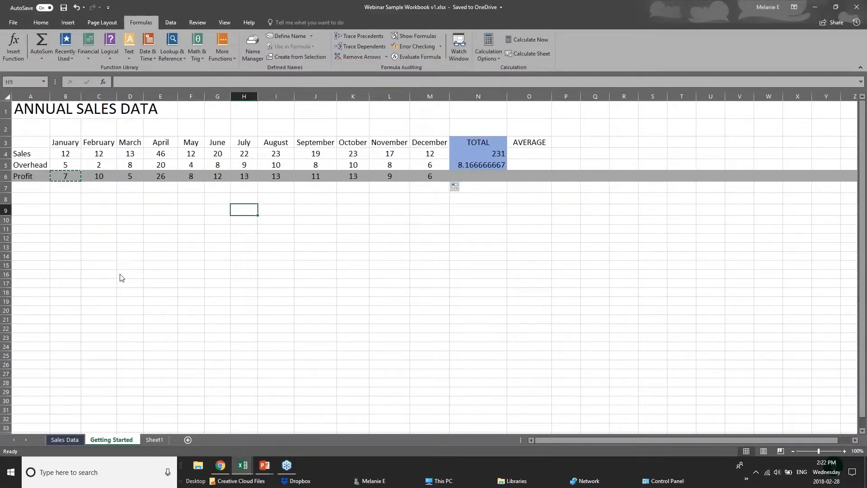
left_click(64, 439)
left_click(242, 465)
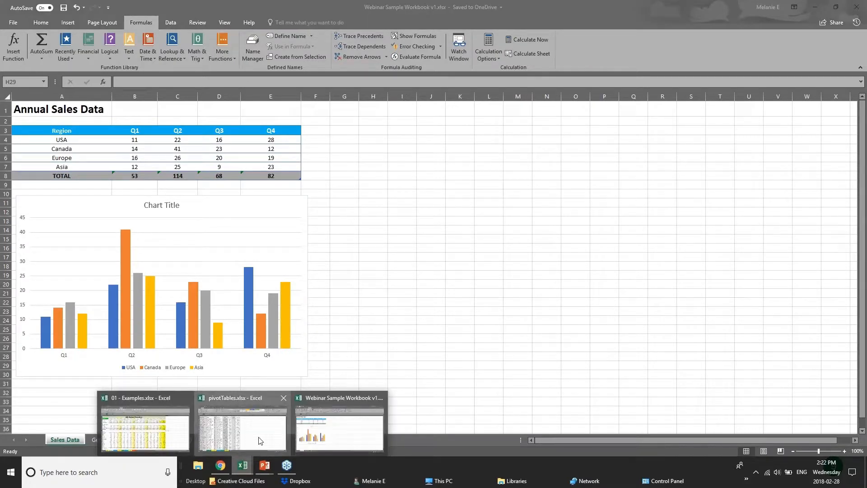
left_click(260, 441)
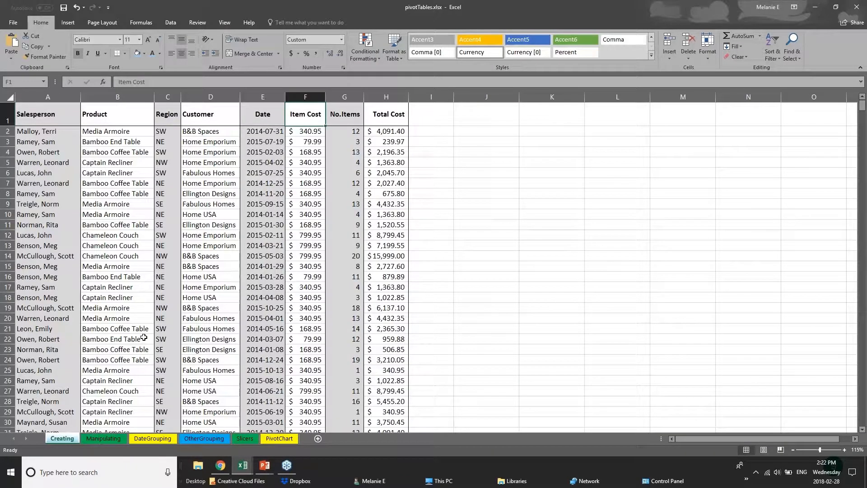
Look through the sales records on the Creating sheet and highlight each column in turn, from Salesperson to Total Cost.
scroll(144, 337, "down", 1)
scroll(144, 337, "down", 20)
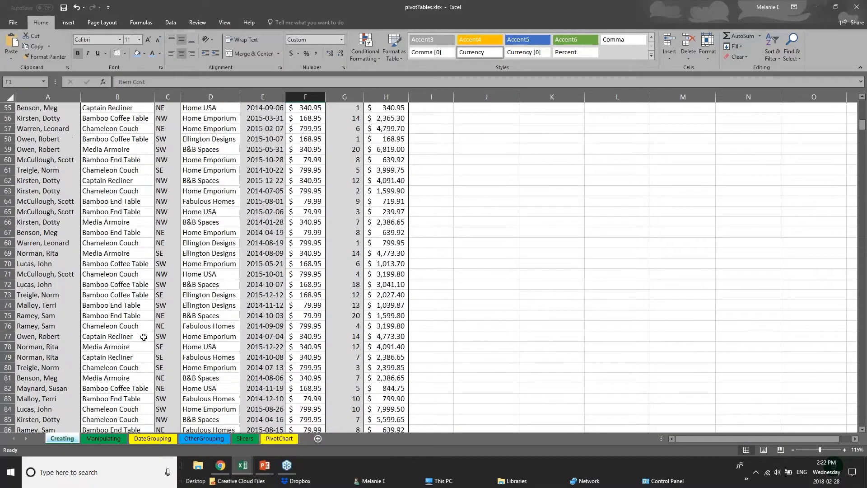
scroll(170, 298, "up", 20)
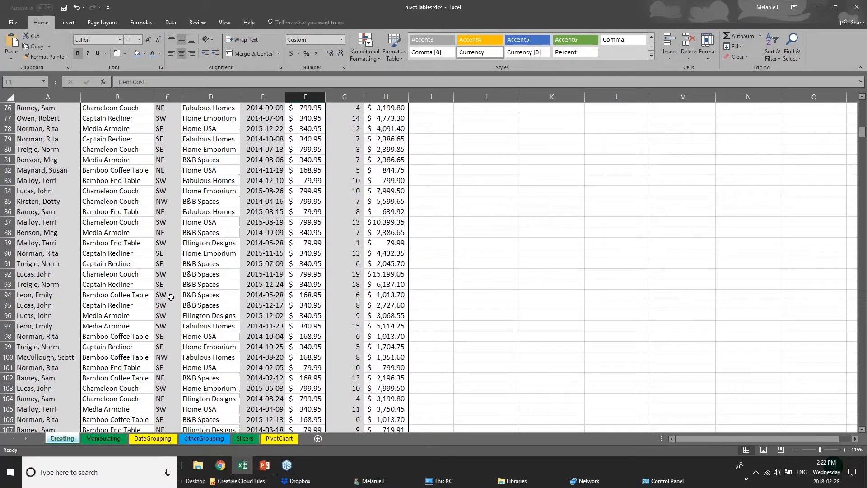
left_click(52, 144)
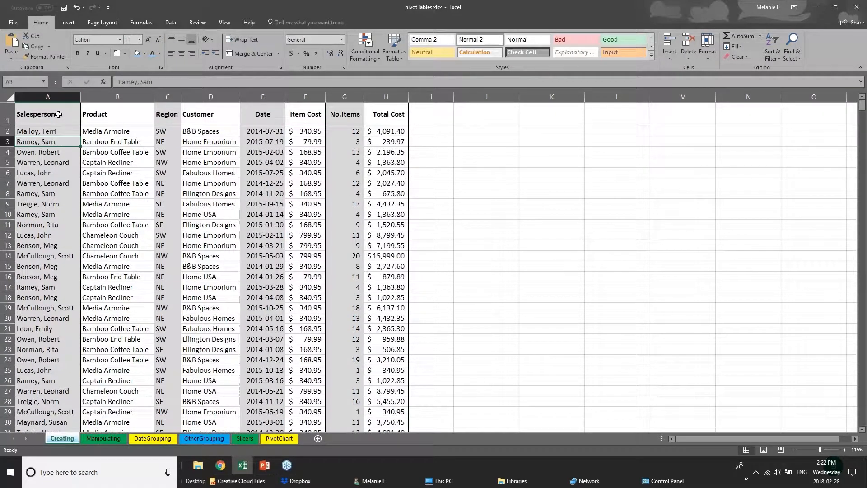
left_click(53, 120)
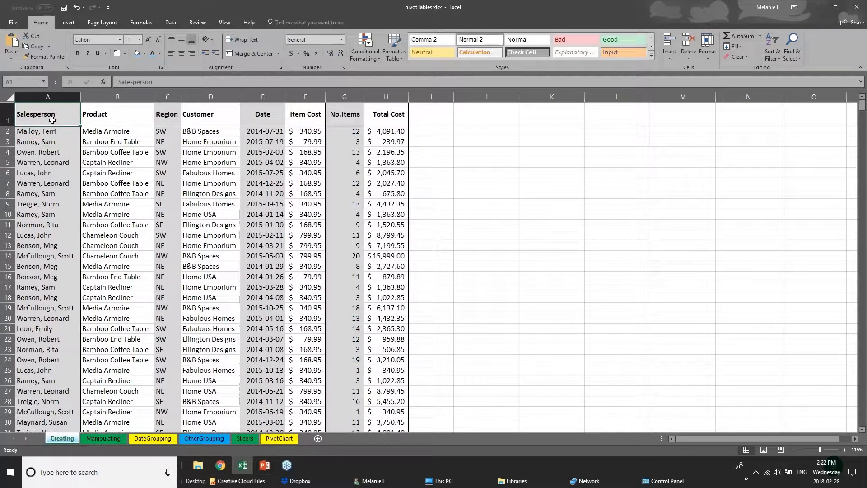
left_click(117, 96)
left_click(168, 97)
left_click(210, 96)
left_click(262, 97)
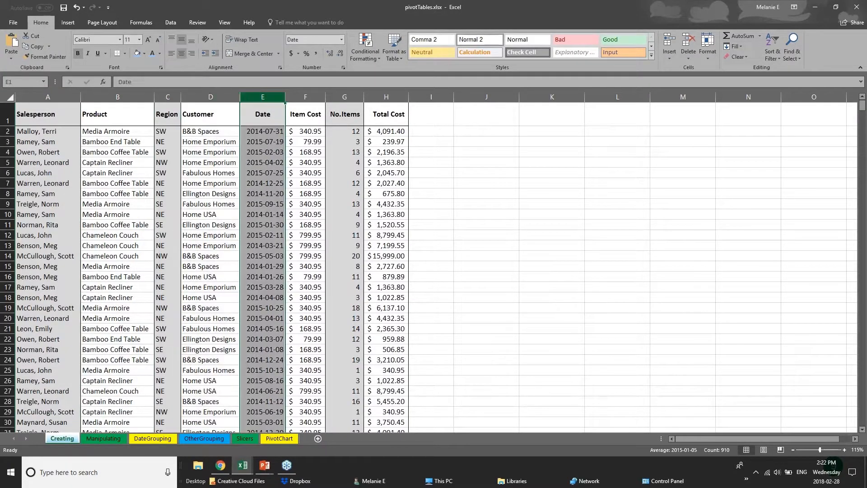
left_click(306, 96)
left_click(344, 97)
left_click(381, 95)
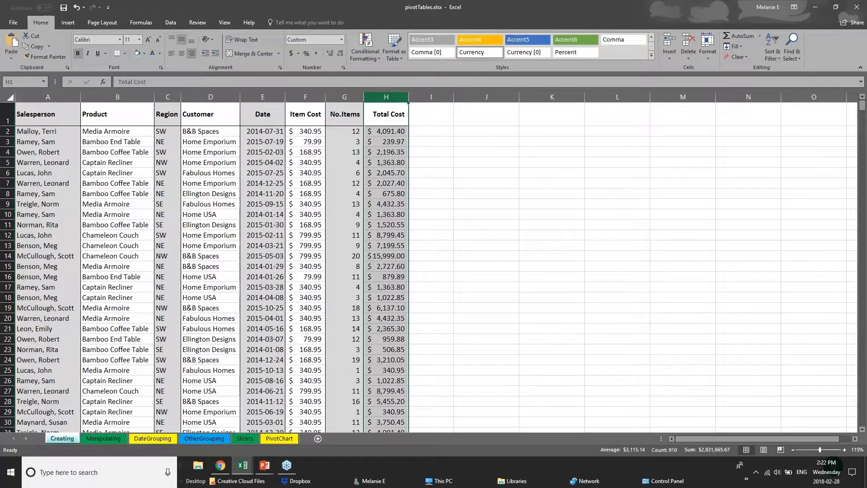
Fill the entire Salesperson column A with a light blue theme colour.
left_click(48, 95)
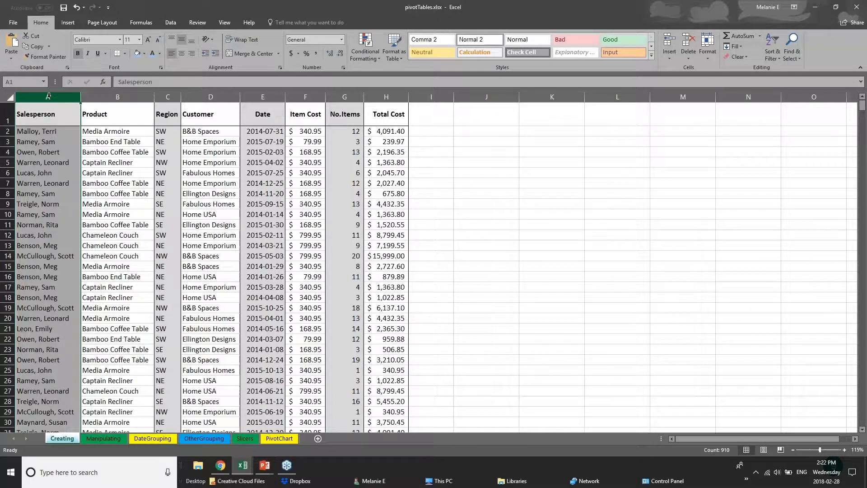
right_click(48, 96)
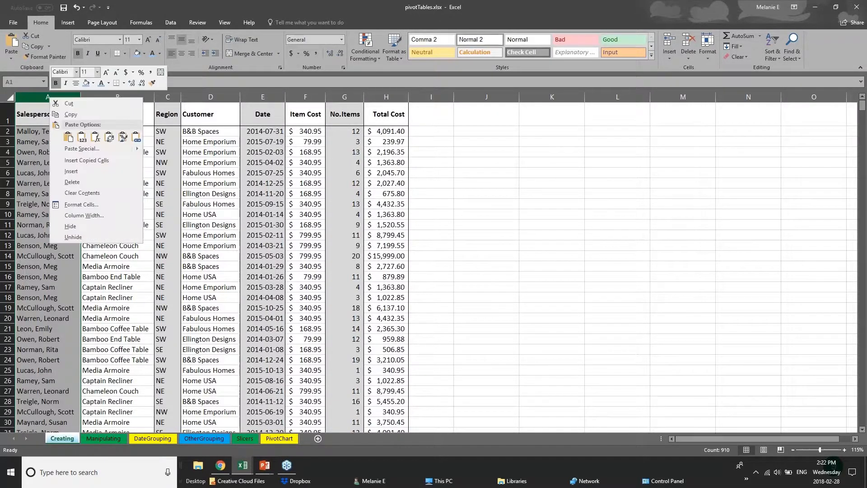
left_click(92, 84)
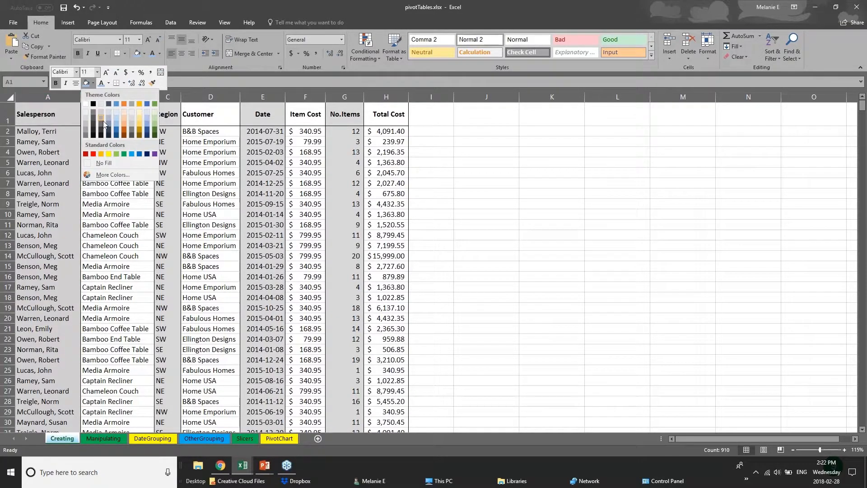
left_click(118, 130)
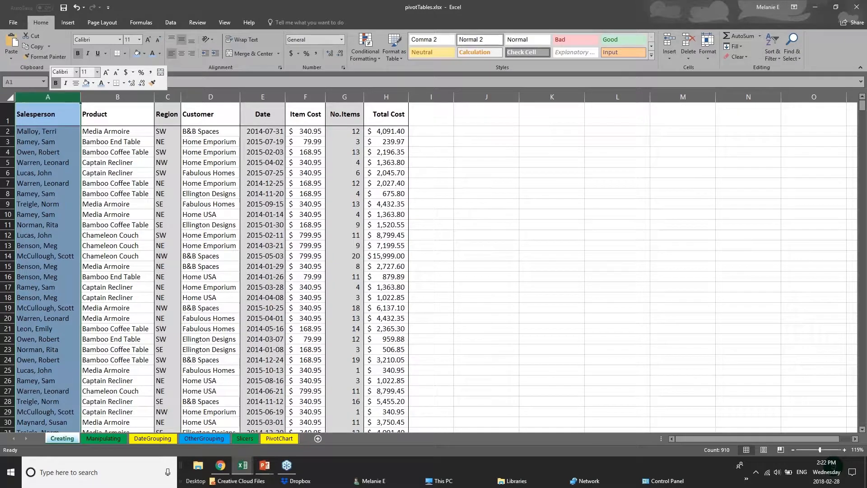
left_click(44, 144)
Apply a Thick Bottom Border to the whole header row 1 of the Creating sheet.
left_click_drag(35, 119, 397, 117)
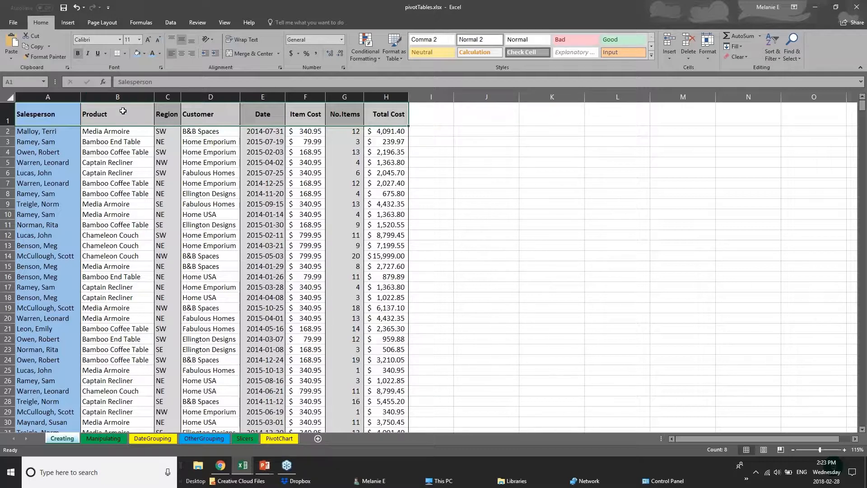
left_click(9, 117)
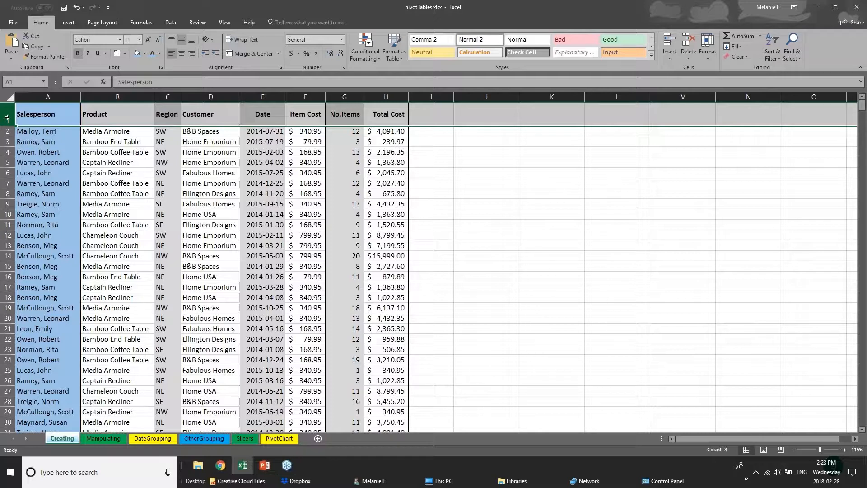
left_click(126, 55)
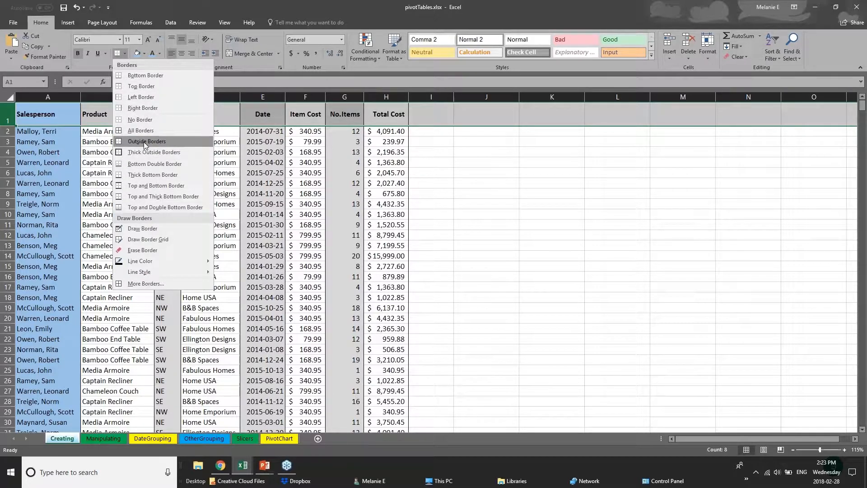
left_click(6, 115)
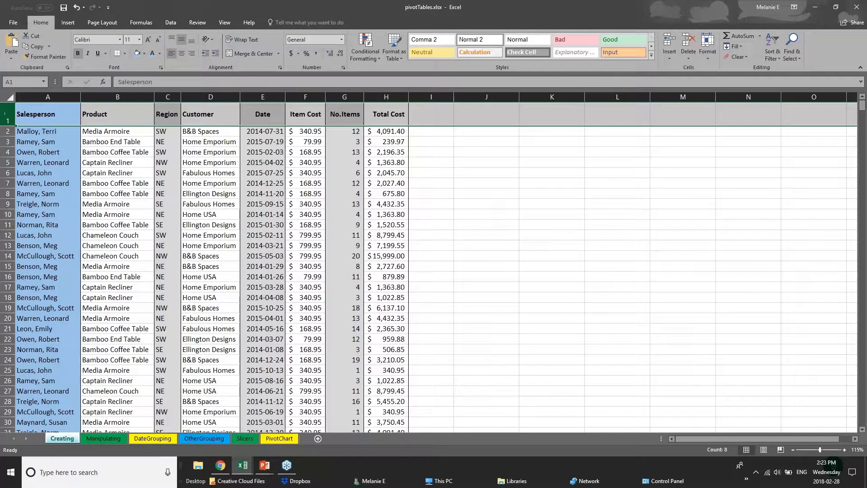
left_click(124, 53)
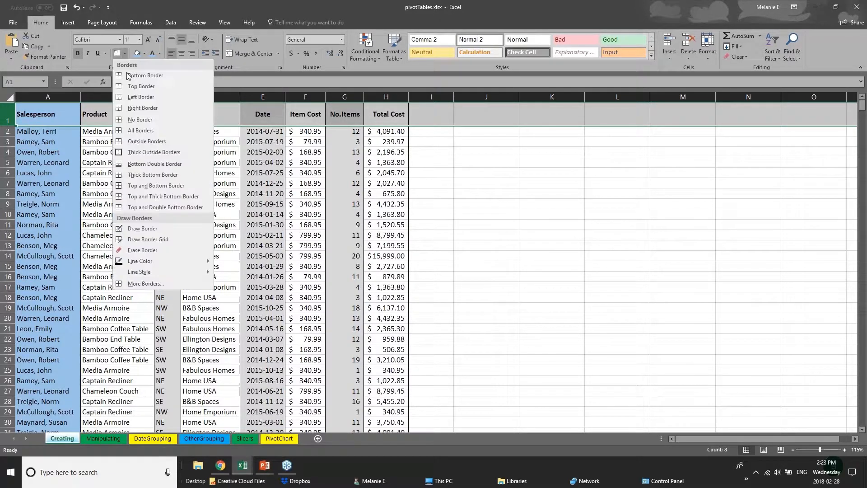
left_click(131, 176)
left_click_drag(50, 117, 394, 113)
left_click(202, 274)
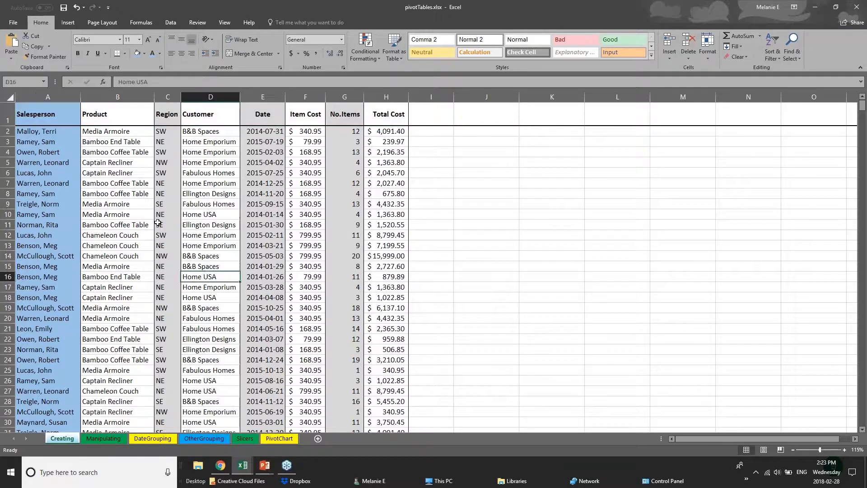
Look further down the Creating data and view the DateGrouping, OtherGrouping and PivotChart sheets.
scroll(63, 359, "down", 1)
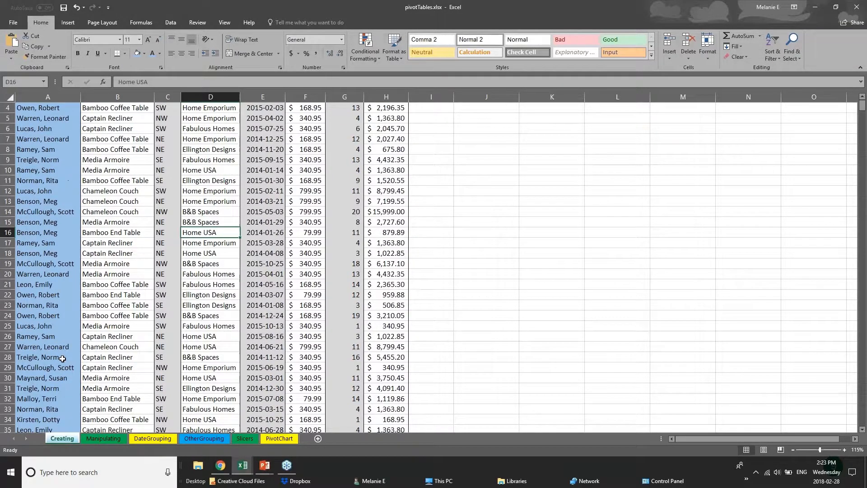
scroll(62, 359, "down", 5)
left_click(135, 439)
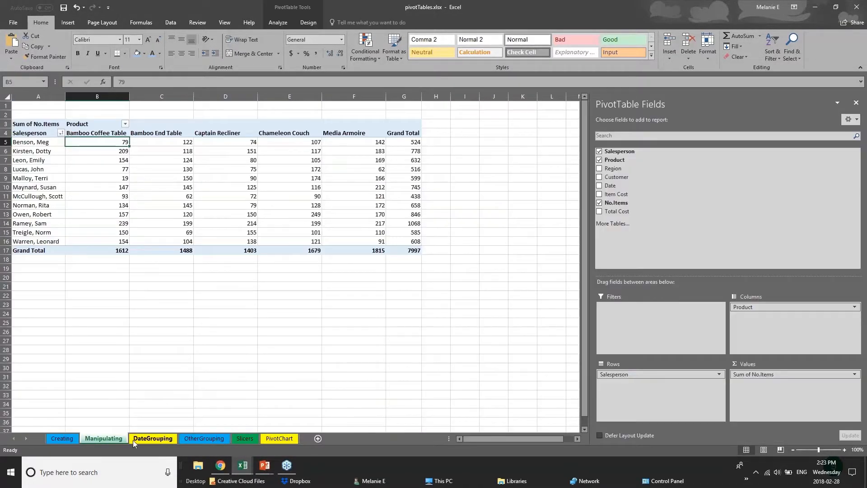
left_click(190, 438)
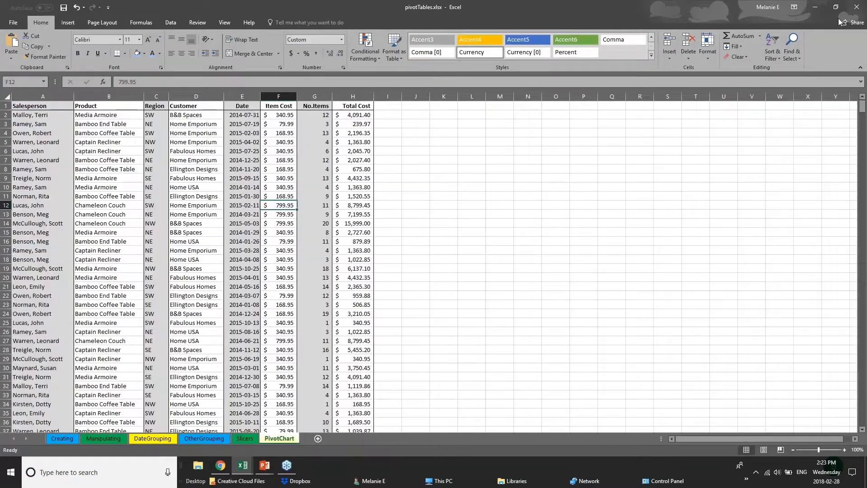
left_click(279, 438)
Leave pivotTables.xlsx and switch to the 01 - Examples.xlsx workbook.
left_click(858, 11)
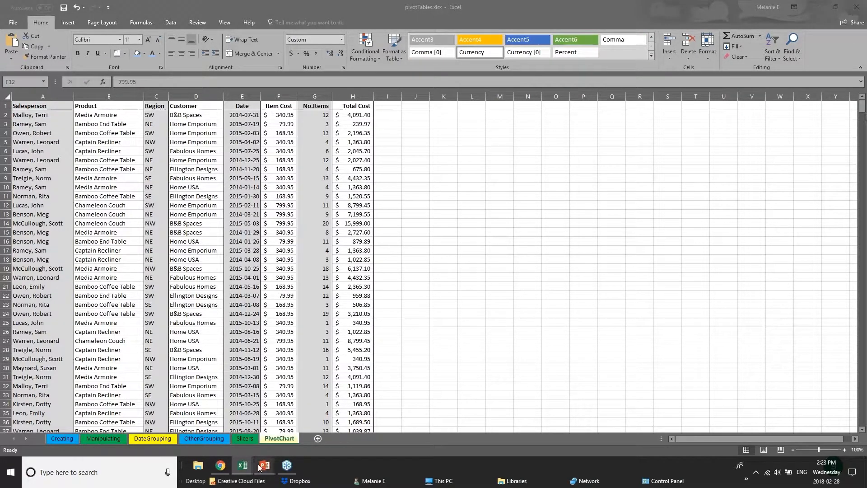
mouse_move(244, 465)
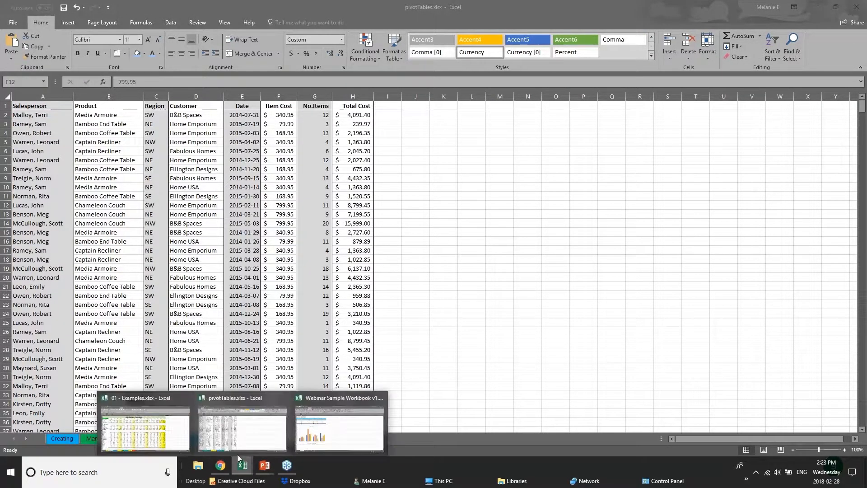
left_click(144, 429)
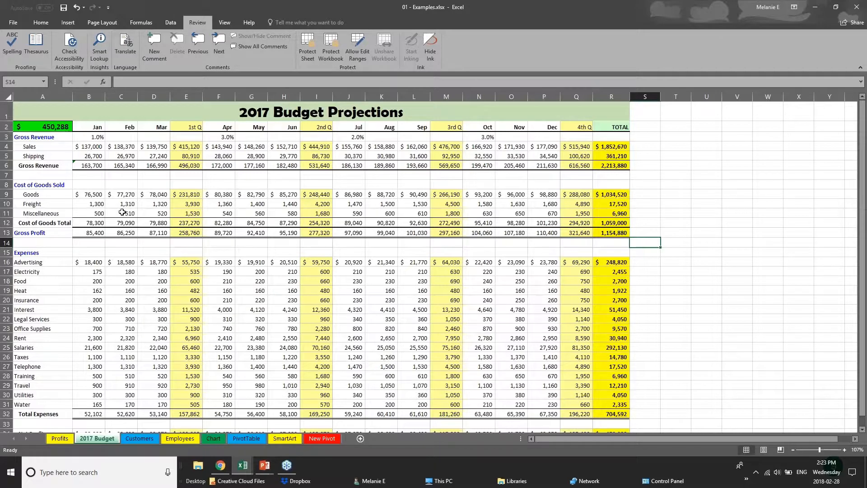
Examine the 2017 Budget formatting by highlighting the four quarter columns, the Gross Revenue totals in B6:R6, and the header cells B2:R2.
left_click(189, 127)
left_click(186, 92)
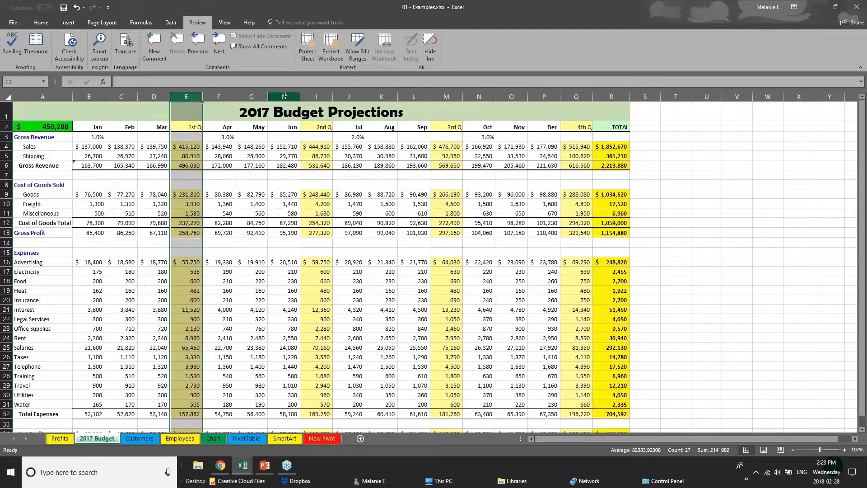
left_click(317, 96)
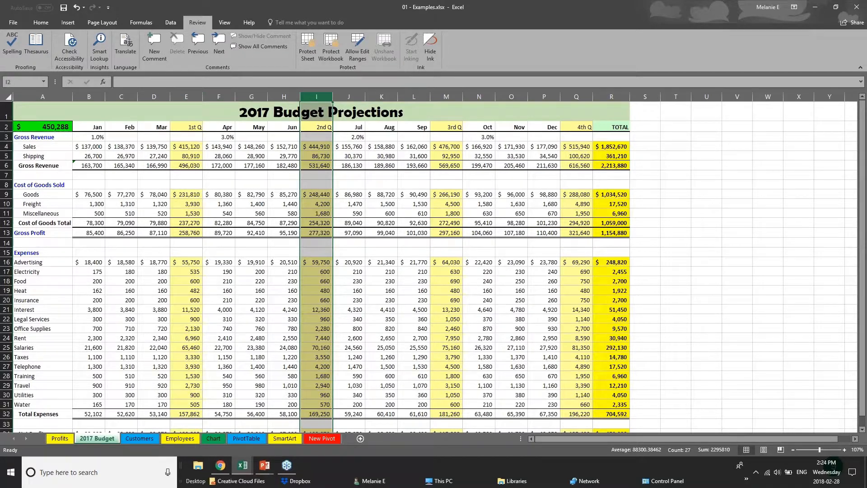
left_click(577, 96)
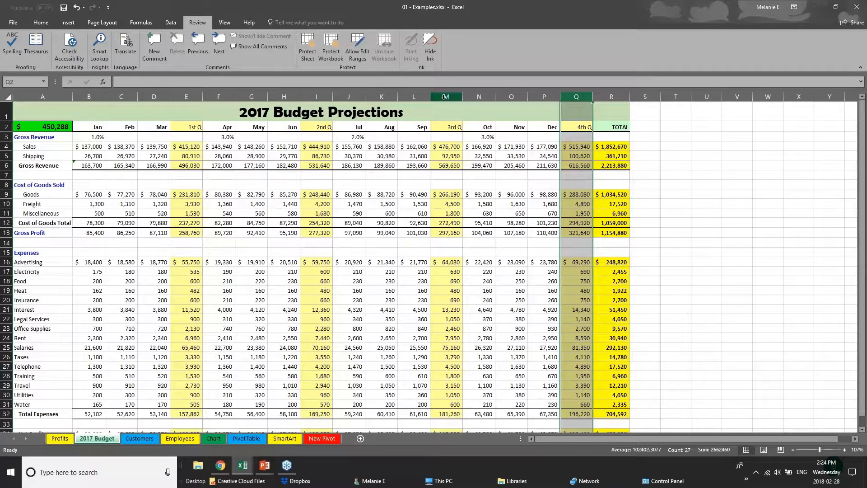
left_click(445, 96)
left_click_drag(89, 166, 624, 165)
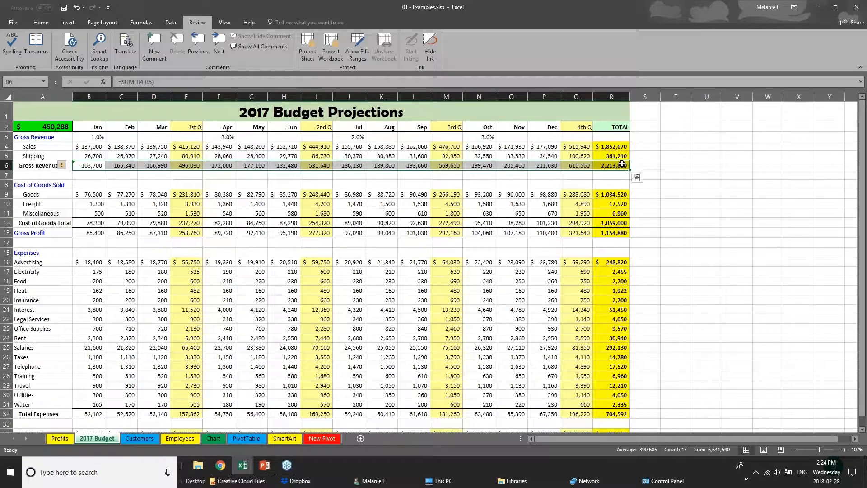
left_click_drag(101, 128, 614, 129)
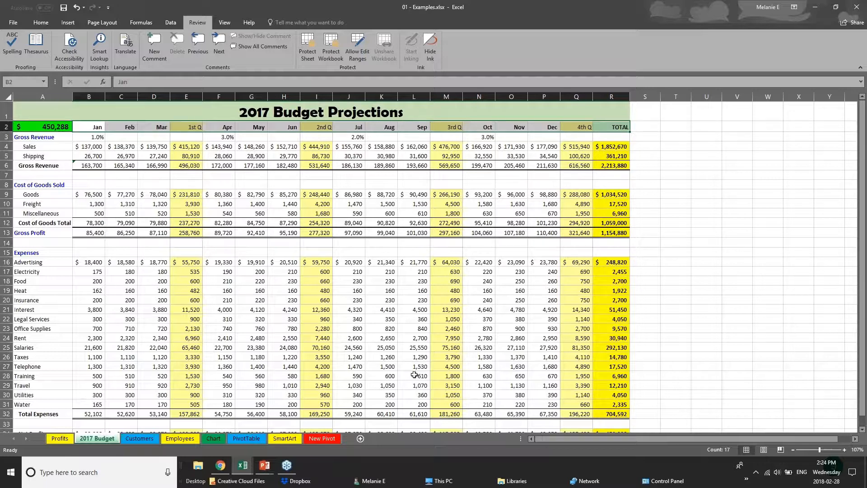
Remove all borders from the entire 2017 Budget sheet with the No Border option, and deselect the cells.
scroll(411, 378, "down", 1)
scroll(410, 378, "up", 1)
left_click(9, 97)
left_click(32, 23)
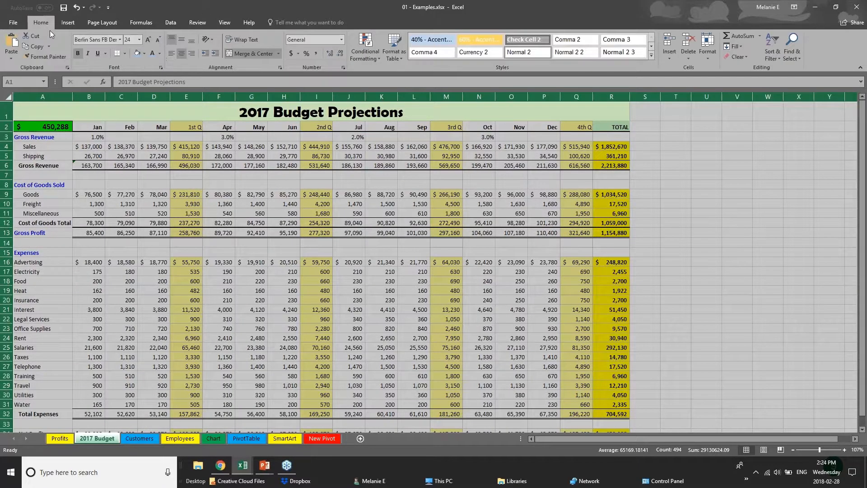
left_click(124, 54)
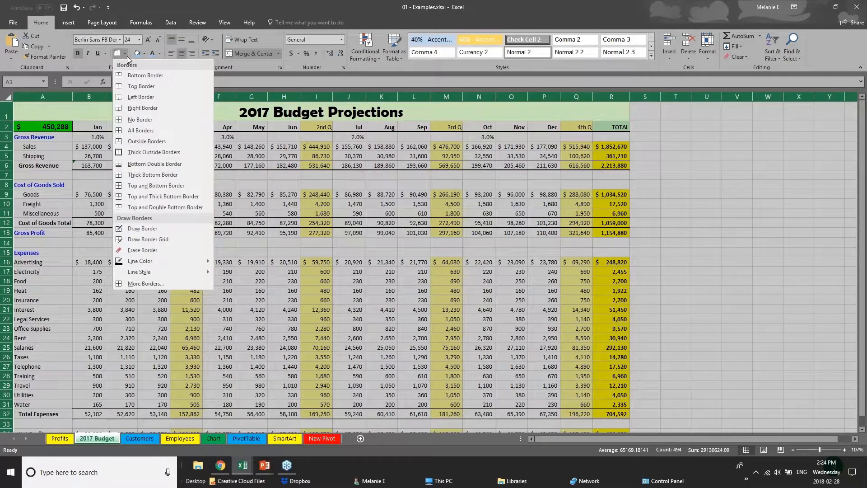
left_click(148, 120)
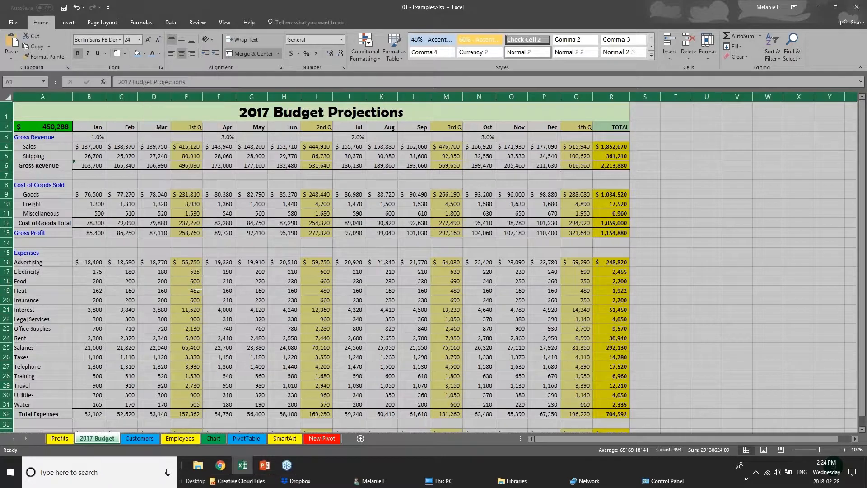
left_click(333, 246)
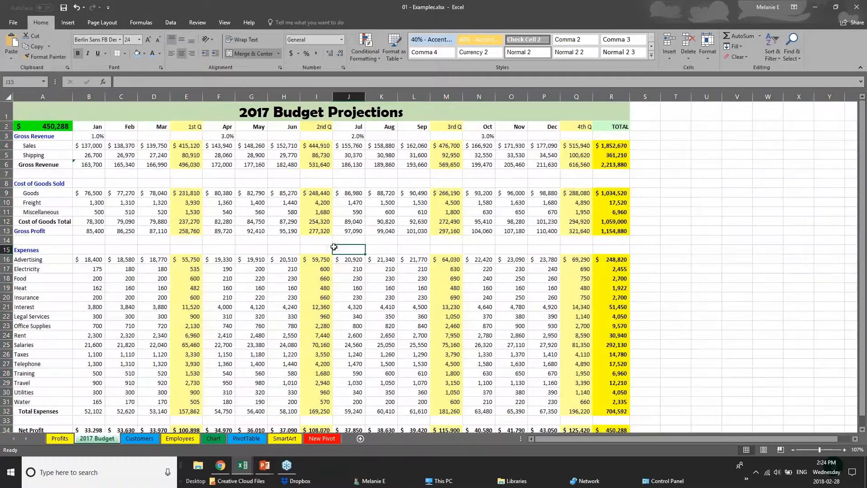
Give the month and quarter header cells B2:R2 a Top and Bottom Border and a light blue fill.
left_click(98, 129)
left_click_drag(131, 131, 611, 128)
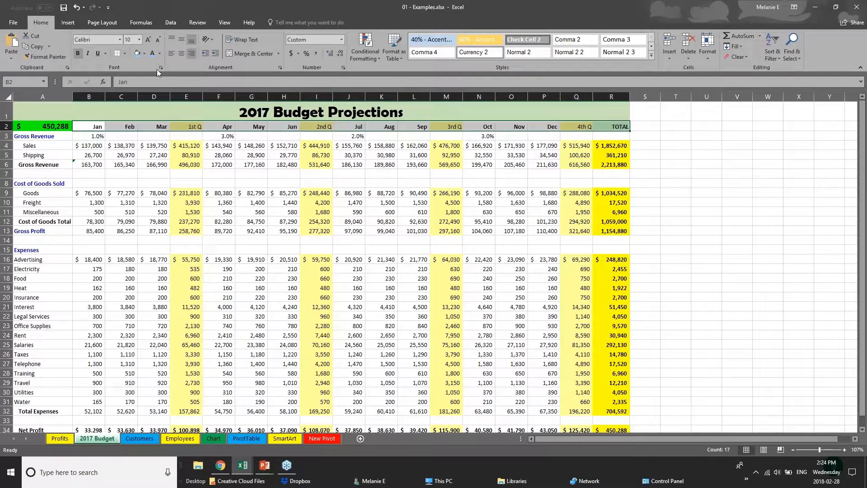
left_click(125, 53)
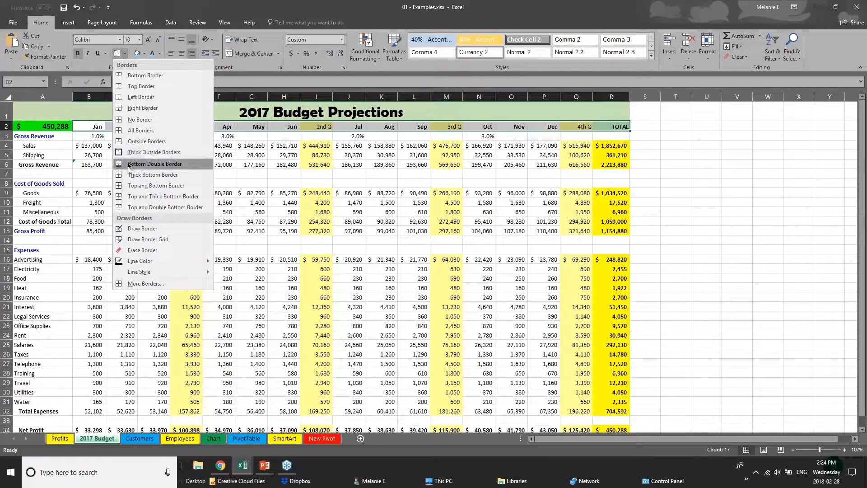
left_click(136, 186)
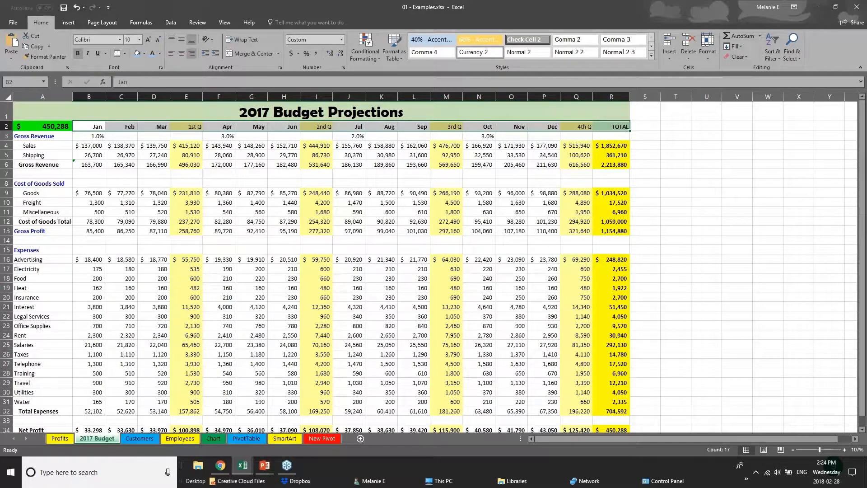
left_click(139, 58)
left_click(130, 212)
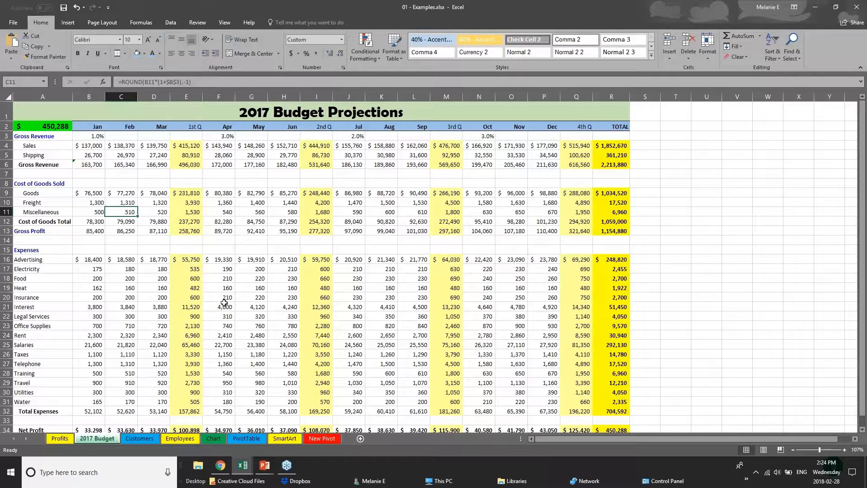
left_click(135, 164)
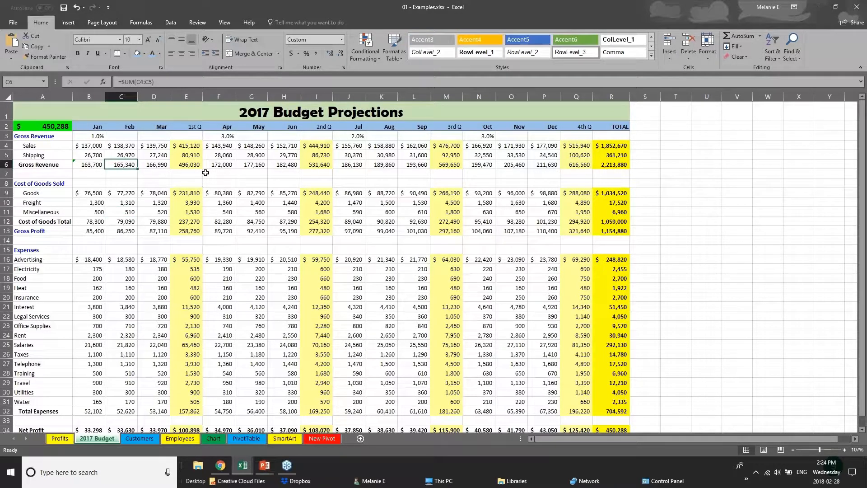
left_click(81, 146)
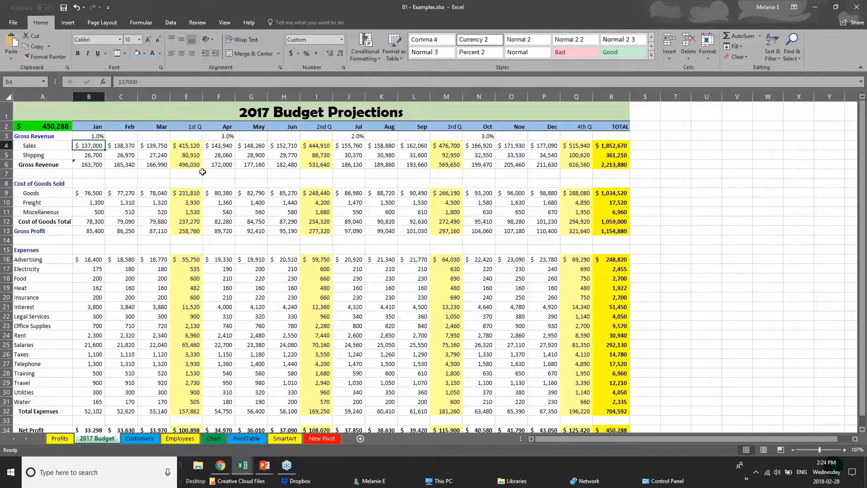
Change the font of the 2017 Budget Projections title to Arial.
left_click(6, 112)
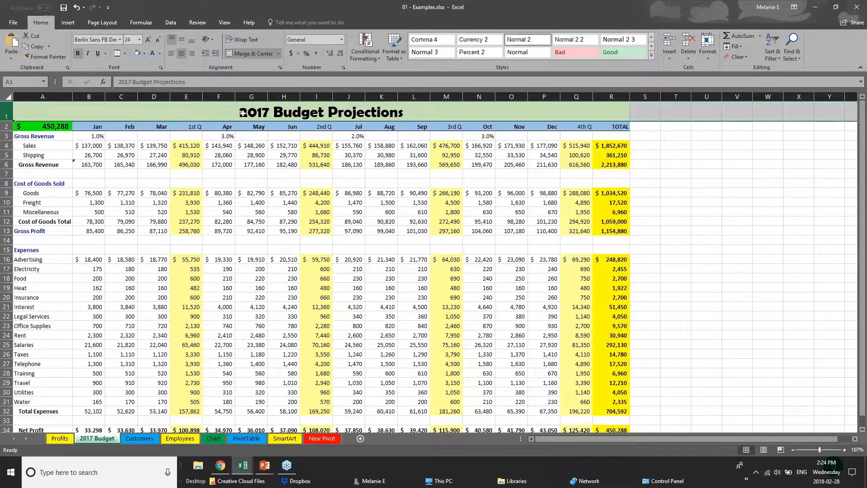
double_click(243, 113)
left_click_drag(243, 113, 404, 115)
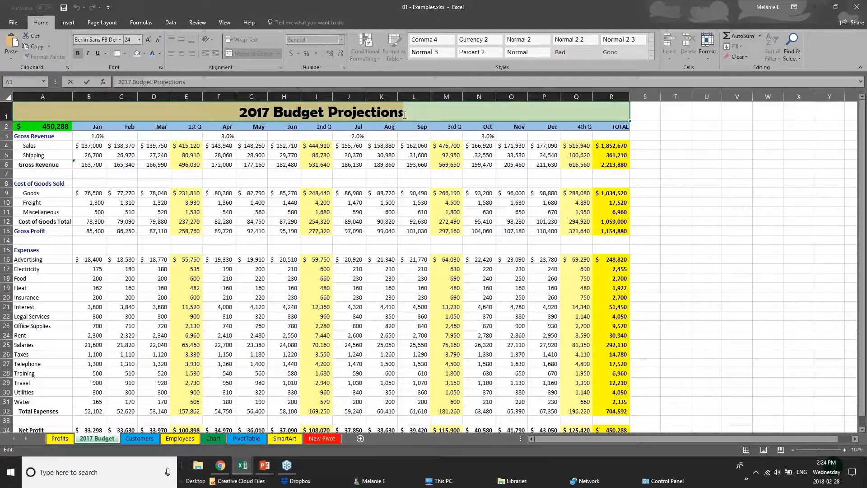
left_click(120, 40)
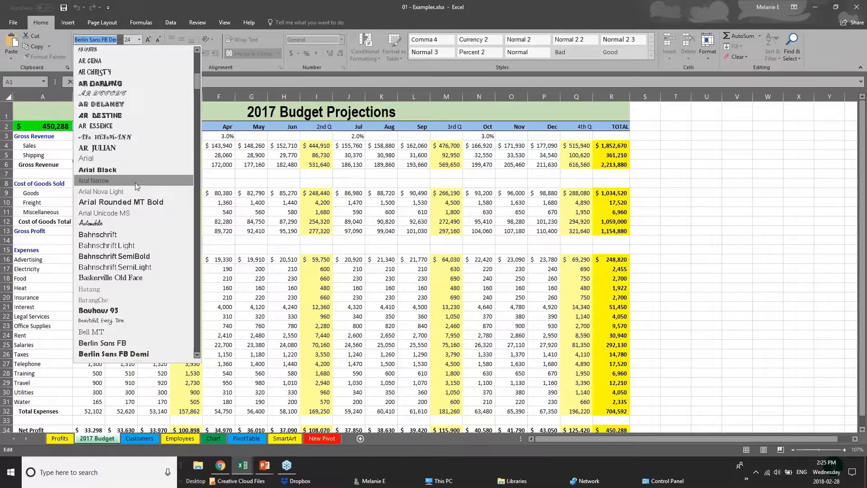
left_click(133, 159)
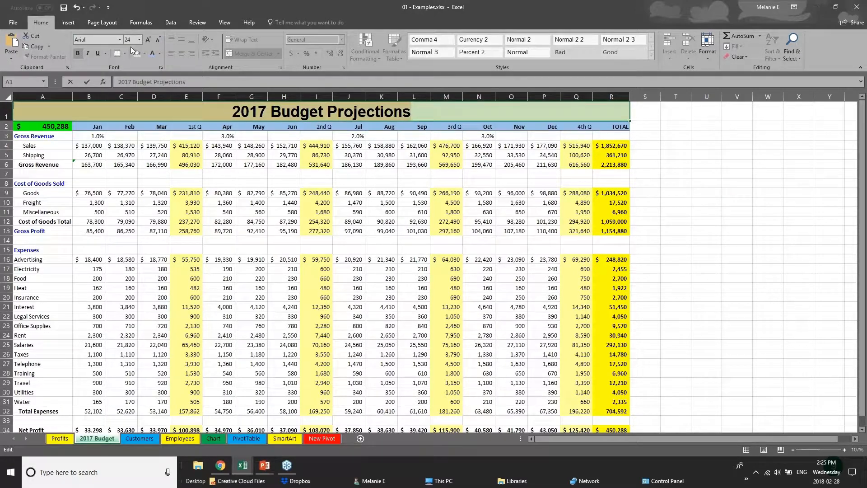
right_click(308, 112)
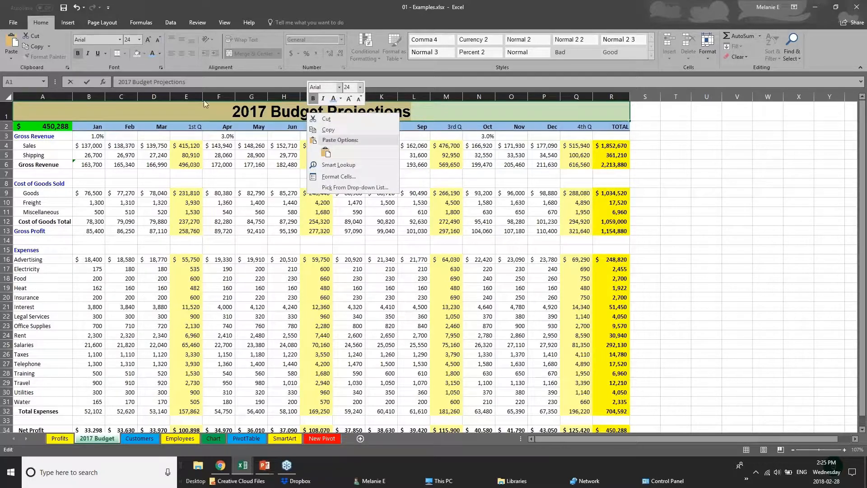
key("Escape")
left_click(212, 129)
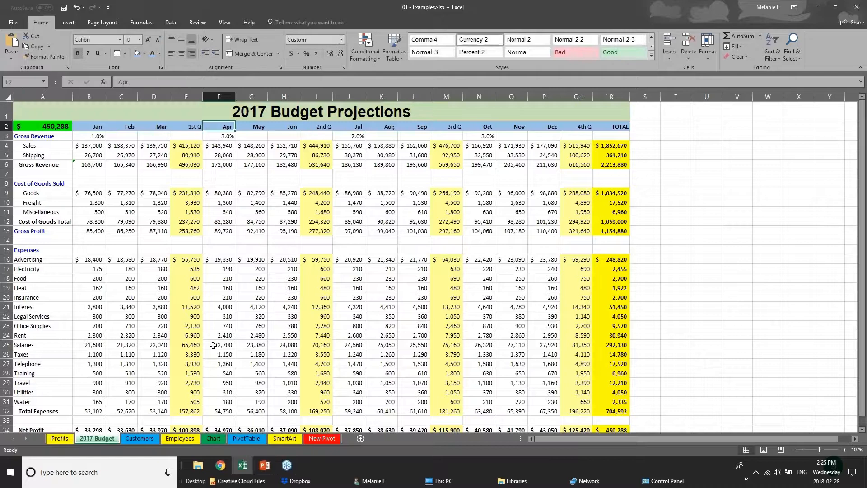
Format the Net Profit row A34:R34 with a dark grey fill and white text.
left_click(229, 371)
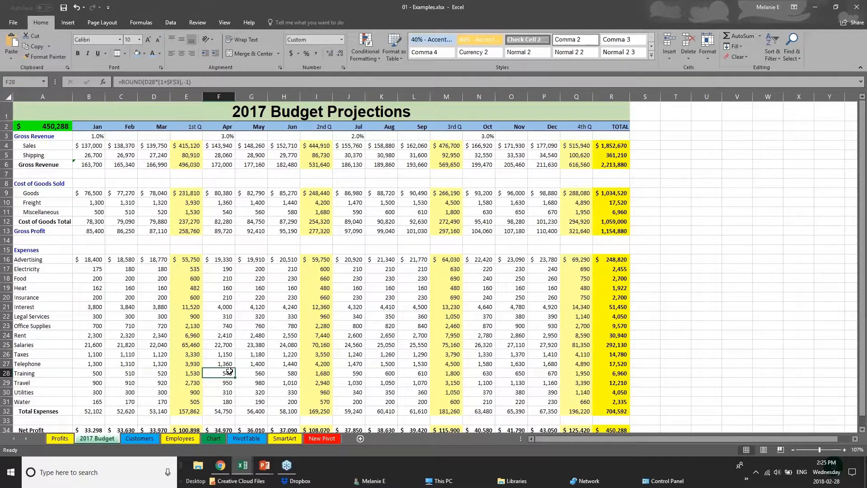
scroll(229, 371, "down", 3)
left_click_drag(614, 335, 14, 332)
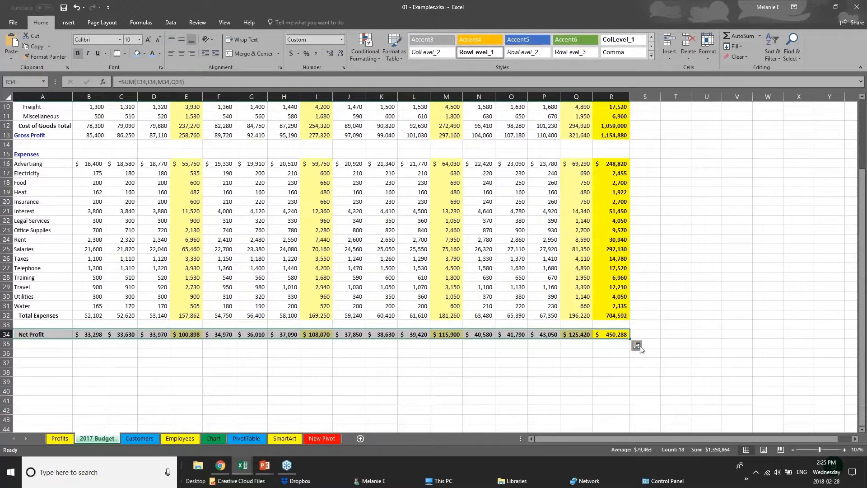
left_click(144, 54)
left_click(146, 100)
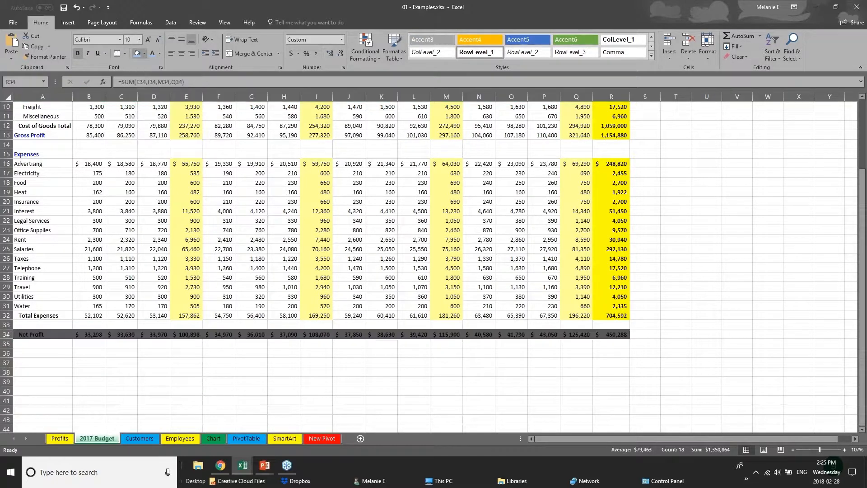
left_click(144, 53)
left_click(162, 95)
left_click(341, 354)
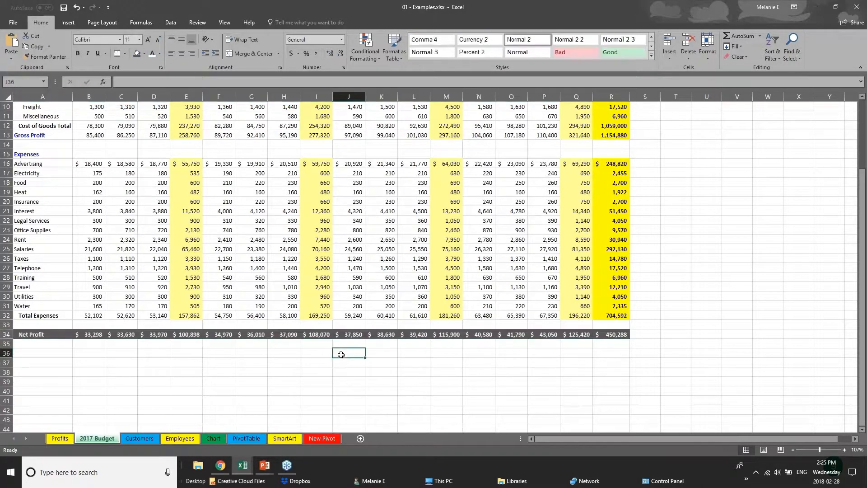
scroll(341, 354, "up", 1)
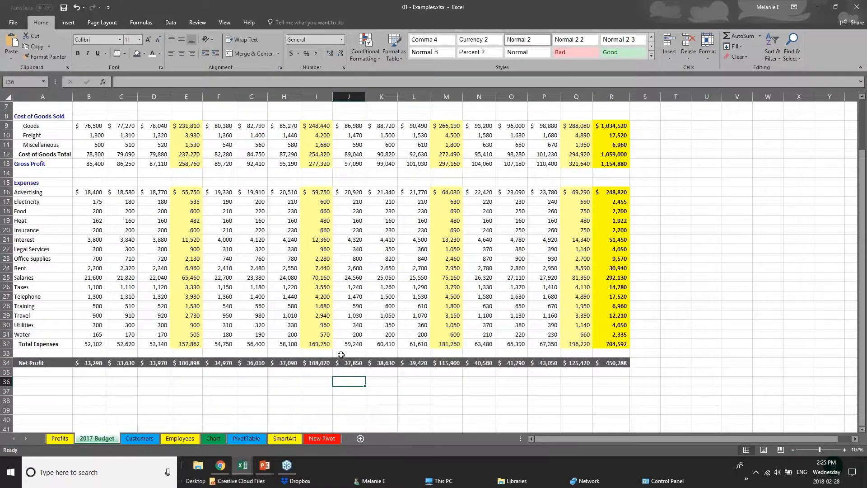
scroll(341, 354, "up", 2)
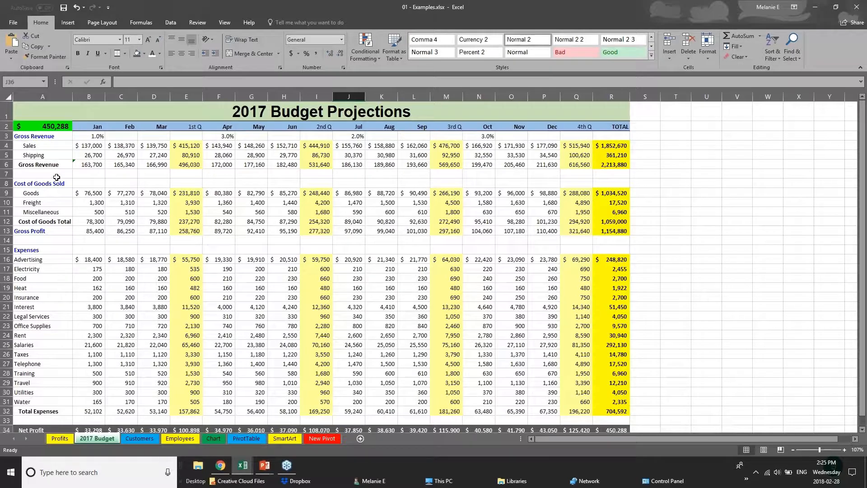
View the Creating Charts slide in PowerPoint, and examine the USA quarterly figures and column totals in Webinar Sample Workbook v1.xlsx.
left_click(265, 466)
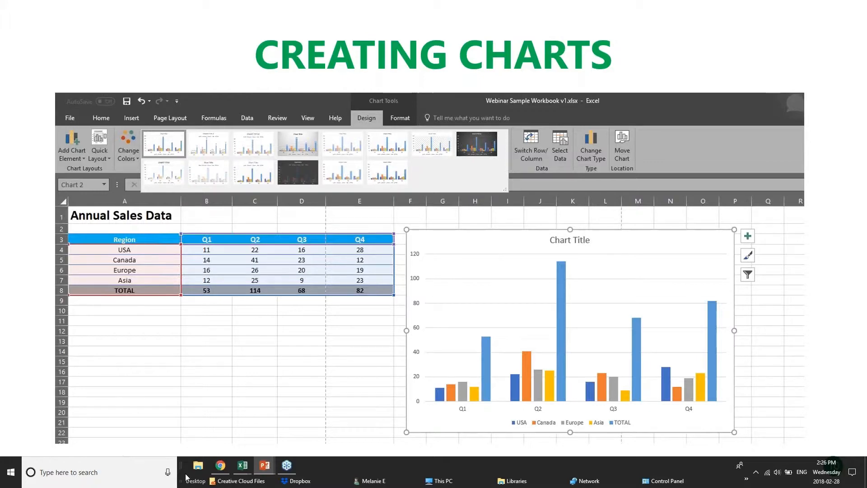
left_click(243, 465)
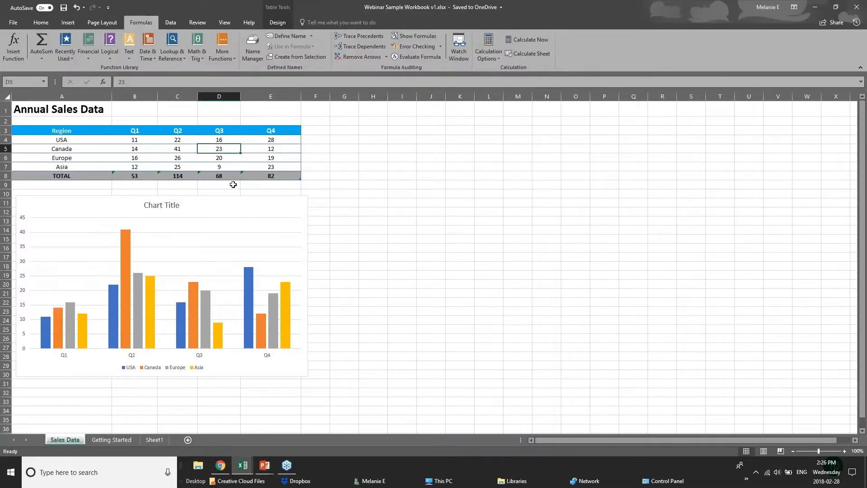
left_click(152, 143)
left_click(186, 141)
left_click(227, 141)
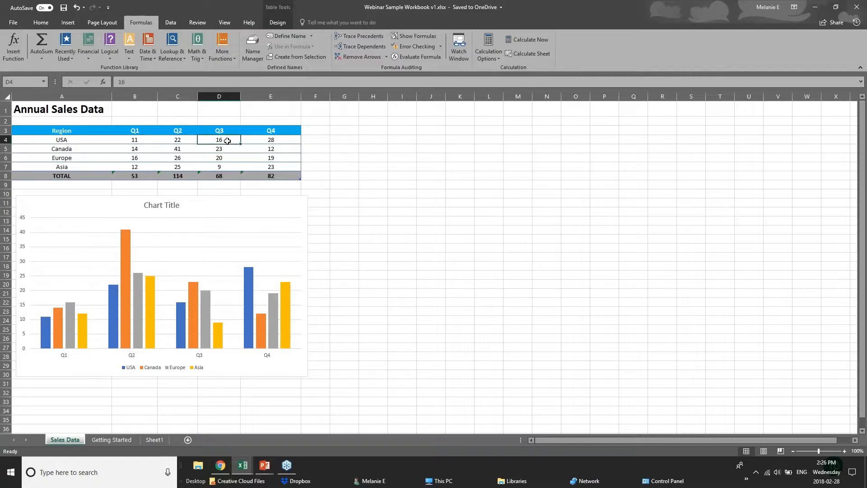
left_click(270, 137)
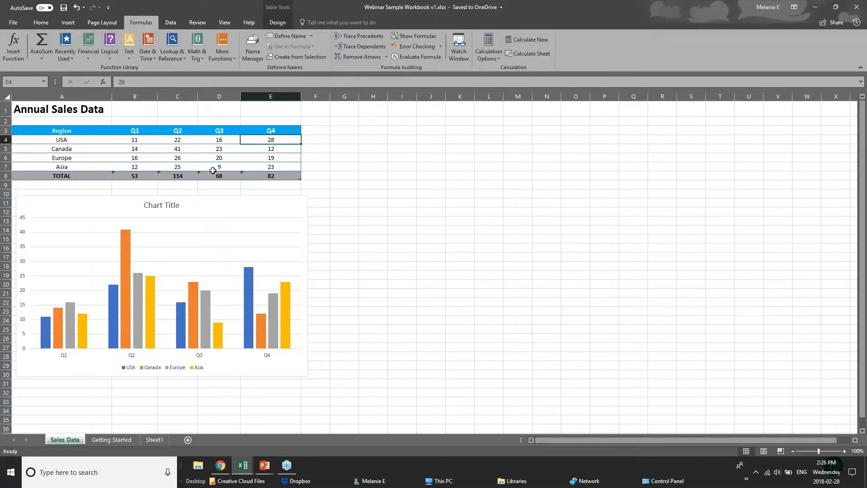
left_click(284, 176)
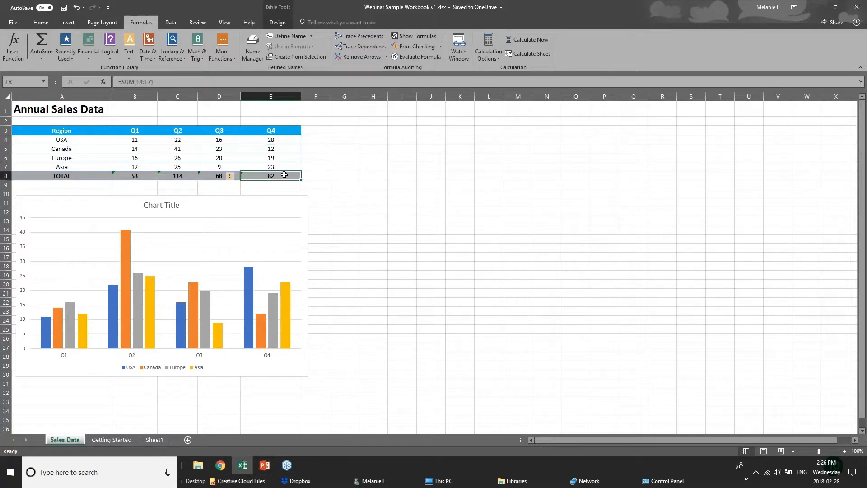
left_click(136, 176)
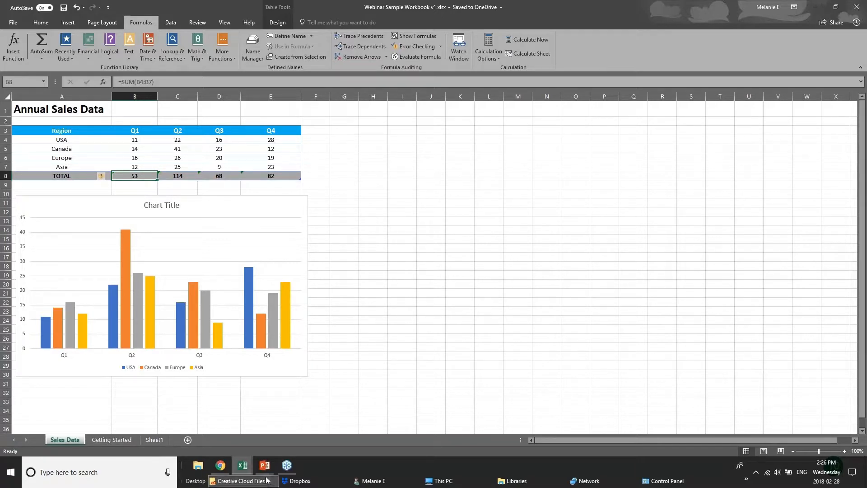
Switch to the 01 - Examples.xlsx workbook and open its Chart sheet.
left_click(240, 467)
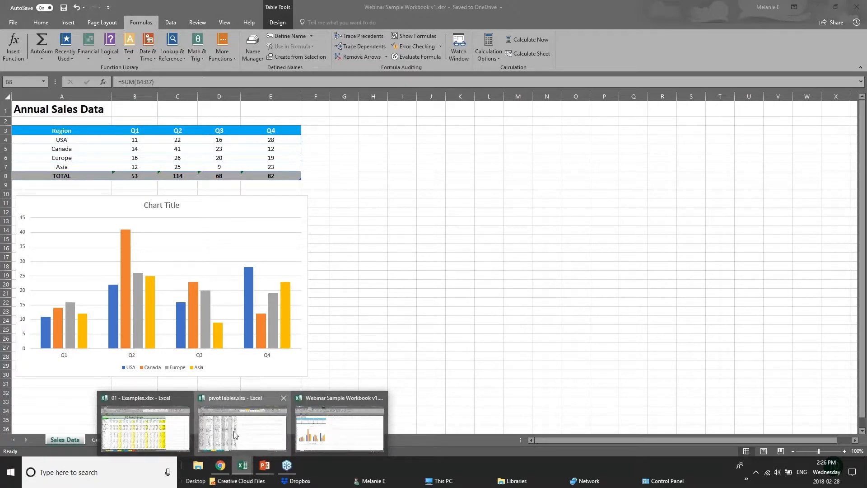
left_click(235, 434)
left_click(189, 438)
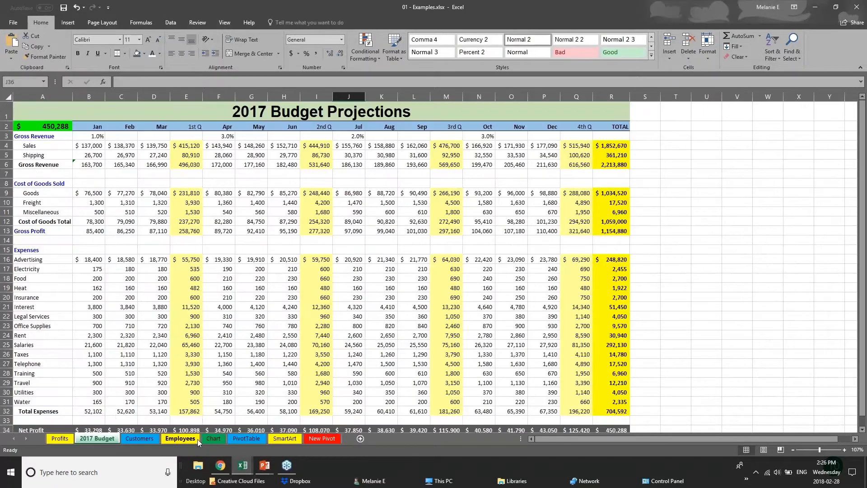
left_click(212, 437)
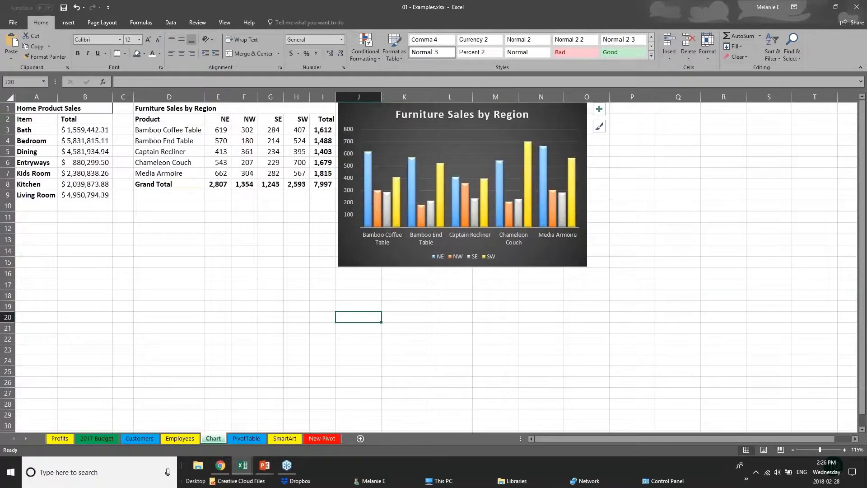
Move the Furniture Sales by Region chart away from the data and delete it.
left_click_drag(619, 271, 702, 309)
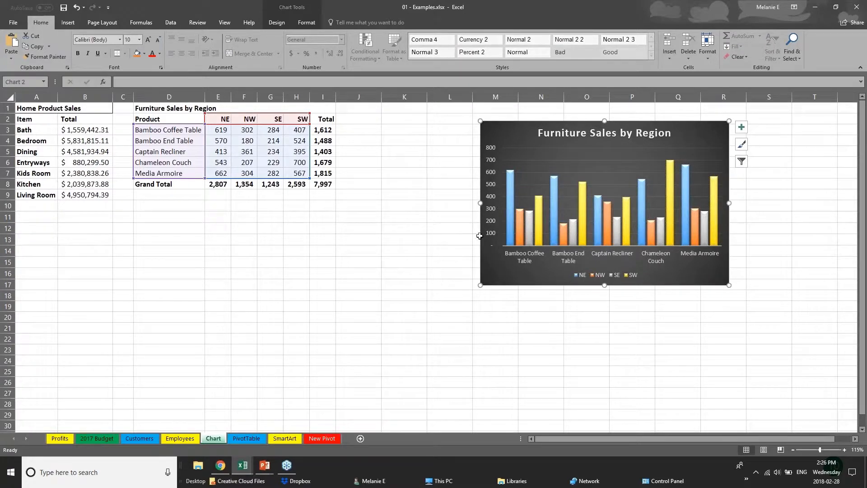
left_click_drag(560, 285, 649, 279)
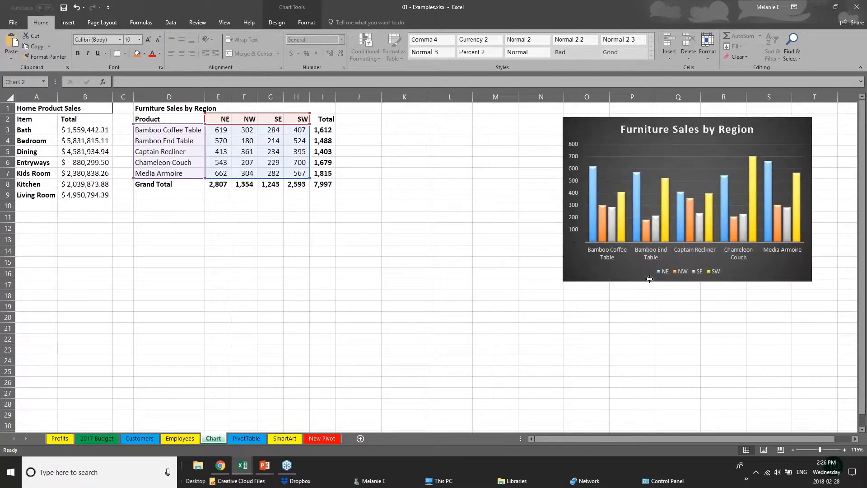
key("Delete")
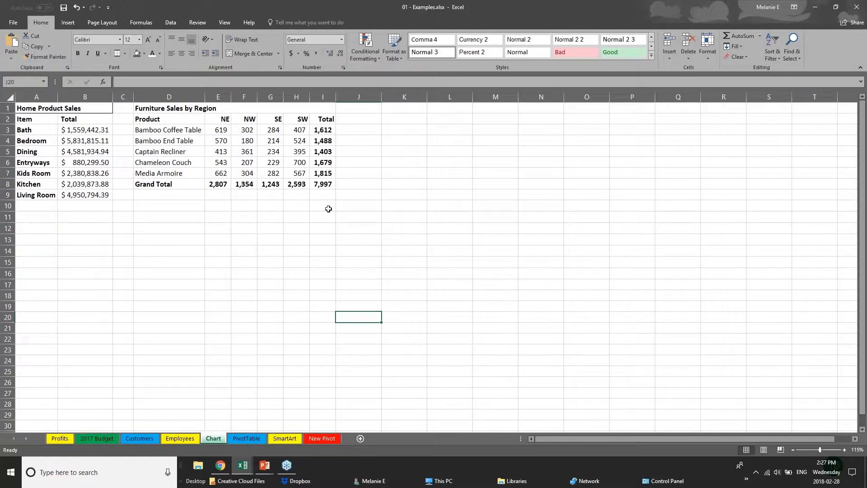
Examine the furniture table's totals by highlighting the Total column I3:I8 and the Grand Total row D8:I8.
left_click(159, 119)
left_click(233, 243)
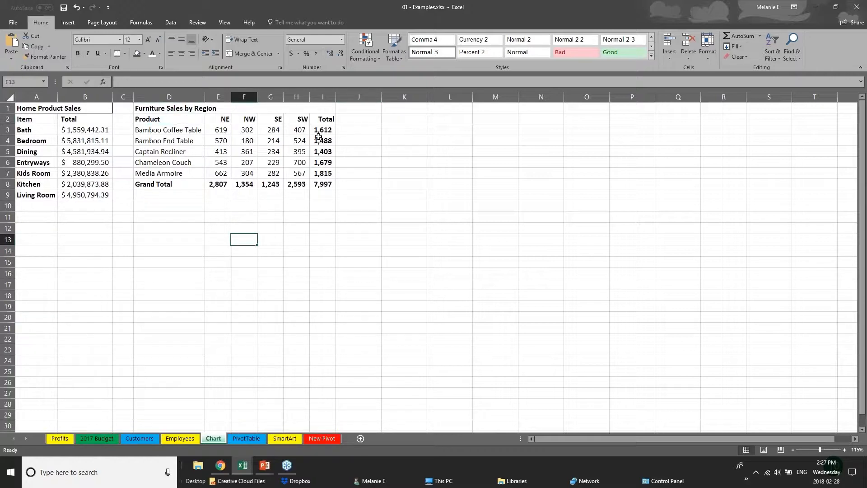
left_click_drag(322, 131, 329, 180)
left_click_drag(173, 183, 325, 183)
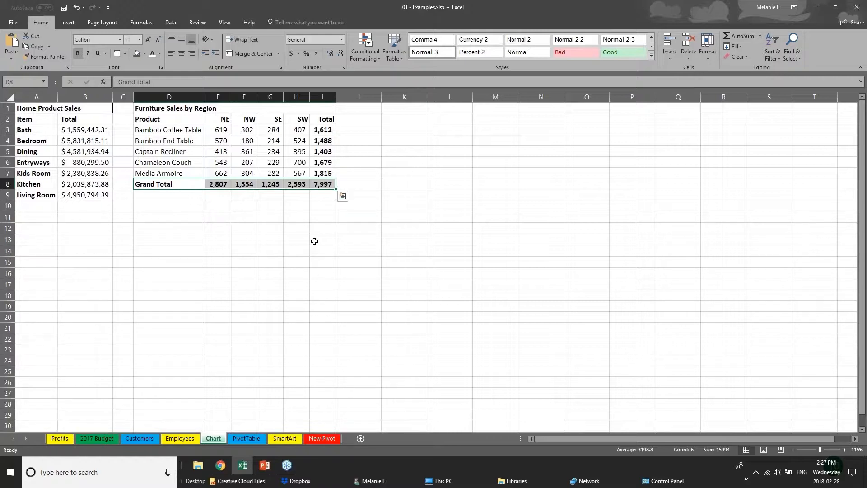
left_click(219, 227)
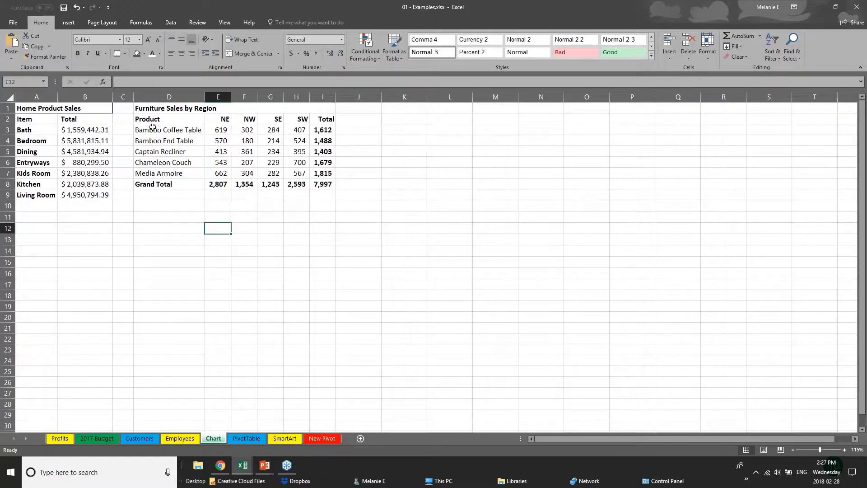
Open the recommended charts for the furniture product and region data in D2:H7, excluding the totals.
left_click_drag(151, 120, 306, 173)
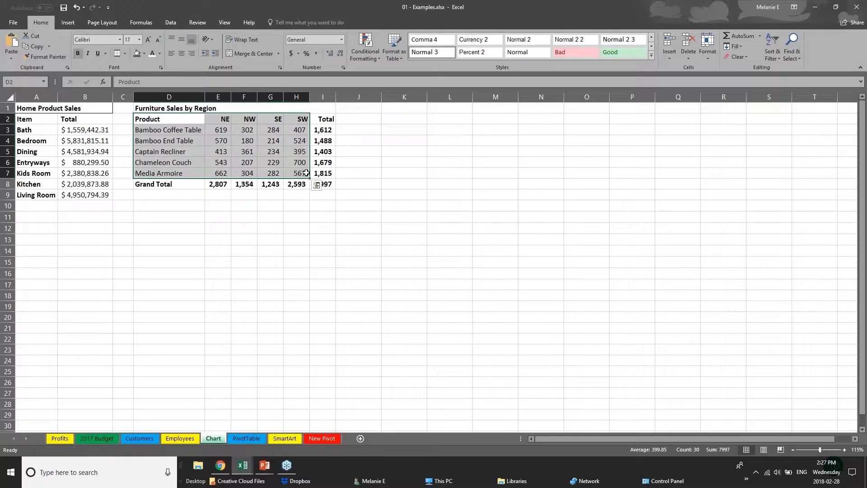
left_click(69, 22)
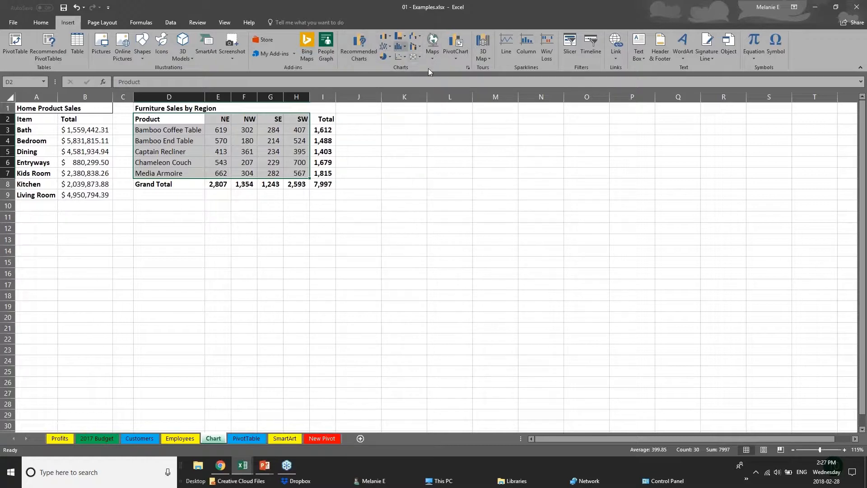
left_click(405, 37)
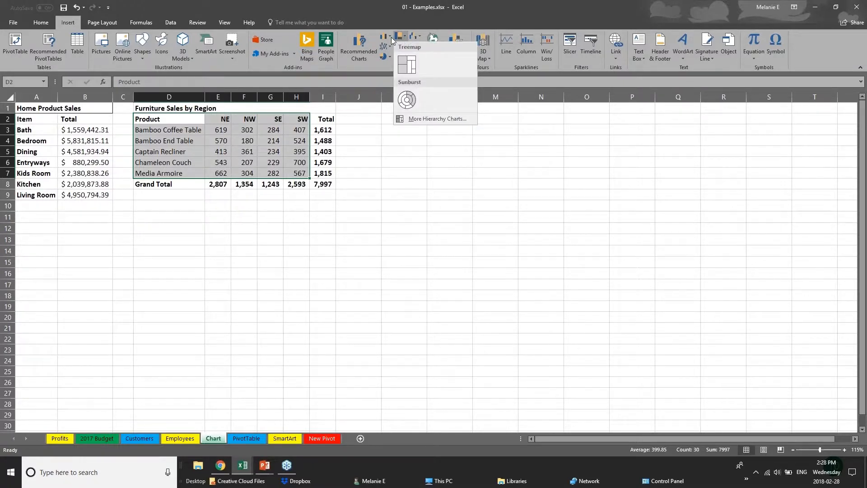
left_click(390, 37)
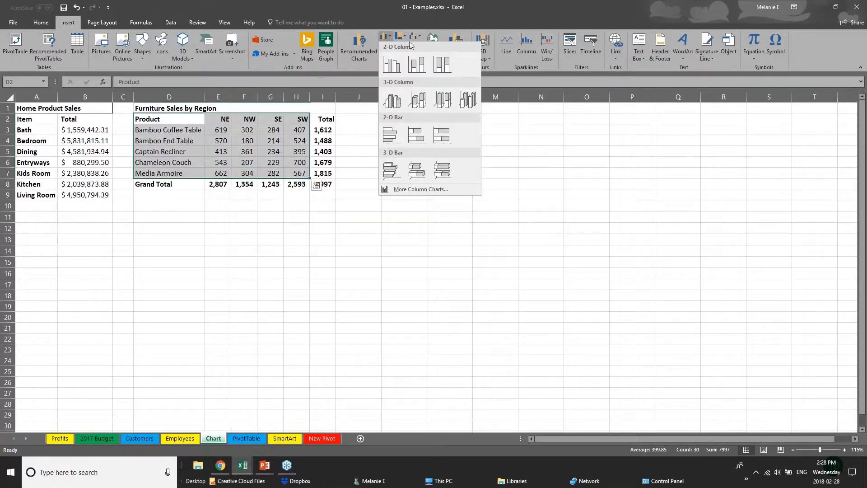
left_click(354, 50)
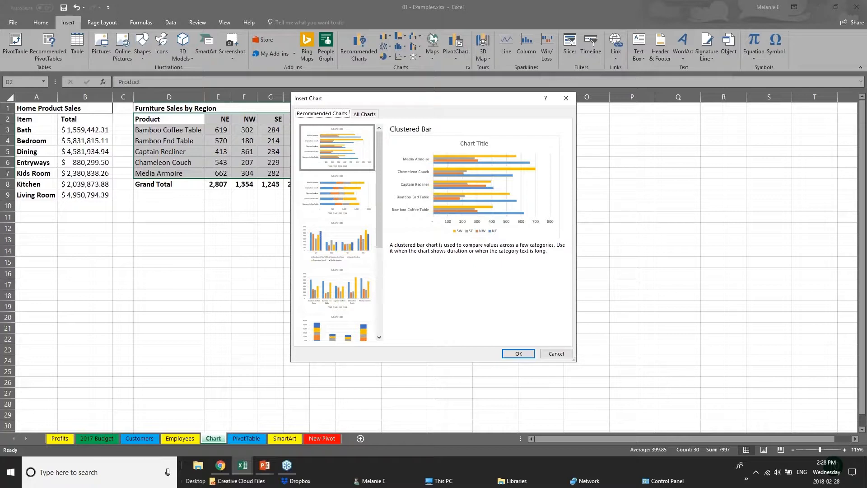
Preview the recommended chart types for the furniture data, including stacked bar, clustered column and stacked column.
left_click(340, 209)
left_click(348, 261)
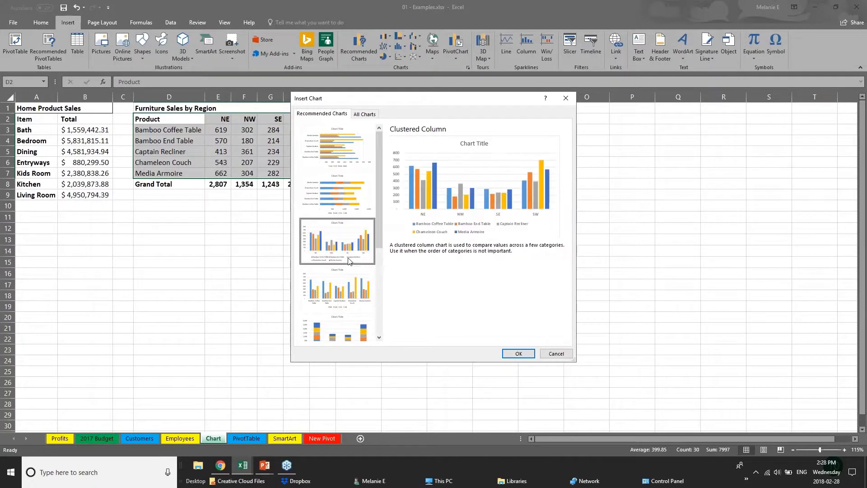
left_click(356, 293)
left_click(364, 334)
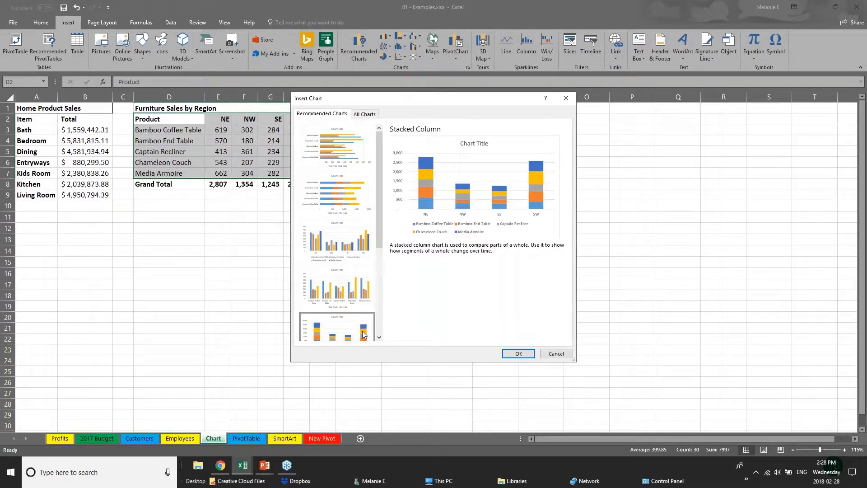
left_click_drag(378, 224, 388, 315)
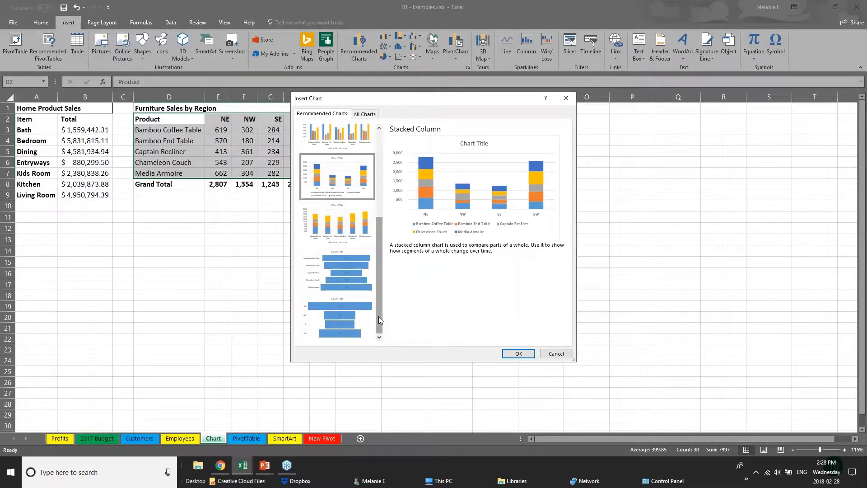
left_click_drag(377, 299, 378, 210)
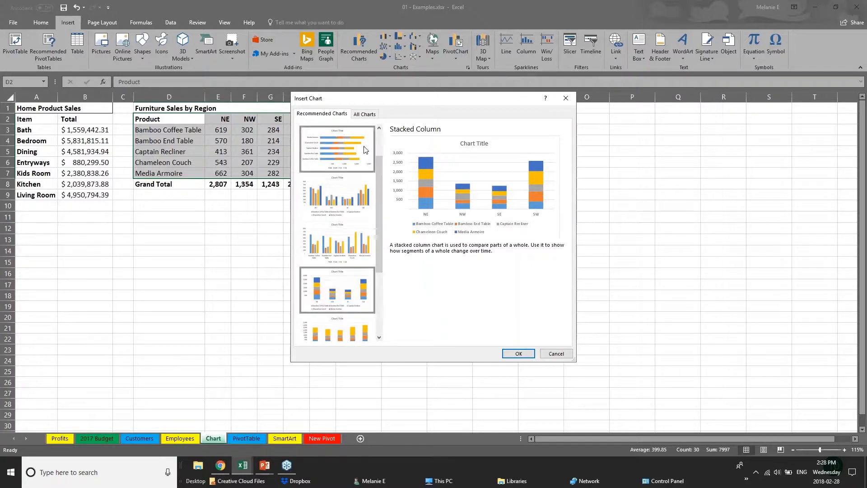
left_click(366, 150)
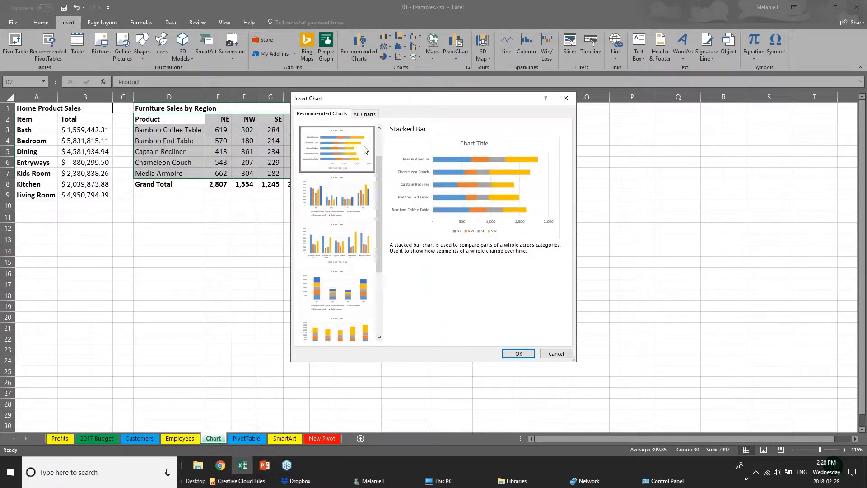
left_click_drag(381, 166, 382, 139)
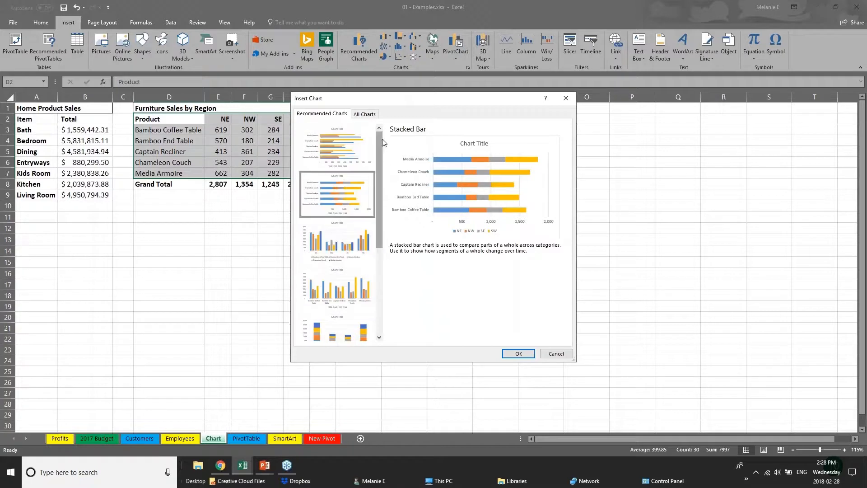
Insert the recommended Clustered Bar chart, place it beside the furniture table and enlarge it to span about J2 to R23.
left_click(329, 150)
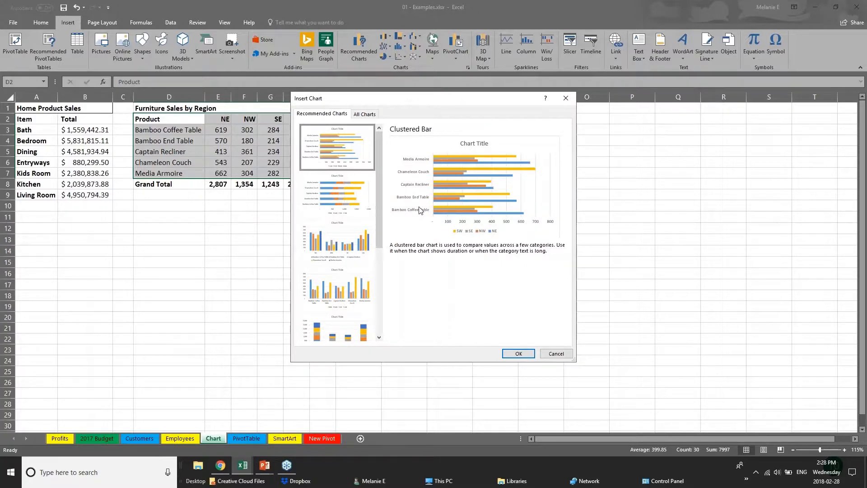
left_click(519, 354)
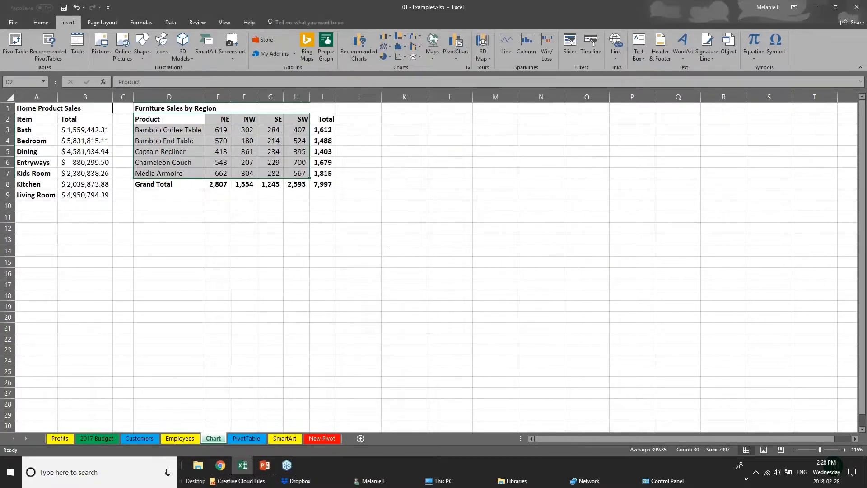
mouse_move(473, 194)
left_mouse_down()
mouse_move(515, 192)
mouse_move(518, 125)
left_mouse_up()
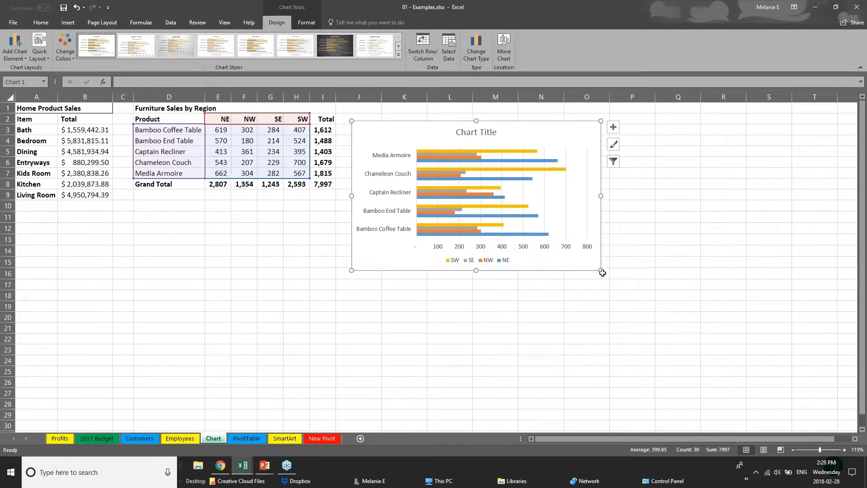
left_click_drag(602, 273, 717, 352)
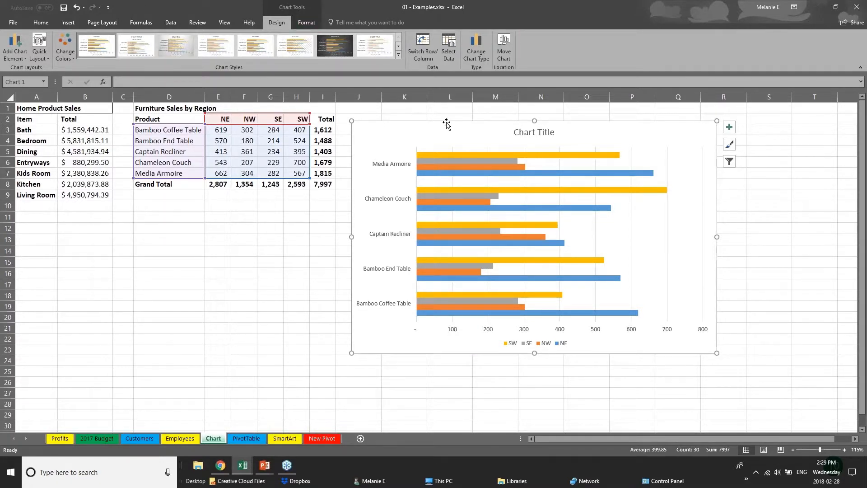
left_click(226, 315)
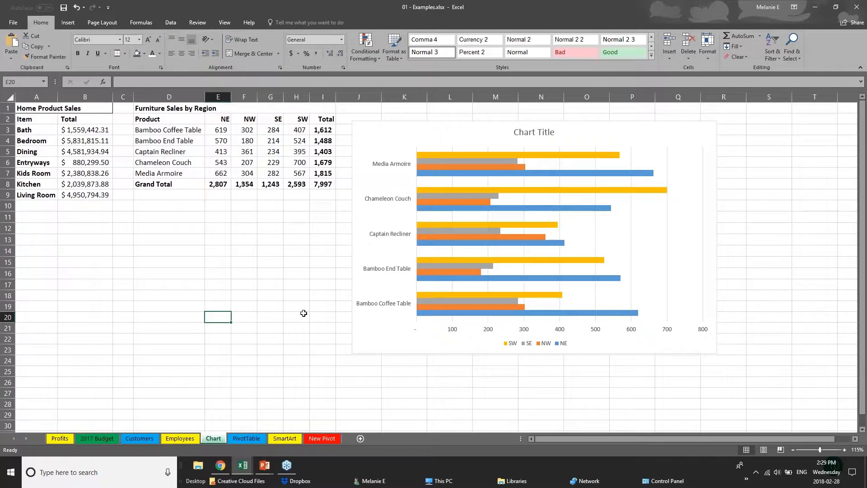
Change the bar chart's colors to the Colorful palette that starts with green, blue and gold.
left_click(402, 351)
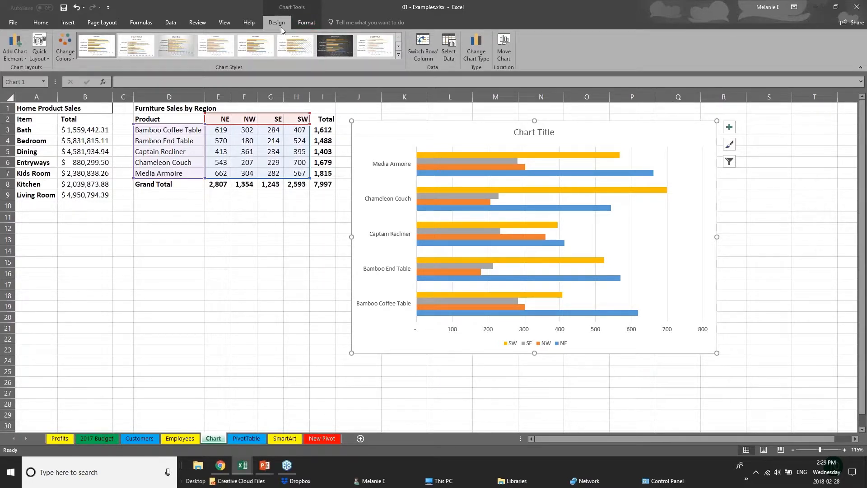
left_click(65, 50)
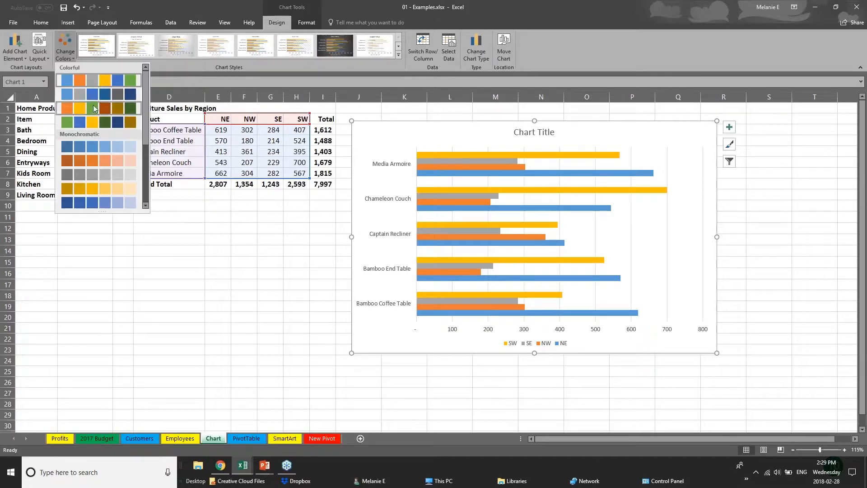
left_click(97, 121)
left_click(97, 163)
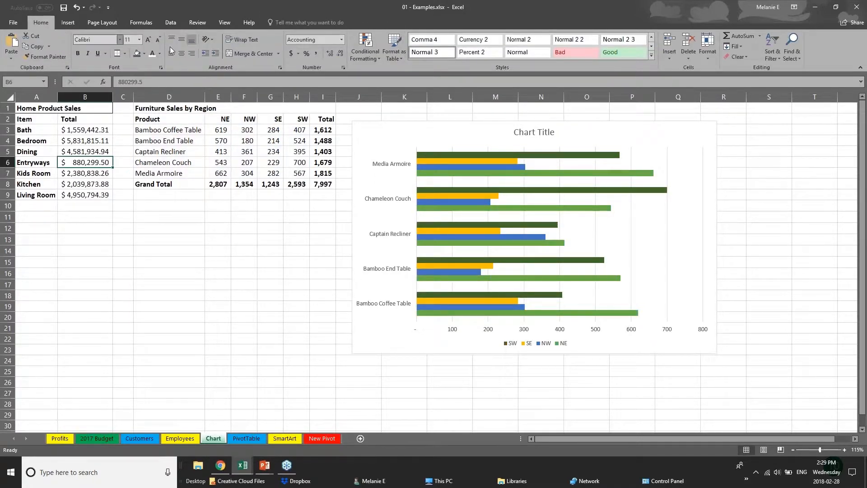
Try the orange Monochromatic palette on the chart and return to the green, blue and gold Colorful palette.
left_click(475, 167)
left_click(65, 48)
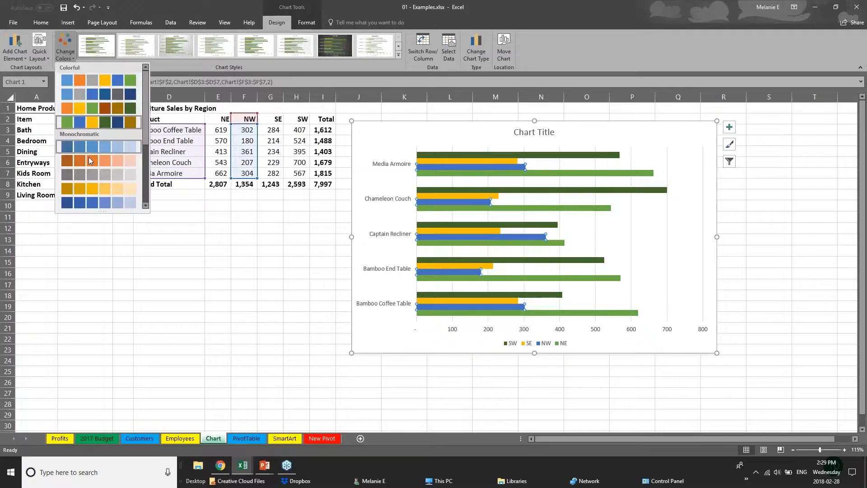
left_click(91, 159)
left_click(69, 49)
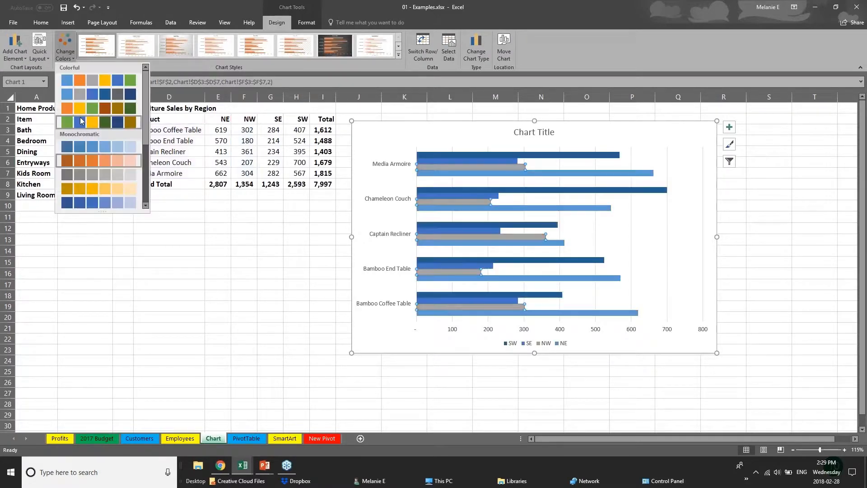
left_click(82, 121)
Try the grey-background and other chart styles, and apply the style with thin gradient bars, data labels and an all-caps title.
left_click(400, 55)
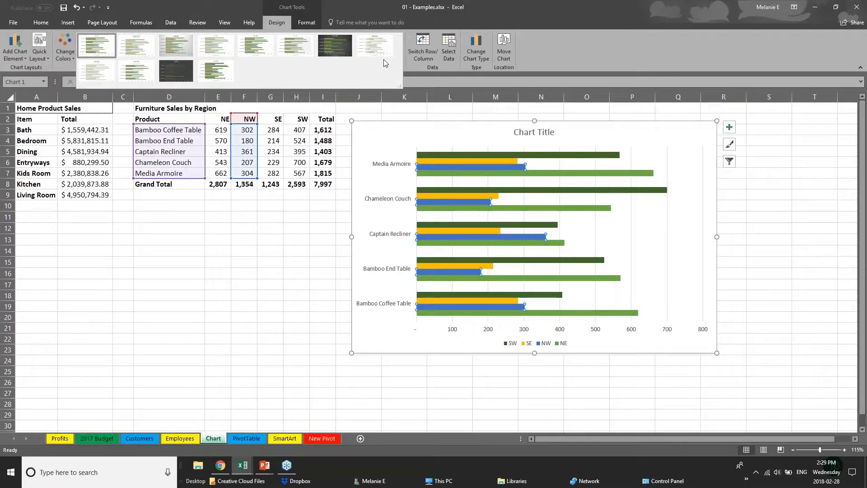
left_click(176, 45)
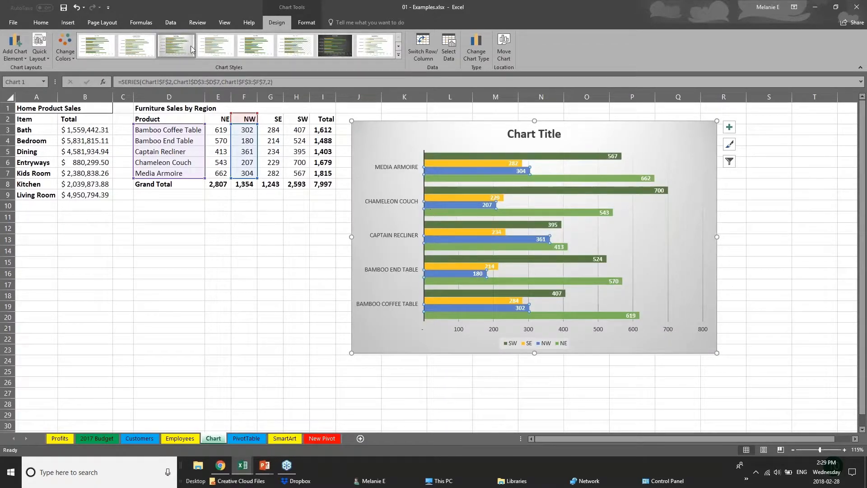
left_click(256, 46)
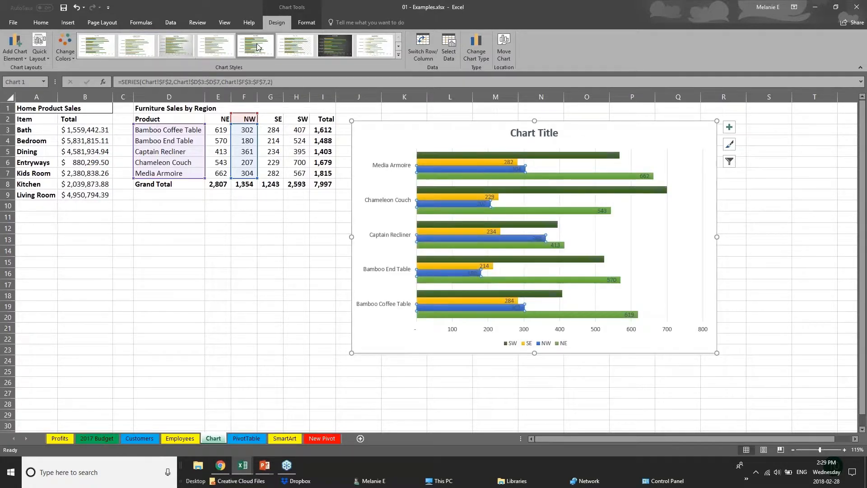
left_click(376, 45)
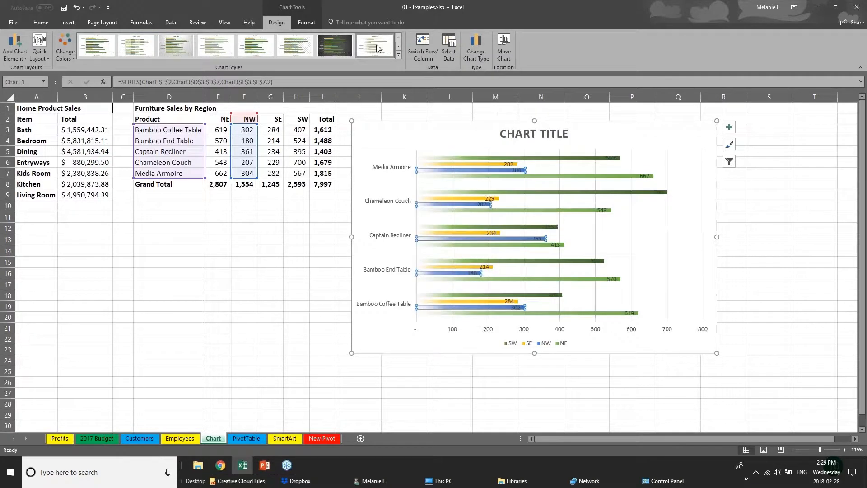
left_click(397, 54)
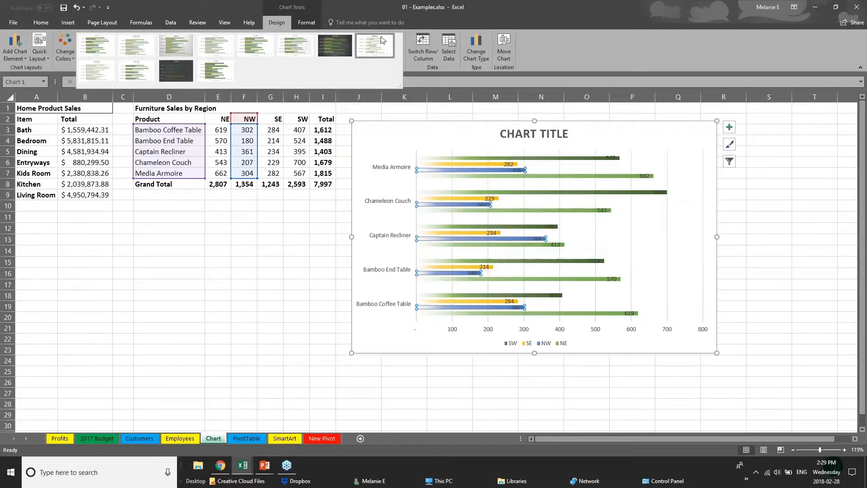
Fill the chart's SW series bars with solid dark orange.
left_click(307, 21)
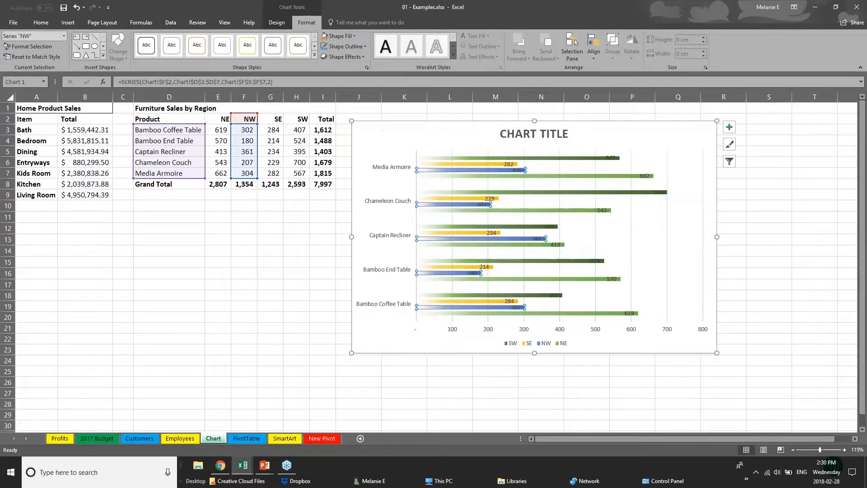
left_click(460, 164)
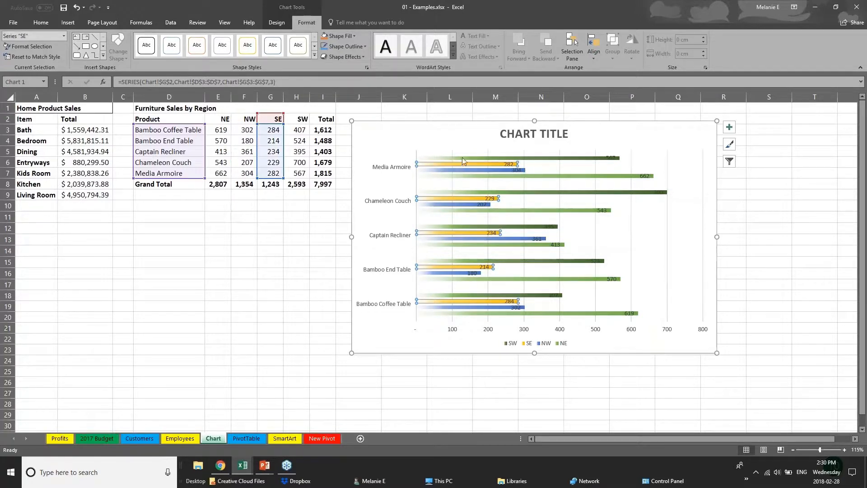
left_click(462, 158)
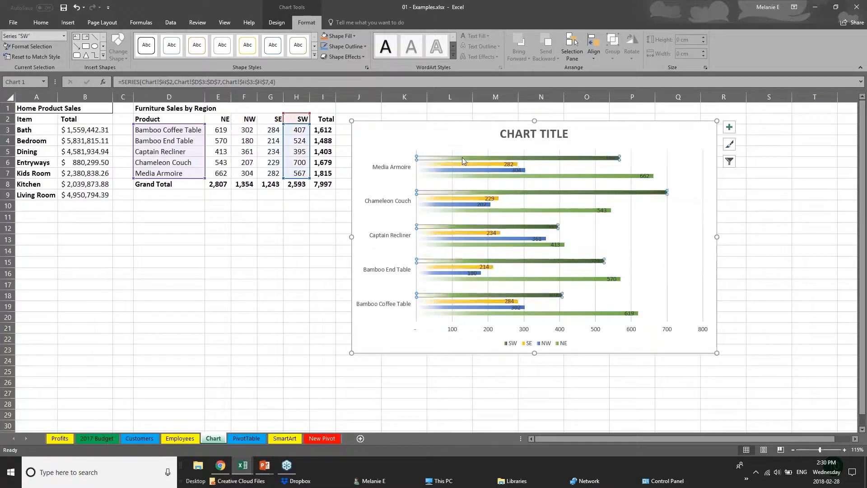
left_click(338, 36)
left_click(362, 94)
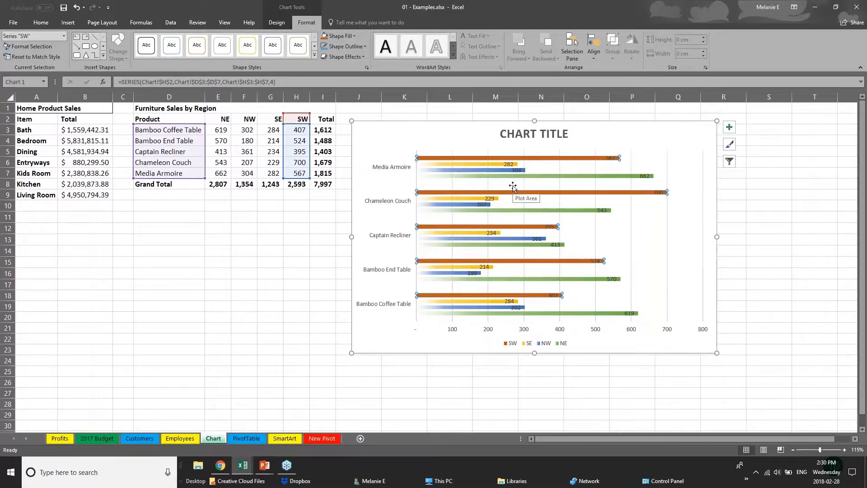
Replace the chart's placeholder title with SALES DATA.
left_click(520, 134)
triple_click(520, 134)
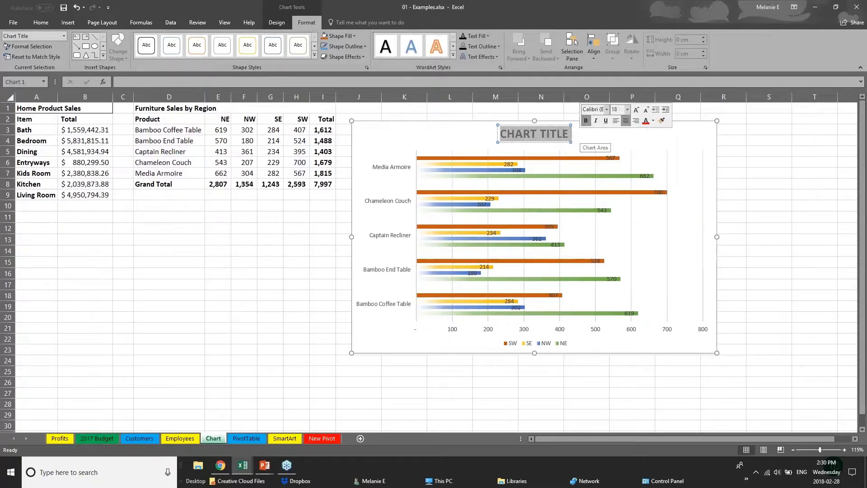
type("SALES D")
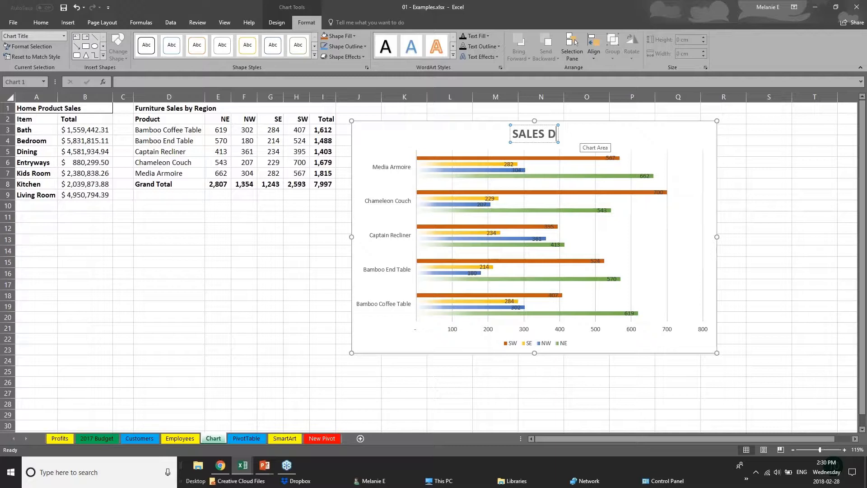
type("ATA")
Increase the font size of the product labels on the chart's vertical axis to 10.
left_click(454, 334)
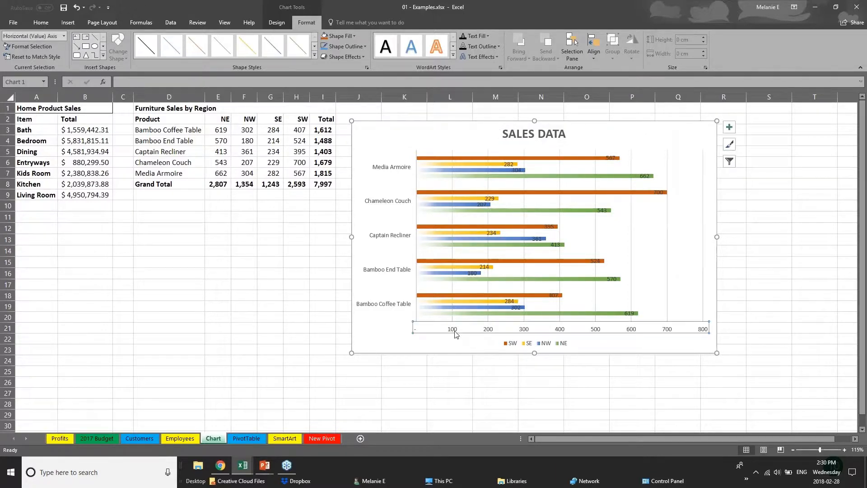
left_click(409, 271)
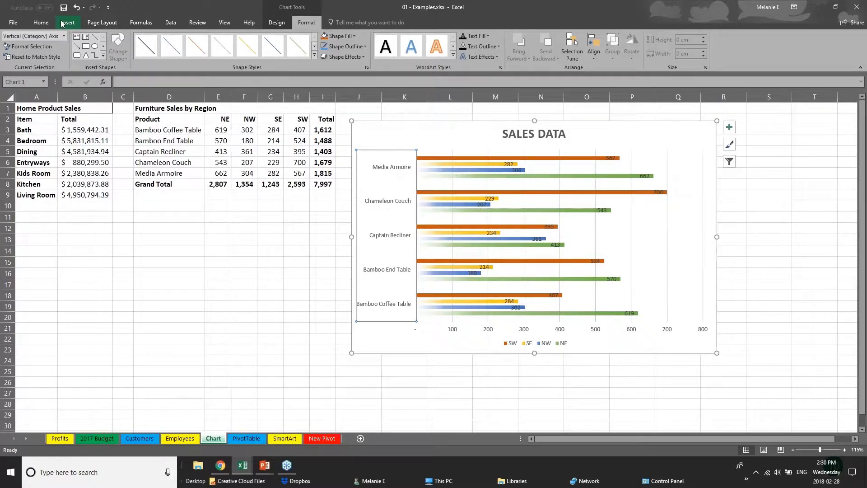
left_click(41, 22)
left_click(148, 40)
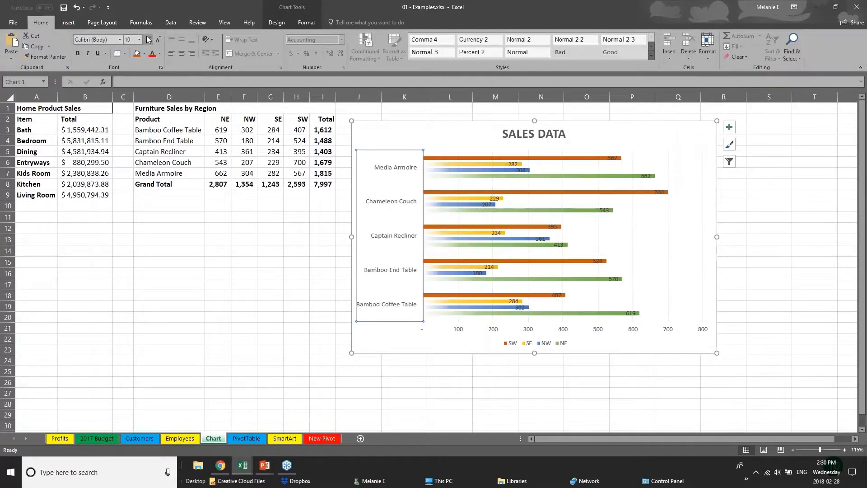
Enlarge the product labels on the chart's vertical axis by one more font size.
left_click(148, 40)
left_click(472, 329)
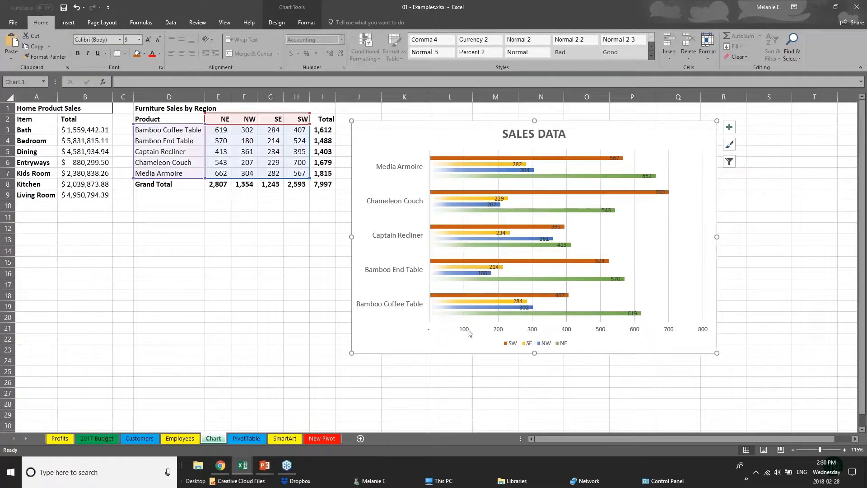
left_click(466, 332)
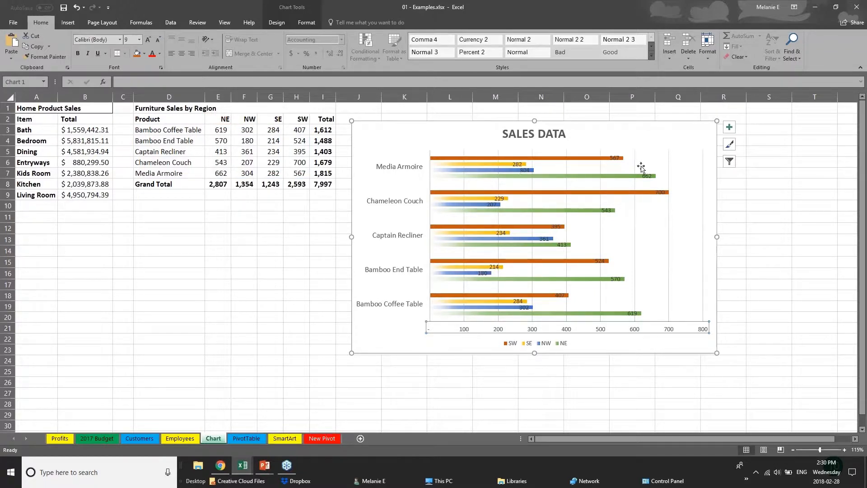
Move only the Chameleon Couch data label of the SW series just past the end of its bar.
left_click(660, 192)
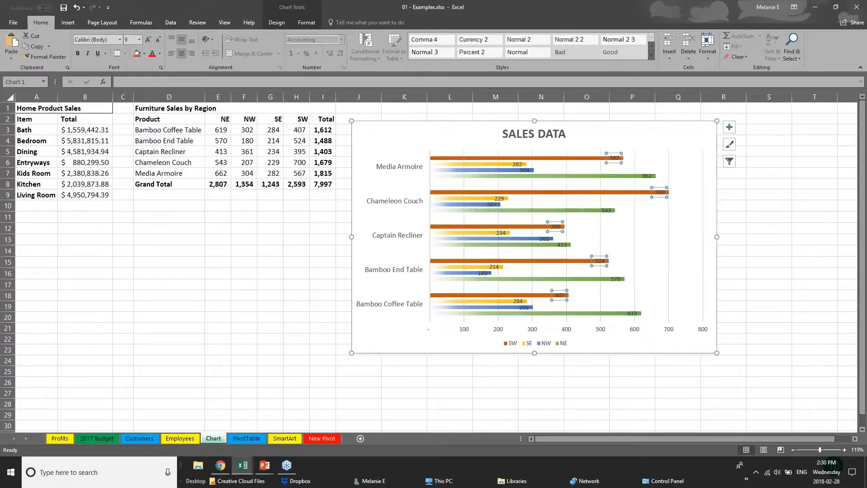
left_click(660, 192)
left_click_drag(680, 192, 680, 192)
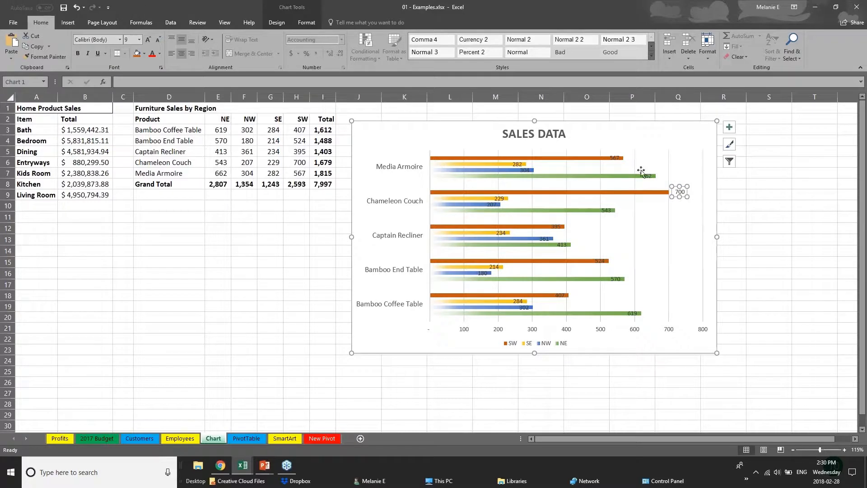
Delete the horizontal value axis from the SALES DATA chart.
left_click(615, 158)
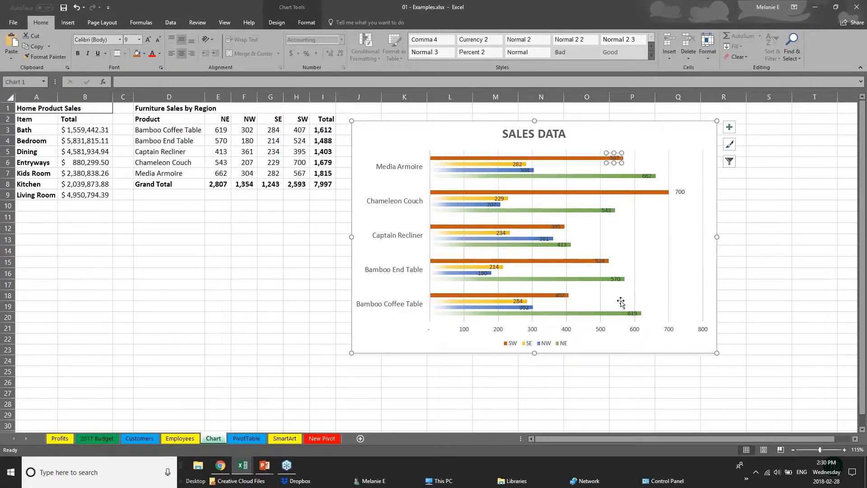
left_click(565, 331)
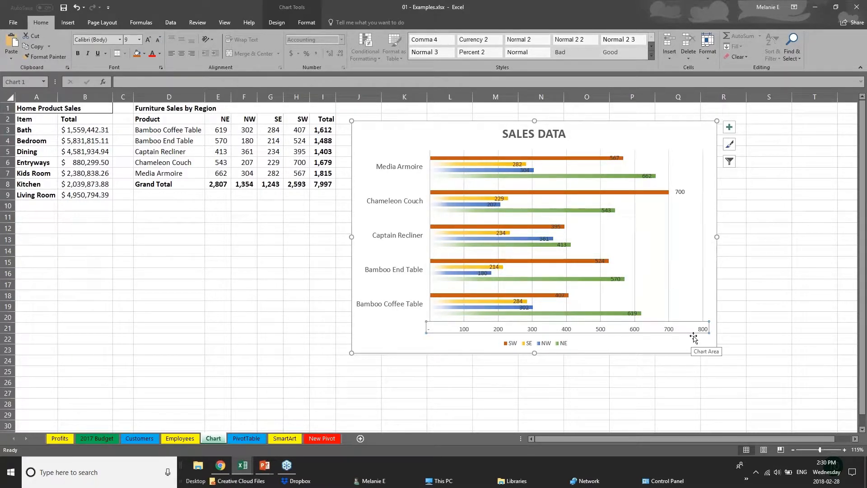
key("Delete")
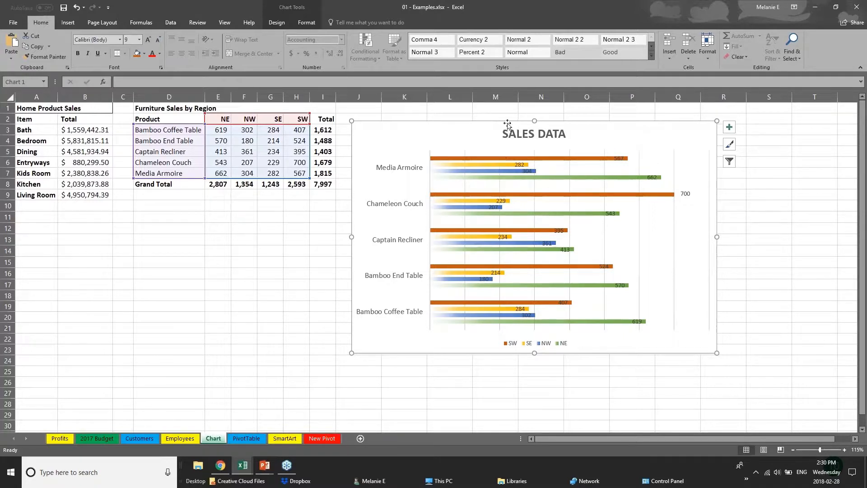
Look over the chart's design and format options, and select the SW, SE and NW bars to see their source data.
left_click(280, 23)
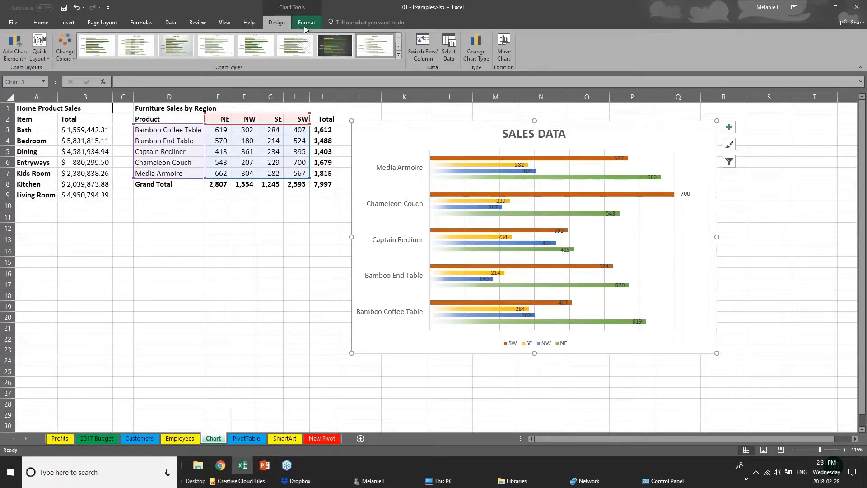
left_click(307, 23)
left_click(291, 21)
left_click(274, 131)
left_click(428, 157)
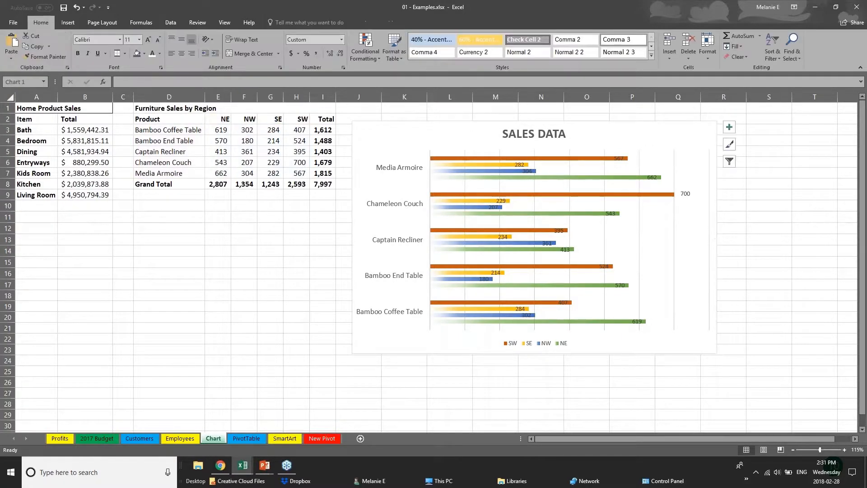
left_click(486, 159)
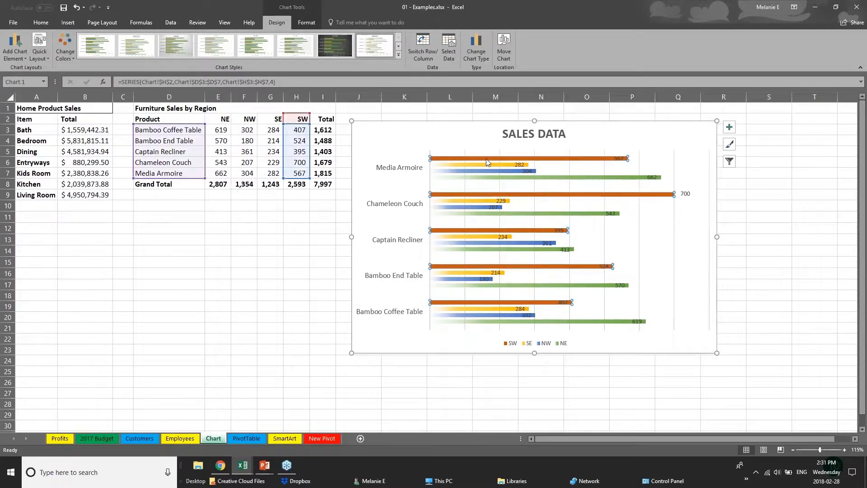
left_click(490, 165)
left_click(499, 172)
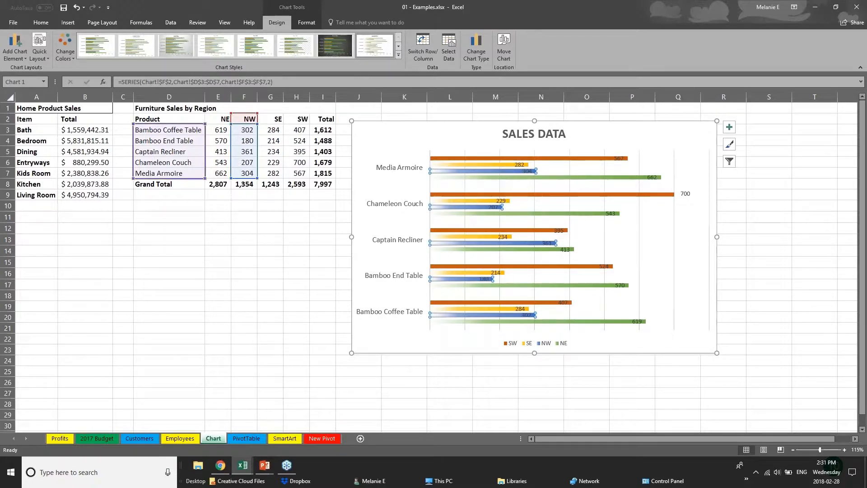
Change the NW sales figure for Bamboo End Table in cell F4 to 181.
left_click(249, 141)
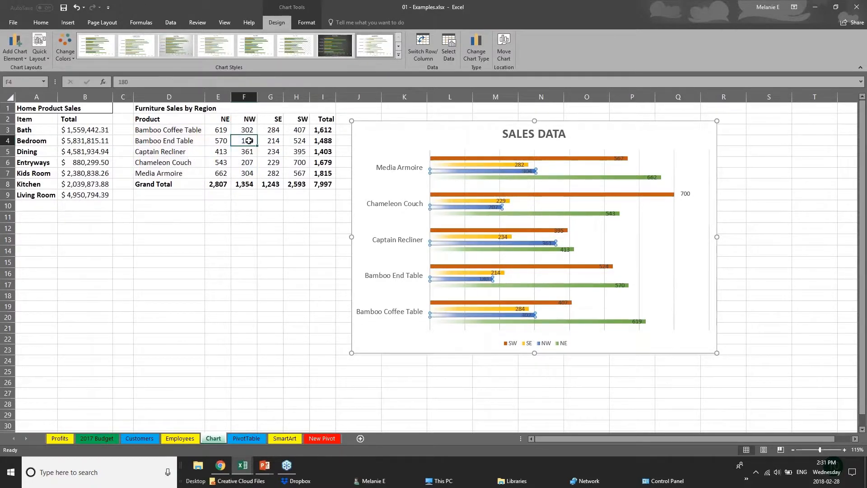
type("1")
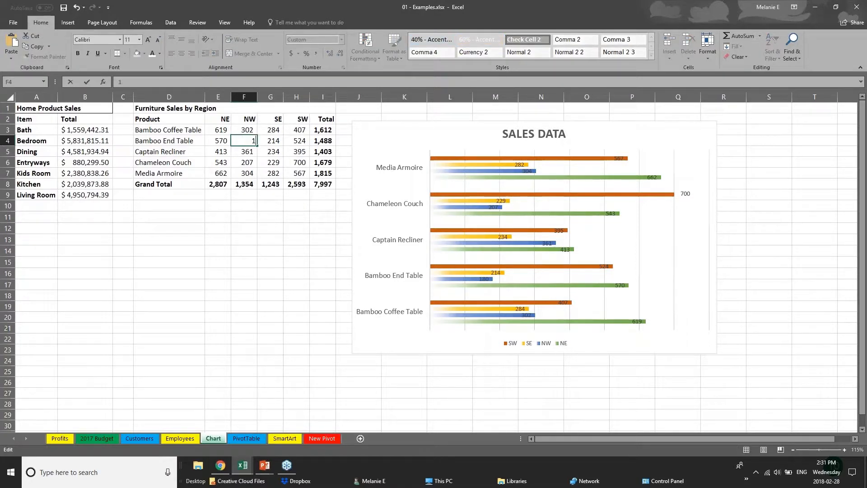
type("81")
key("Return")
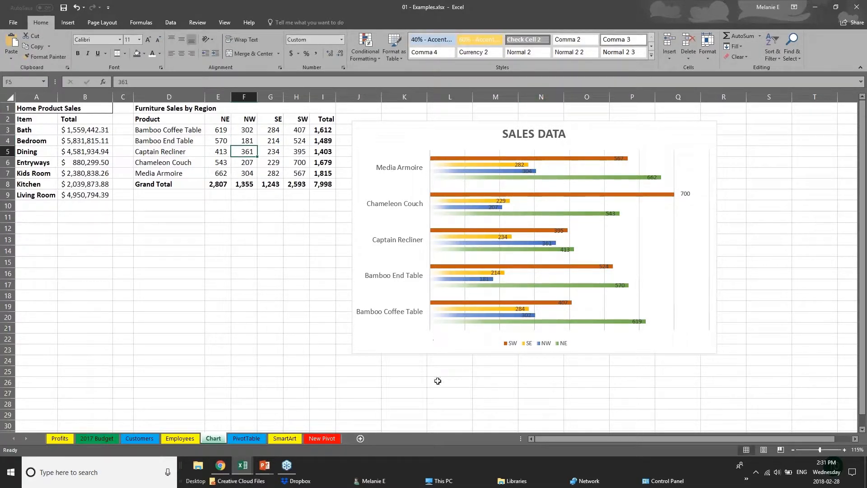
Switch to the PowerPoint slide show and advance to the Creating Tables slide.
mouse_move(264, 465)
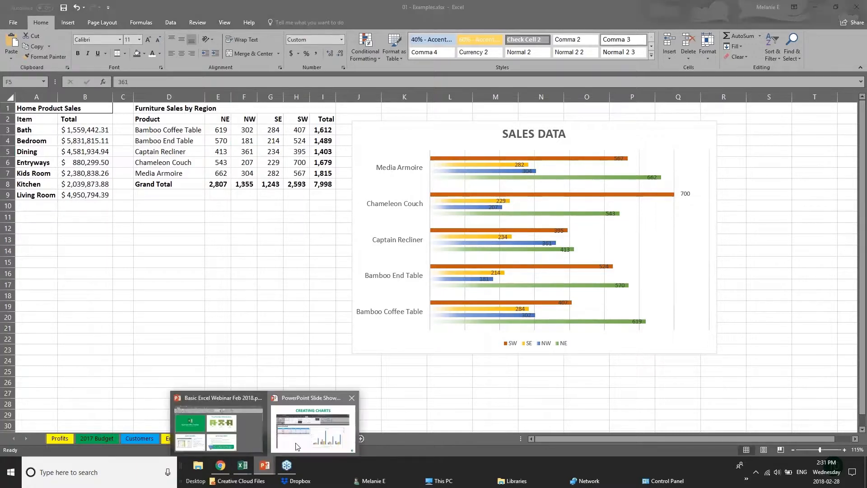
left_click(316, 419)
key("Right")
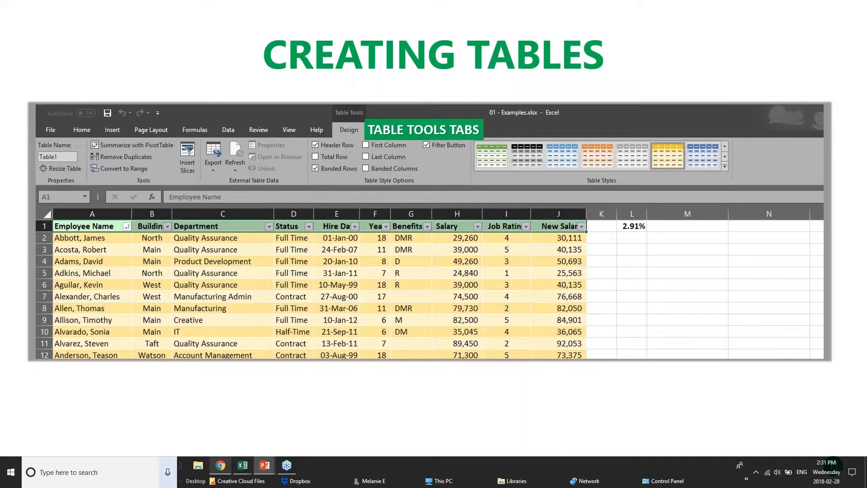
Switch back to the 01 - Examples workbook in Excel and open its Customers sheet.
mouse_move(238, 476)
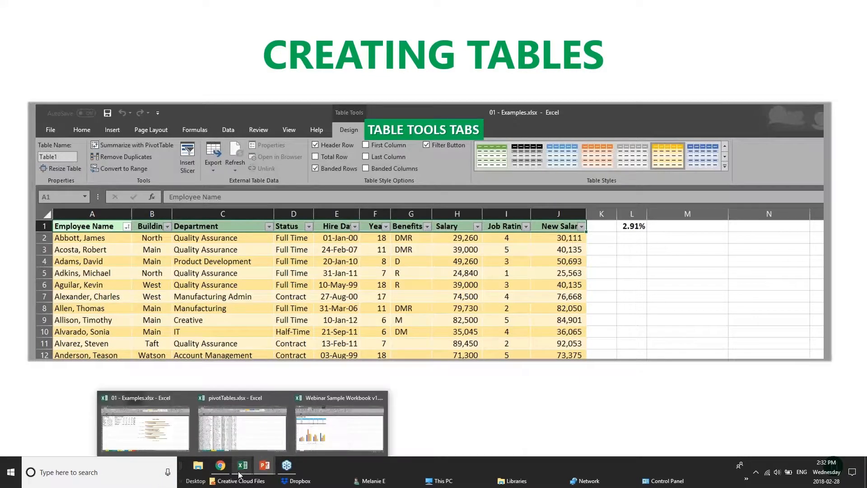
left_click(335, 429)
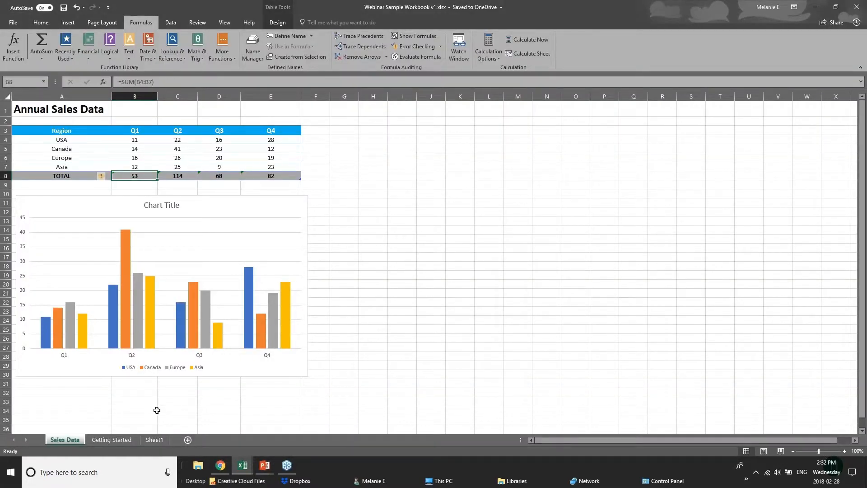
mouse_move(242, 465)
left_click(204, 437)
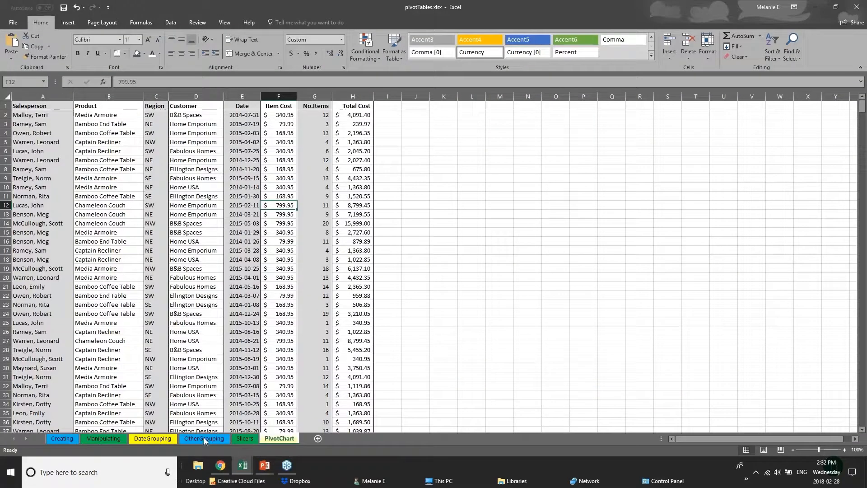
left_click(251, 431)
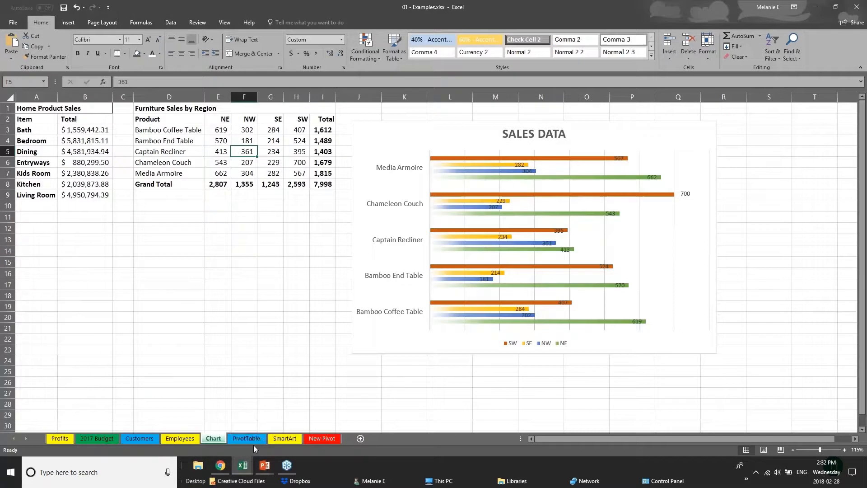
left_click(139, 438)
Look through the customer database from its header row to the last records and back to the start.
left_click(20, 121)
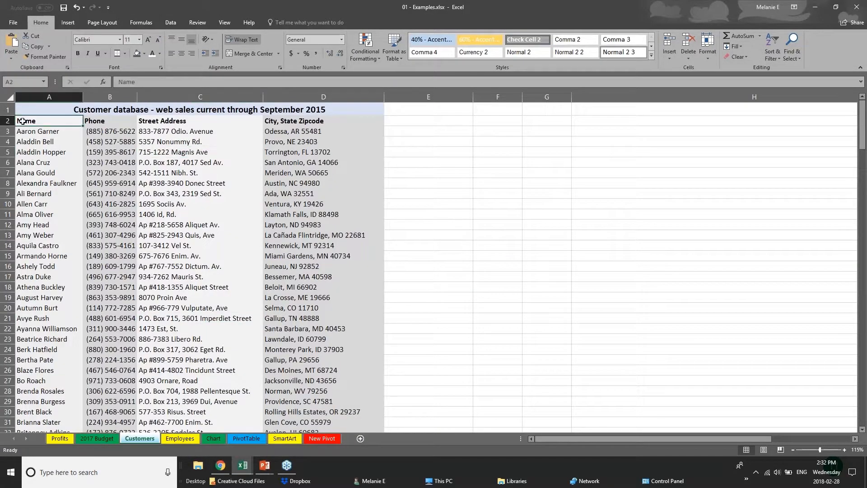
scroll(94, 207, "down", 20)
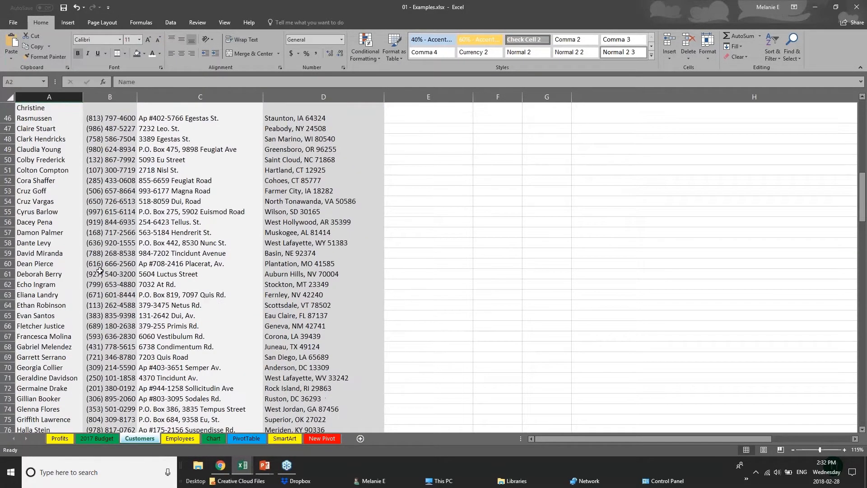
scroll(99, 271, "down", 20)
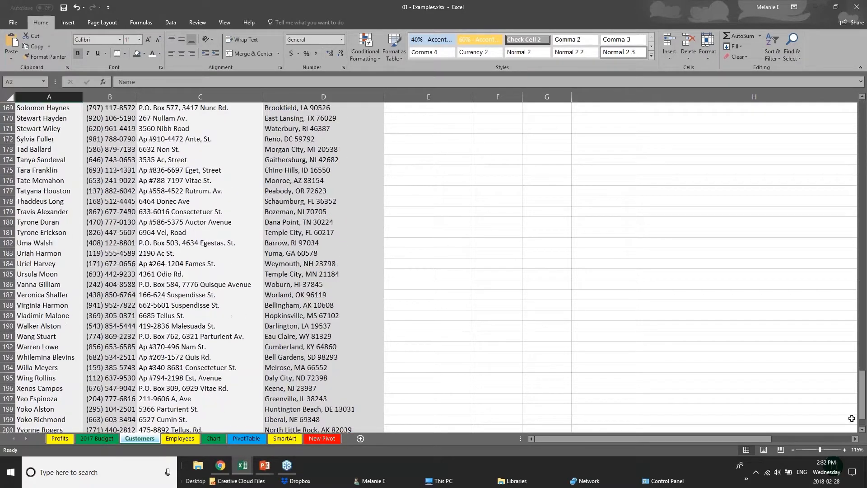
left_click_drag(861, 378, 860, 108)
left_click(104, 142)
left_click(62, 155)
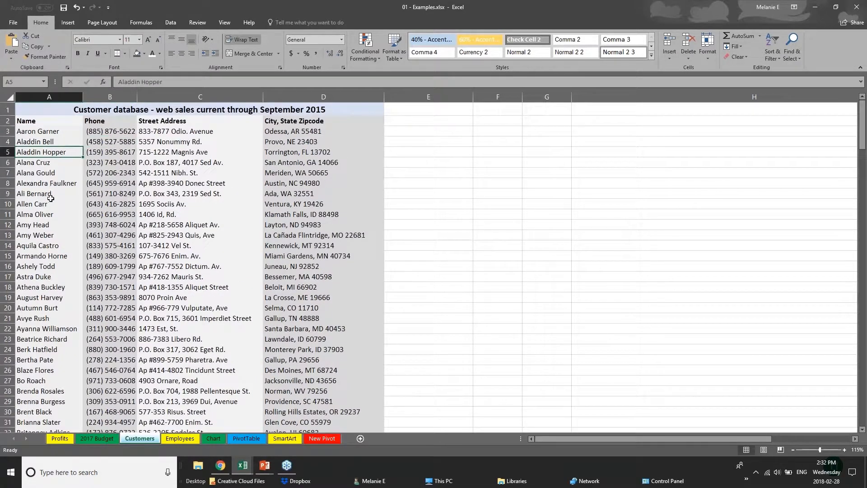
scroll(36, 301, "down", 2)
scroll(36, 300, "up", 2)
Try to create a table with headers from the entire Customers sheet.
left_click(10, 97)
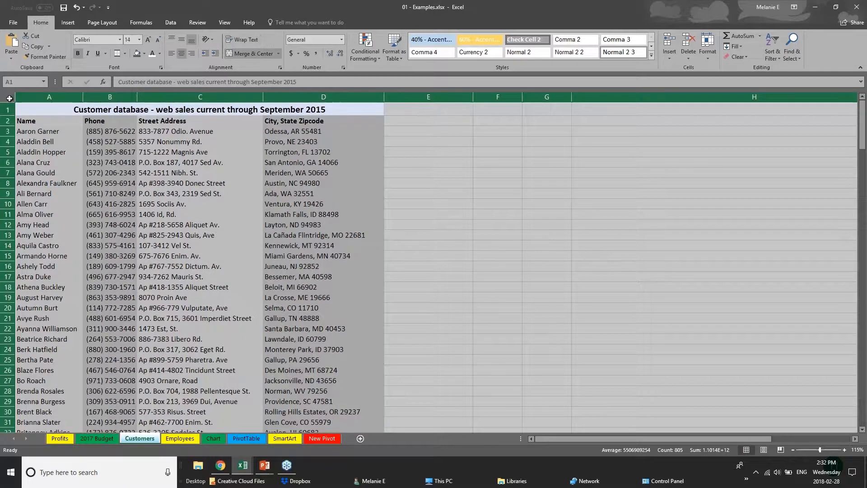
left_click(68, 22)
left_click(79, 50)
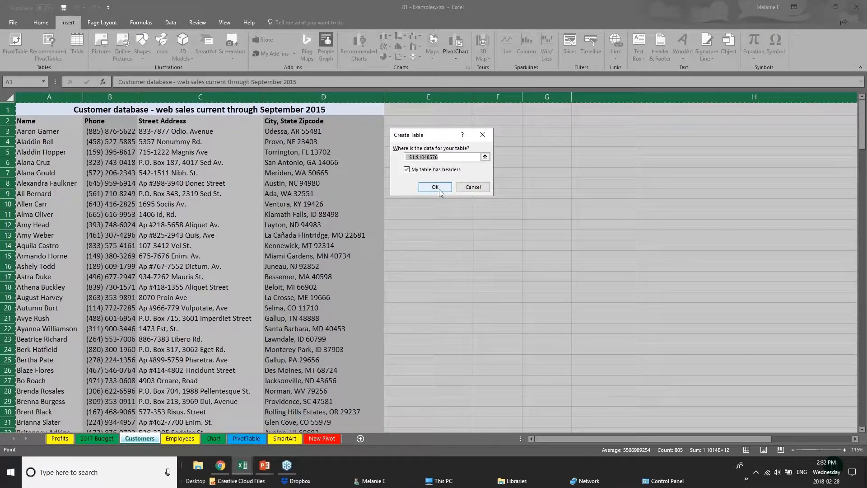
left_click(434, 187)
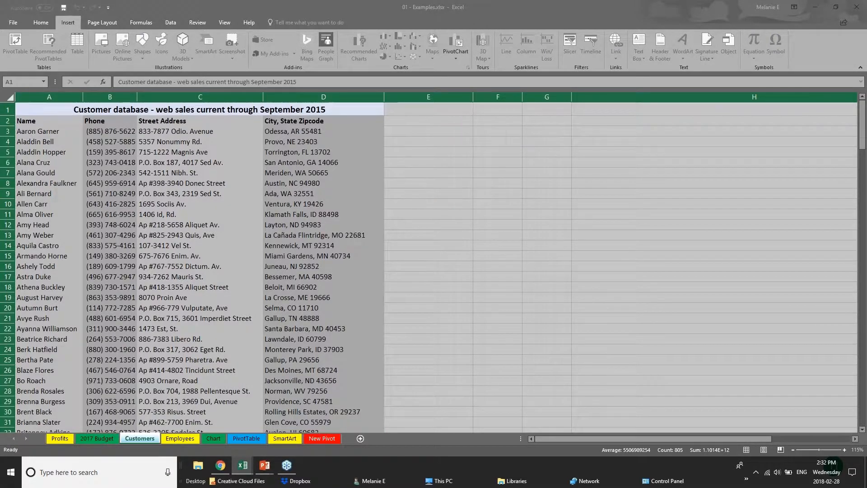
left_click(431, 187)
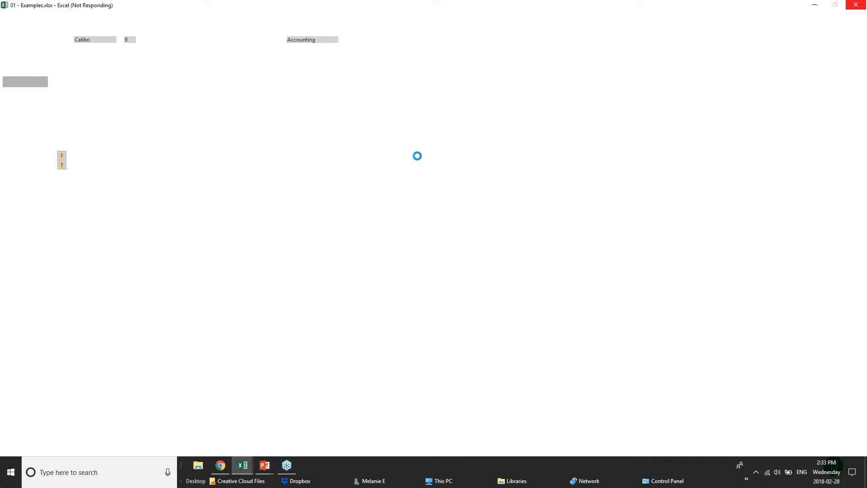
Show the Creating Tables slide in PowerPoint, and return to the 01 - Examples workbook in Excel.
left_click(265, 465)
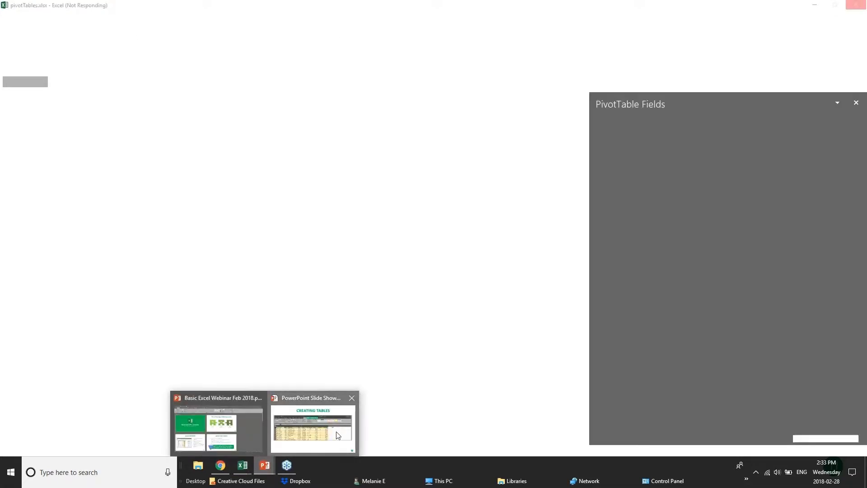
left_click(337, 435)
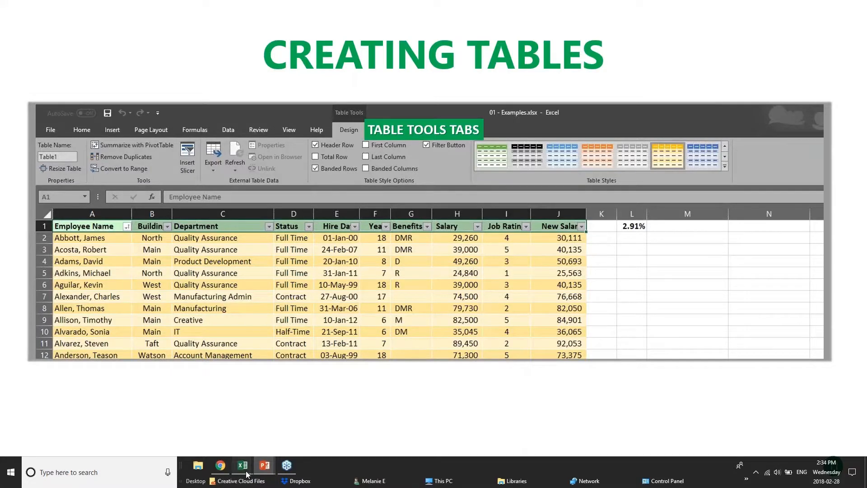
mouse_move(246, 473)
left_click(211, 425)
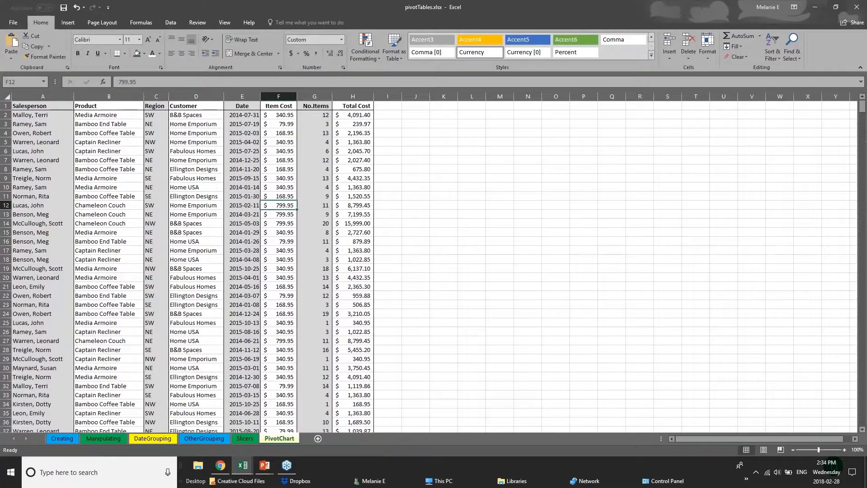
left_click(155, 428)
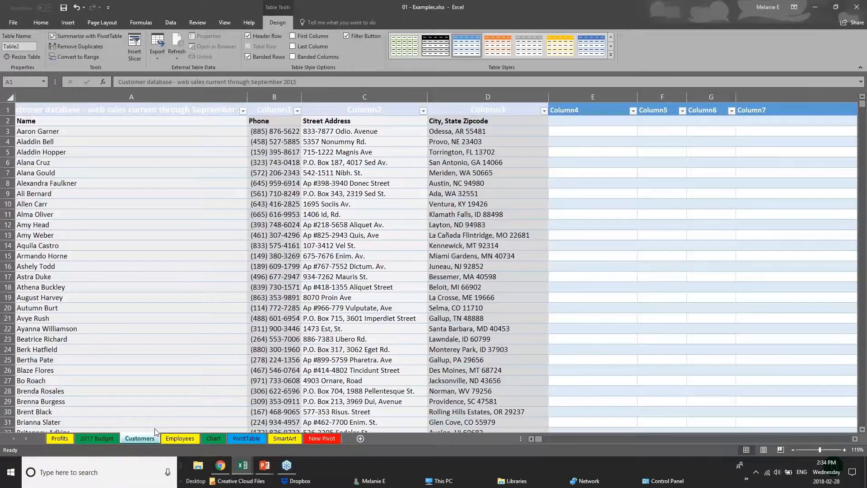
Undo the table created on the Customers sheet and select its title cell.
left_click(554, 225)
key("ctrl+a")
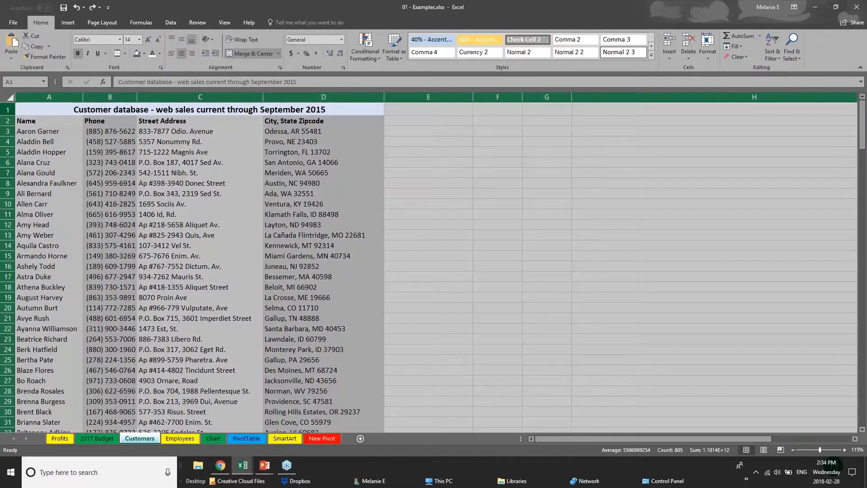
left_click(43, 111)
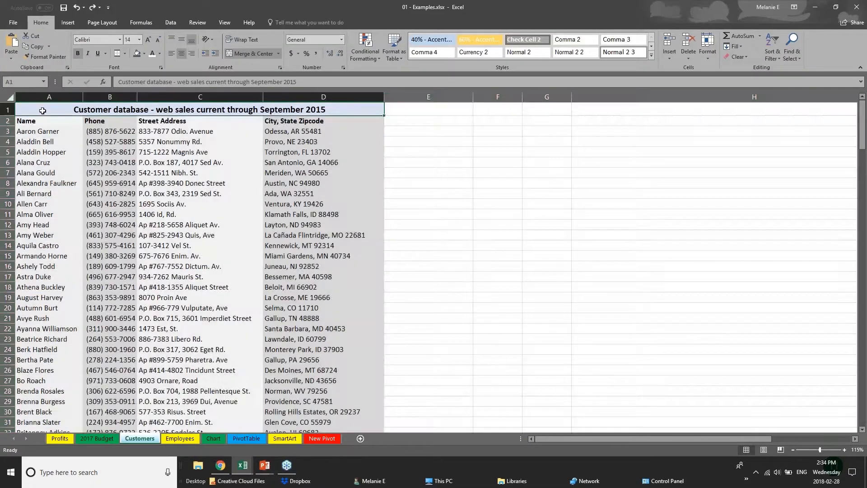
Try to create a table without headers from the title row A1:D1 of the Customers sheet, and undo it.
left_click(10, 97)
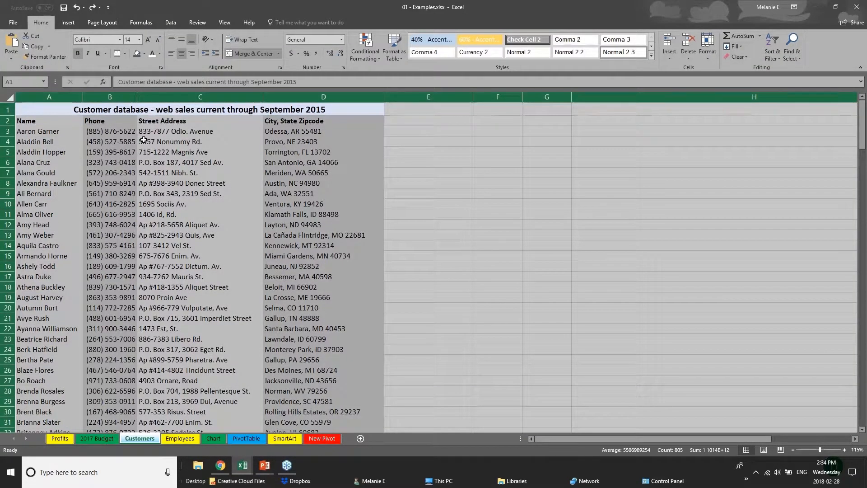
left_click(42, 114)
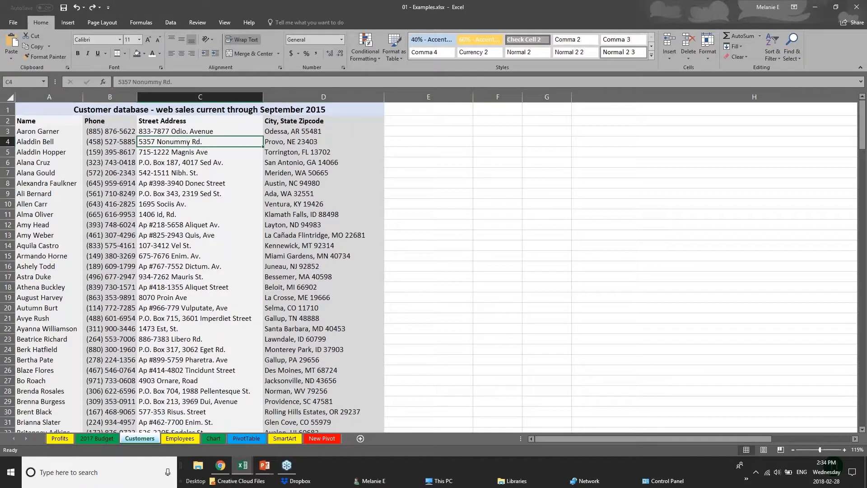
left_click(67, 23)
left_click(77, 50)
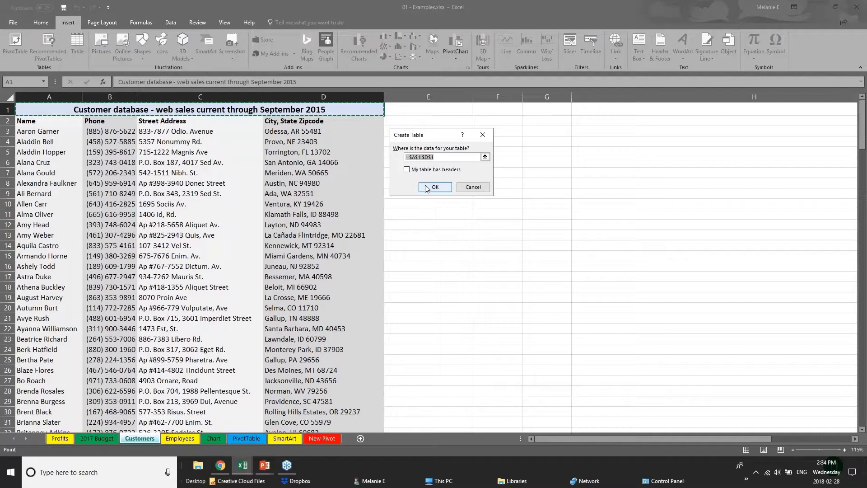
left_click(430, 188)
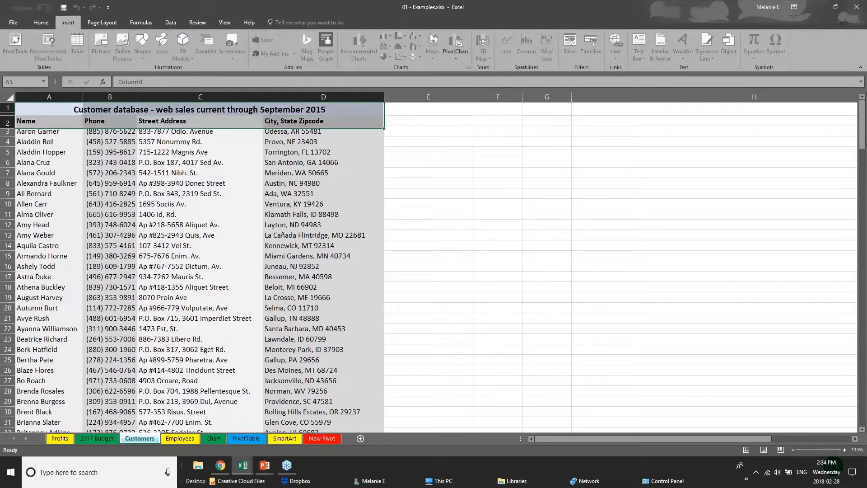
key("ctrl+z")
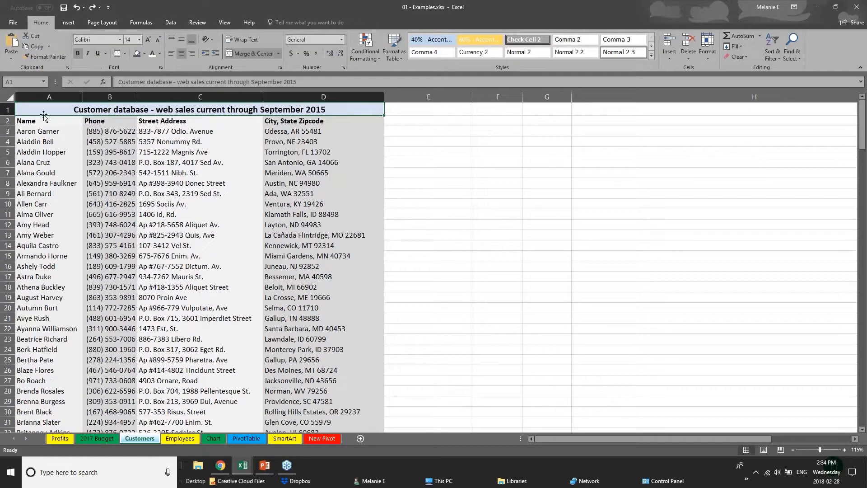
left_click(13, 99)
left_click(200, 339)
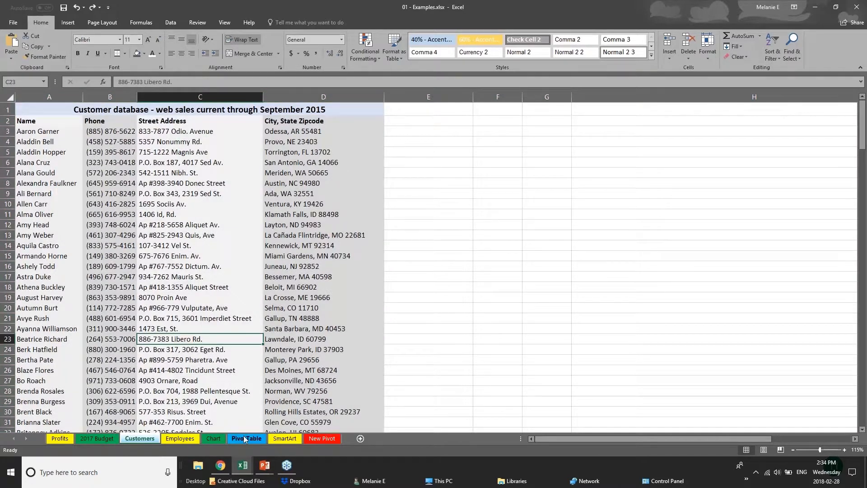
Create a table with headers from the Furniture Sales by Region range D1:I8 on the Chart sheet.
left_click(217, 438)
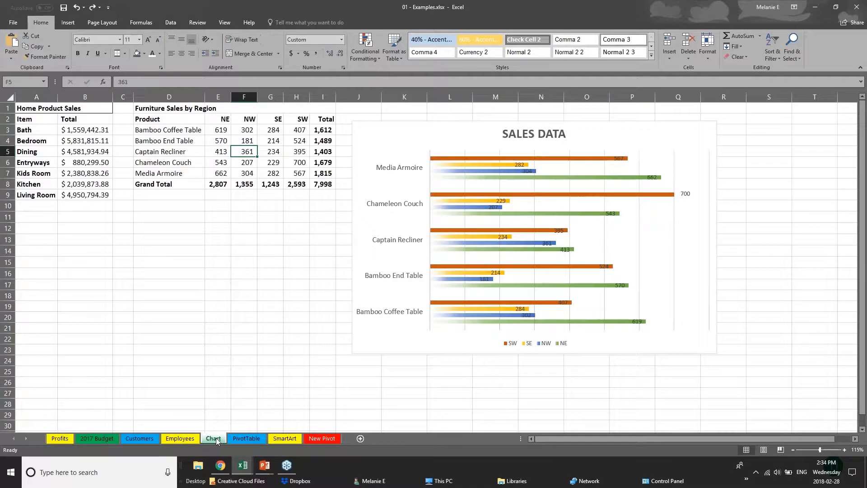
left_click(162, 111)
left_click_drag(173, 109, 321, 184)
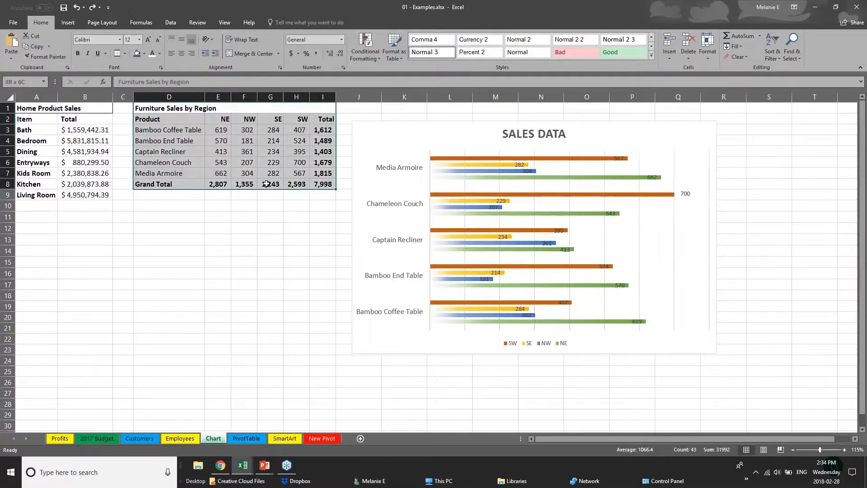
left_click(66, 26)
left_click(77, 45)
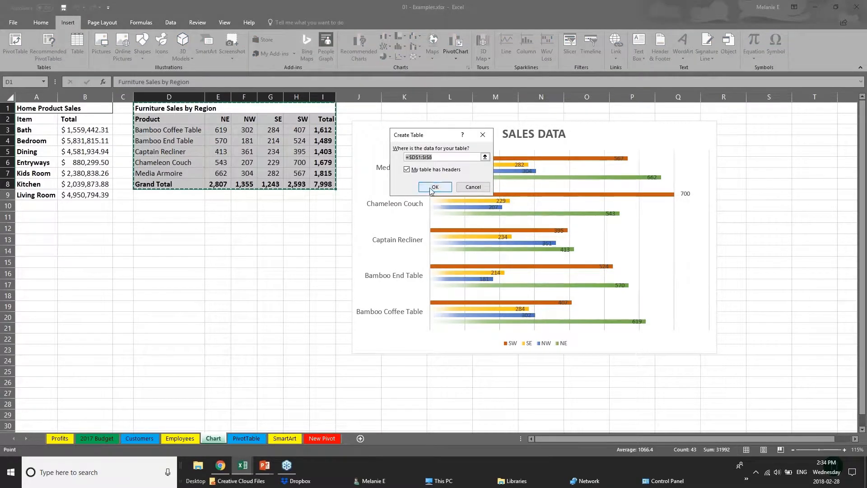
left_click(456, 189)
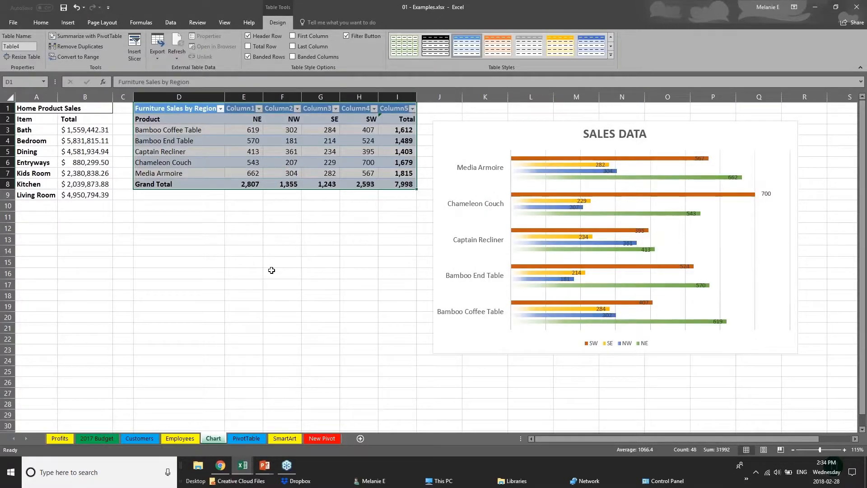
Apply an orange Medium table style with grey banded rows to the Furniture Sales by Region table.
left_click(271, 270)
left_click_drag(195, 110, 410, 190)
left_click(610, 55)
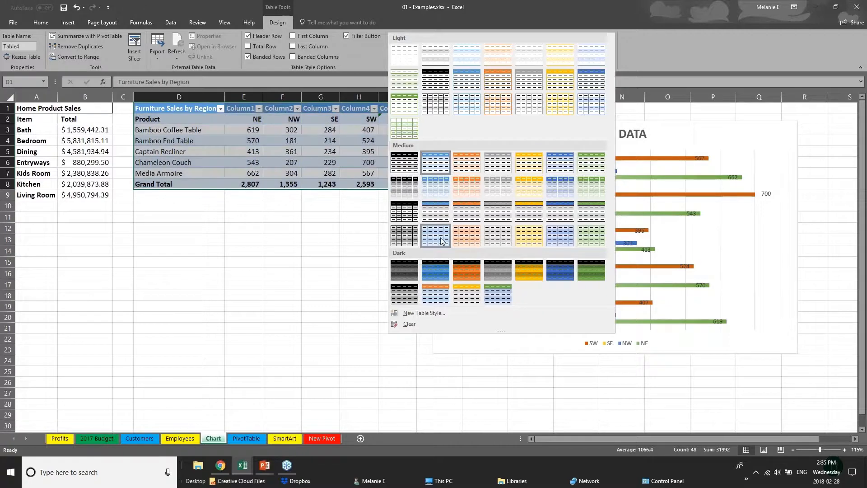
left_click(473, 218)
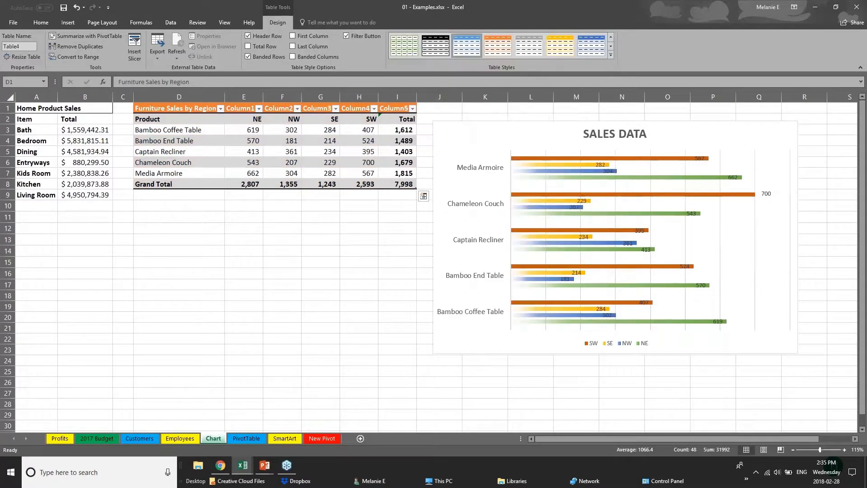
Turn on First Column emphasis for the Furniture Sales by Region table and select its first header cell.
left_click(205, 184)
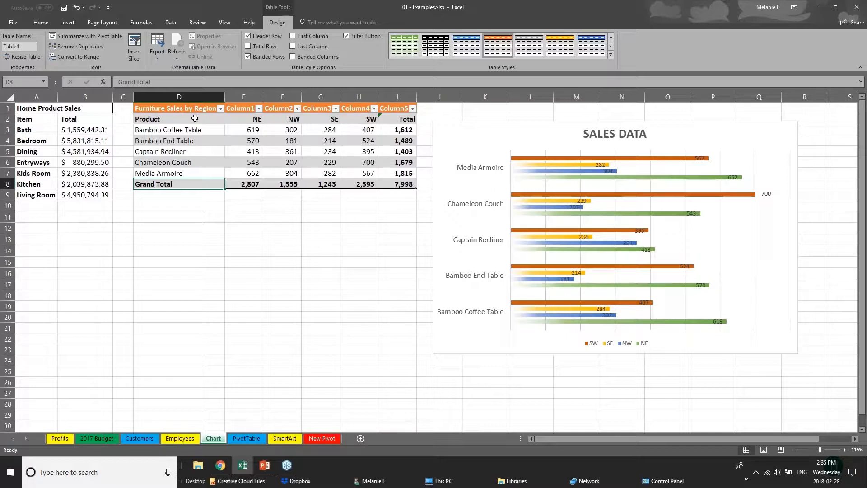
left_click(165, 118)
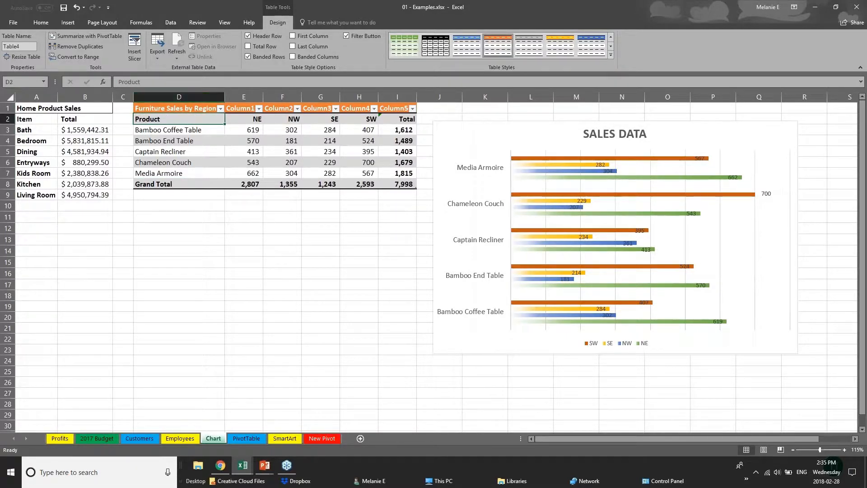
left_click_drag(189, 125, 189, 173)
left_click(292, 36)
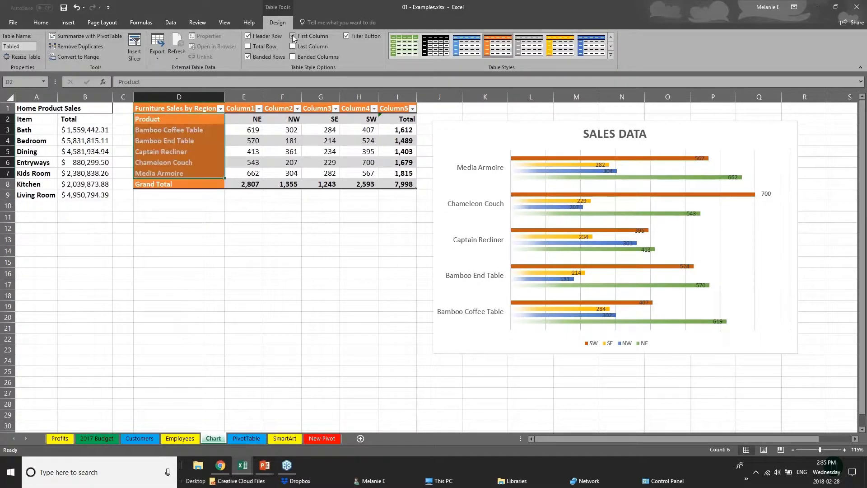
left_click(227, 251)
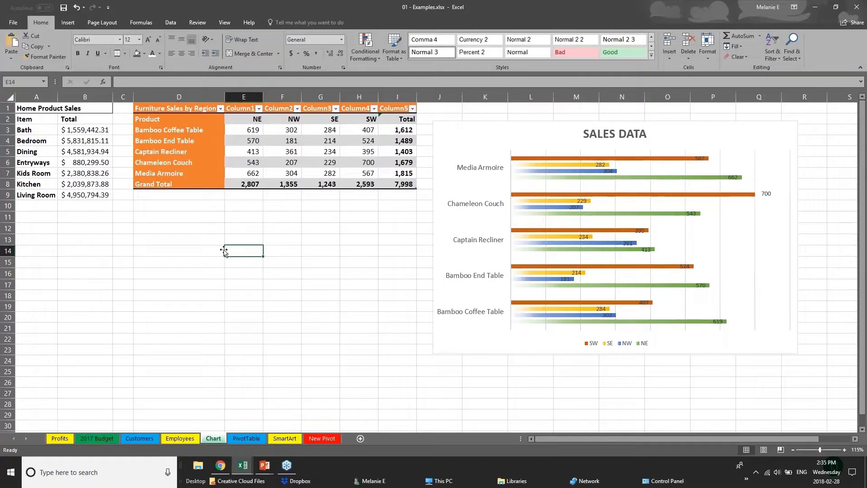
left_click(164, 110)
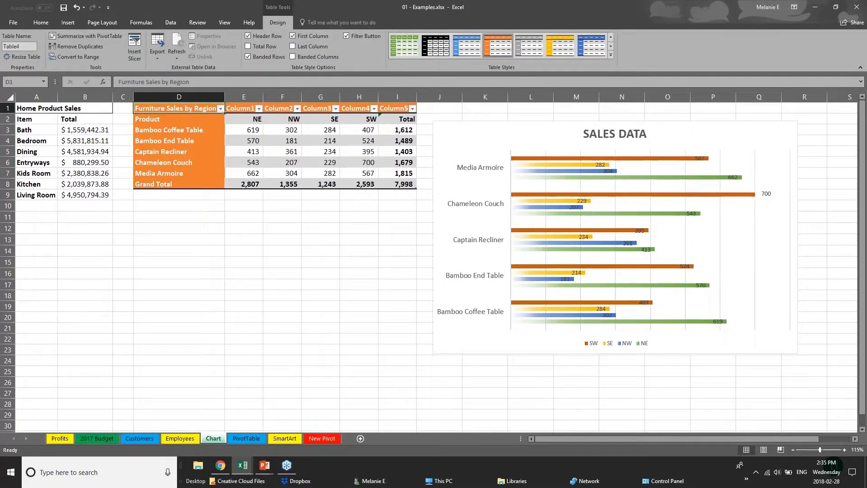
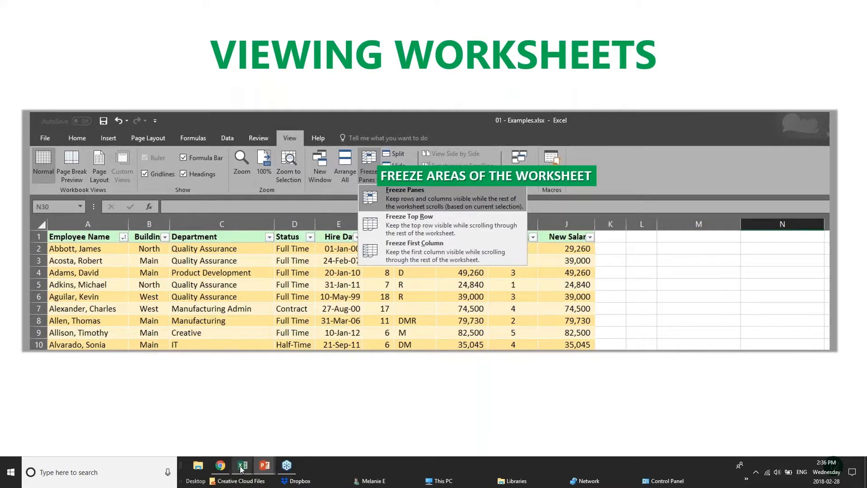
Switch to the pivotTables.xlsx workbook in Excel and examine how rows far down the PivotChart sheet's sales list relate to its column headings.
mouse_move(242, 467)
left_click(232, 435)
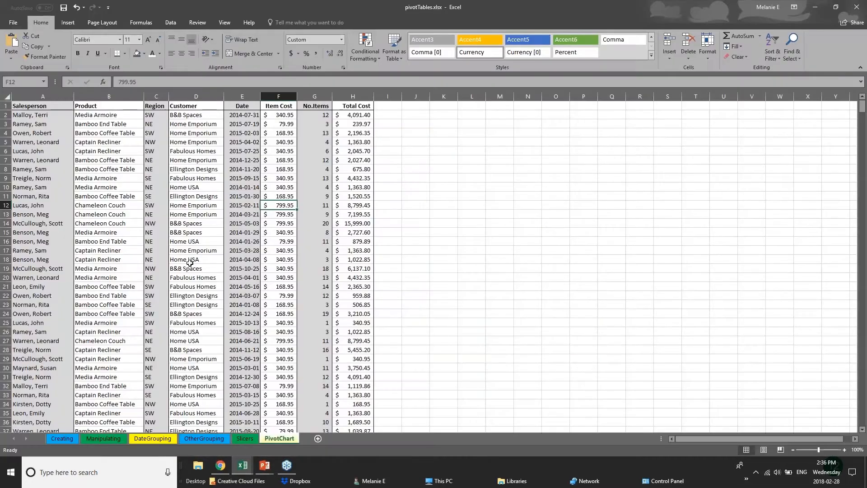
scroll(190, 262, "down", 20)
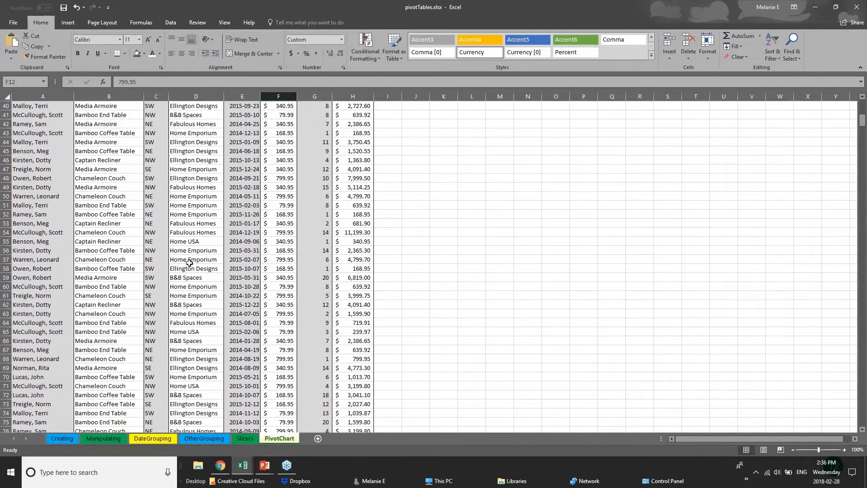
scroll(189, 263, "down", 4)
scroll(183, 264, "up", 8)
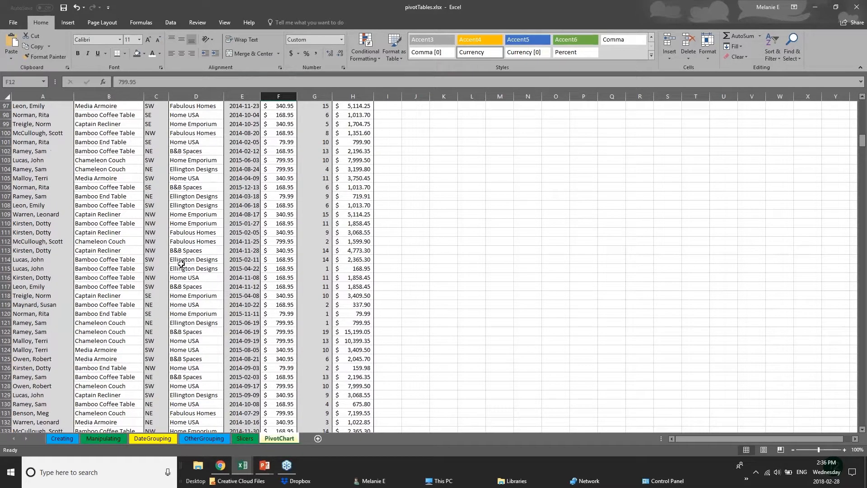
scroll(181, 264, "up", 6)
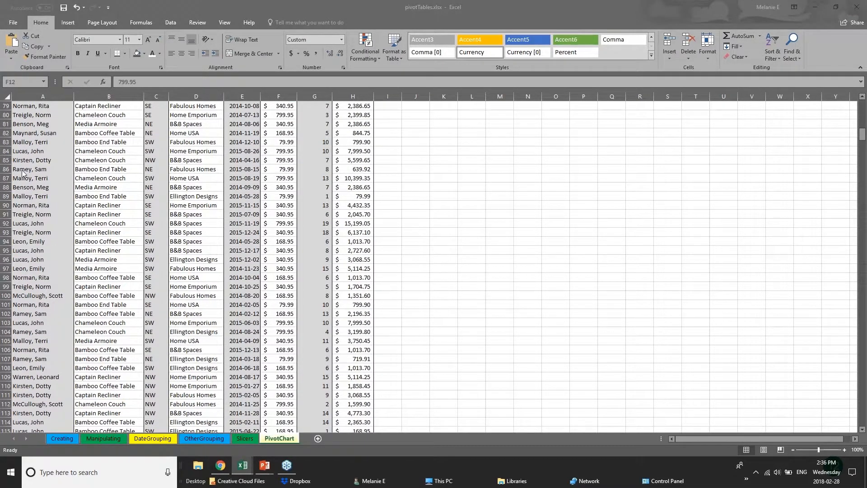
left_click_drag(862, 134, 863, 234)
scroll(863, 130, "down", 3)
left_click(50, 204)
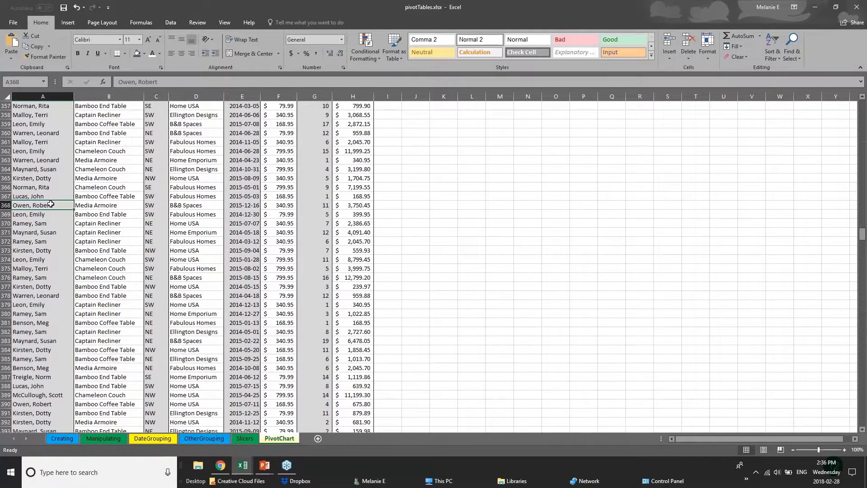
left_click(126, 198)
left_click(133, 216)
left_click(213, 221)
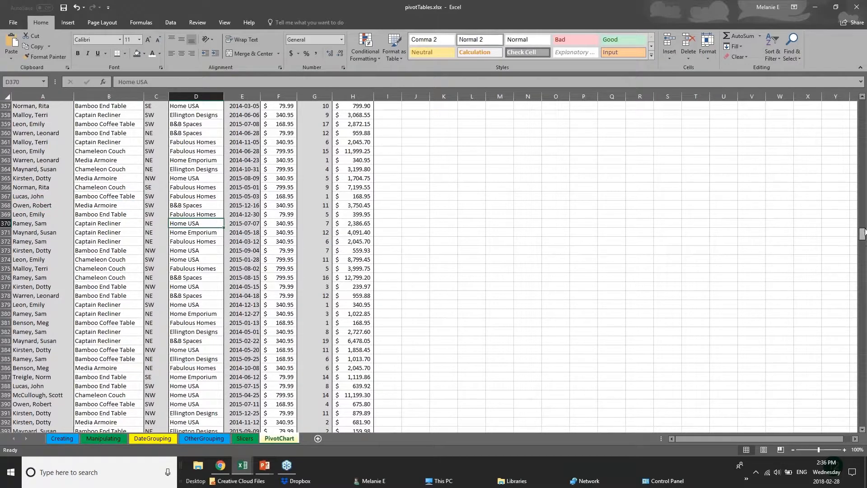
left_click_drag(863, 234, 862, 106)
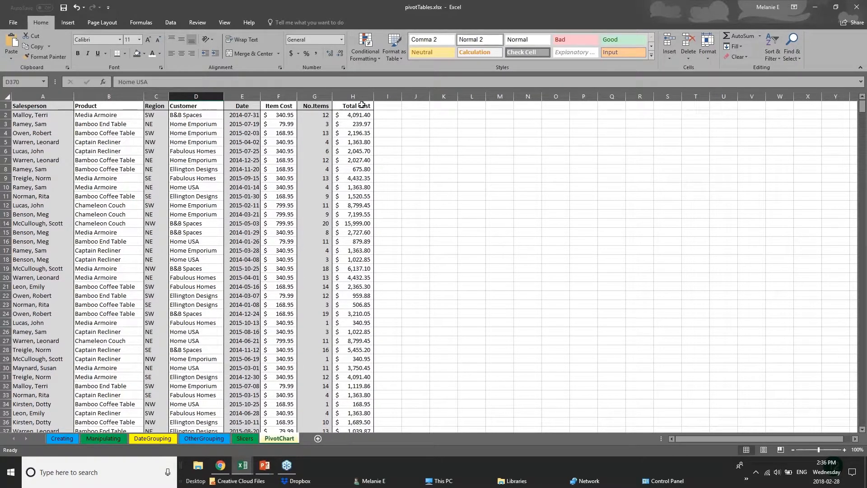
Select header row 1 and review the Freeze Panes options without applying one.
left_click(6, 105)
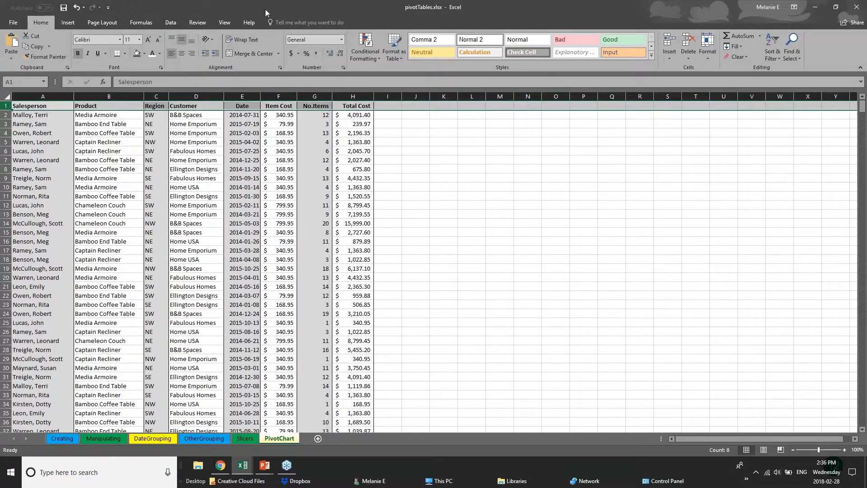
left_click(226, 22)
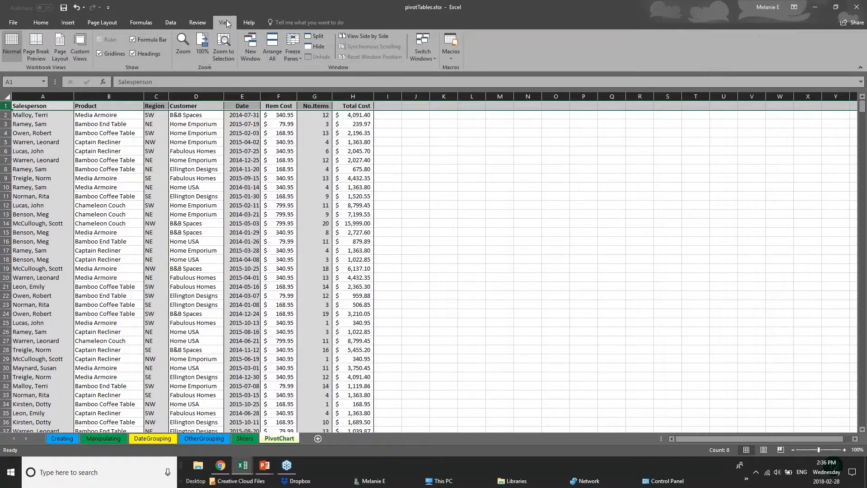
left_click(294, 55)
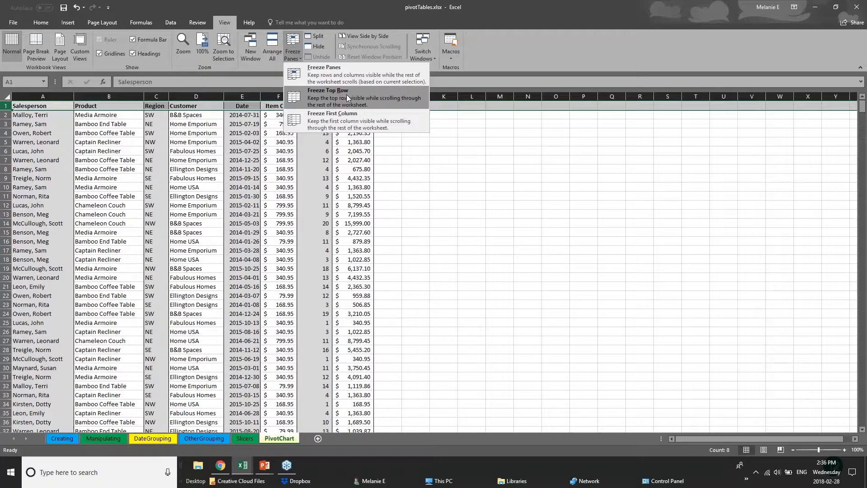
left_click(34, 142)
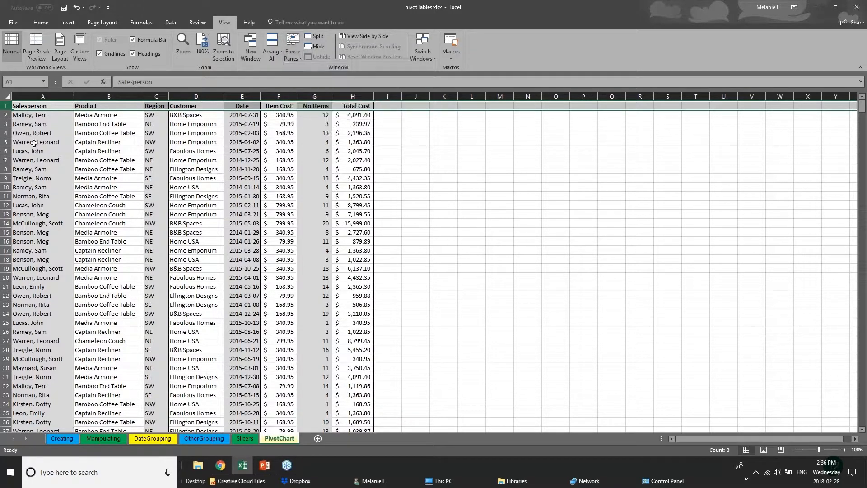
left_click(34, 142)
Freeze the first column, Salesperson, and widen the Item Cost, No.Items and Total Cost columns.
left_click(44, 96)
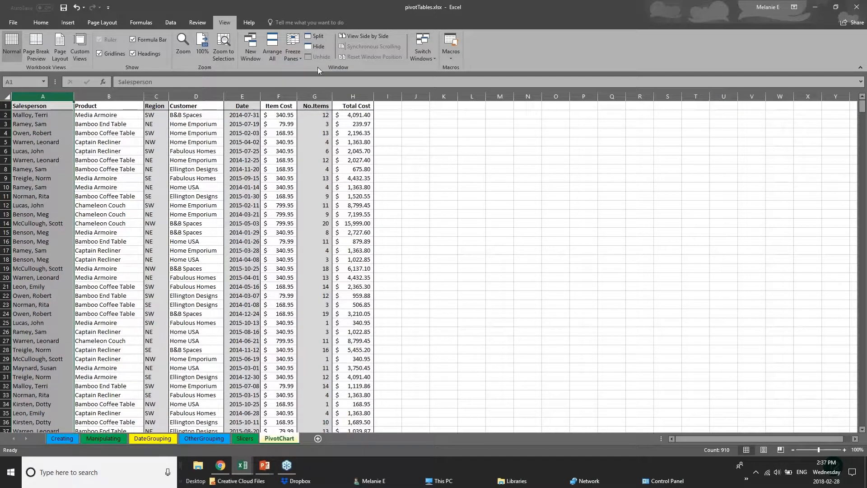
left_click(293, 53)
left_click(309, 121)
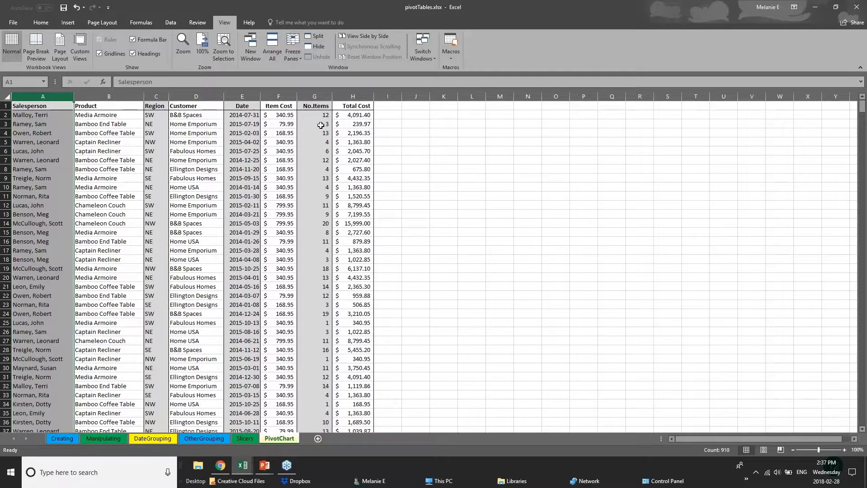
left_click_drag(373, 98, 765, 98)
left_click_drag(333, 96, 542, 97)
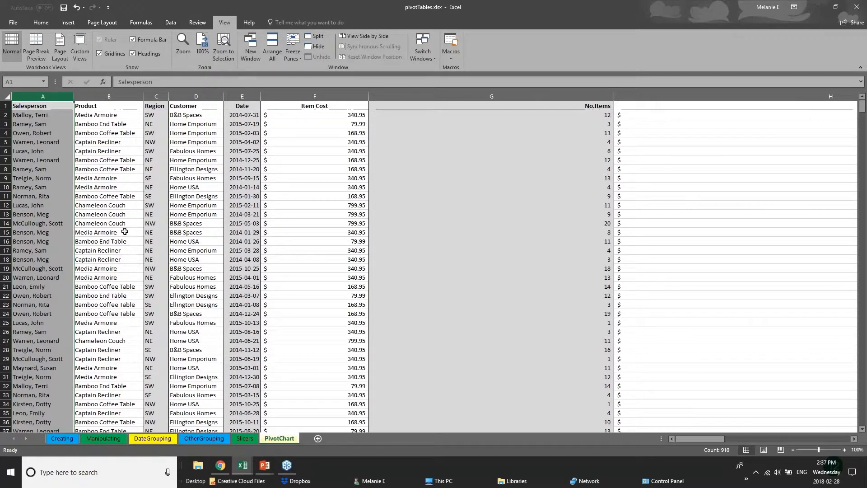
Freeze the top row of the PivotChart sheet and check it by scrolling through the data.
left_click(6, 105)
left_click(291, 56)
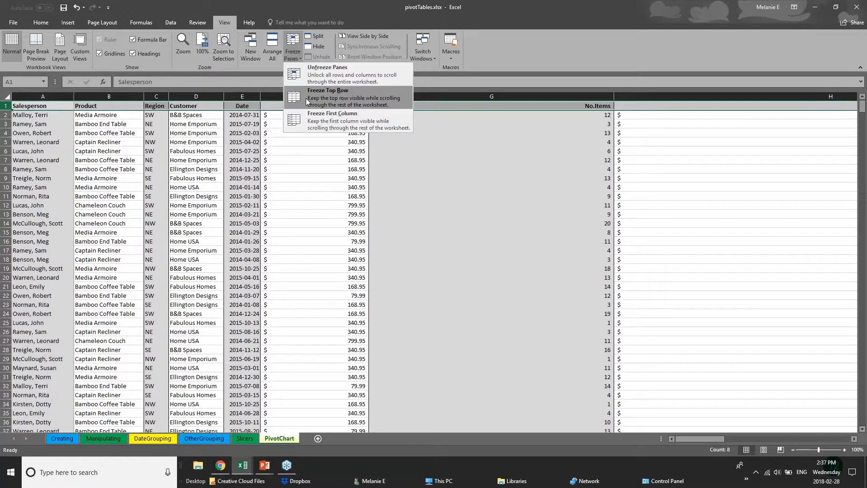
left_click(312, 89)
left_click(401, 268)
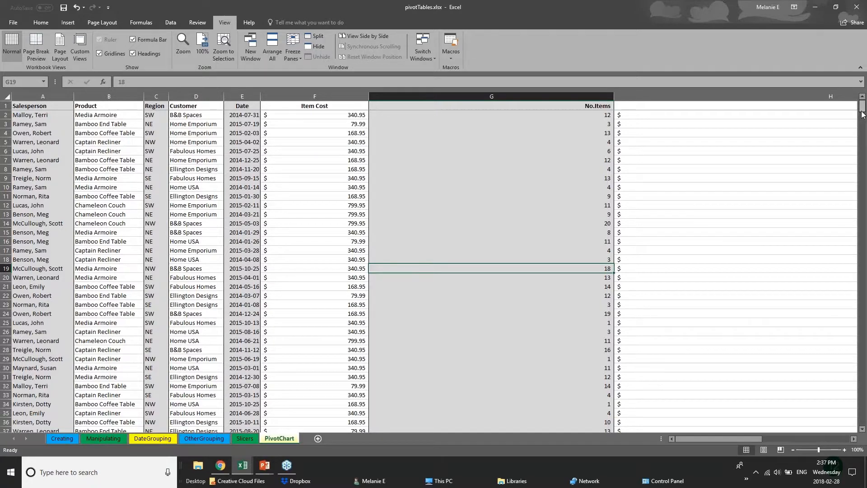
scroll(864, 121, "down", 3)
mouse_move(865, 121)
left_mouse_down()
mouse_move(866, 260)
mouse_move(863, 106)
left_mouse_up()
Examine how the sales records move beneath the frozen header row on the PivotChart sheet.
left_click(38, 108)
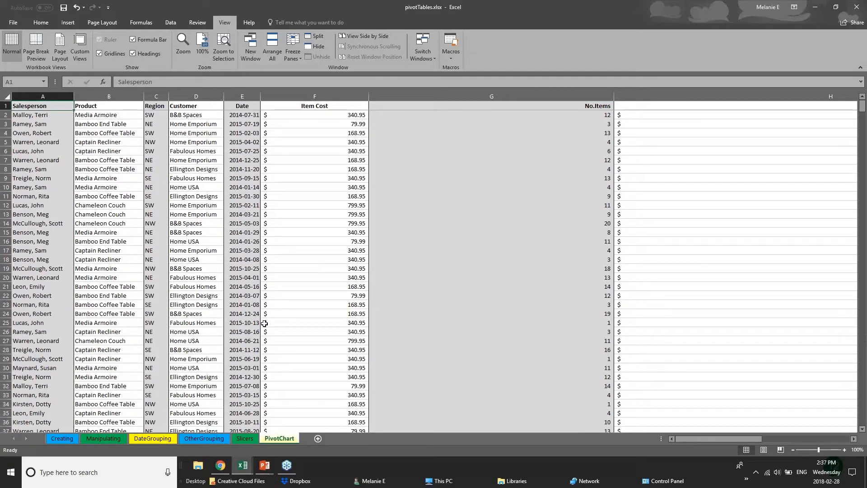
left_click(278, 277)
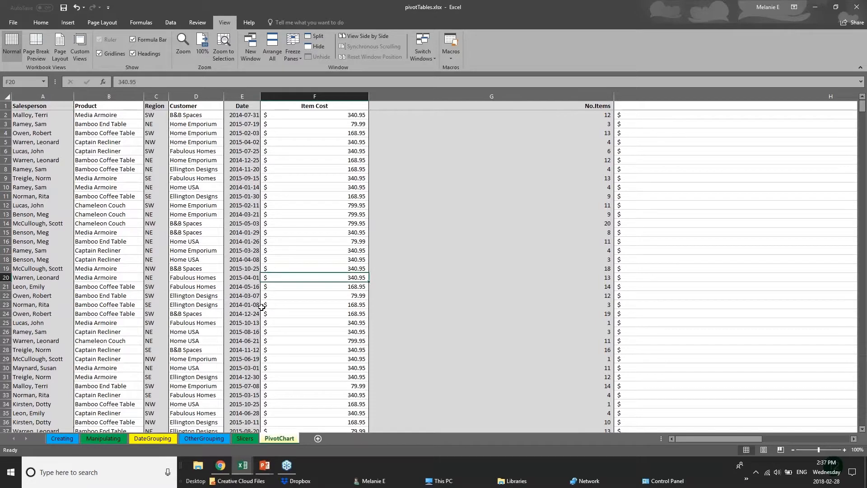
scroll(262, 308, "down", 2)
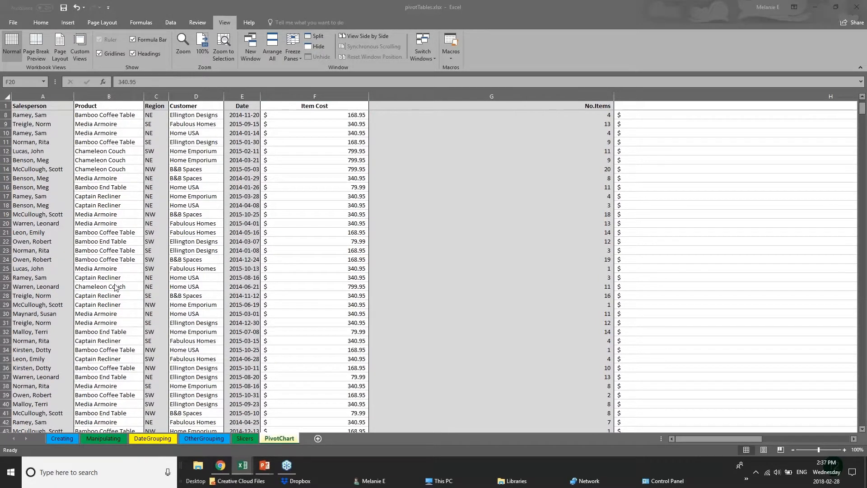
left_click(157, 299)
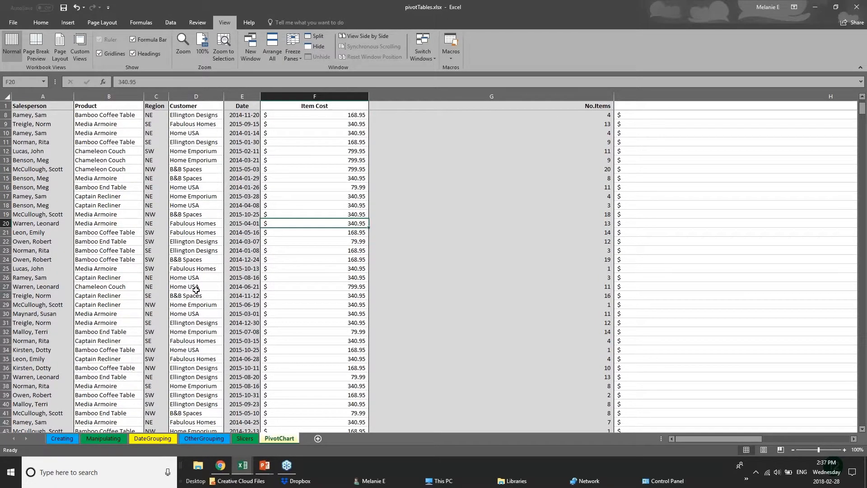
left_click(198, 305)
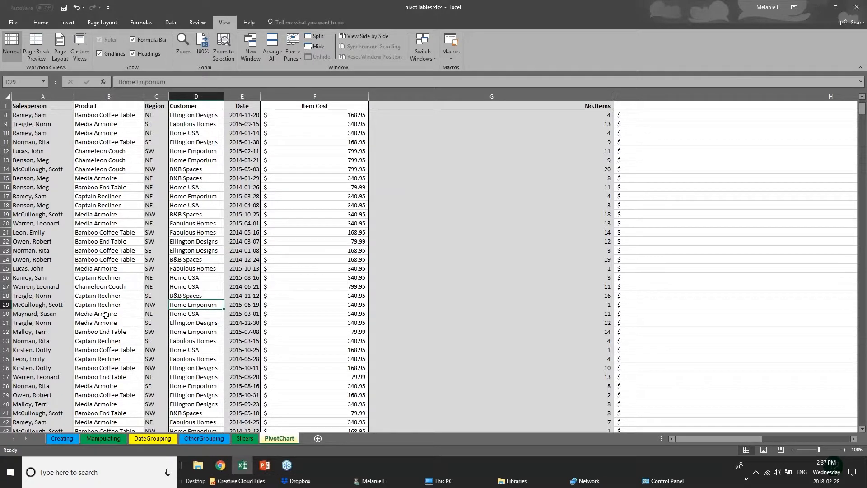
scroll(93, 313, "down", 12)
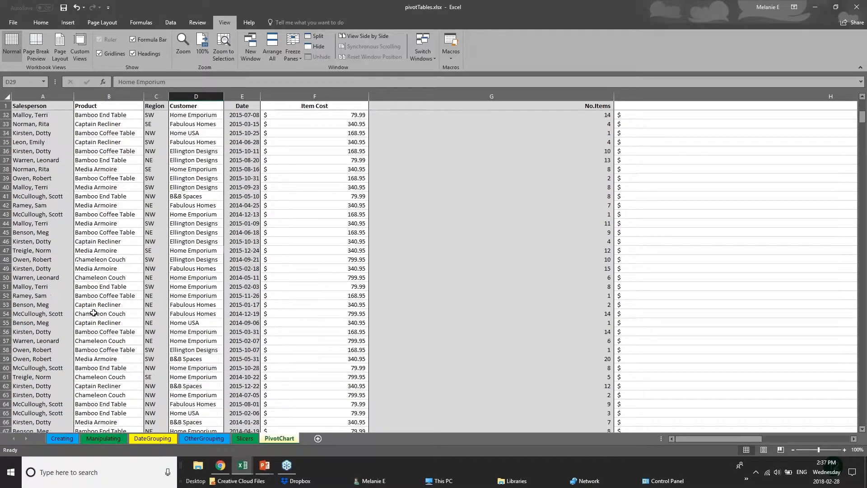
scroll(93, 313, "down", 3)
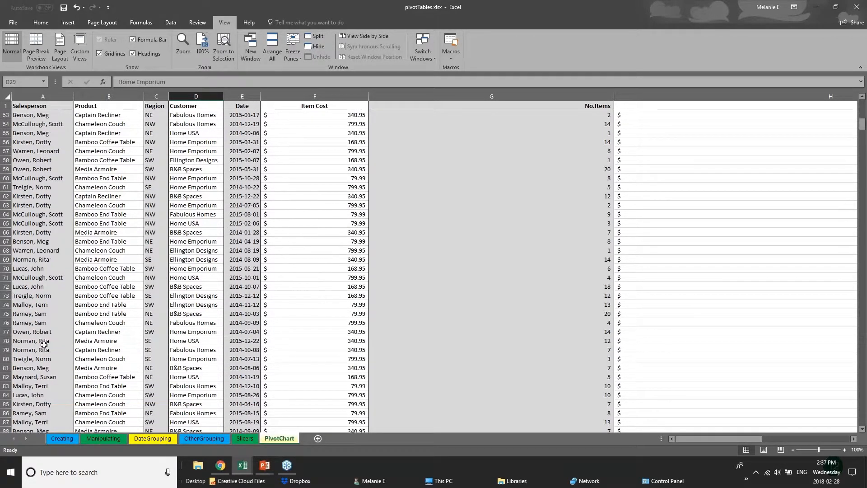
scroll(44, 344, "up", 1)
scroll(45, 344, "up", 3)
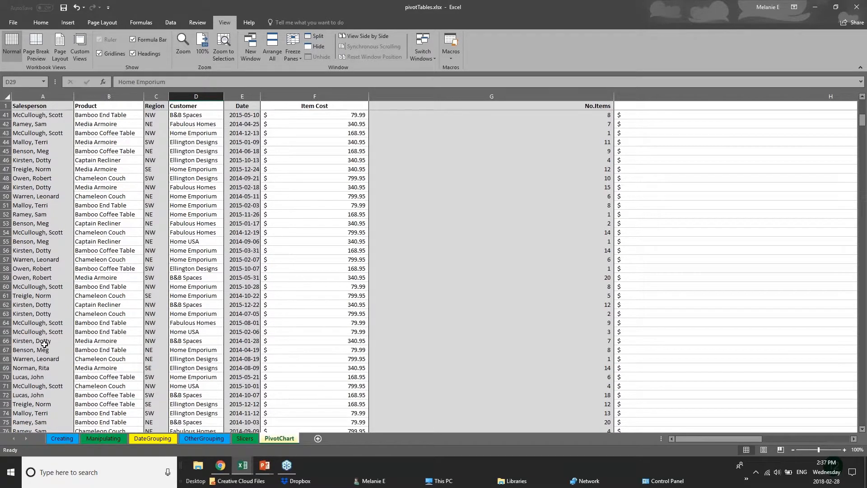
scroll(44, 344, "up", 8)
Narrow the Item Cost and No.Items columns.
double_click(369, 96)
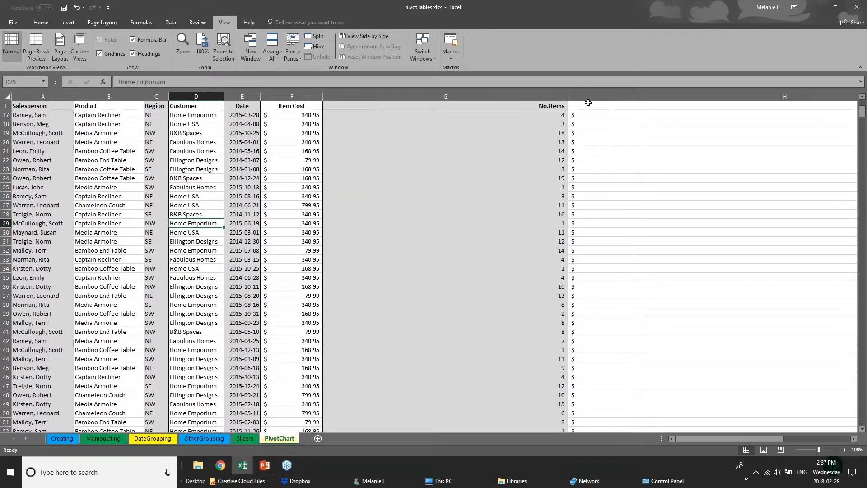
left_click_drag(568, 96, 397, 96)
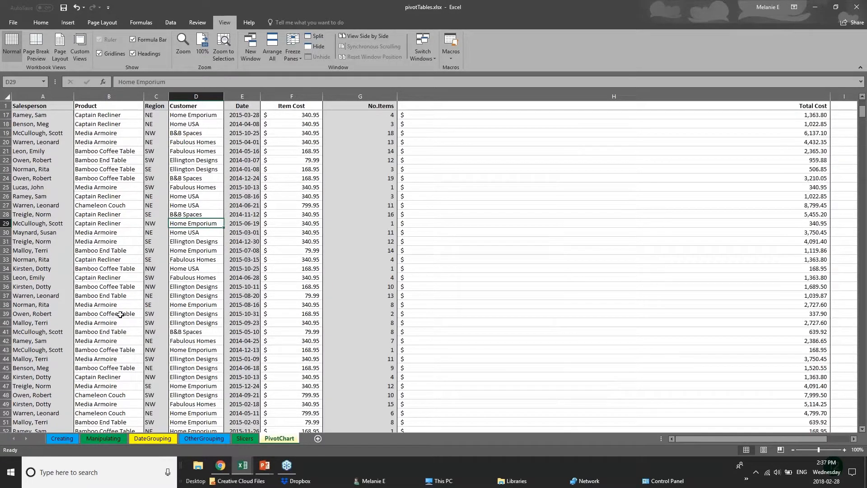
Try to split the worksheet window at row 110 and check how the records scroll.
scroll(75, 360, "down", 3)
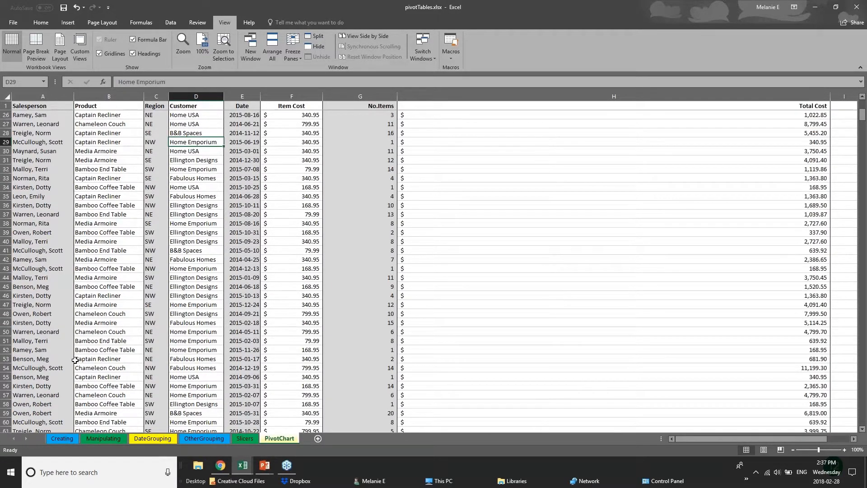
scroll(75, 360, "down", 18)
scroll(86, 396, "down", 2)
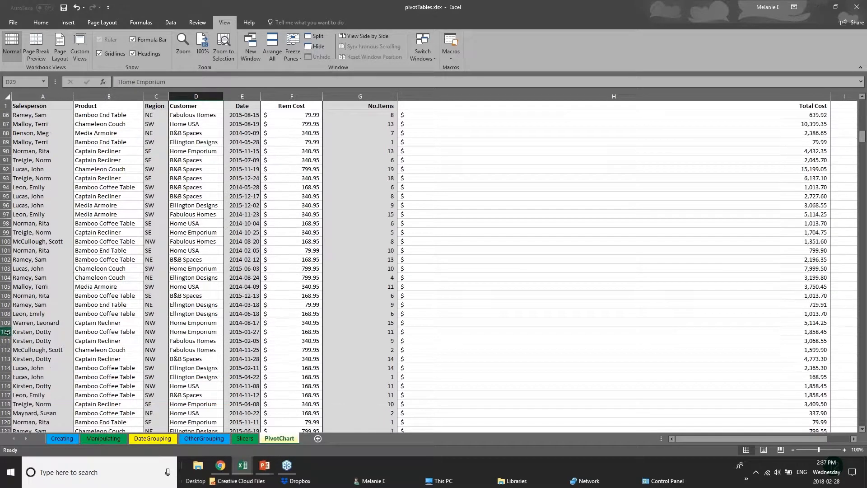
left_click(7, 332)
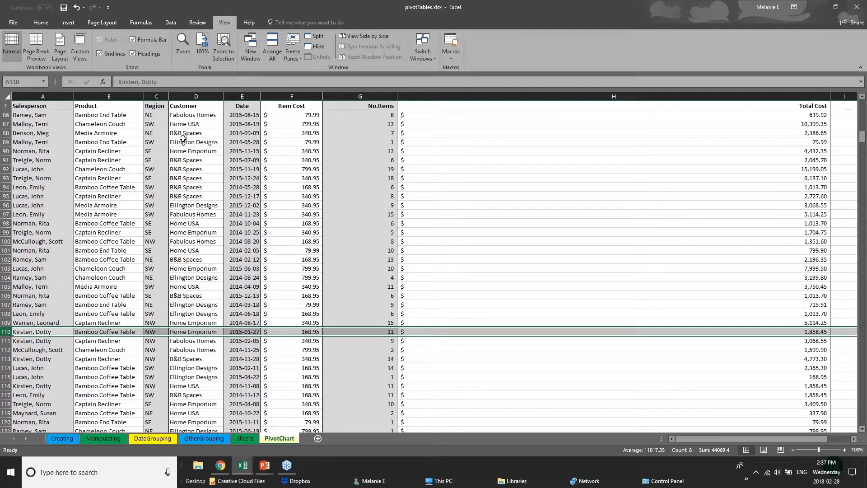
left_click(310, 38)
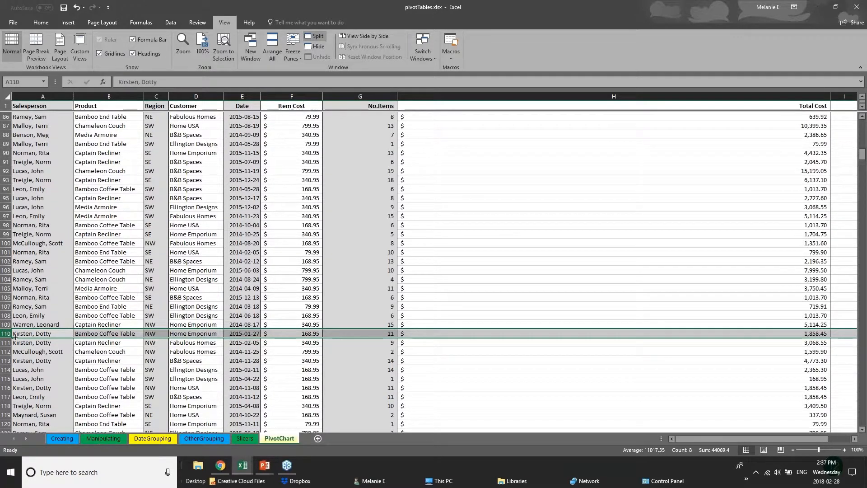
left_click(373, 296)
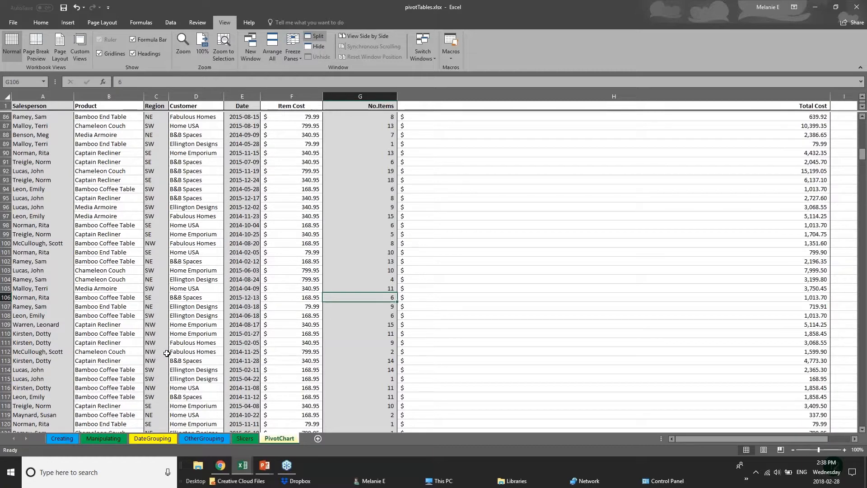
scroll(167, 353, "down", 8)
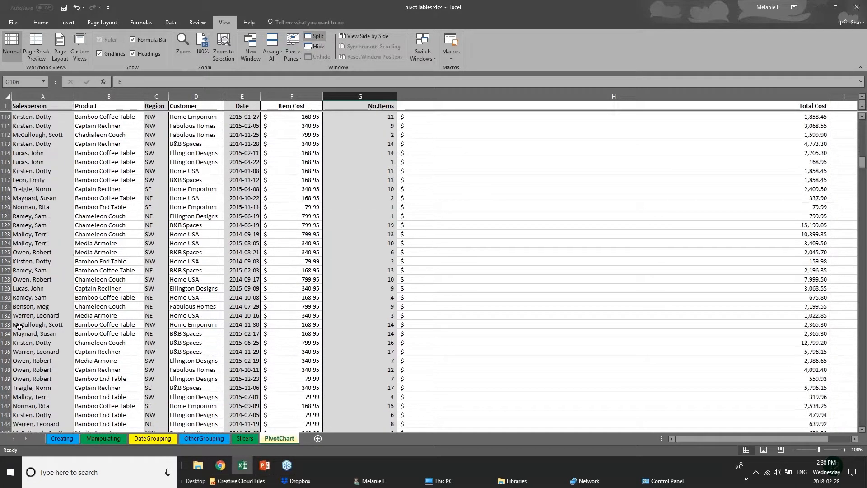
scroll(181, 271, "up", 7)
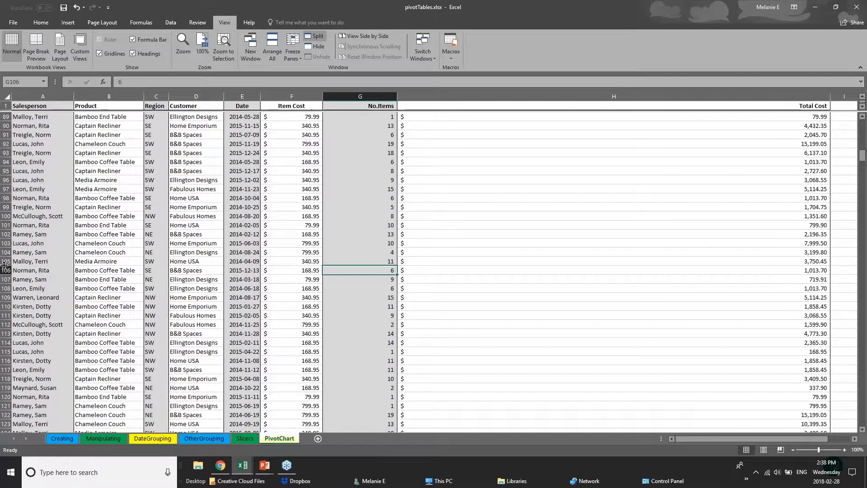
Split the worksheet window into four separately scrolling panes and select cell G19 beside the divider.
left_click(6, 270)
left_click(315, 36)
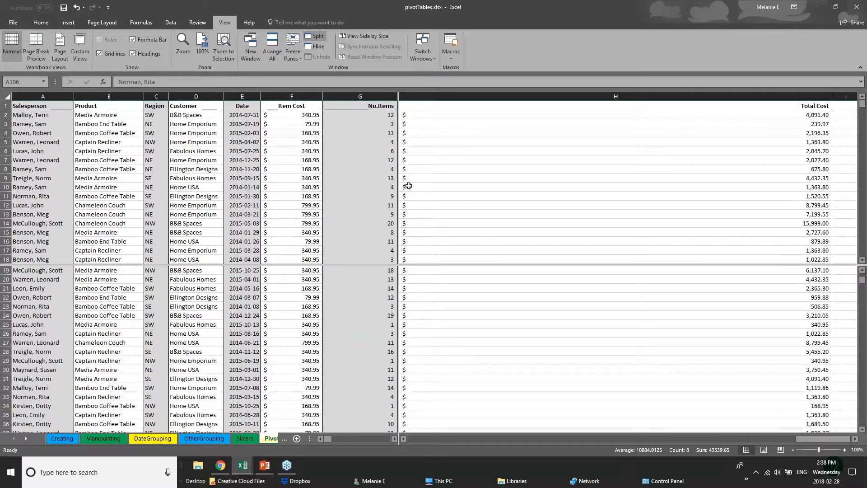
left_click(373, 268)
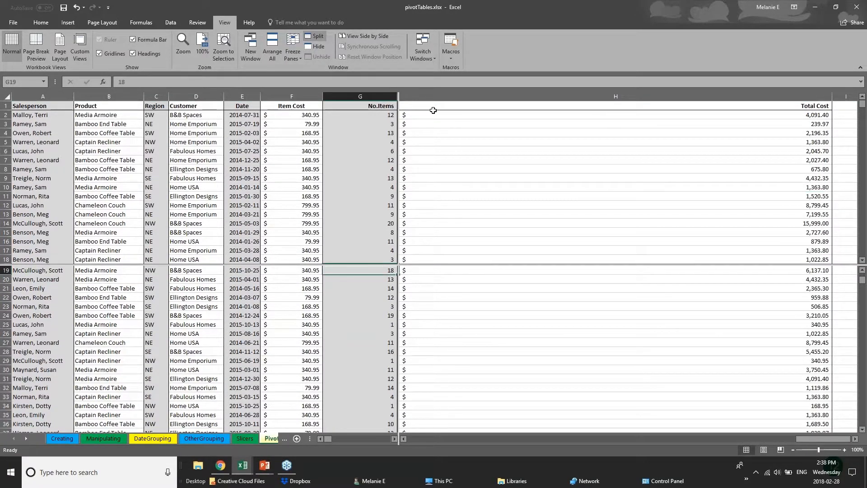
Review the freeze options and examine how the lower pane's records scroll separately from the upper pane on the PivotChart sheet.
left_click(294, 53)
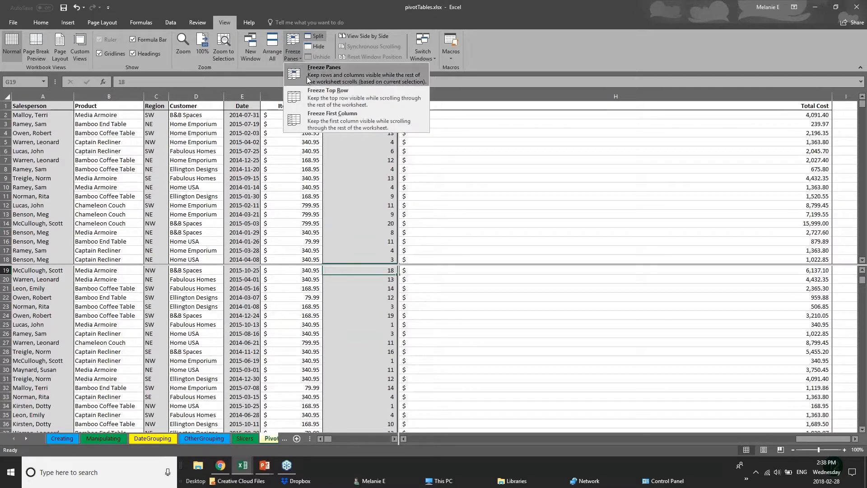
left_click(482, 117)
scroll(387, 264, "up", 1)
scroll(359, 362, "up", 5)
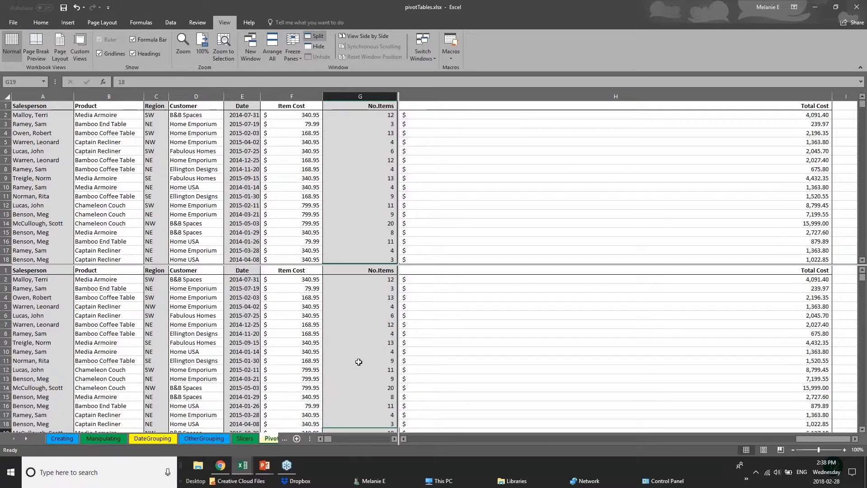
scroll(359, 362, "down", 7)
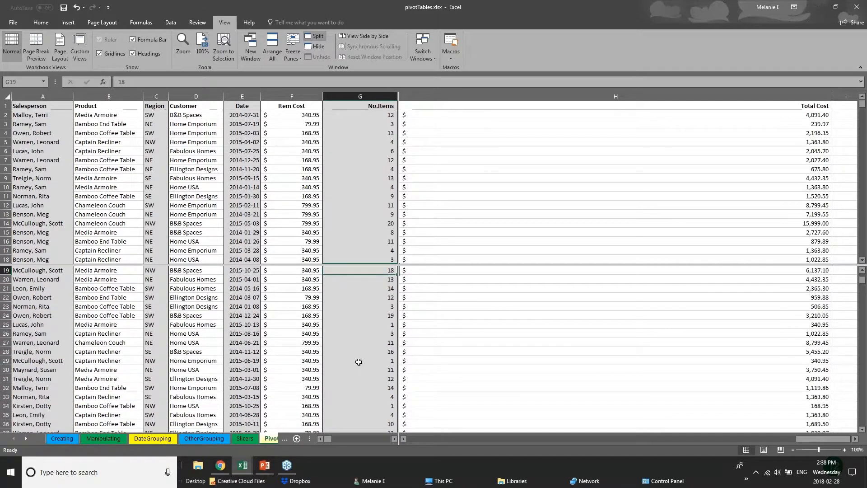
scroll(358, 362, "up", 7)
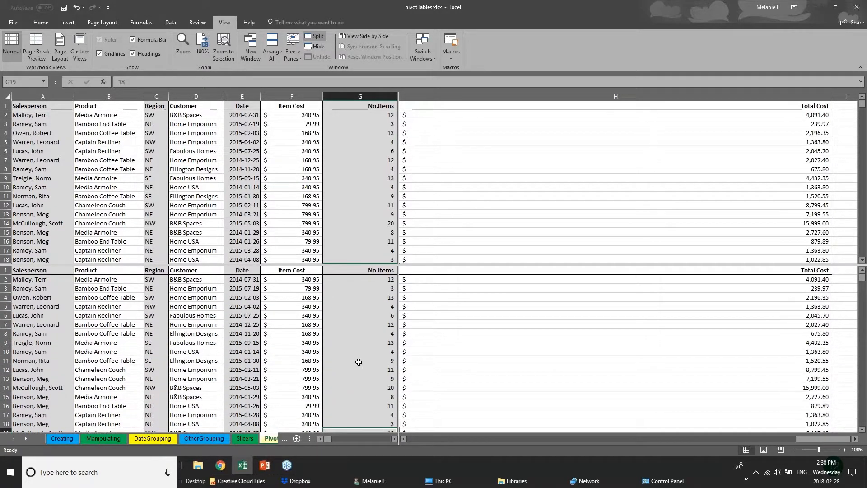
scroll(359, 362, "down", 1)
scroll(359, 362, "down", 12)
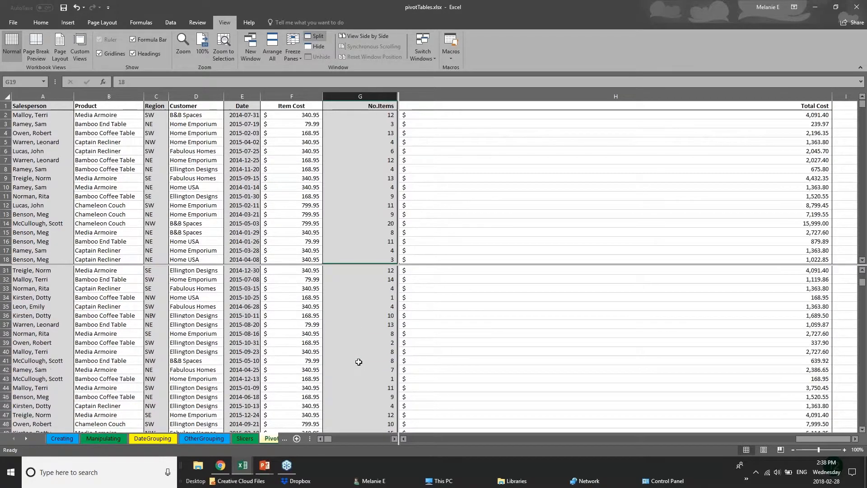
scroll(358, 362, "down", 20)
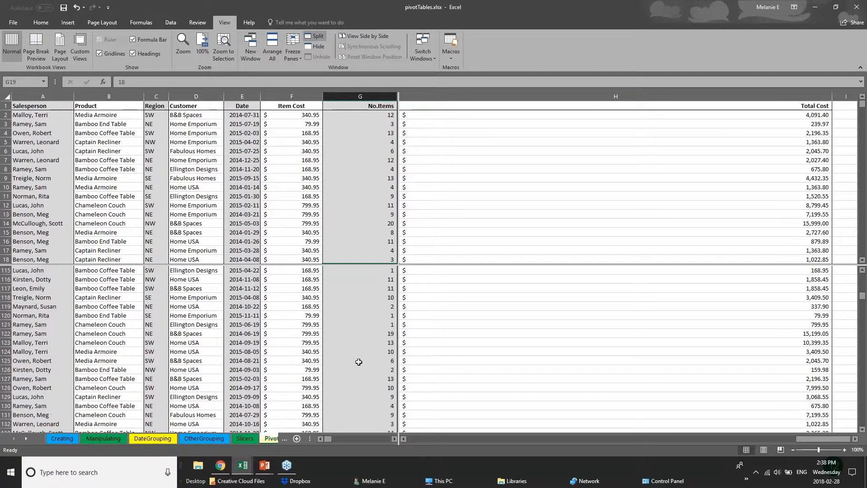
scroll(358, 362, "up", 4)
Examine how the upper pane's records scroll independently, and select cell A97 in the lower pane.
left_click(246, 201)
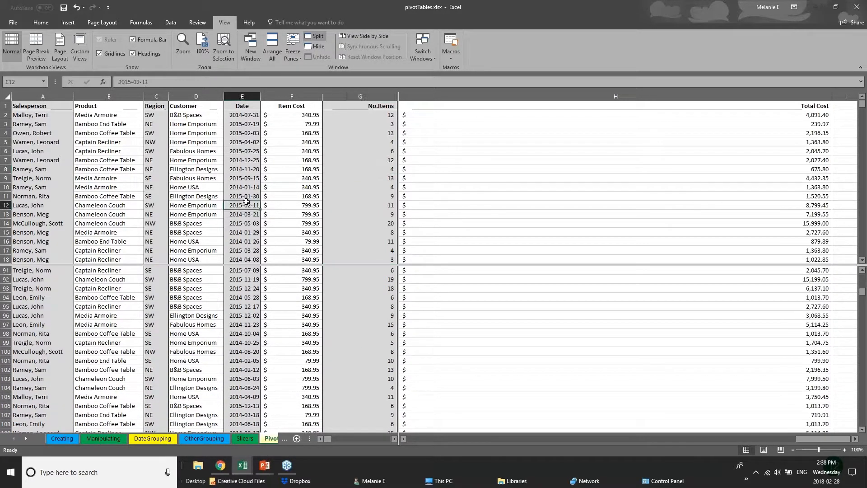
scroll(246, 202, "down", 15)
left_click(153, 178)
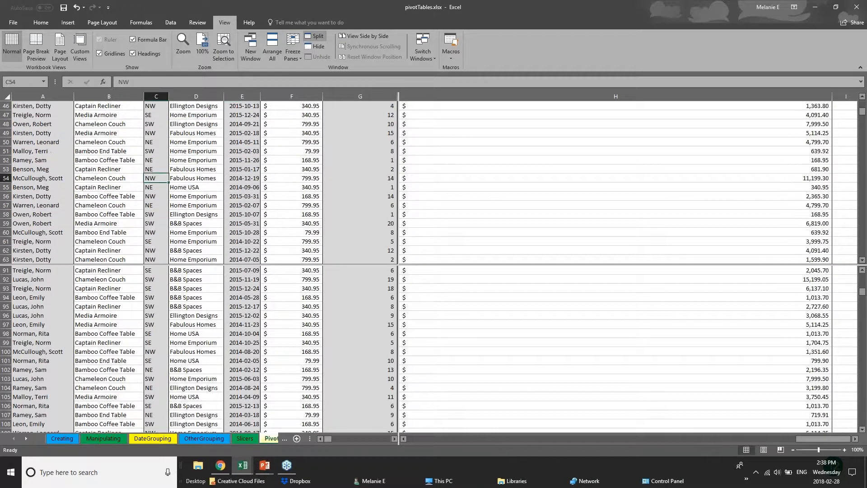
left_click(17, 186)
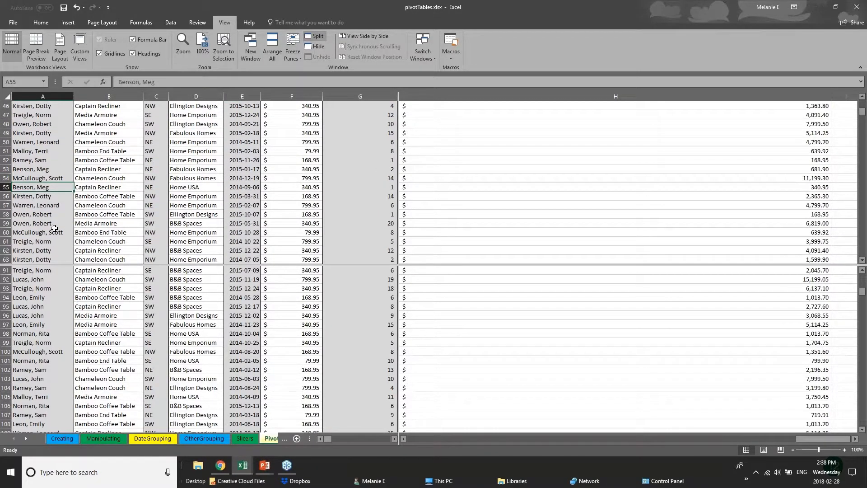
scroll(55, 228, "up", 1)
scroll(54, 228, "up", 3)
left_click(56, 322)
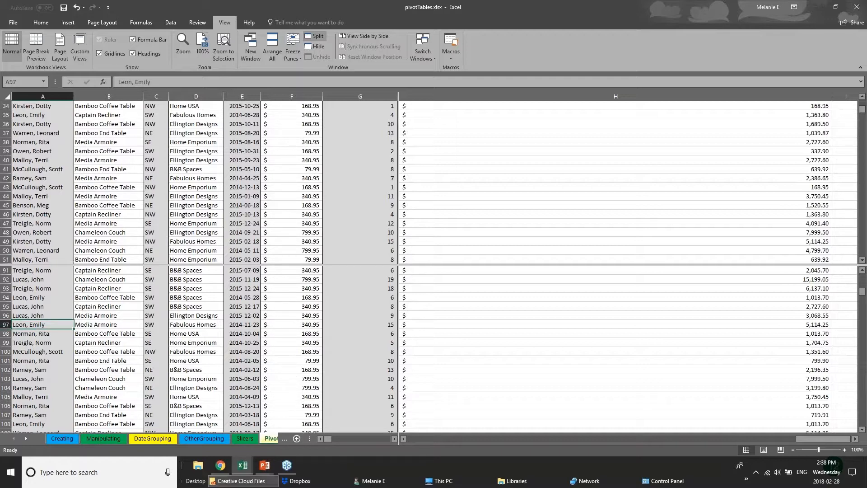
Look through the neighbouring pivot table sheets, return to the PivotChart sheet and check how its lower pane scrolls.
left_click(187, 440)
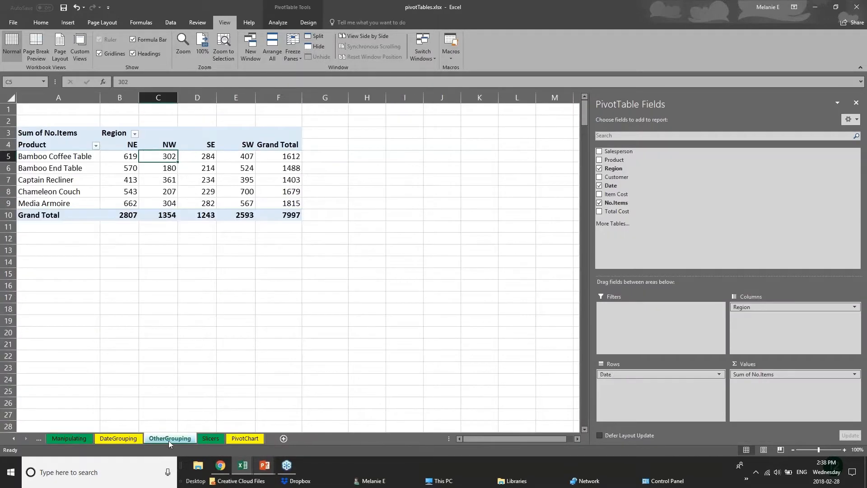
left_click(131, 439)
left_click(150, 441)
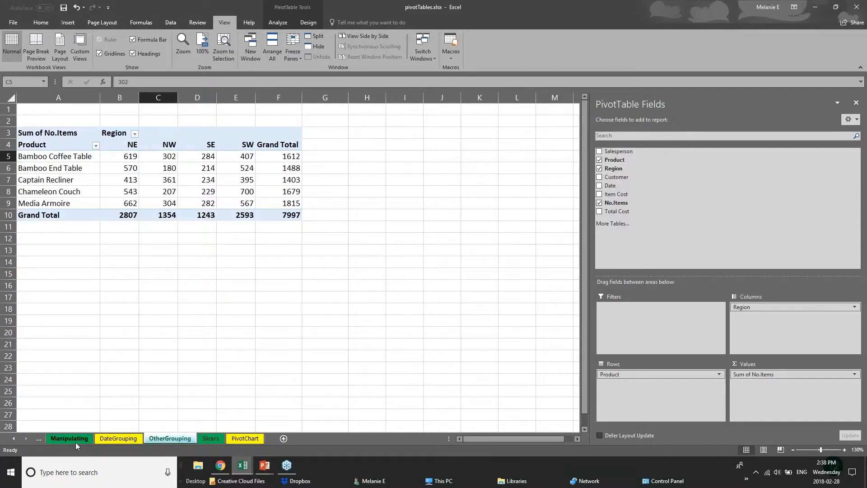
left_click(96, 440)
left_click(162, 439)
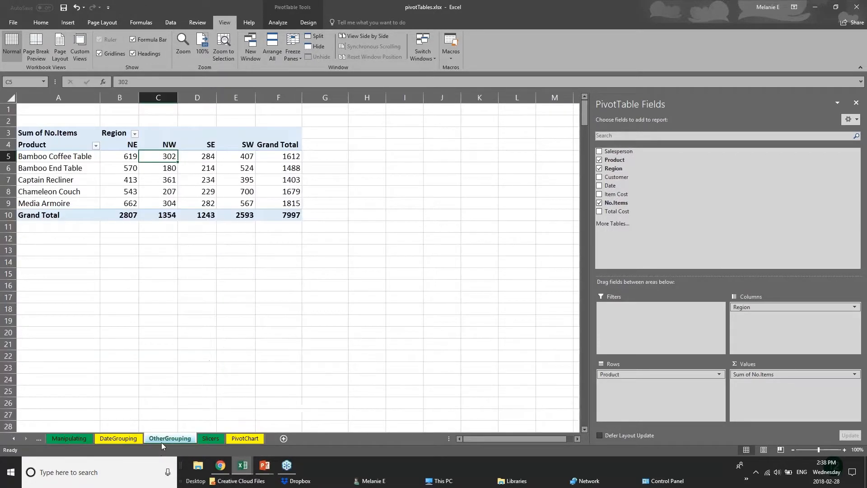
left_click(242, 440)
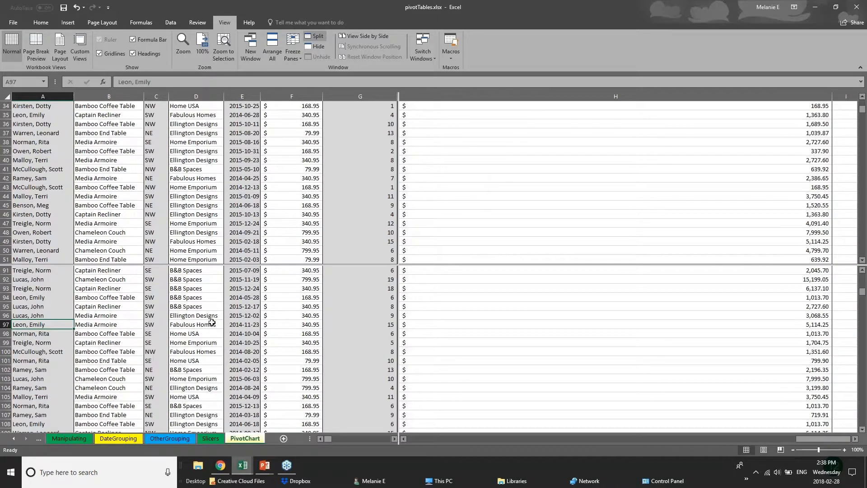
scroll(212, 322, "down", 6)
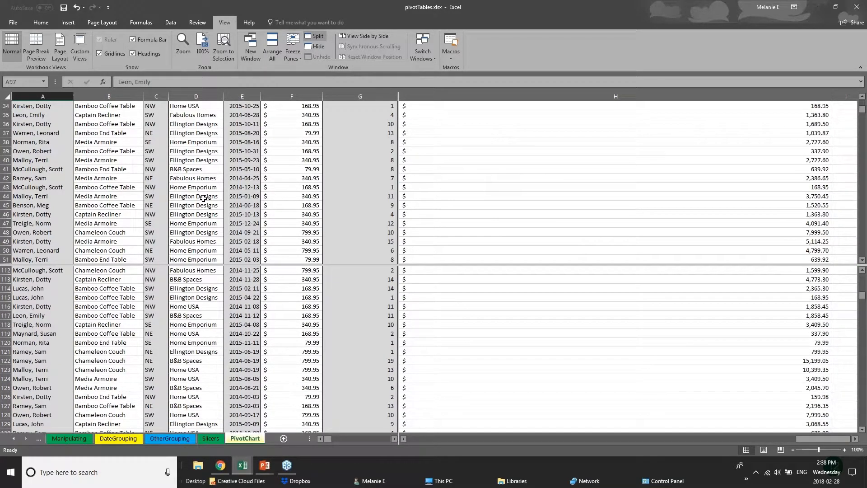
scroll(204, 199, "up", 6)
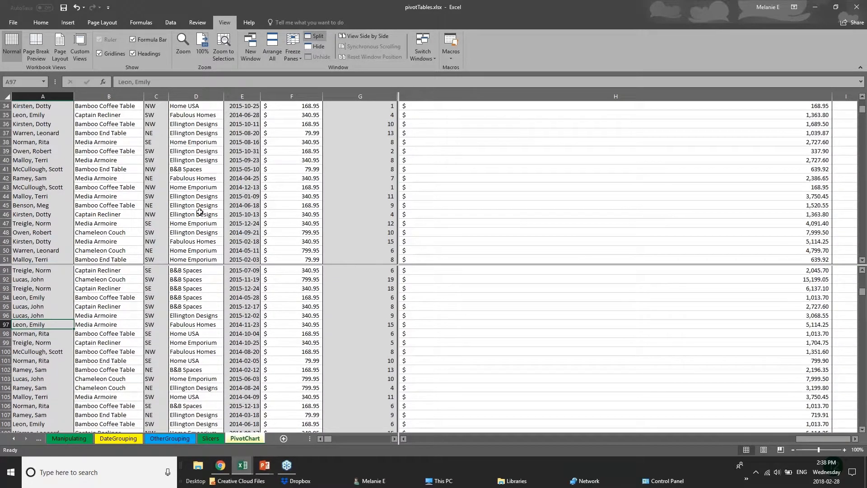
scroll(200, 213, "up", 5)
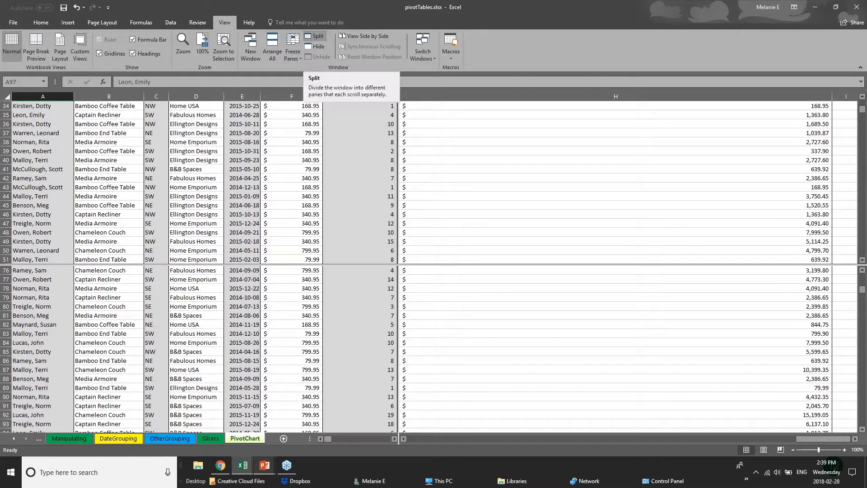
Switch to the PowerPoint presentation and advance to the Saving & Printing slide.
left_click(266, 467)
left_click(313, 426)
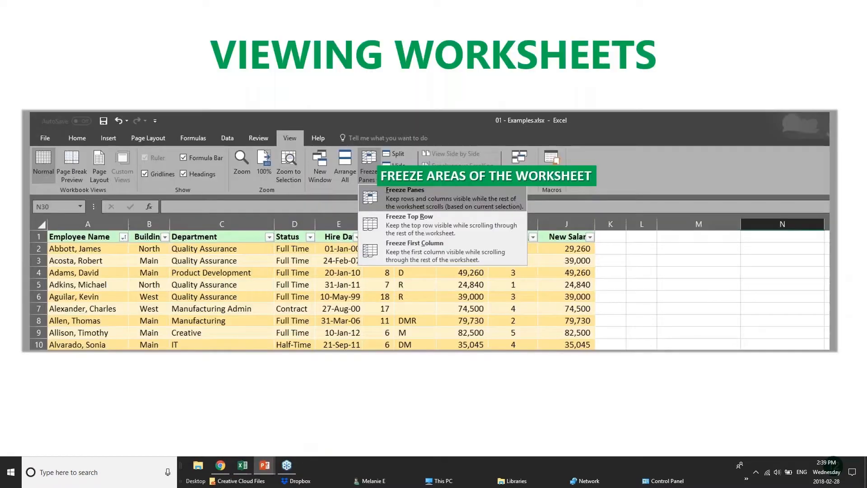
key("Right")
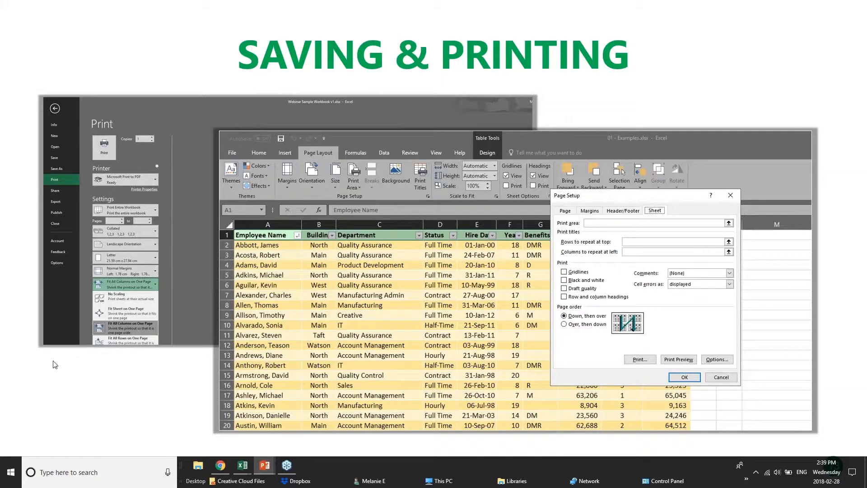
Switch to the pivotTables workbook in Excel and look through its OtherGrouping, DateGrouping and Manipulating sheets.
mouse_move(243, 465)
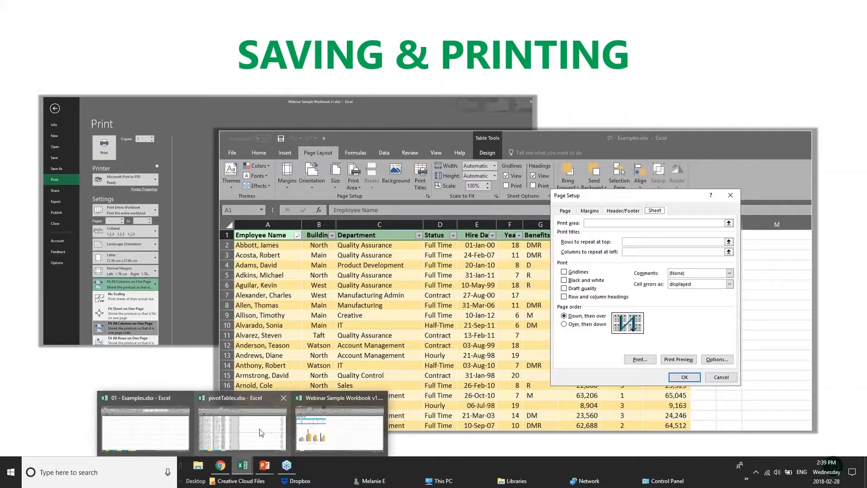
left_click(271, 435)
scroll(416, 349, "down", 11)
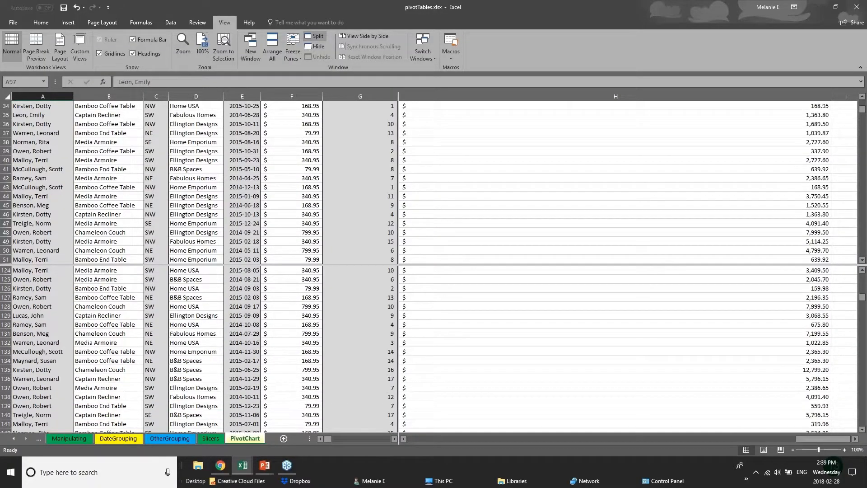
left_click(173, 439)
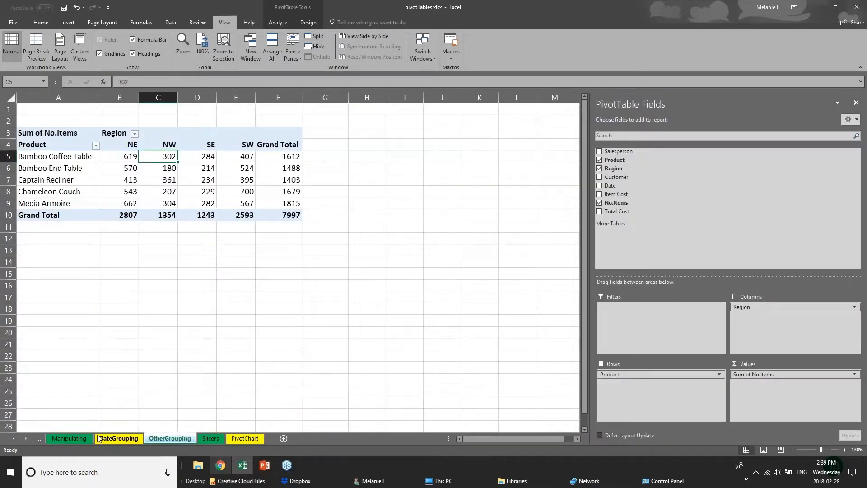
left_click(101, 438)
left_click(81, 439)
Switch to the 01 - Examples workbook and display the 2017 Budget sheet.
left_click(252, 469)
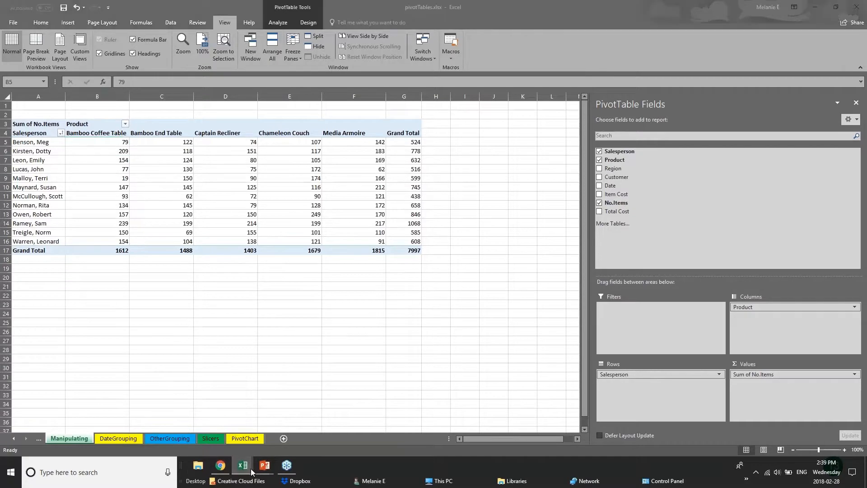
left_click(134, 438)
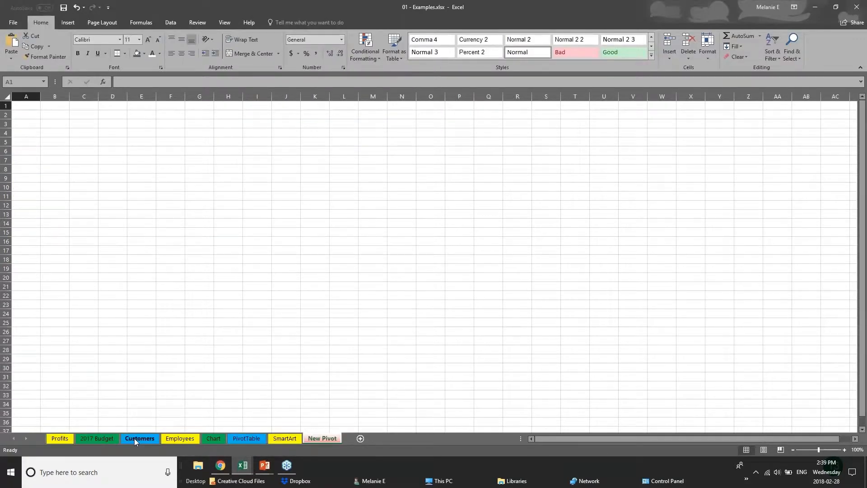
left_click(134, 438)
left_click(97, 439)
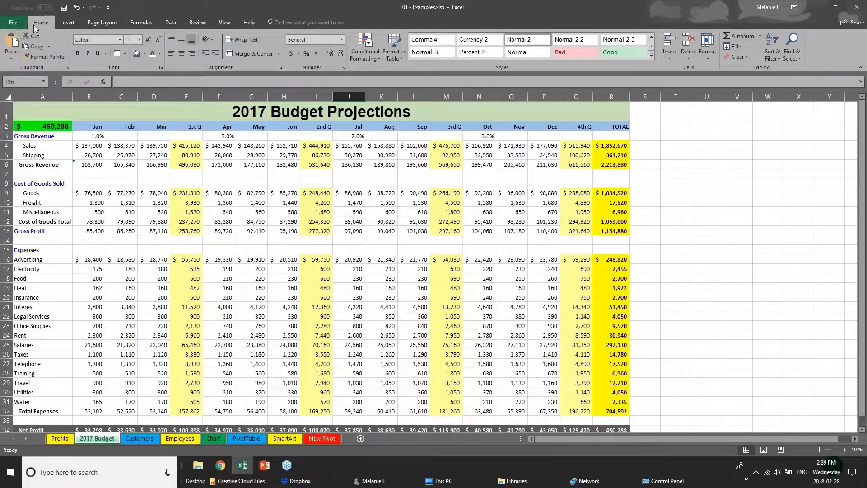
Save the 01 - Examples workbook and display its Save As options.
left_click(10, 26)
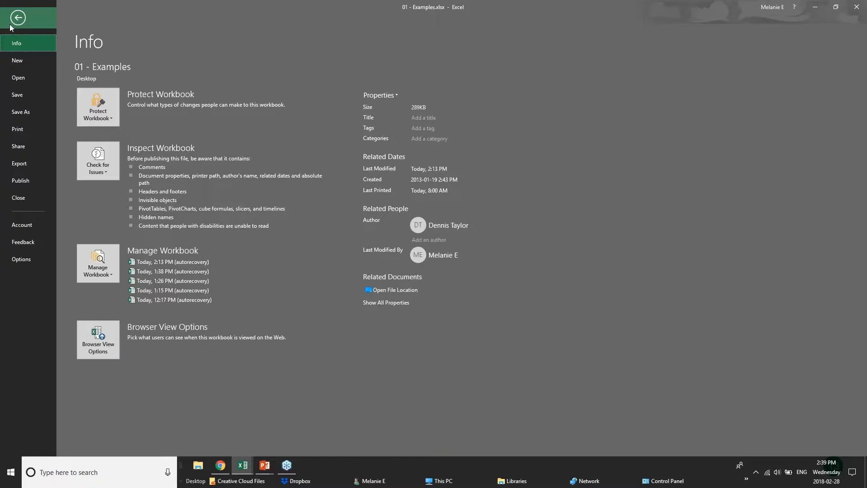
left_click(37, 97)
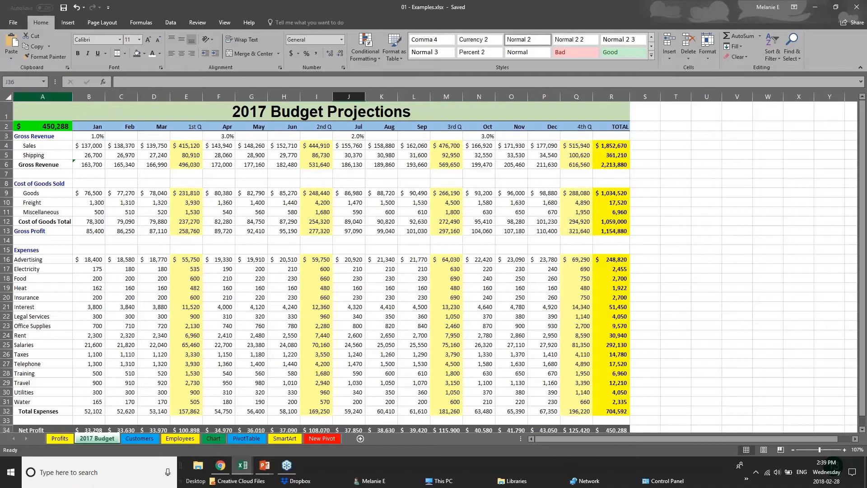
left_click(13, 23)
left_click(22, 113)
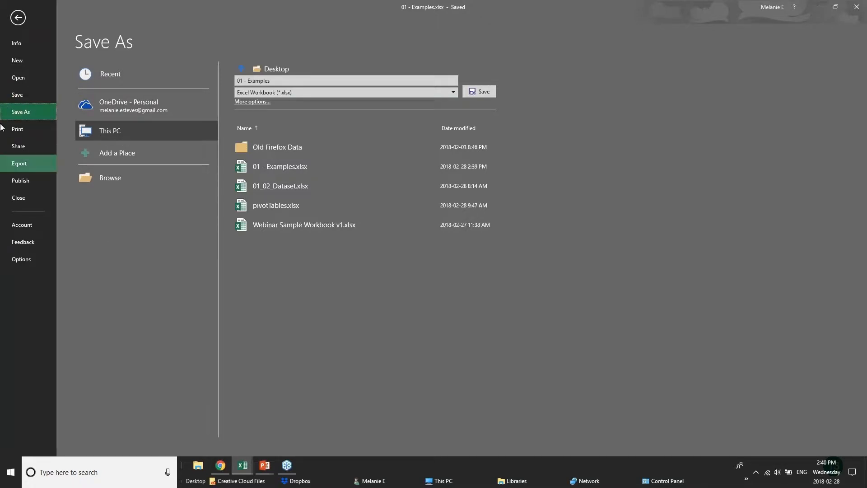
Open the print settings for the 2017 Budget sheet and choose Microsoft Print to PDF as the printer.
left_click(19, 129)
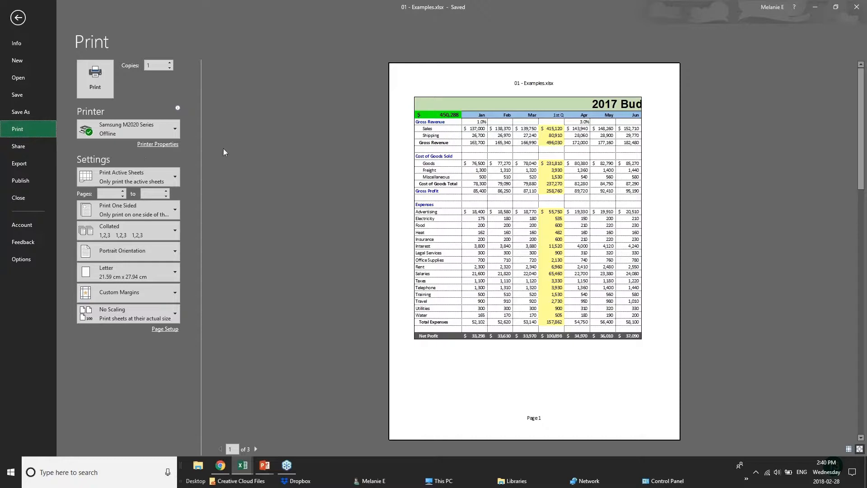
mouse_move(158, 134)
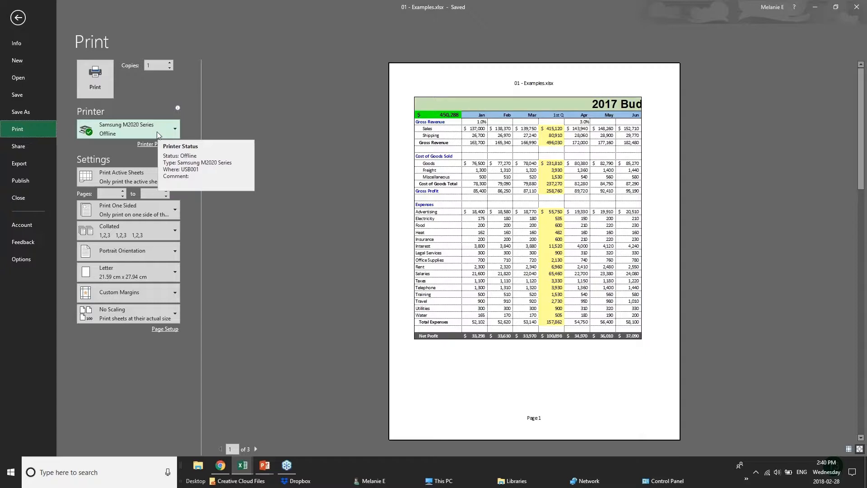
left_click(157, 131)
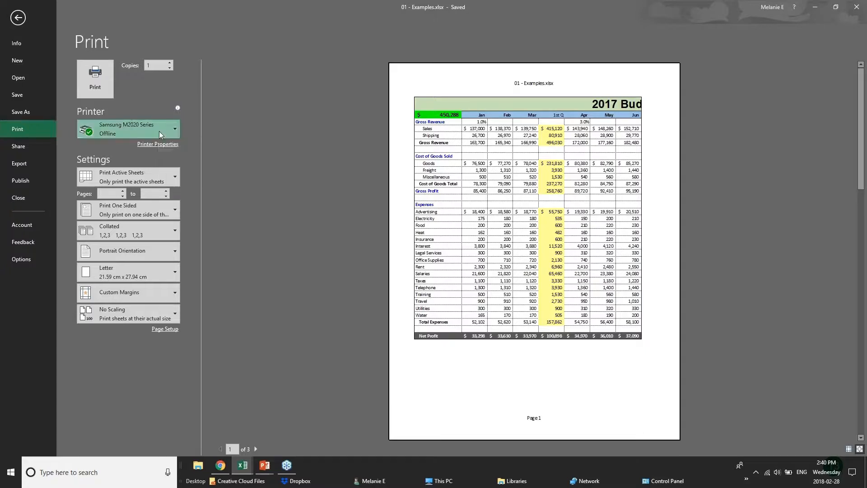
left_click(156, 171)
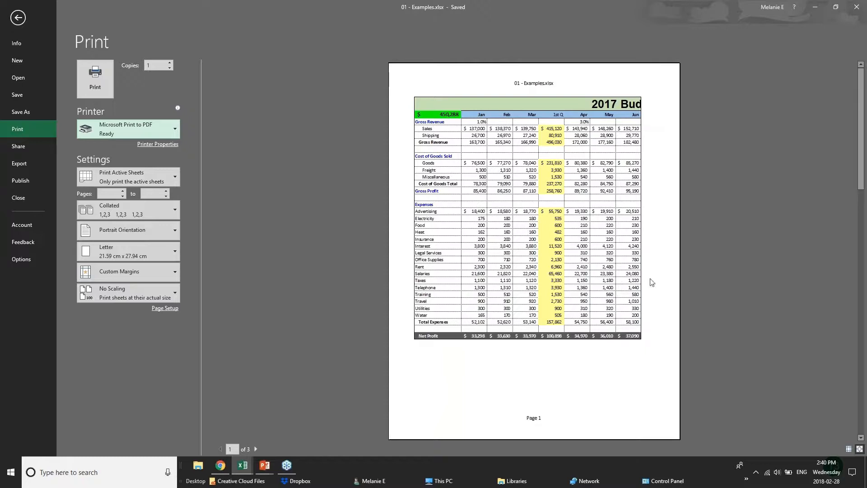
Preview the budget's printed pages from first to last and set the page orientation to Landscape.
left_click(256, 449)
left_click(257, 449)
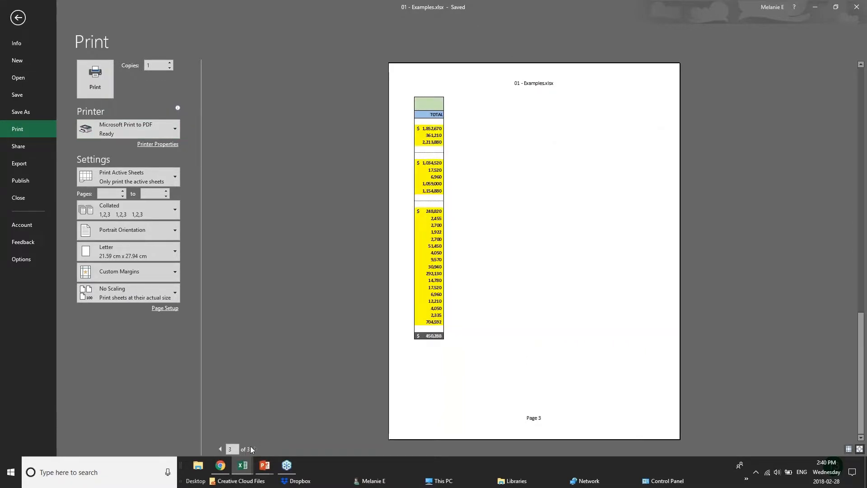
left_click(220, 449)
left_click(220, 448)
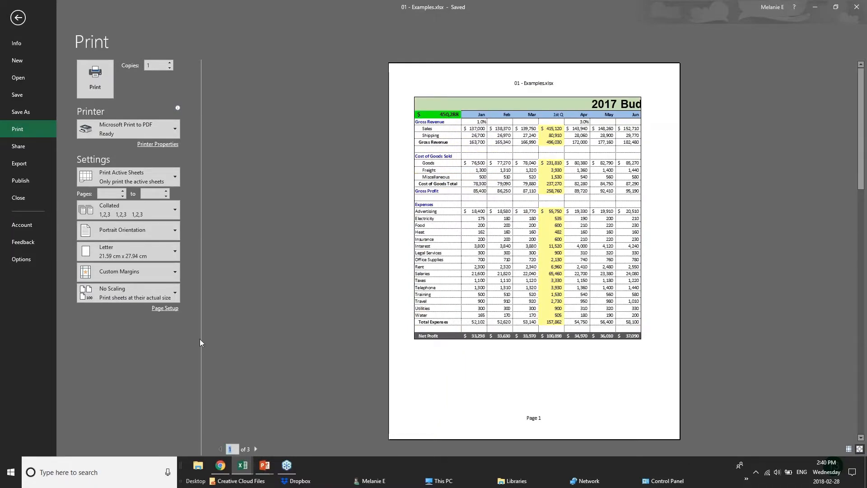
left_click(162, 235)
left_click(154, 248)
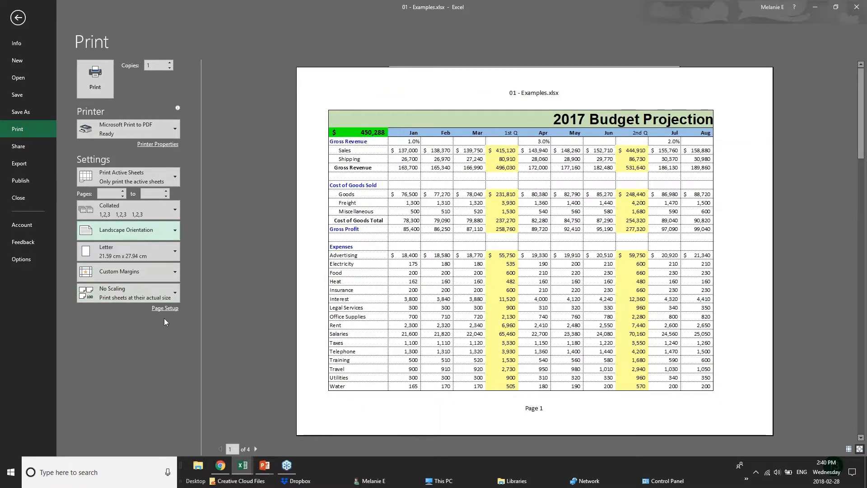
Try limiting the printout to the current selection and restore printing of the active sheets.
left_click(173, 175)
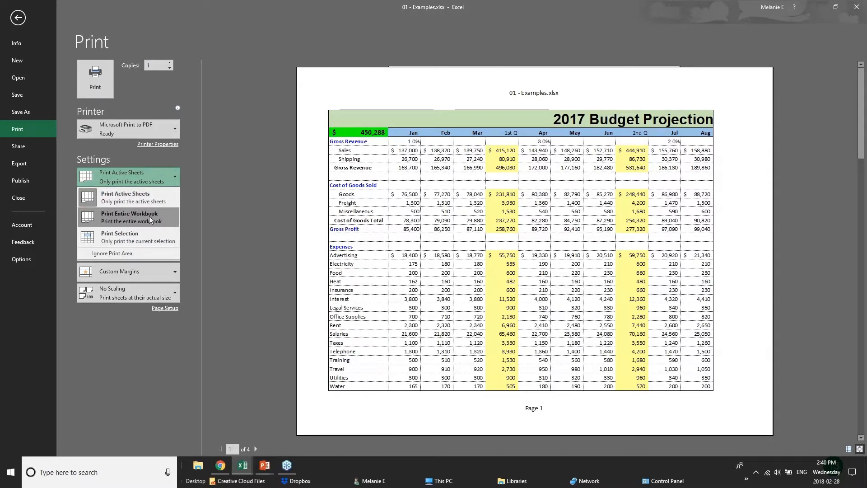
left_click(151, 242)
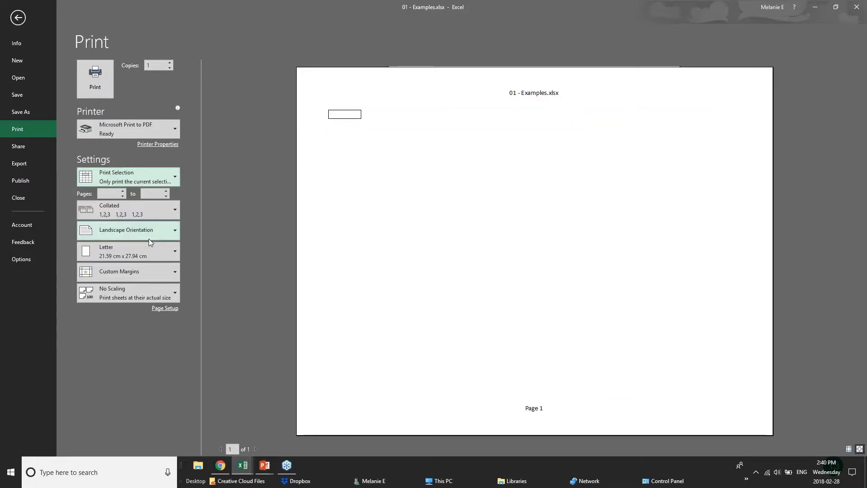
left_click(143, 180)
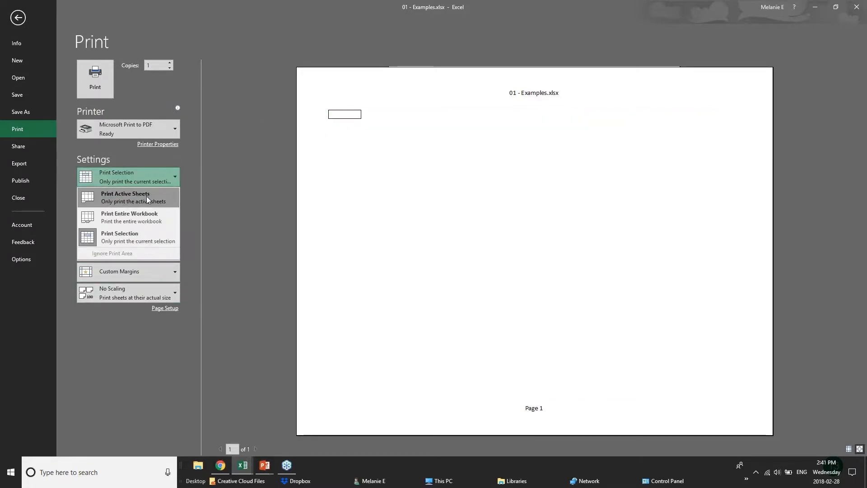
left_click(145, 204)
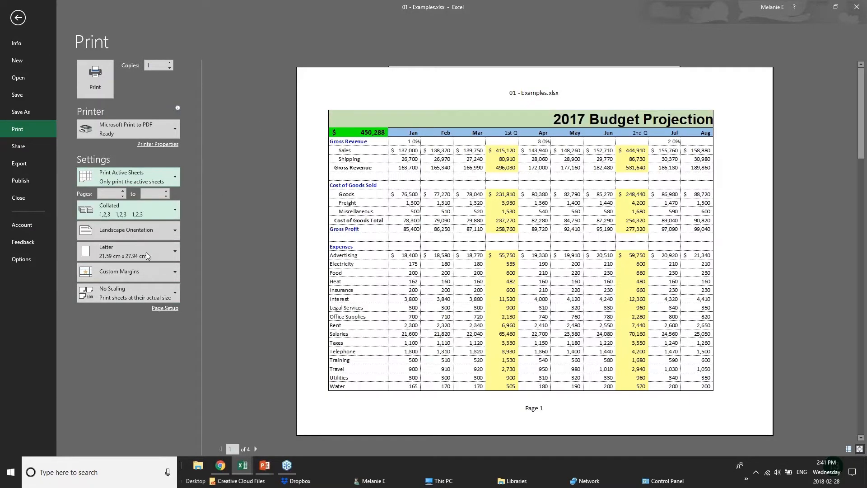
Apply narrow margins to the budget printout and scale it to fit 1 page wide by 1 tall.
left_click(171, 272)
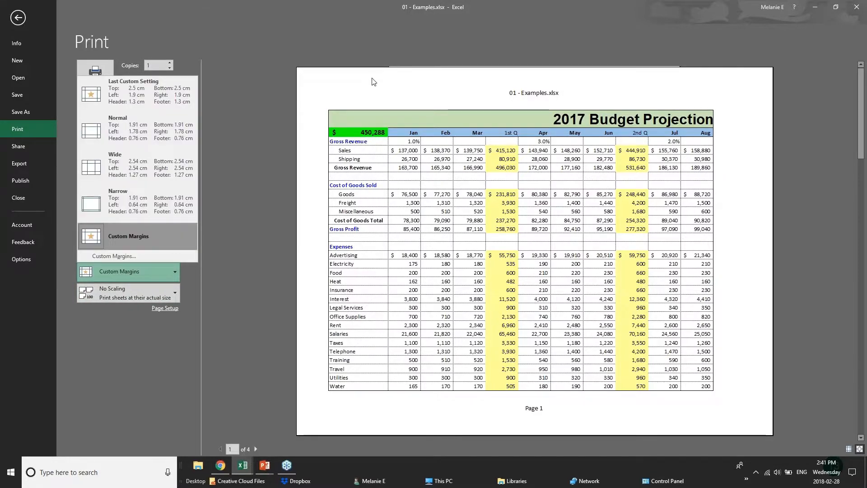
left_click(141, 207)
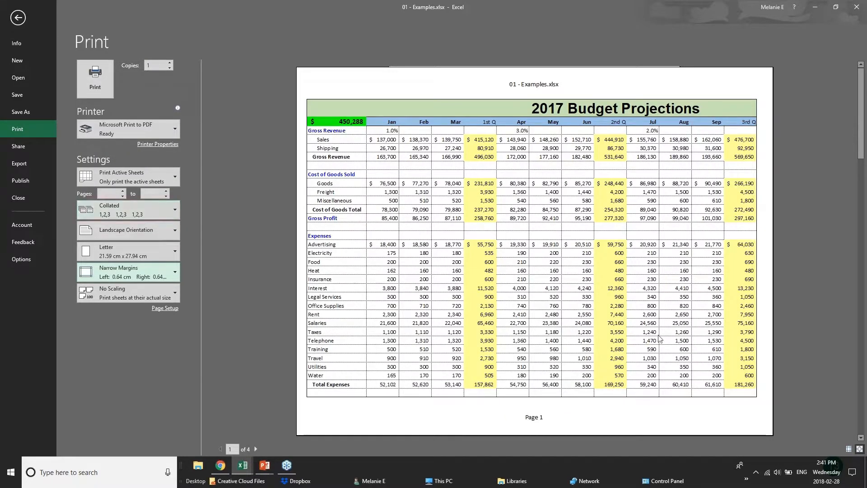
left_click(163, 312)
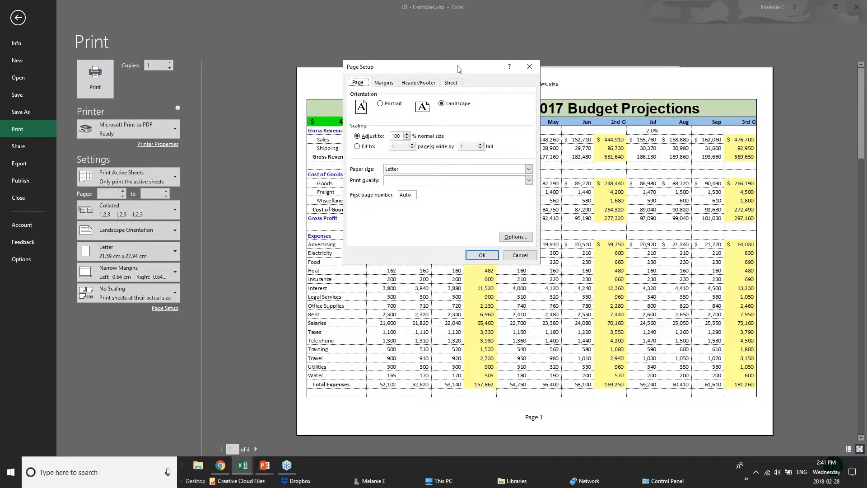
left_click(408, 139)
left_click(408, 138)
left_click(406, 134)
left_click(362, 149)
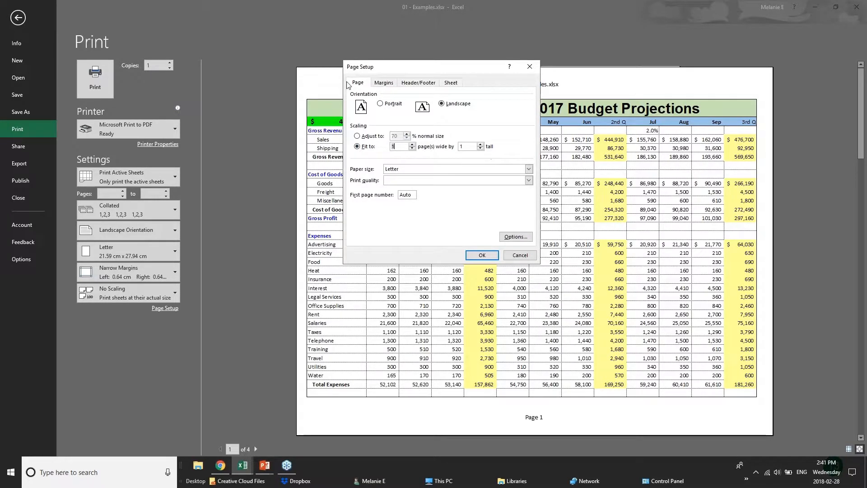
Create a custom page header with BUDGET PROJECTIONS in the left section and CONFIDENTIAL in the center, and apply the page setup.
left_click(385, 83)
left_click(417, 84)
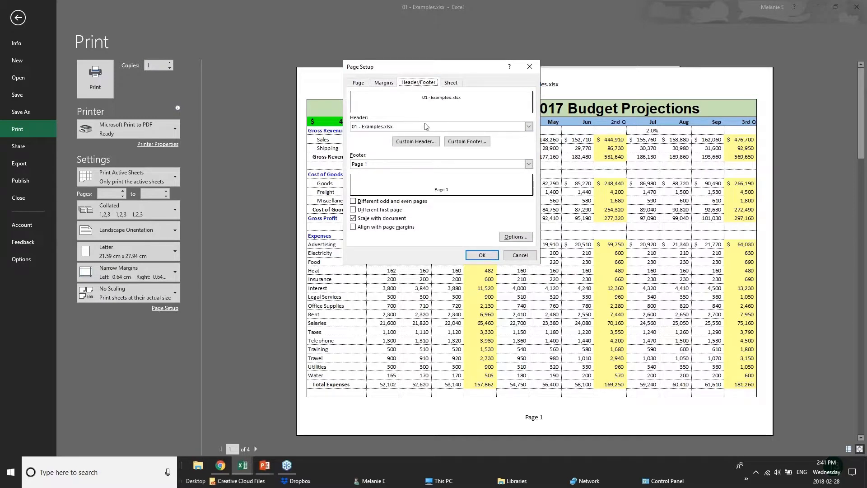
left_click(405, 127)
left_click(406, 127)
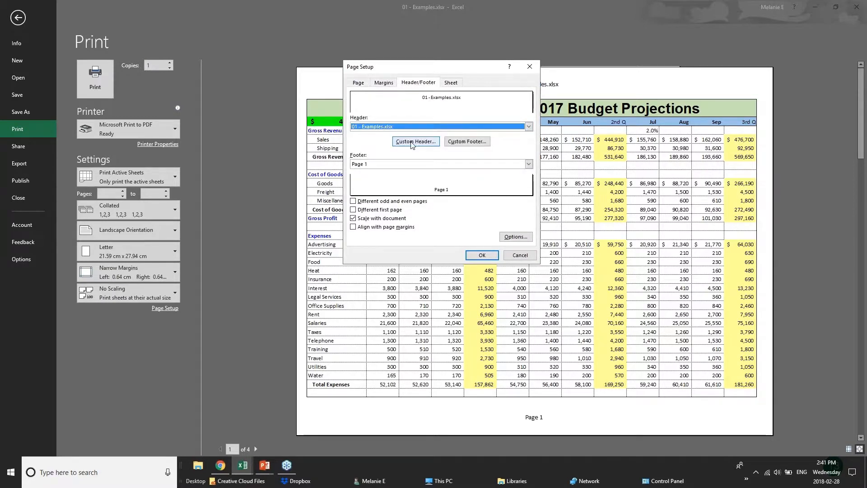
left_click(415, 142)
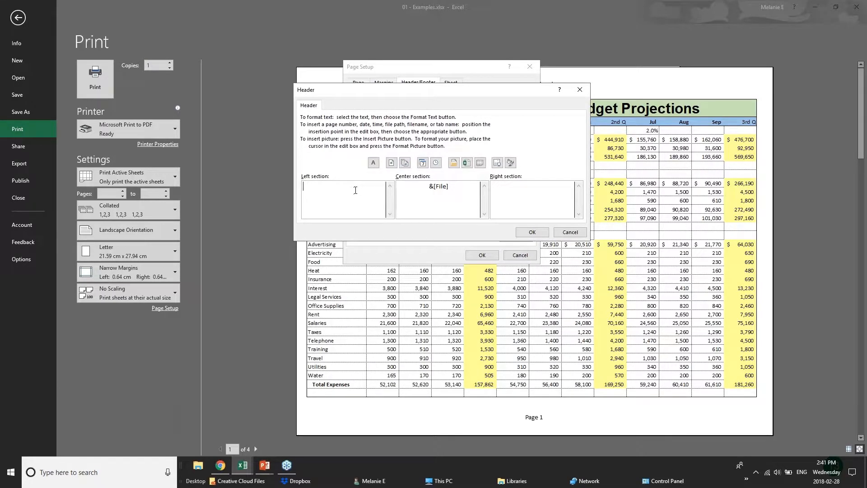
type("BUDGET PROJECTIONS")
left_click_drag(449, 186, 397, 186)
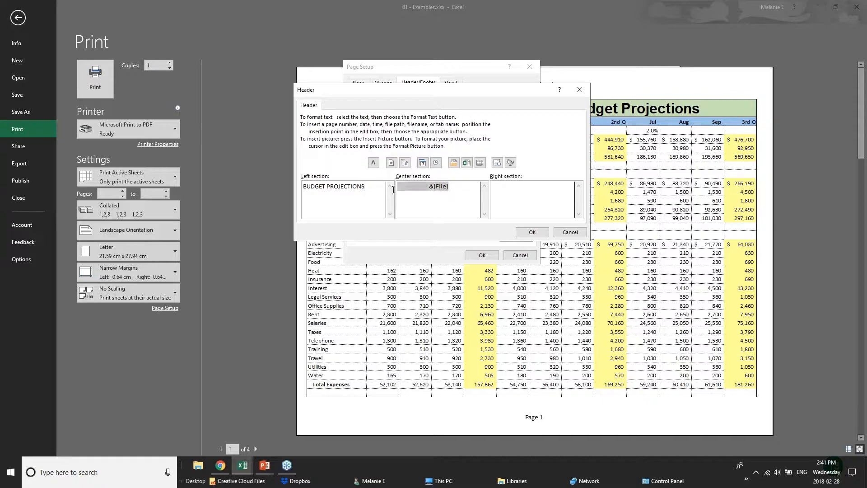
type("CONFIDENTIAL")
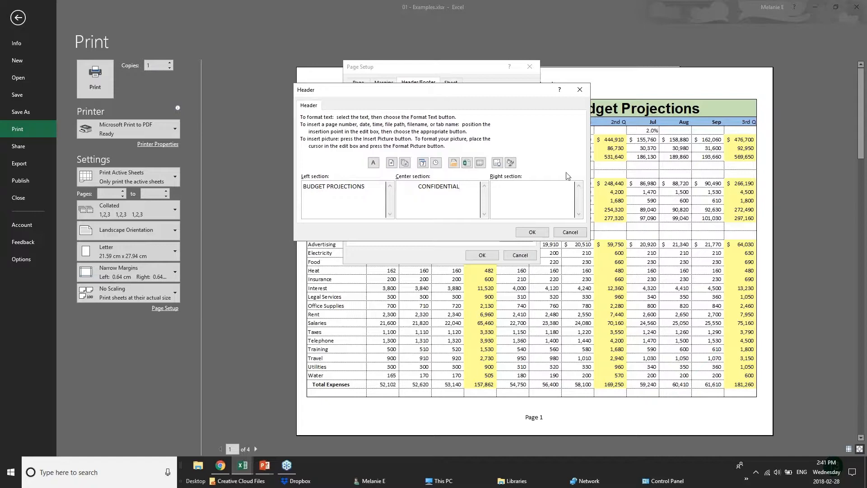
left_click(555, 193)
left_click(532, 232)
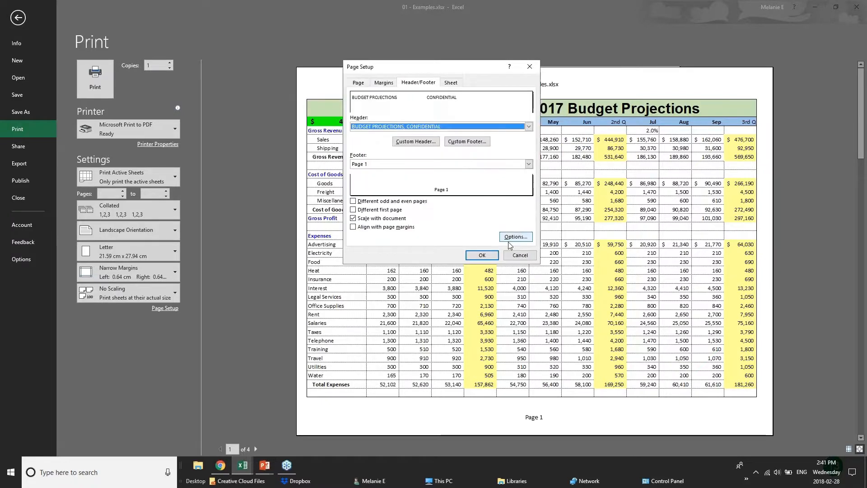
left_click(483, 255)
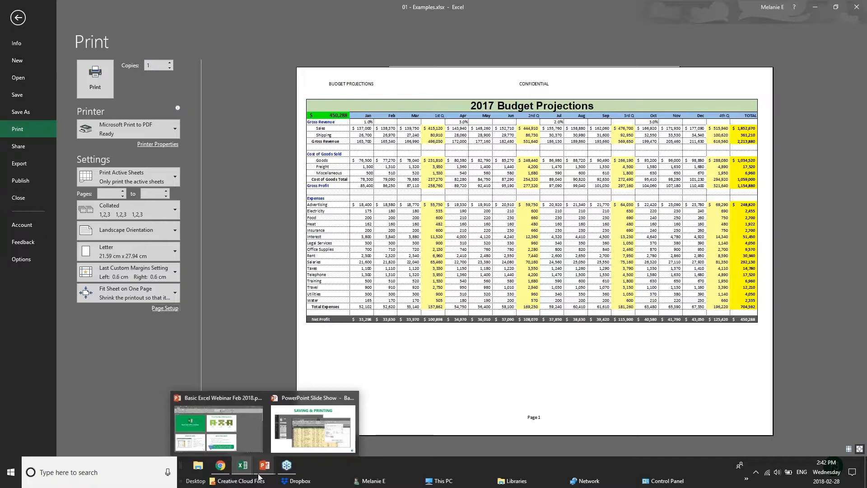
Switch to the PowerPoint slide show and advance to the Sharing & Security slide.
left_click(311, 429)
key("Right")
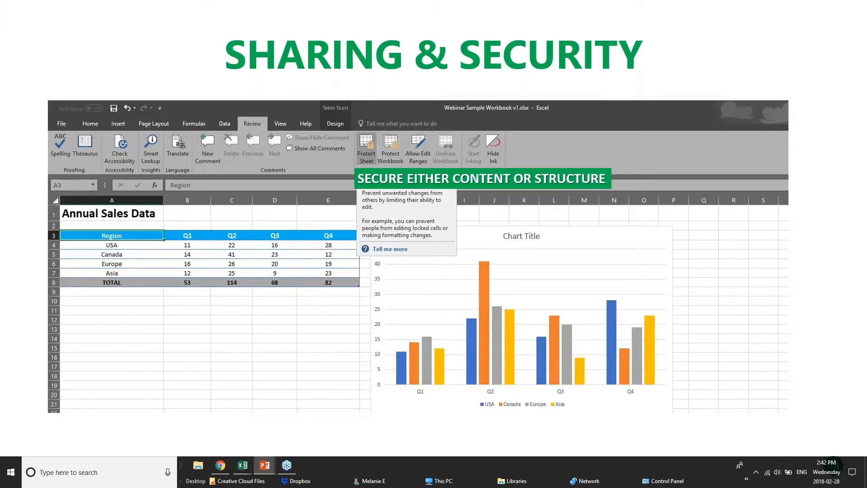
Switch back to the 01 - Examples workbook in Excel and display its Save As options for This PC.
left_click(228, 466)
mouse_move(236, 470)
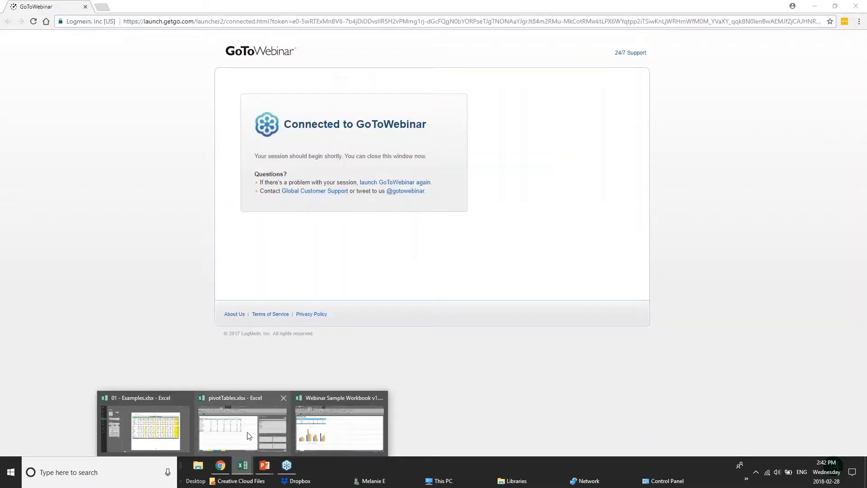
left_click(149, 415)
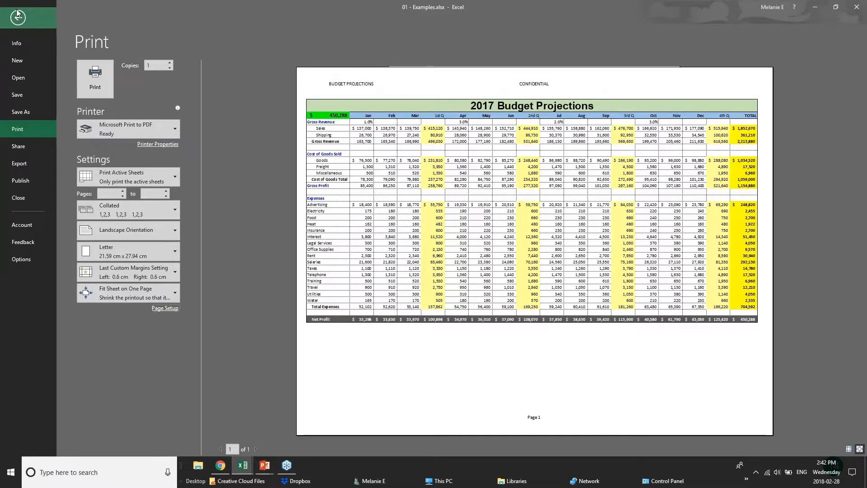
left_click(17, 16)
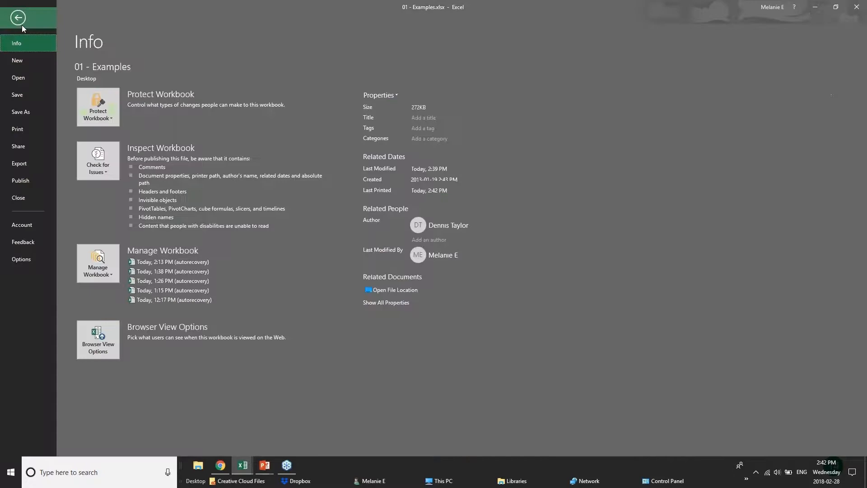
left_click(16, 111)
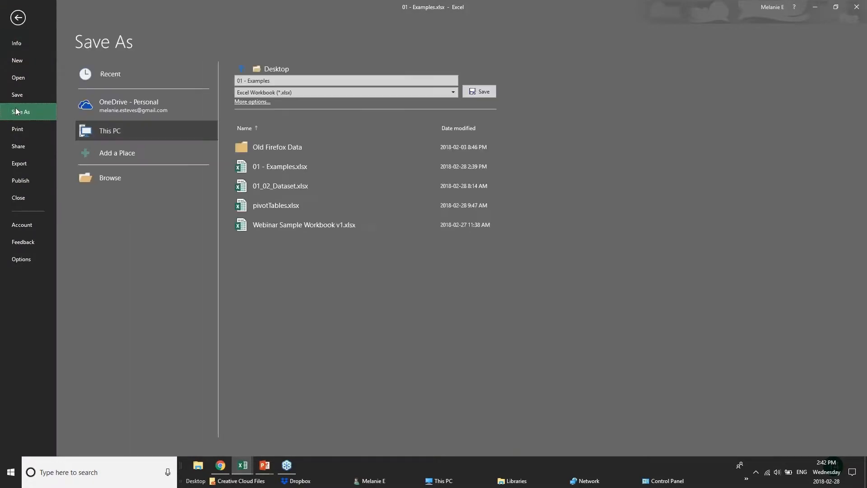
left_click(108, 110)
left_click(116, 132)
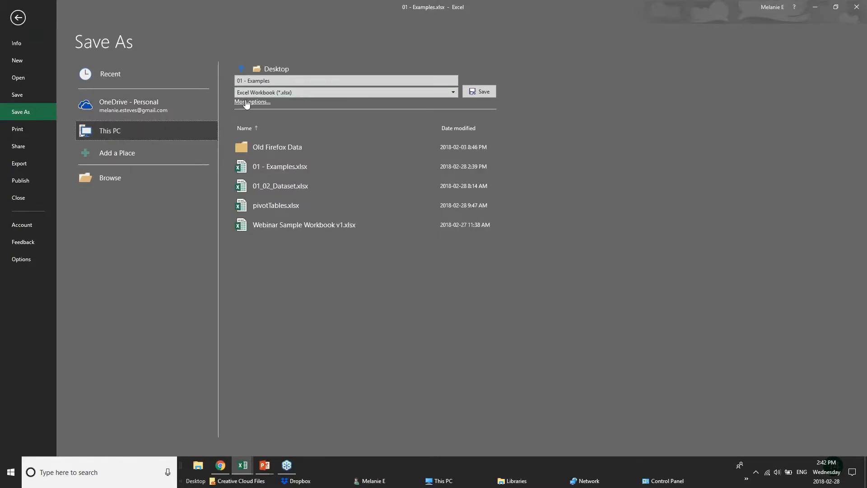
View the file's password settings in the Save As General Options, cancel without saving and return to the worksheet.
left_click(246, 102)
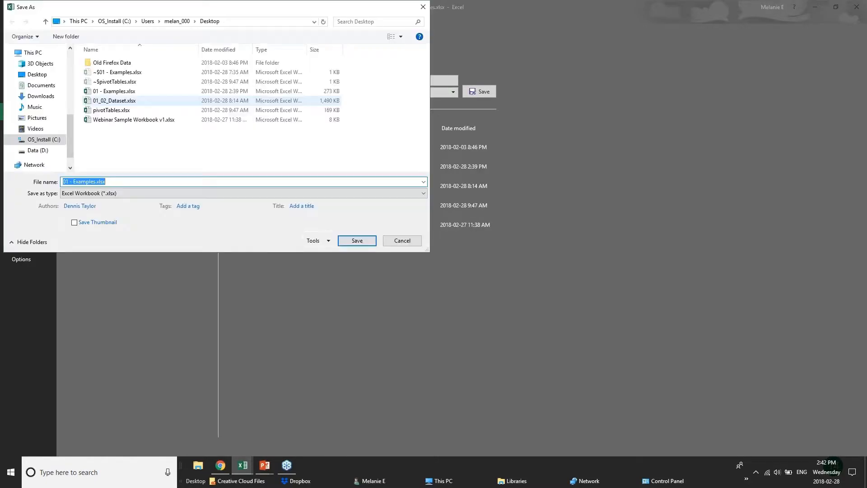
left_click(316, 241)
left_click(334, 271)
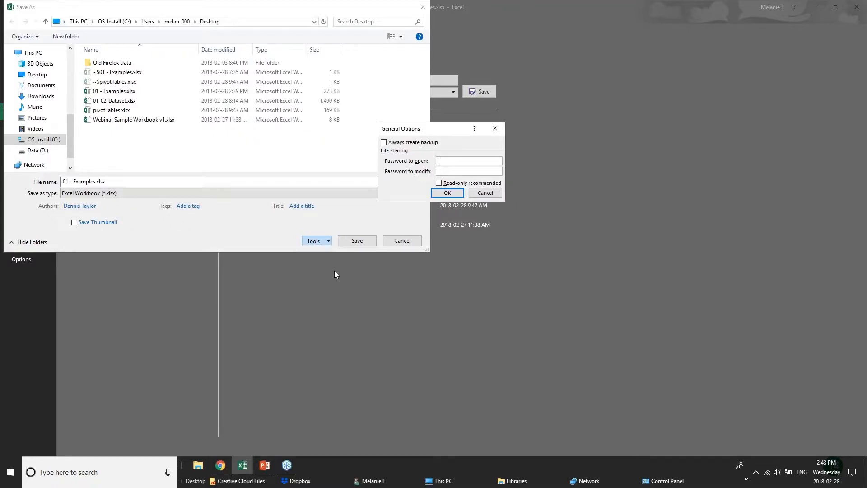
left_click(485, 193)
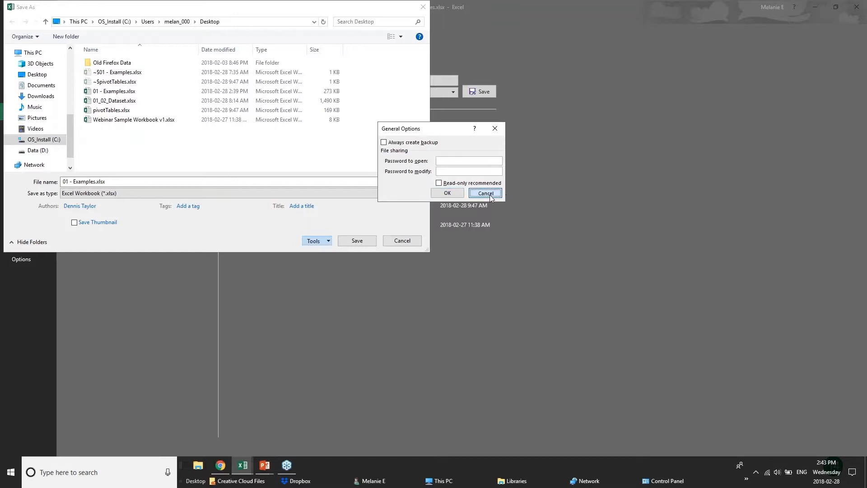
key("Escape")
left_click(18, 17)
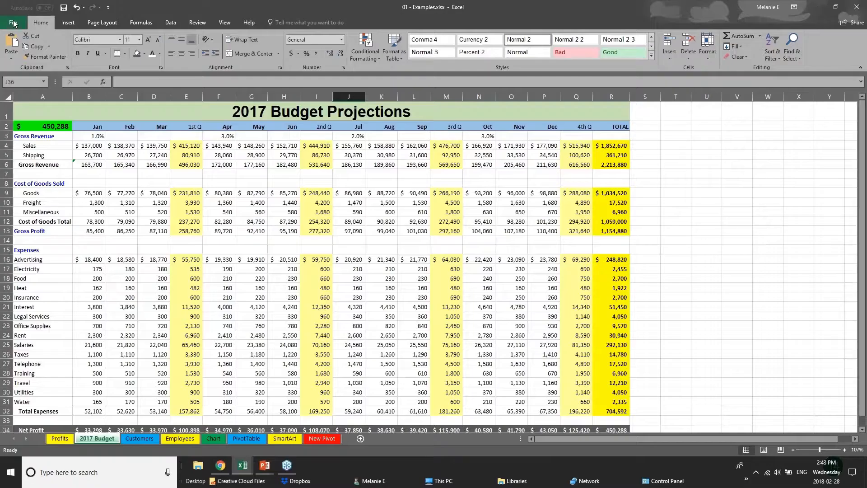
Examine the Gross Profit formula for the 1st quarter on the 2017 Budget sheet.
left_click(112, 246)
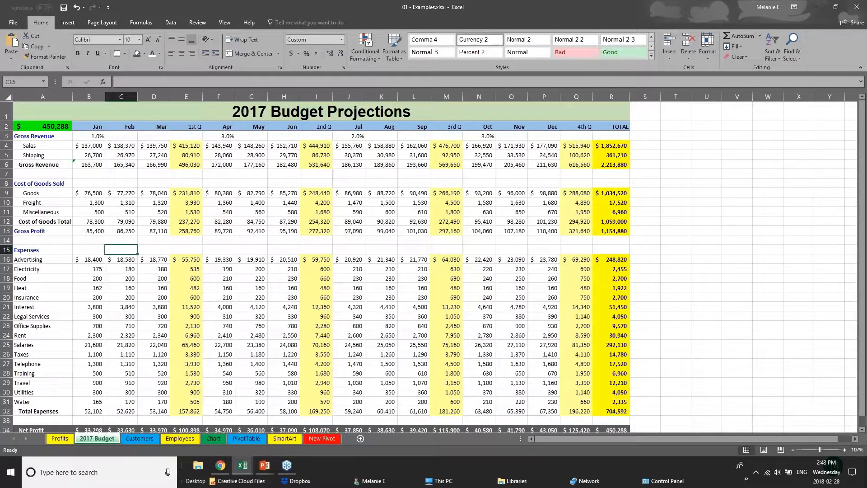
left_click(177, 218)
left_click(192, 230)
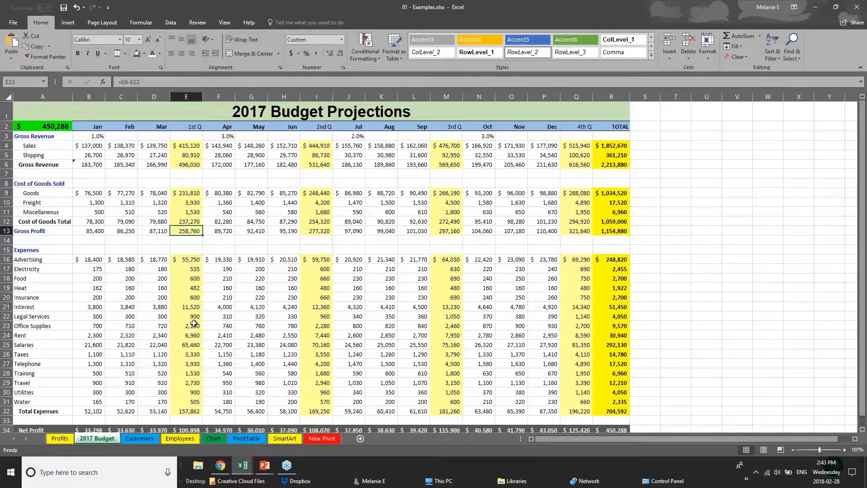
Display the first rows of the Employees sheet and examine the Salary values and New Salary formulas.
left_click(130, 439)
left_click(180, 439)
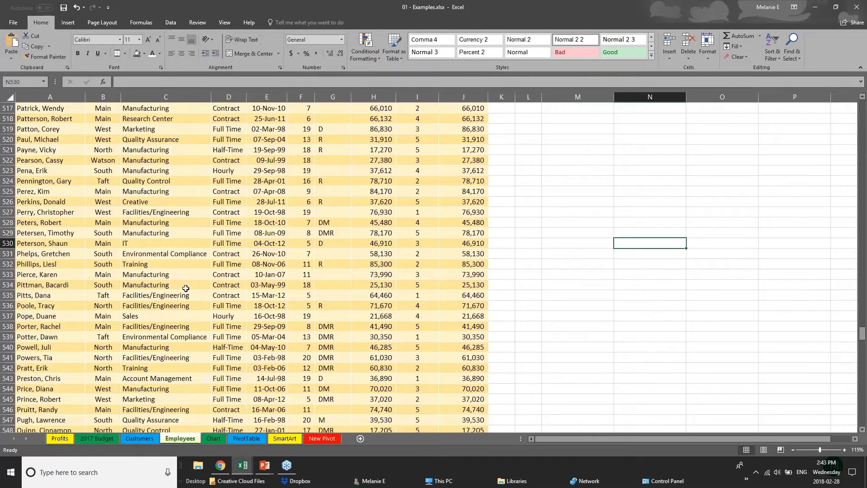
scroll(186, 288, "up", 1)
left_click_drag(862, 333, 863, 107)
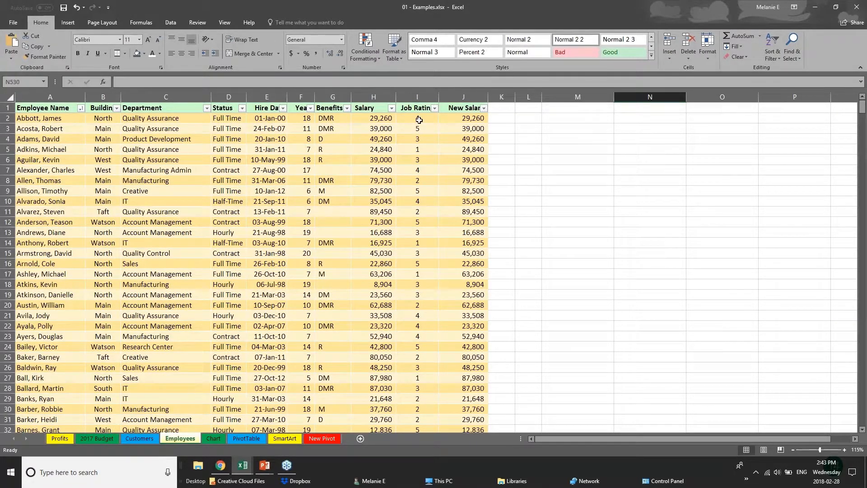
left_click(374, 118)
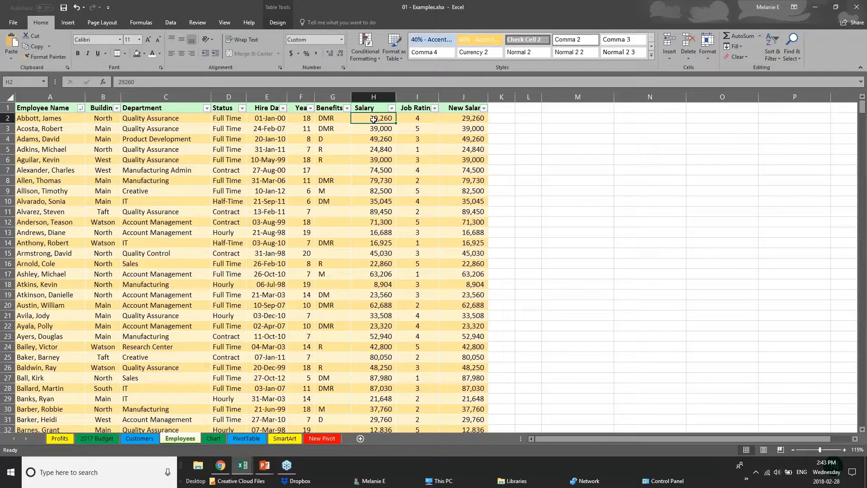
left_click(471, 118)
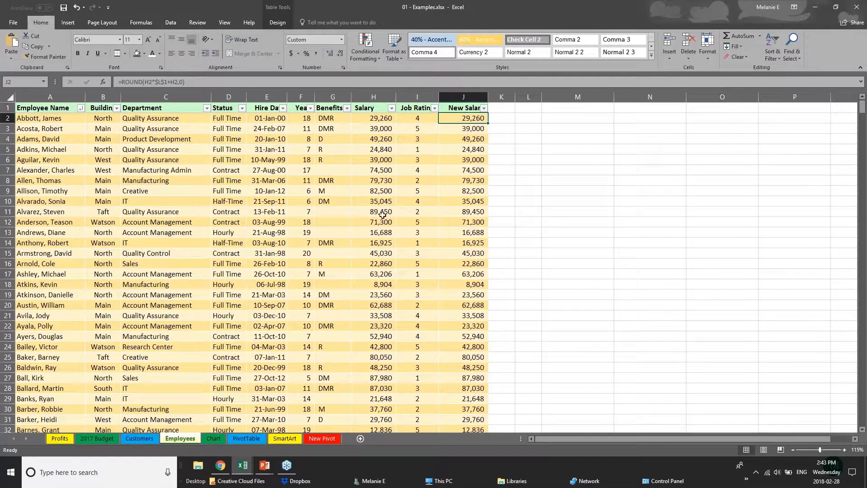
left_click(254, 287)
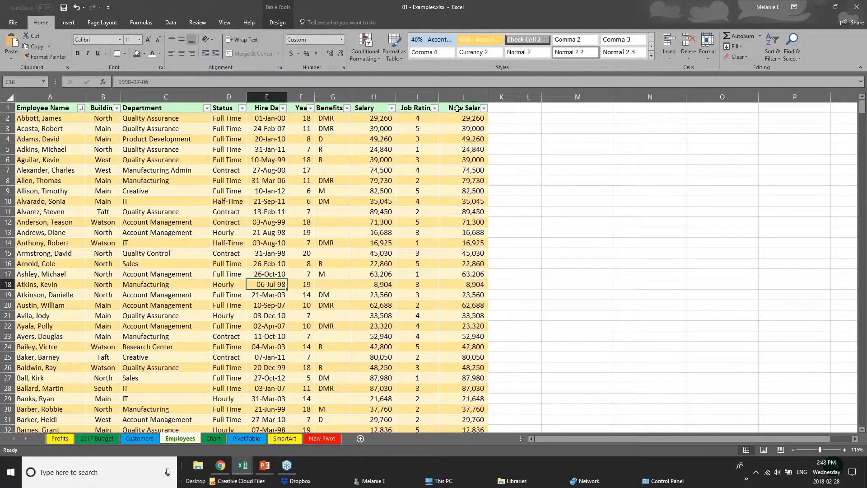
left_click(458, 109)
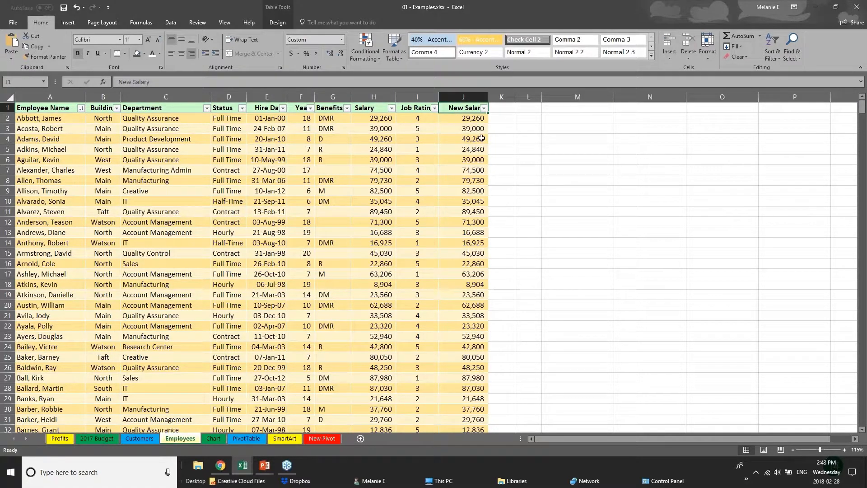
left_click(479, 118)
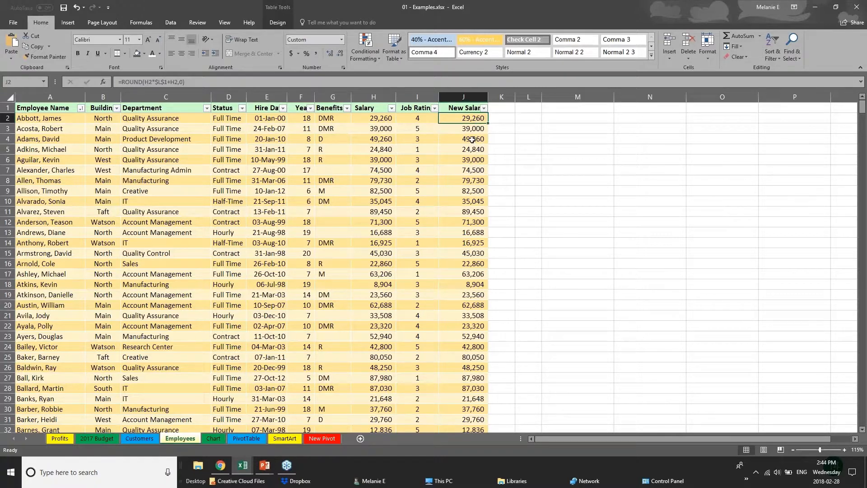
left_click(473, 136)
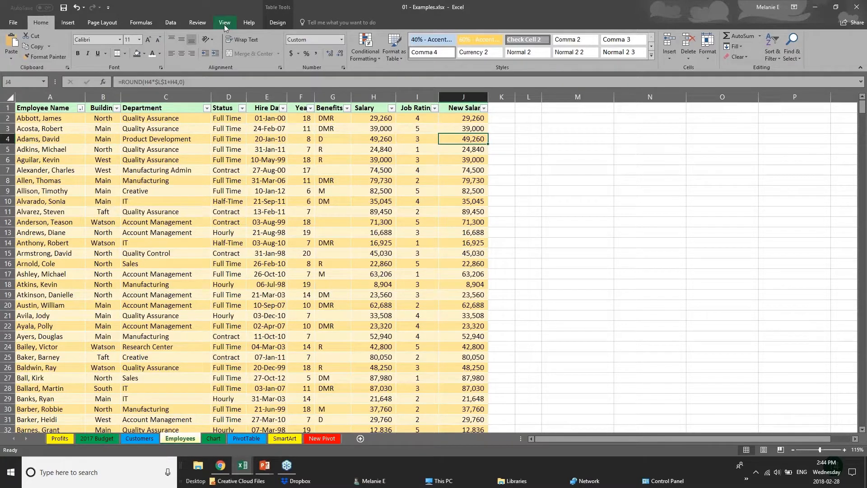
Display the Review tools and examine the Salary, Years and New Salary data on the Employees sheet.
left_click(197, 23)
left_click(374, 201)
left_click(374, 119)
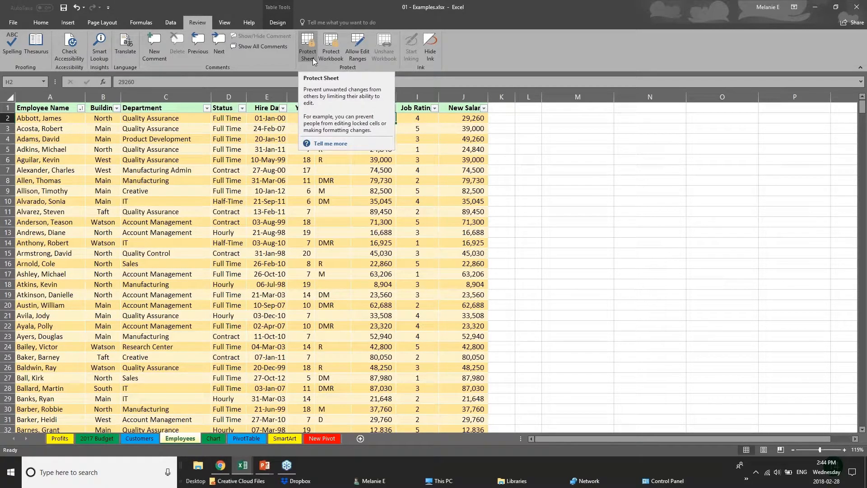
left_click(290, 194)
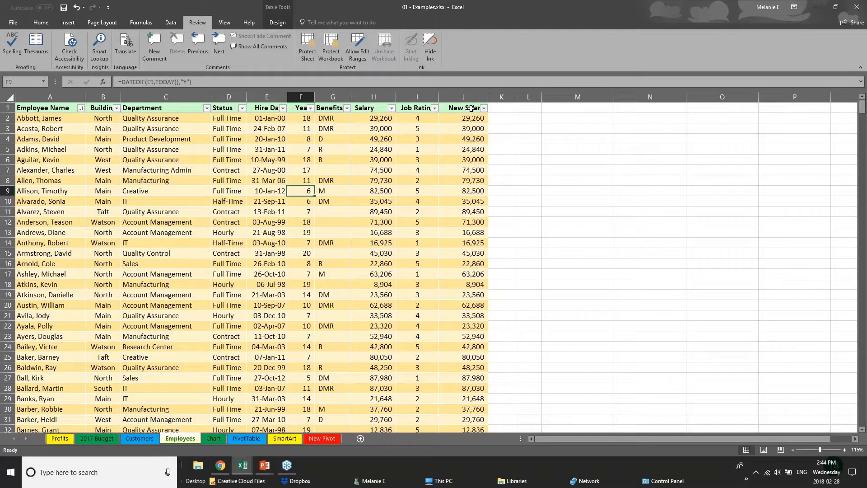
left_click_drag(471, 108, 471, 211)
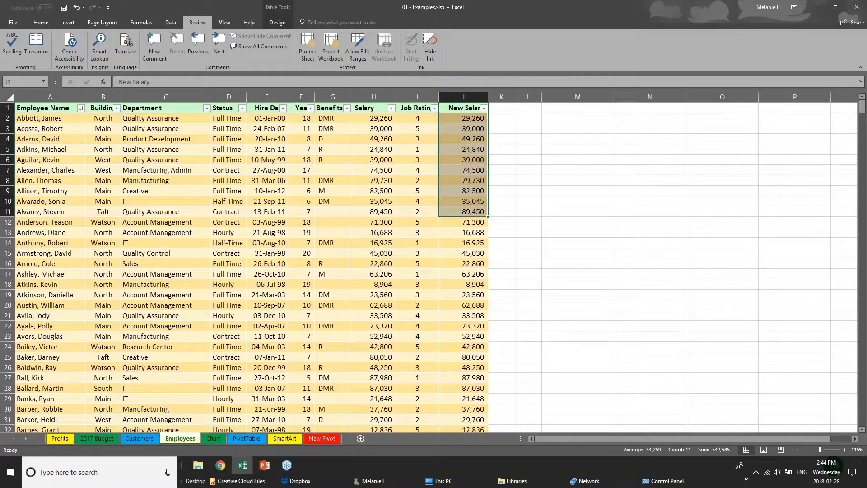
left_click(378, 96)
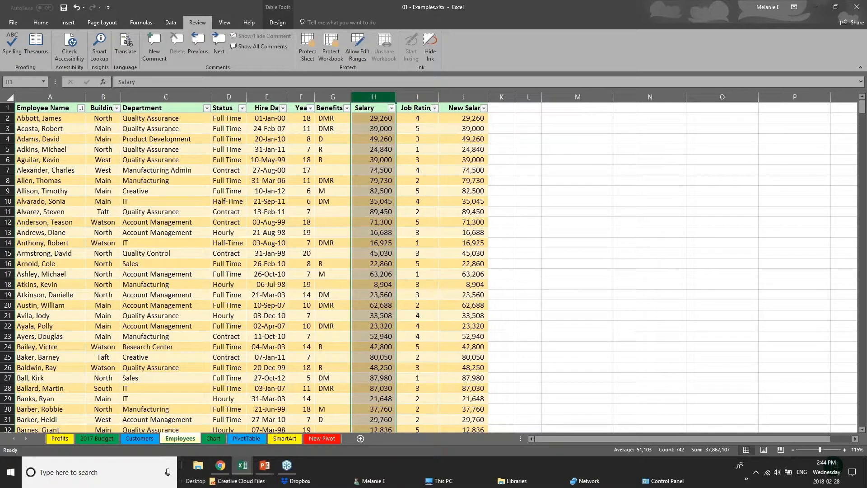
Start protecting the Employees sheet with an entry in the unprotect password field and cancel.
left_click(307, 54)
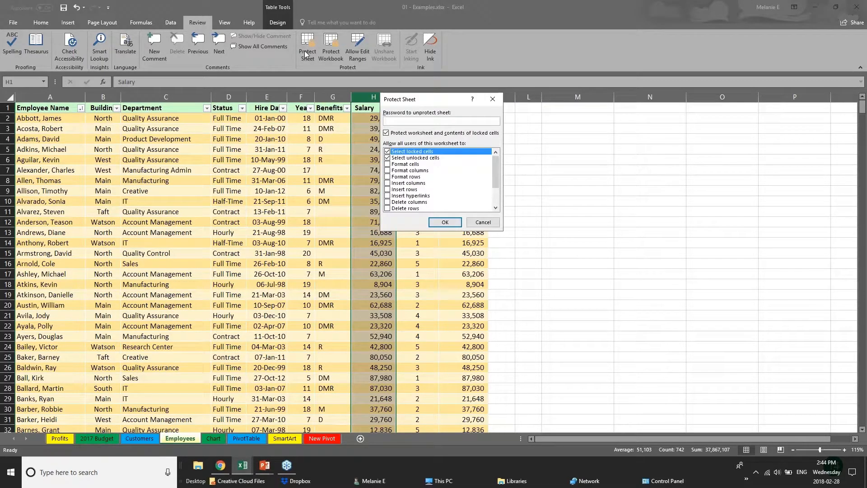
type("p")
left_click(475, 218)
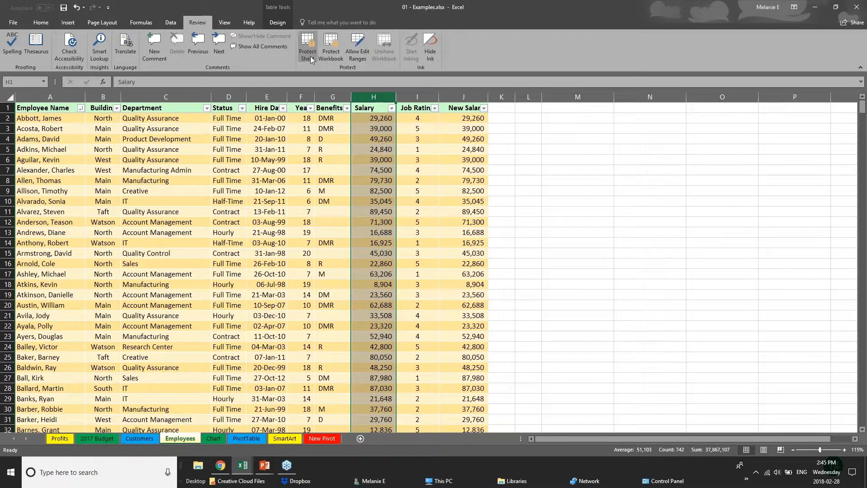
left_click(253, 366)
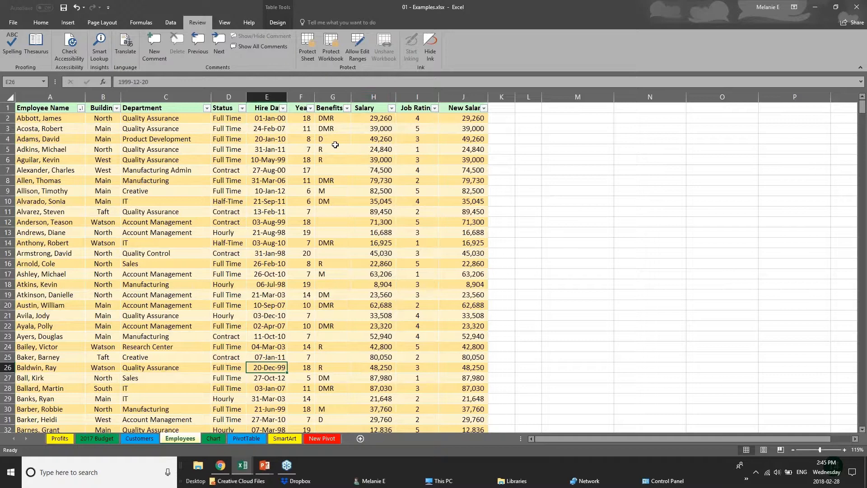
Try out Protect Sheet by entering an unprotect password, disallowing Select locked cells and reviewing the other permissions, and cancel.
left_click(309, 55)
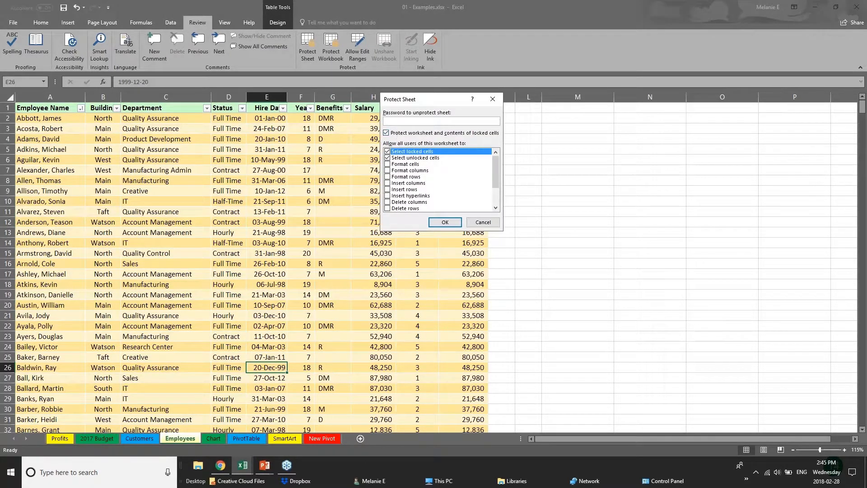
type("••")
left_click(387, 152)
left_click_drag(496, 178, 496, 194)
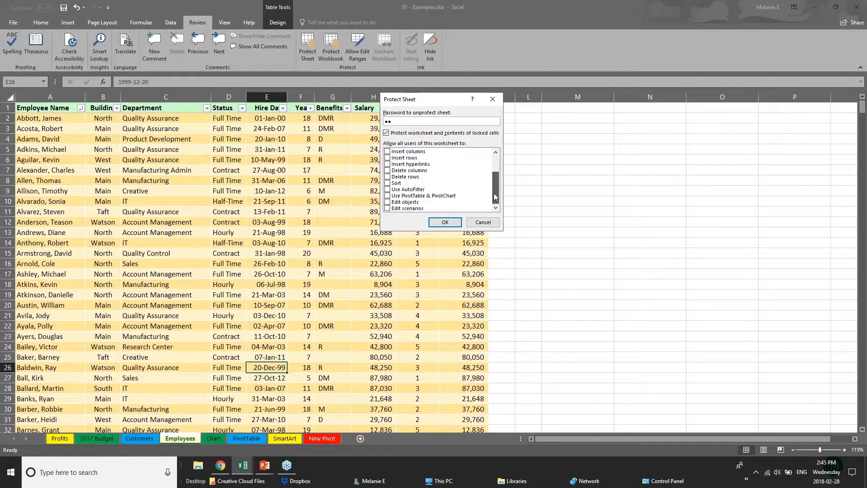
left_click(388, 202)
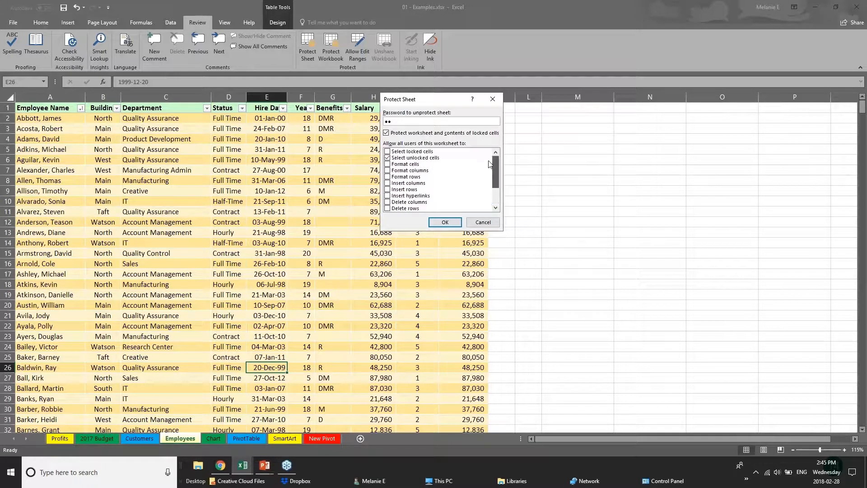
left_click_drag(496, 184, 496, 168)
left_click(470, 223)
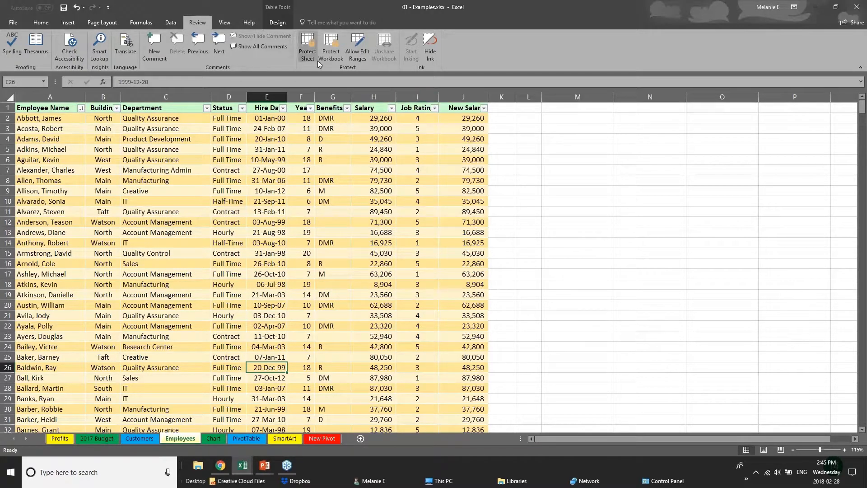
View the Protect Workbook structure options from a cell in the Salary column and cancel.
left_click(375, 199)
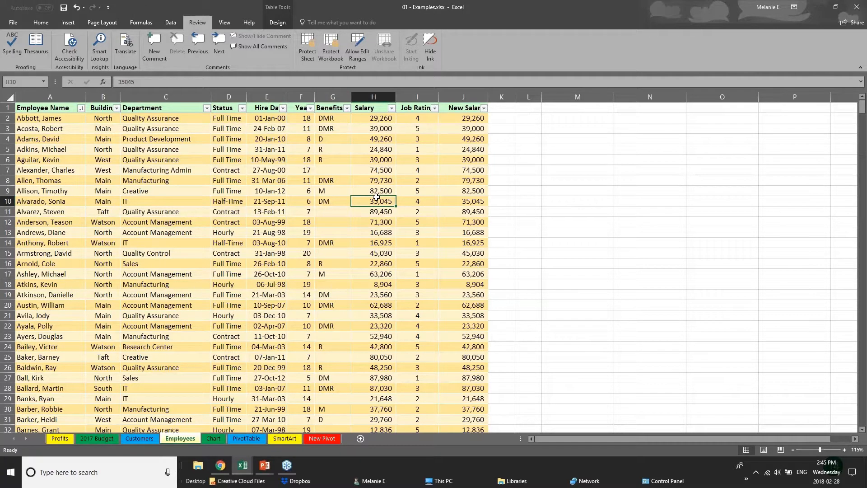
left_click(367, 163)
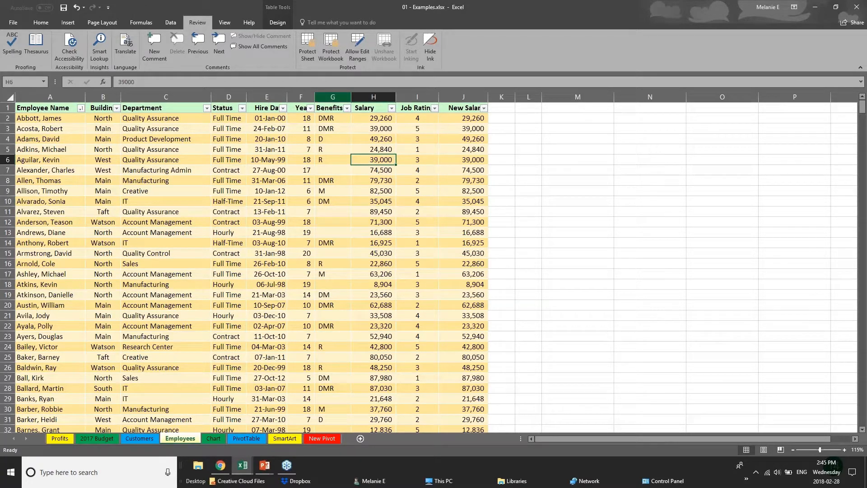
left_click(331, 58)
left_click(482, 194)
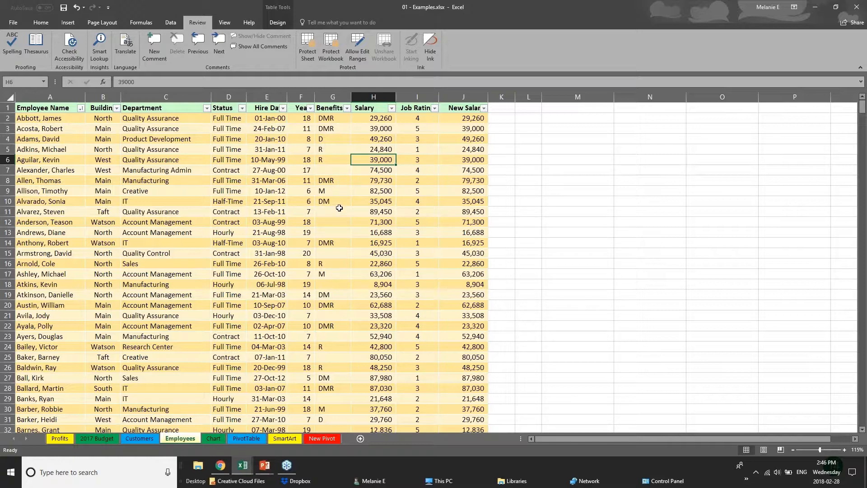
Hide the Salary and New Salary columns on the Employees sheet.
left_click(266, 97)
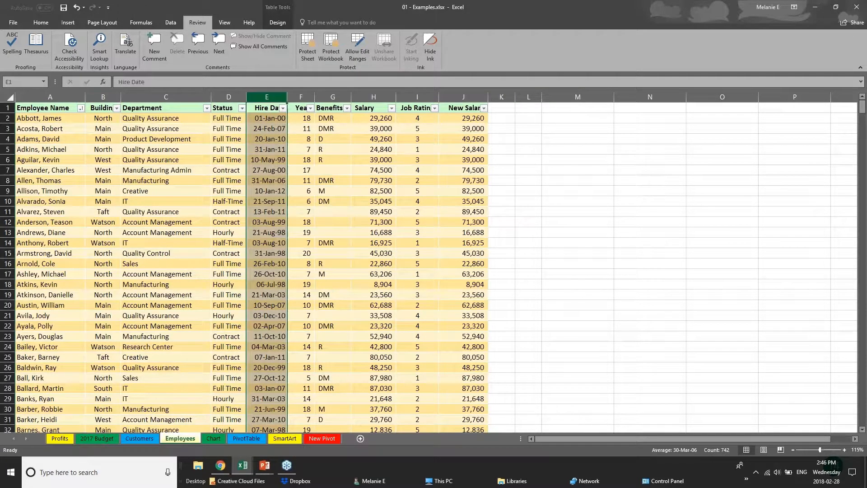
left_click(308, 96)
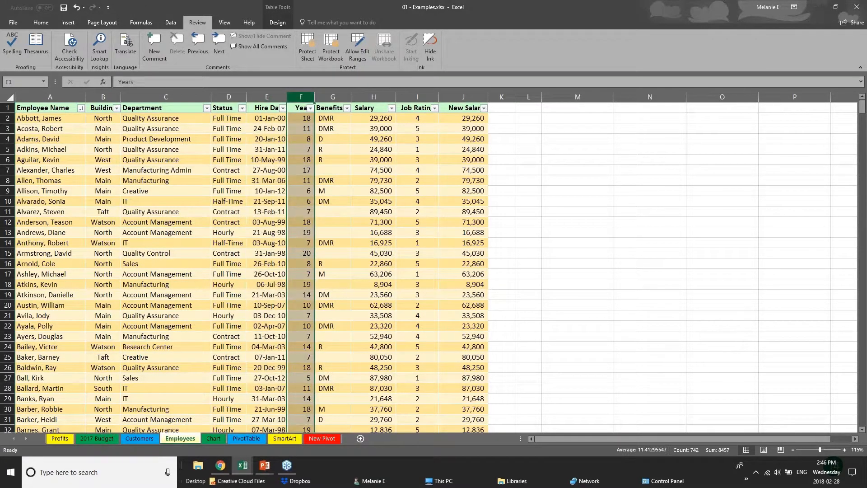
left_click(377, 97)
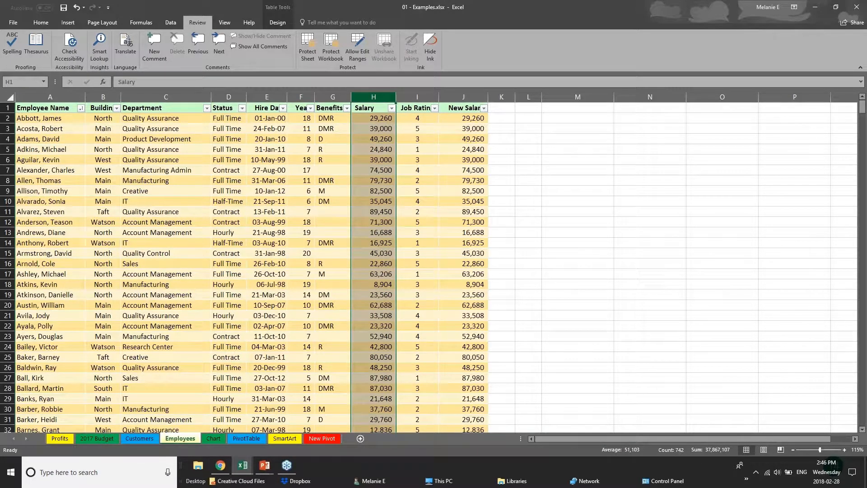
right_click(378, 98)
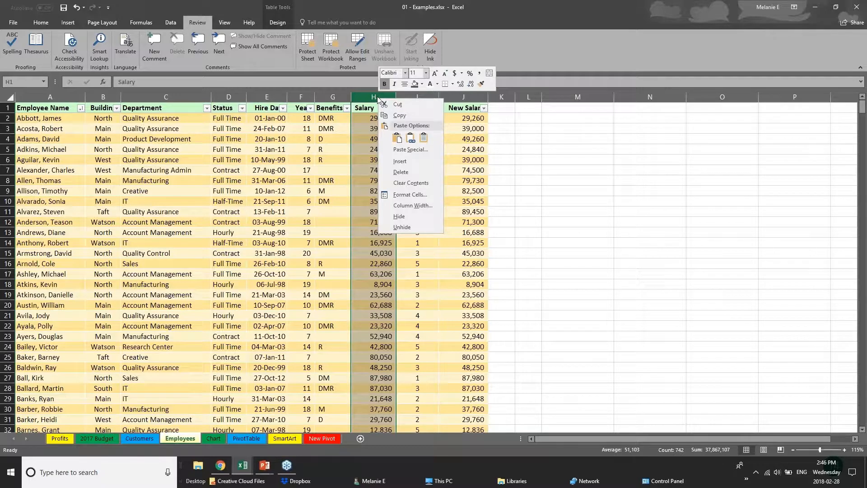
left_click(406, 213)
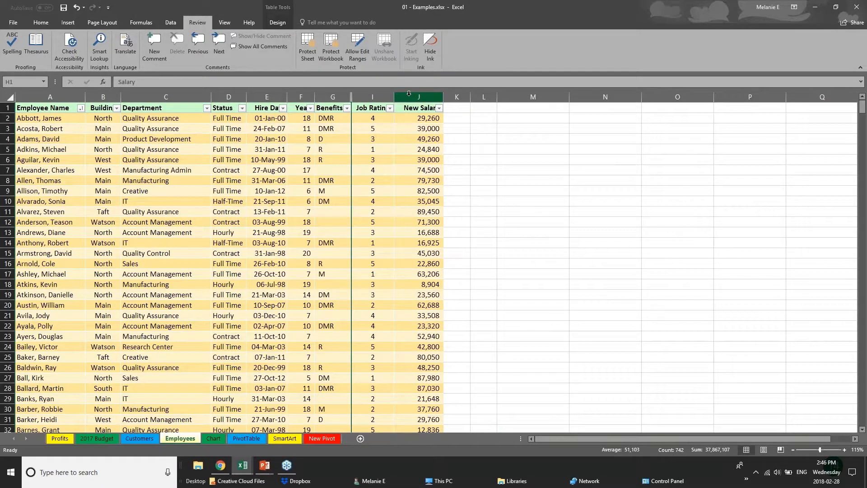
left_click(409, 94)
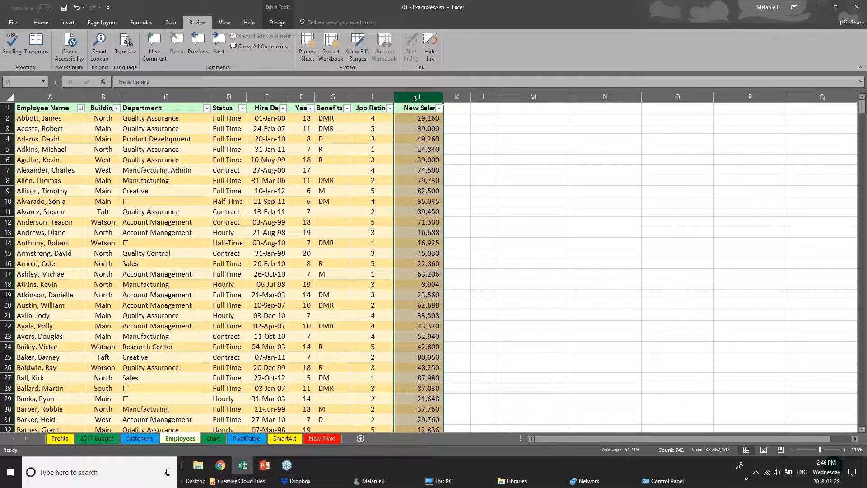
right_click(415, 98)
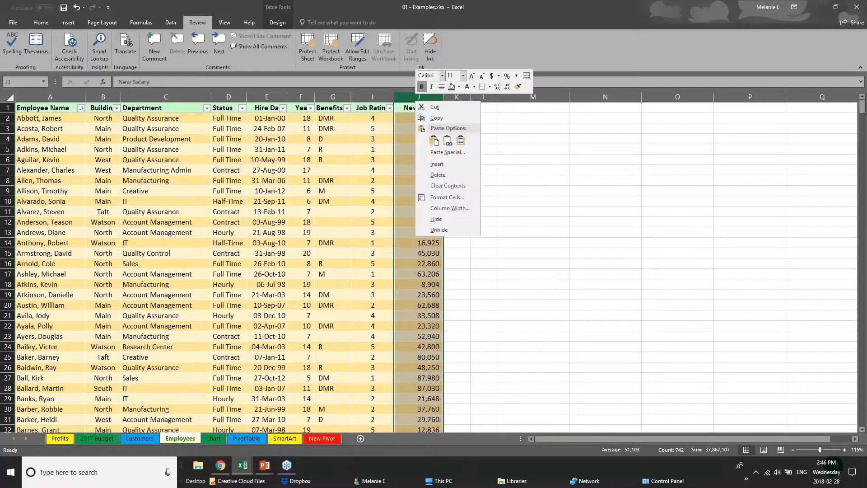
left_click(440, 220)
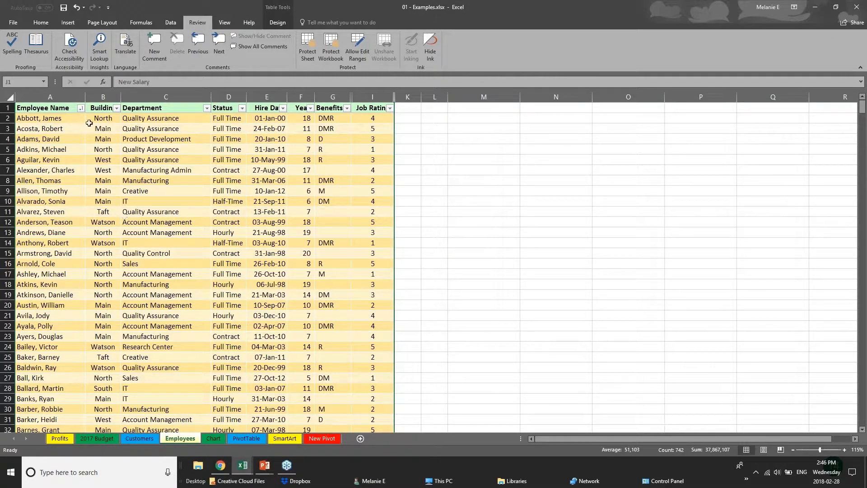
Protect the workbook's structure, entering and confirming the workbook password.
left_click(336, 45)
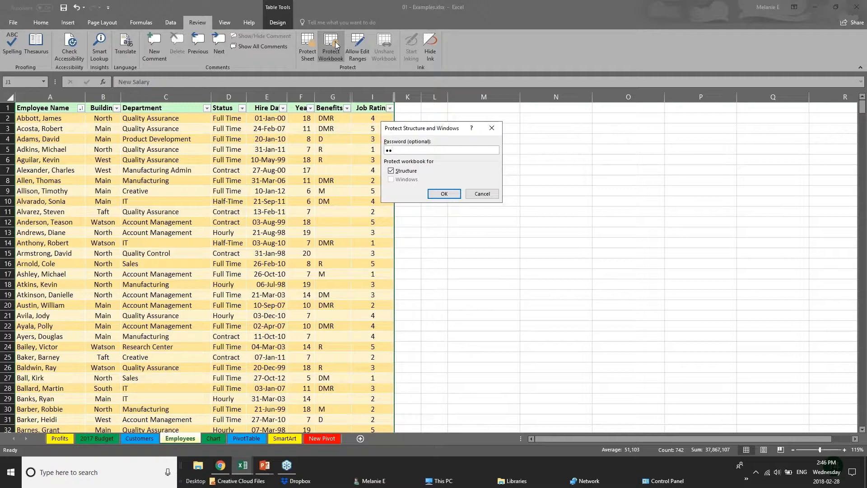
key("Return")
type("al")
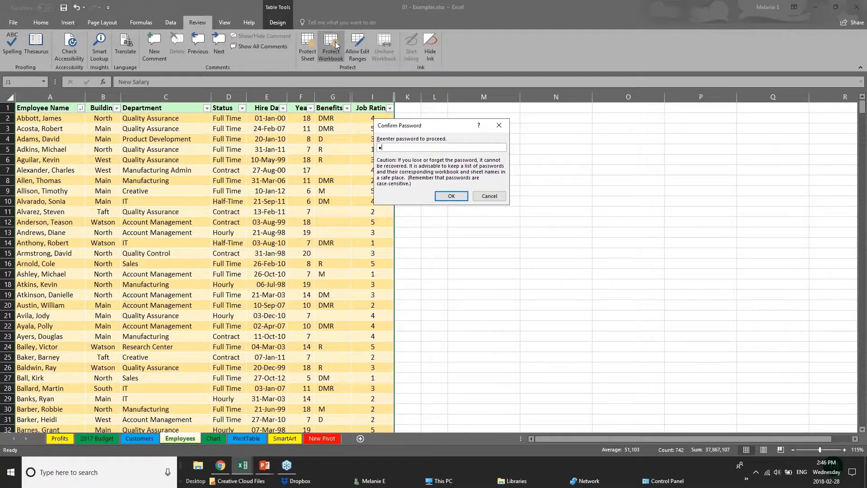
type("a")
key("Return")
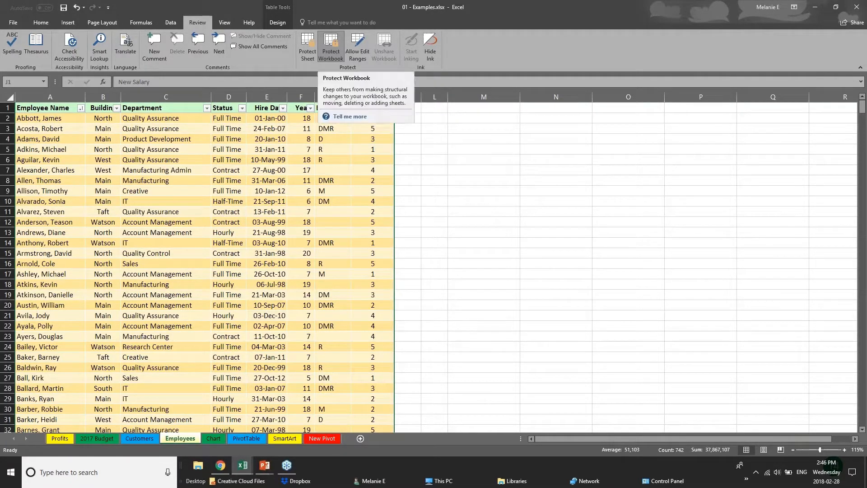
Examine cells across the visible columns of the Employees sheet with the workbook structure protected.
left_click(291, 190)
left_click(337, 181)
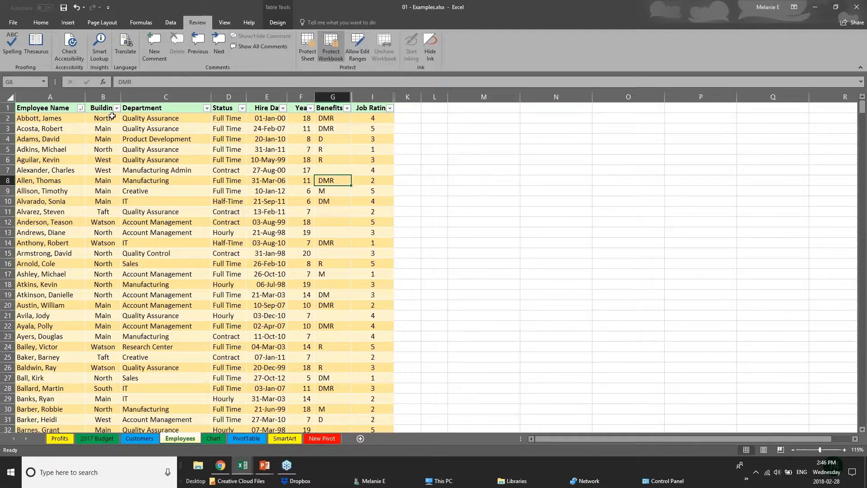
left_click(112, 116)
left_click(113, 160)
left_click(17, 316)
left_click(129, 243)
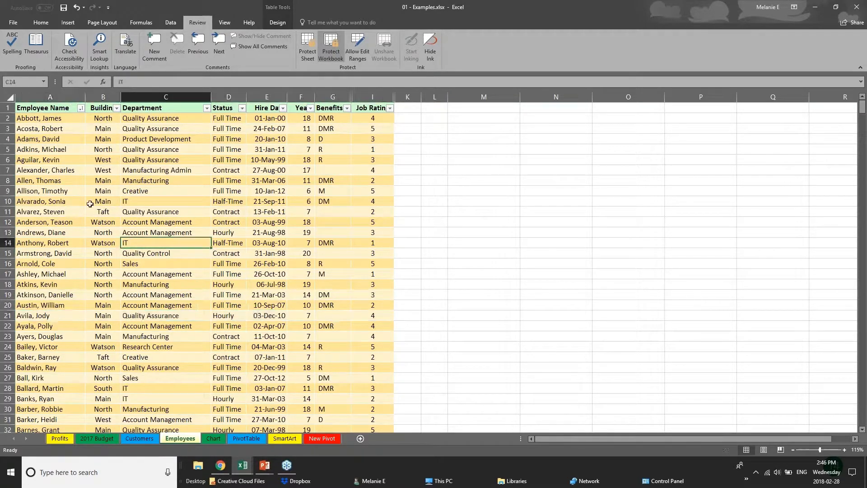
left_click(90, 204)
left_click(255, 252)
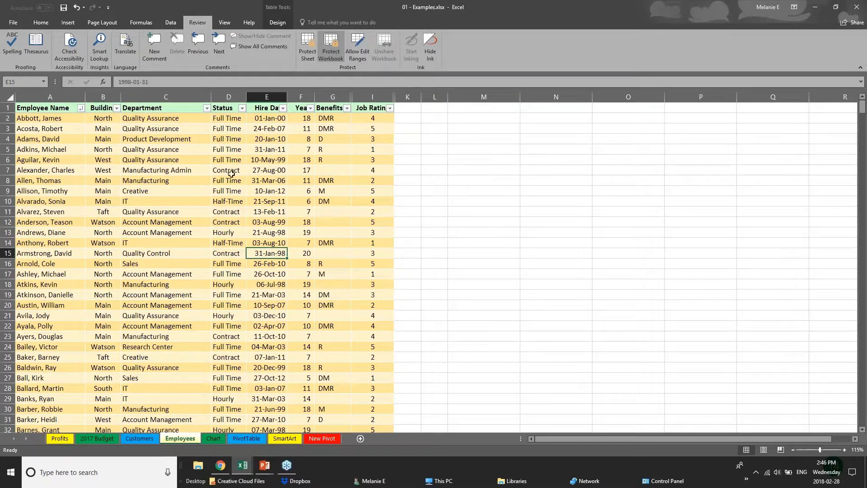
left_click(322, 97)
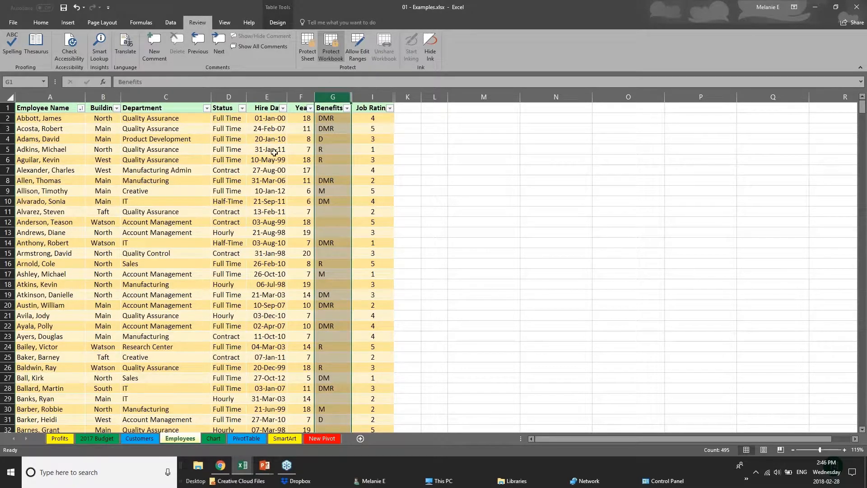
left_click(206, 161)
left_click(199, 221)
scroll(148, 238, "down", 12)
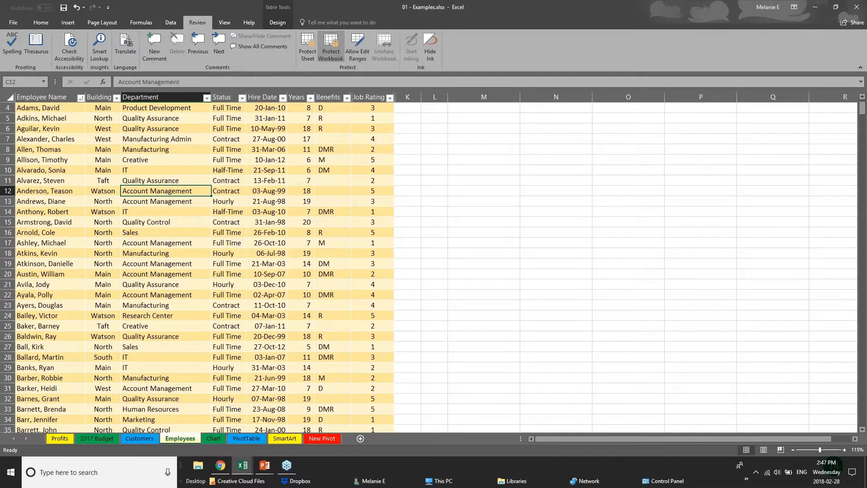
scroll(148, 238, "up", 12)
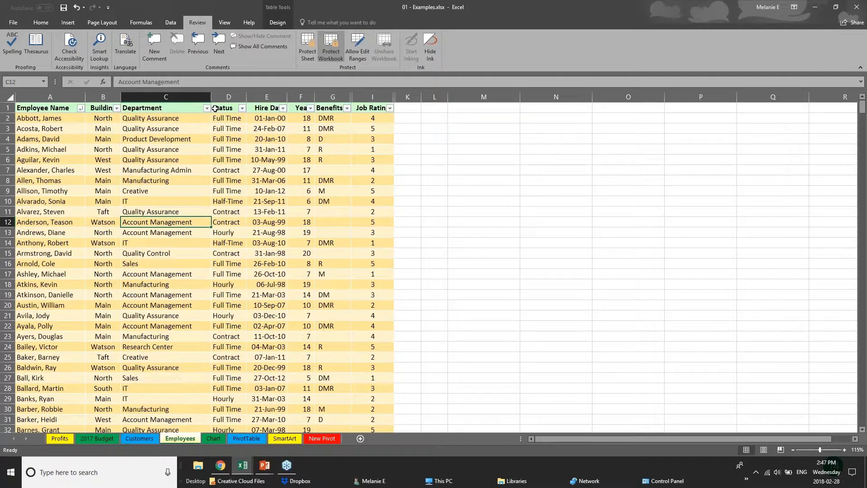
Try to unhide columns from the Years column and check the commands available on the Benefits column.
left_click(166, 93)
left_click(222, 95)
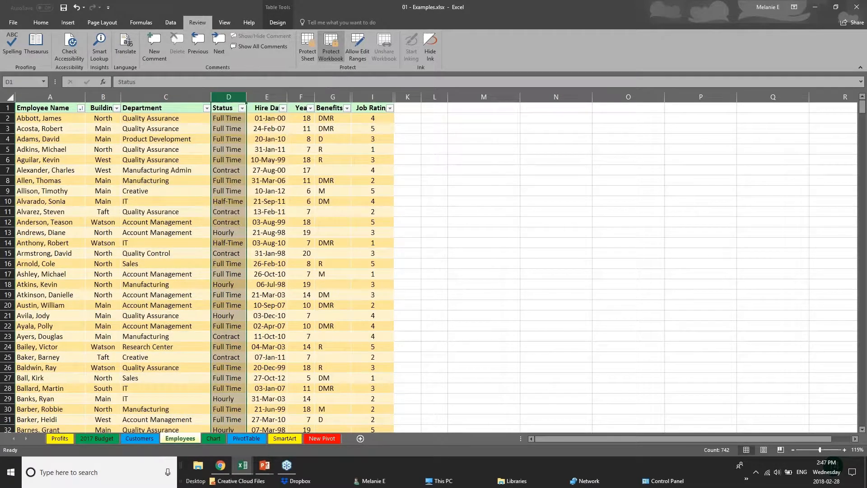
right_click(308, 98)
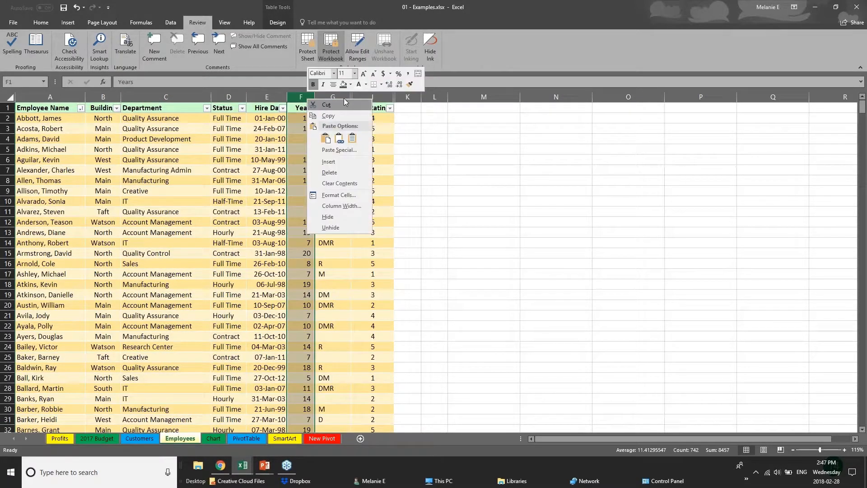
left_click(346, 228)
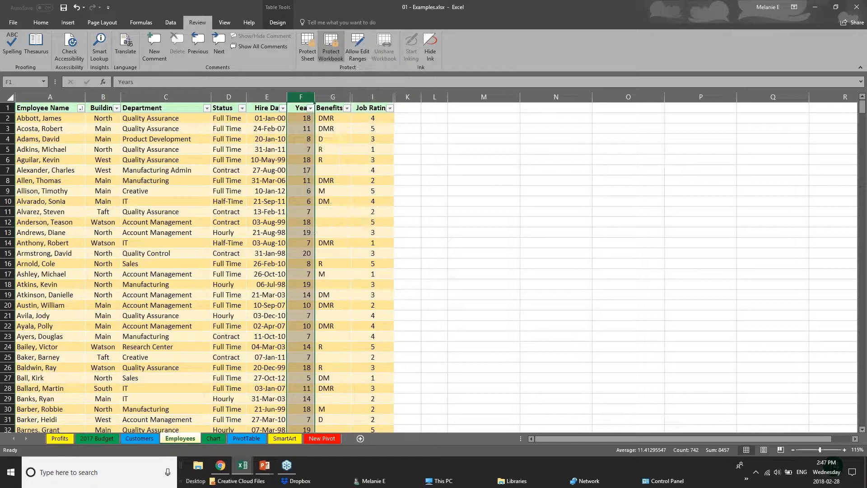
right_click(344, 97)
key("Escape")
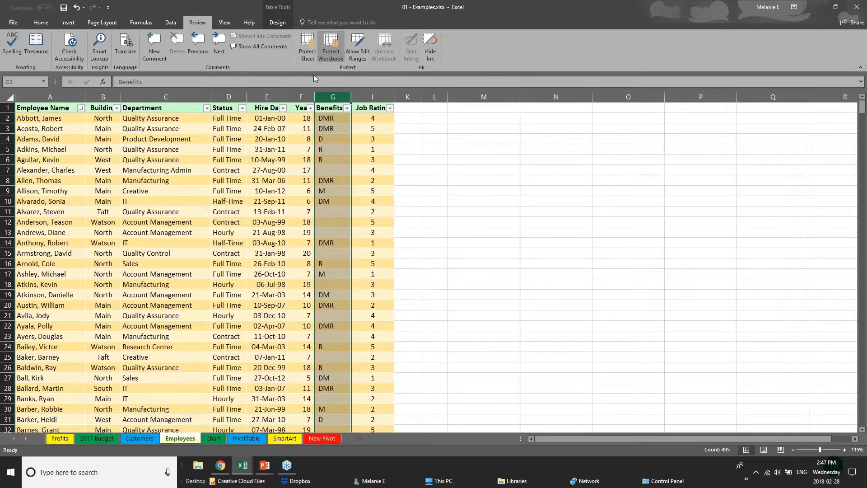
Check the commands available on the Benefits column and inspect the Department, Status and Hire Date columns of the Employees sheet.
right_click(324, 96)
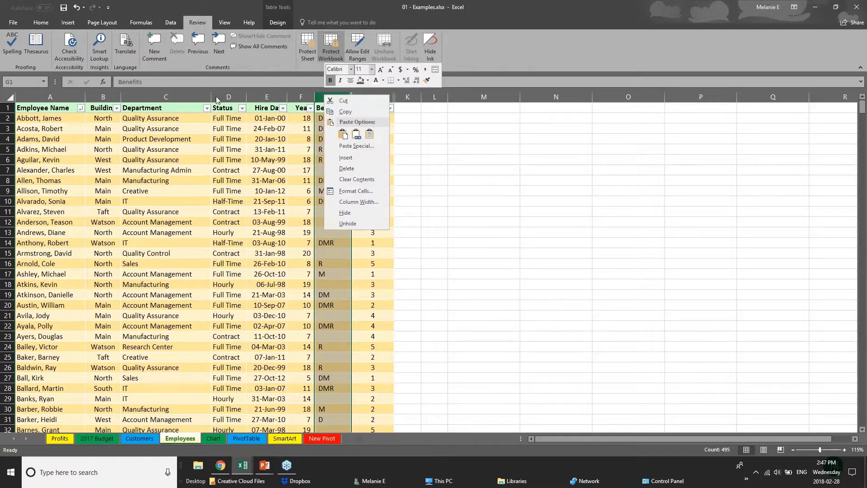
key("Escape")
left_click(194, 97)
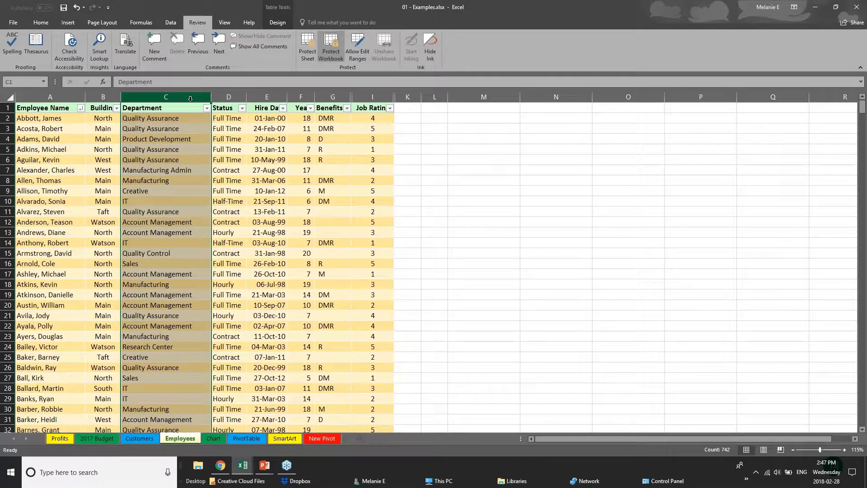
left_click(225, 96)
left_click(272, 95)
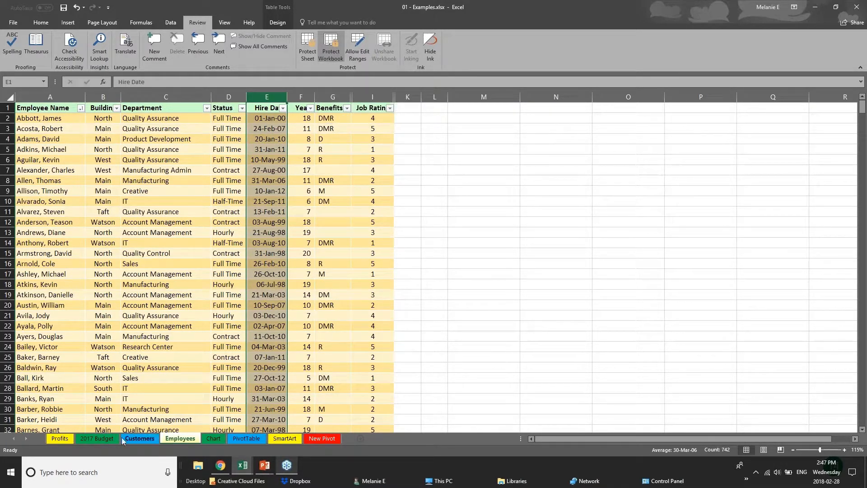
Look through the 2017 Budget, Chart, PivotTable and Customers sheets and check which sheet commands the protected workbook allows on Employees.
left_click(97, 440)
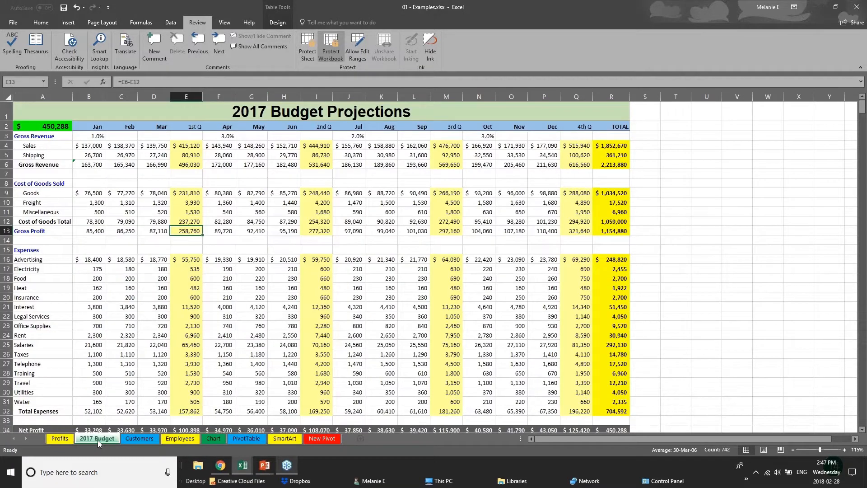
left_click(180, 438)
left_click(210, 437)
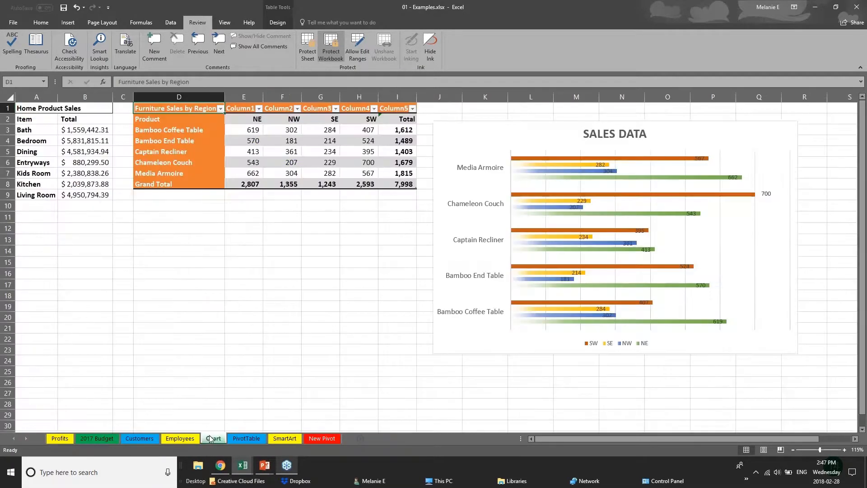
left_click(242, 439)
left_click(135, 438)
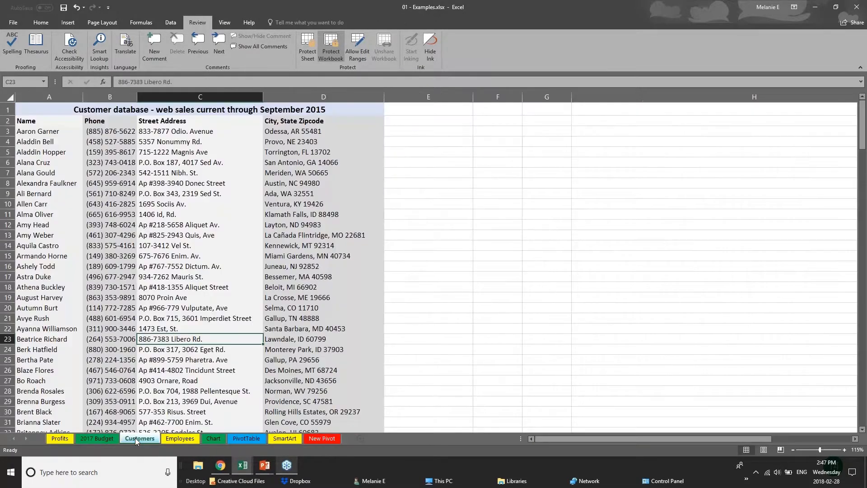
left_click(185, 439)
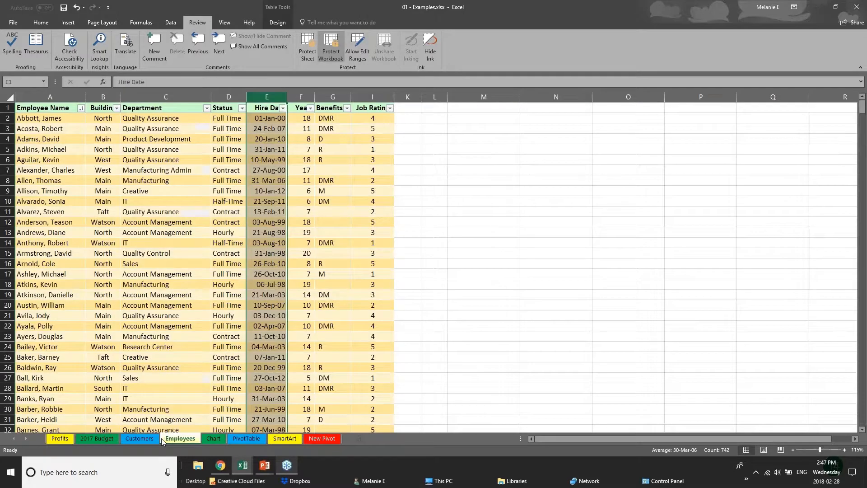
right_click(185, 440)
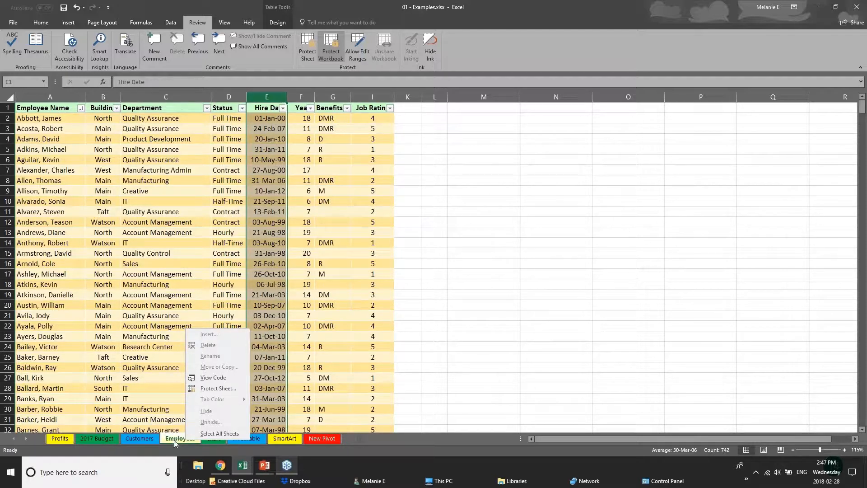
Unprotect the workbook's structure by entering the workbook password and hide the Employees sheet.
left_click(336, 54)
type("p")
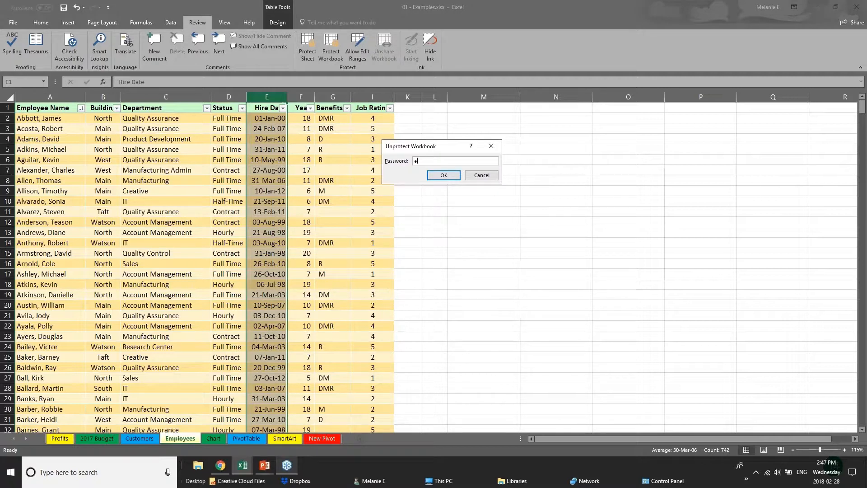
key("Return")
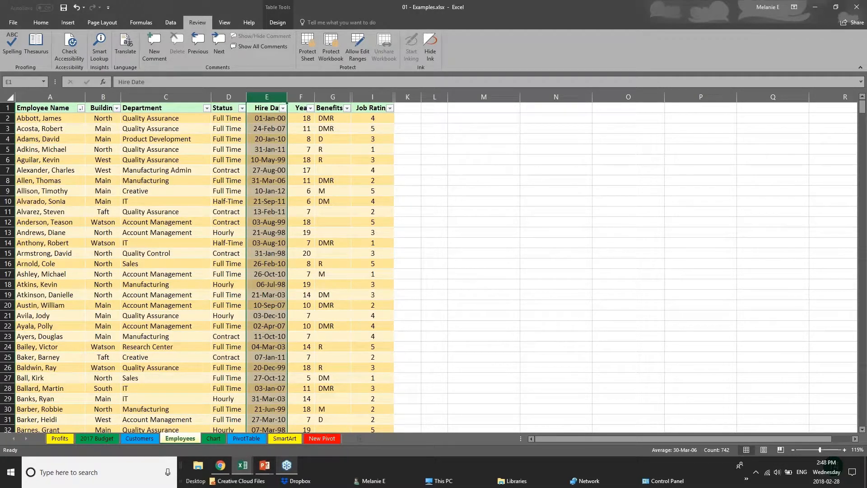
right_click(189, 438)
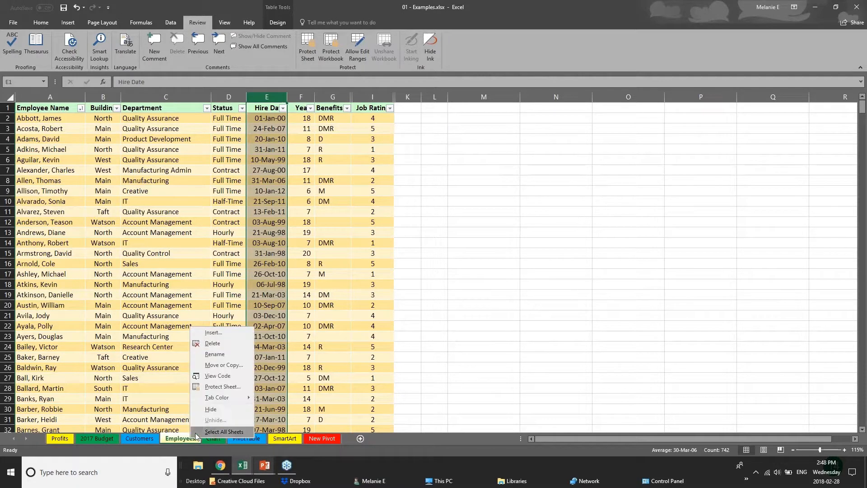
left_click(210, 409)
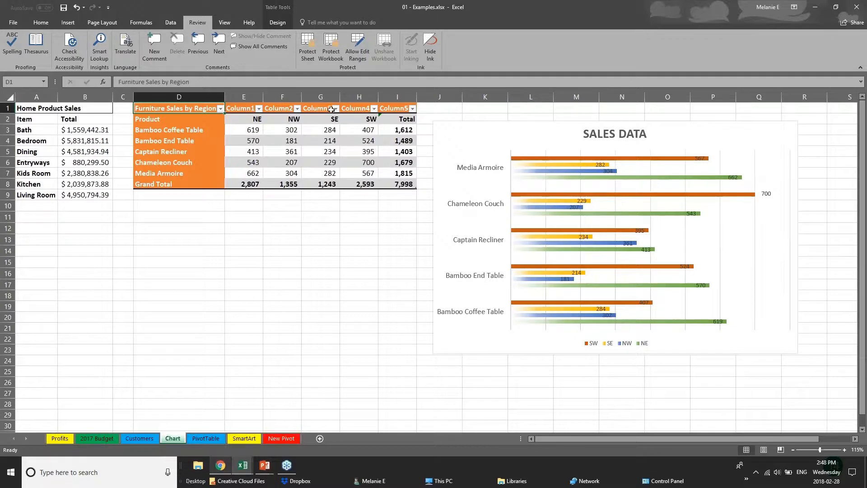
Protect the workbook's structure again, entering and confirming the workbook password.
left_click(335, 55)
type("12")
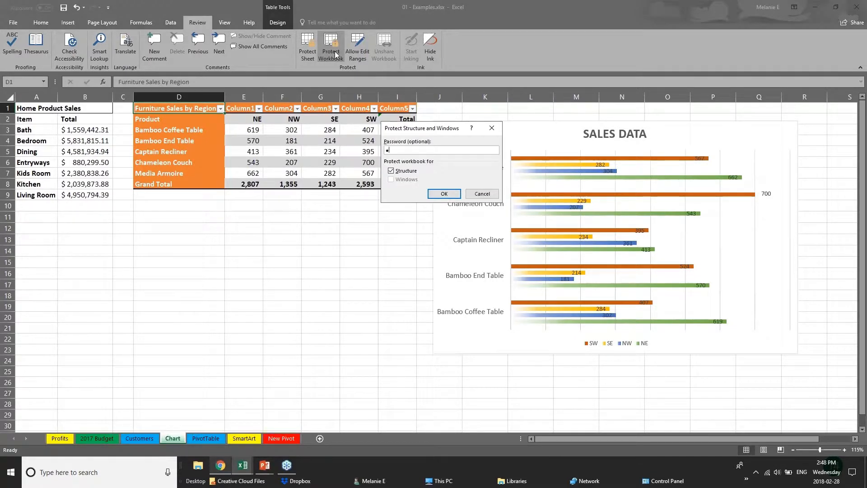
key("Return")
type("12")
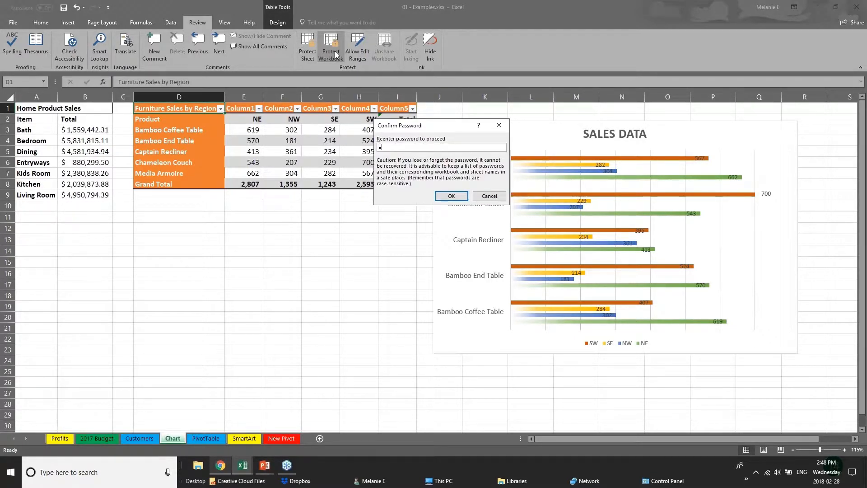
key("Return")
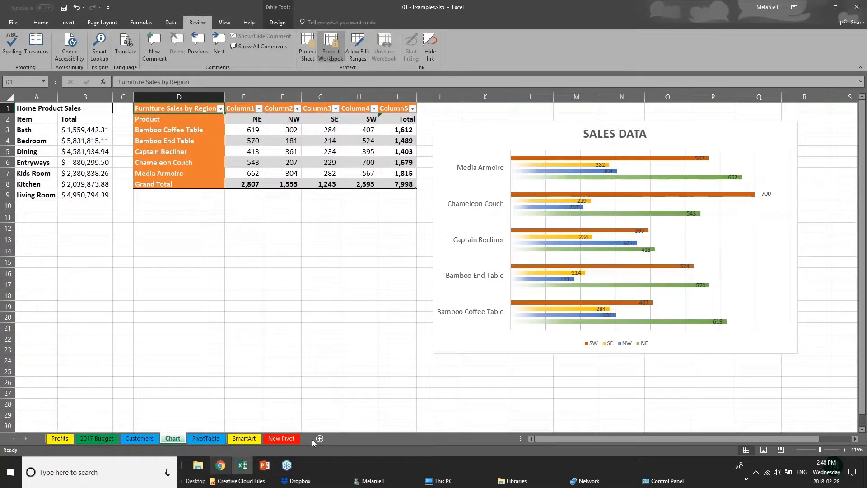
Examine the Customers, Chart and PivotTable sheets and the sheet commands available on PivotTable while the structure is protected.
left_click(155, 439)
left_click(206, 439)
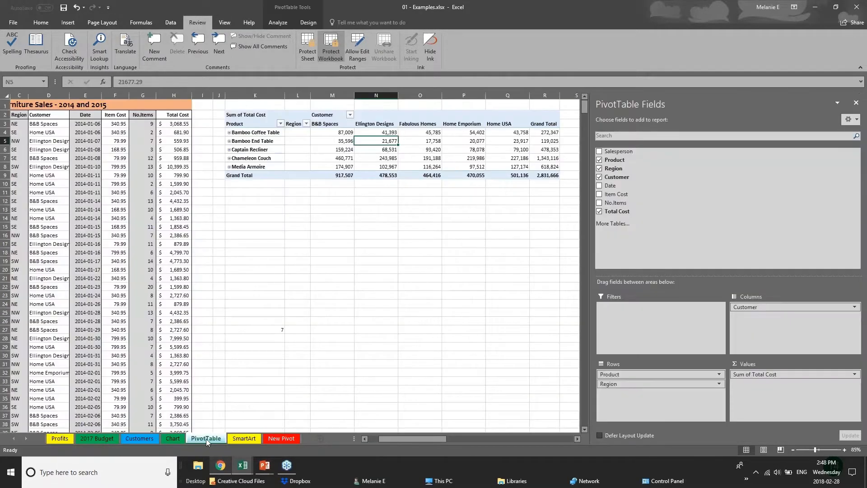
right_click(206, 438)
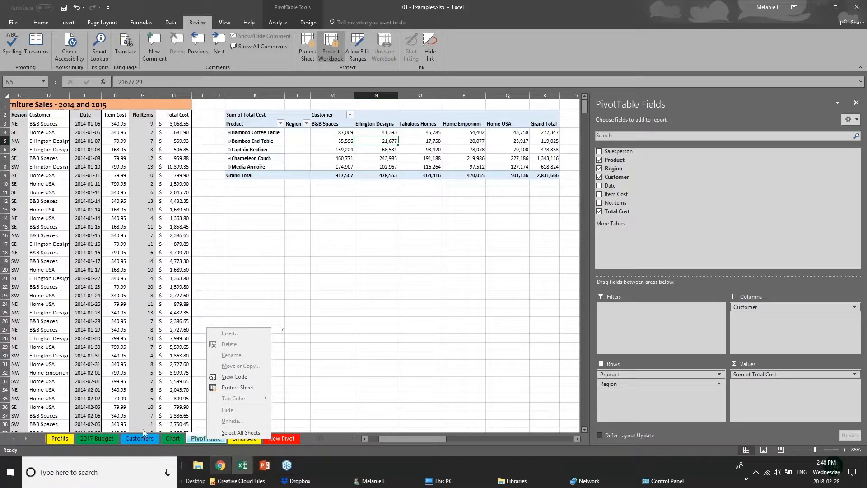
left_click(146, 439)
left_click(151, 438)
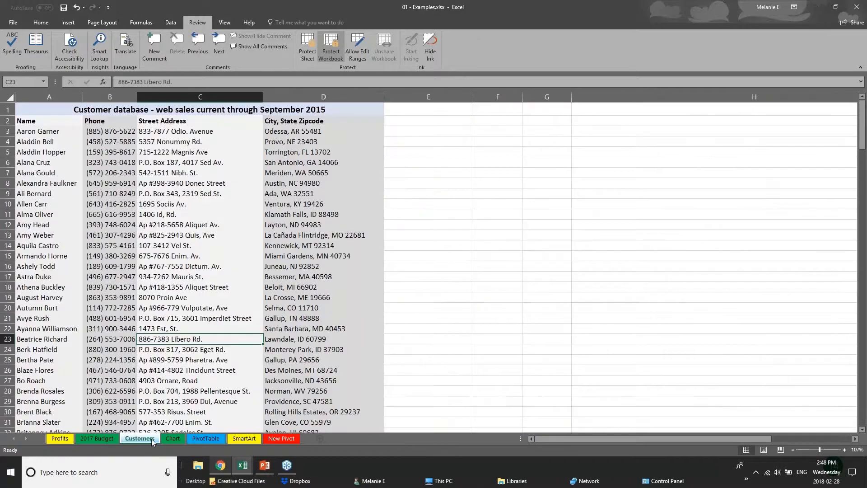
left_click(173, 438)
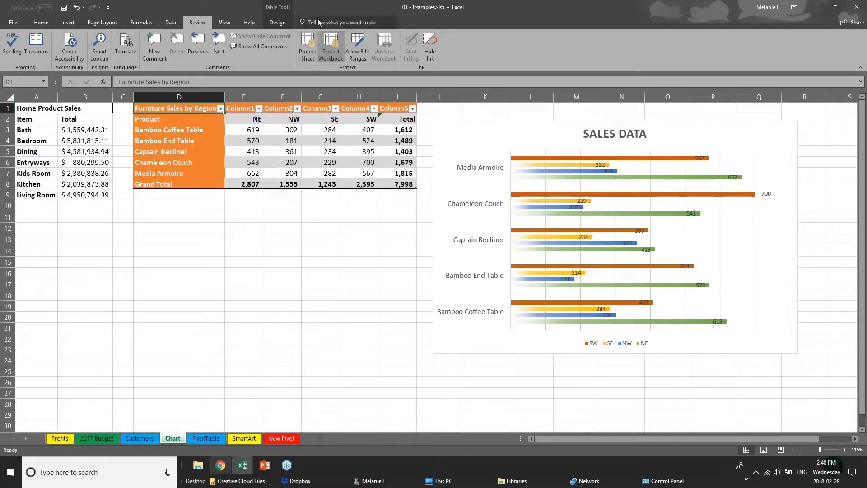
Remove the workbook's structure protection by entering the workbook password on the Chart sheet.
left_click(329, 43)
type("123")
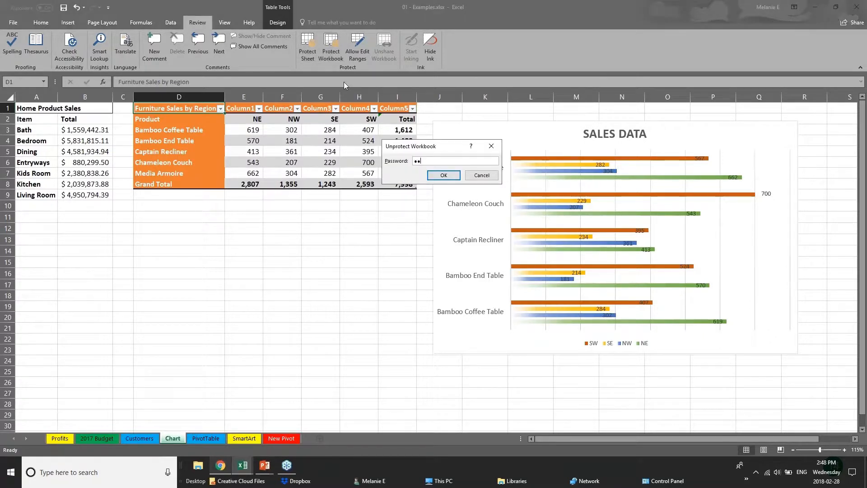
key("Return")
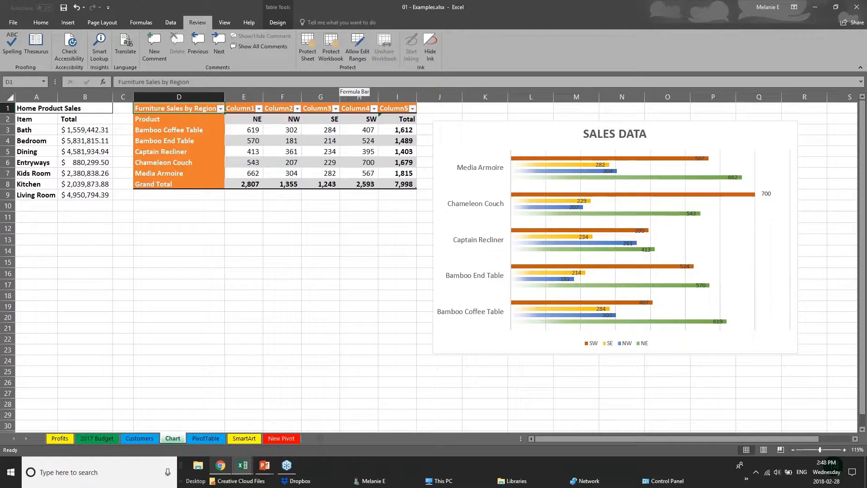
Share the workbook by uploading a copy of it to the personal OneDrive.
left_click(267, 472)
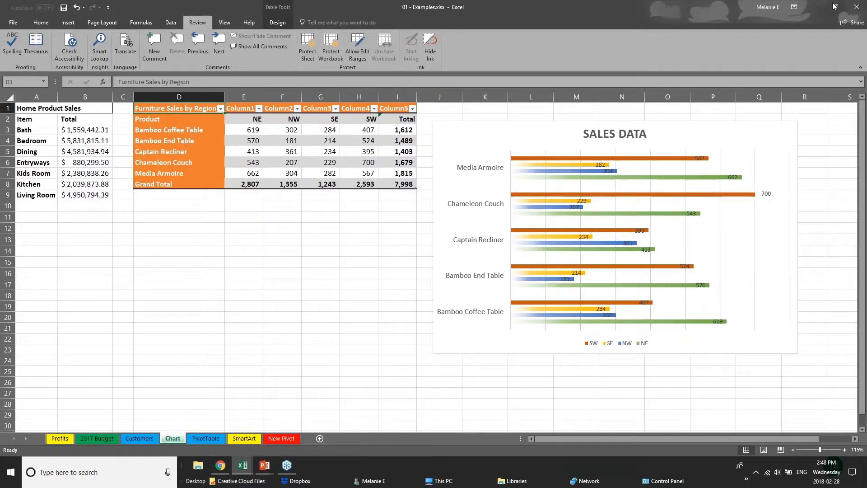
left_click(857, 7)
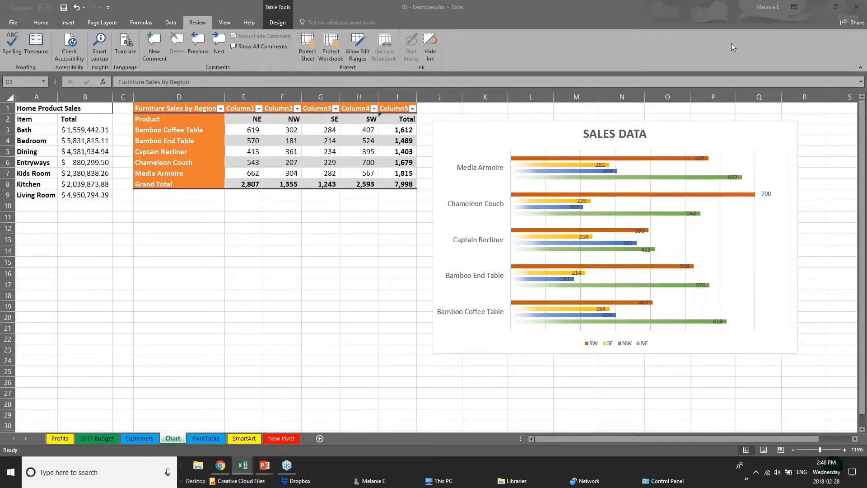
left_click(847, 24)
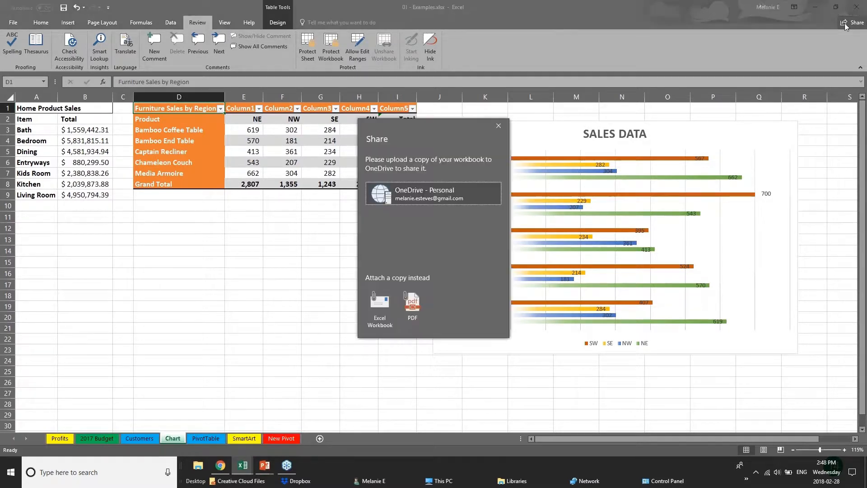
left_click(379, 195)
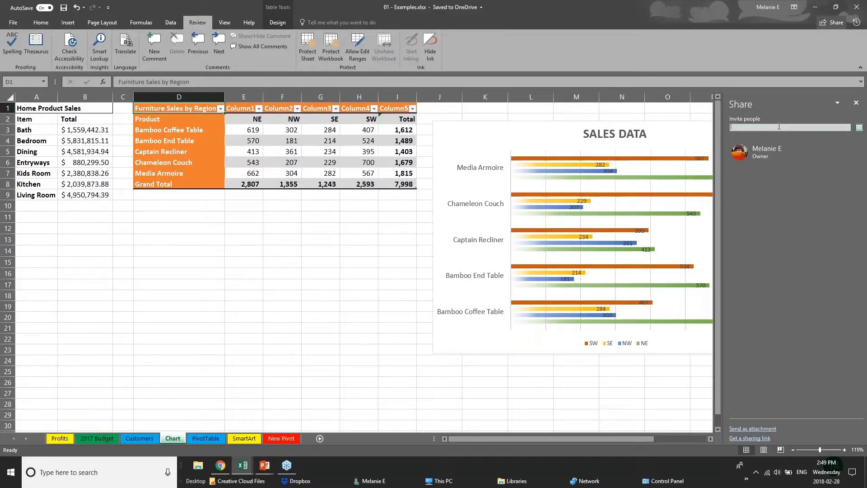
Fill in a contact's e-mail as the invitee, try the Can view permission, and close sharing without sending the invitation.
type("chery")
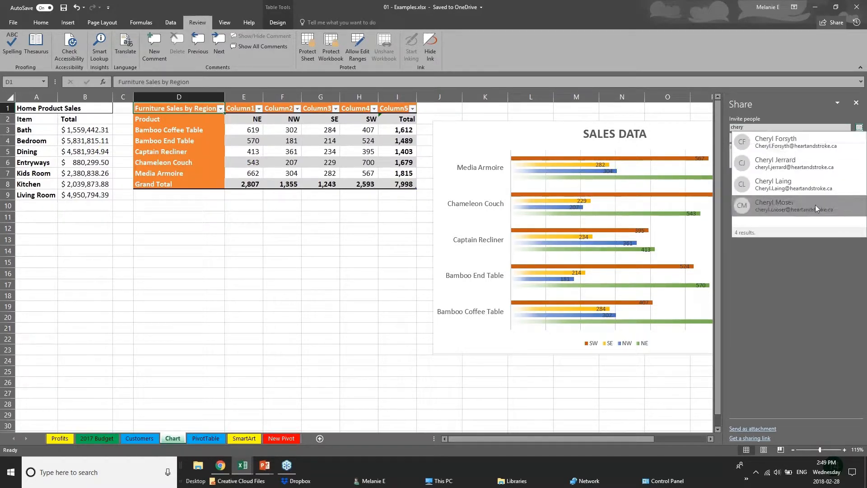
left_click(815, 188)
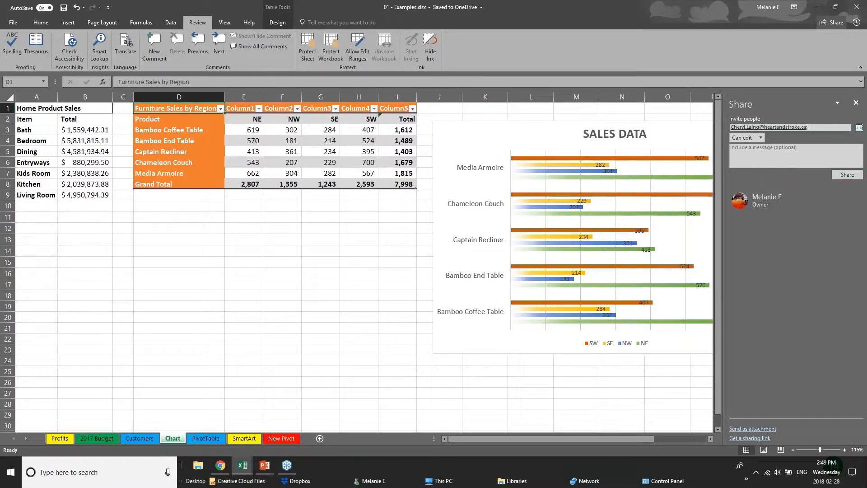
left_click(759, 137)
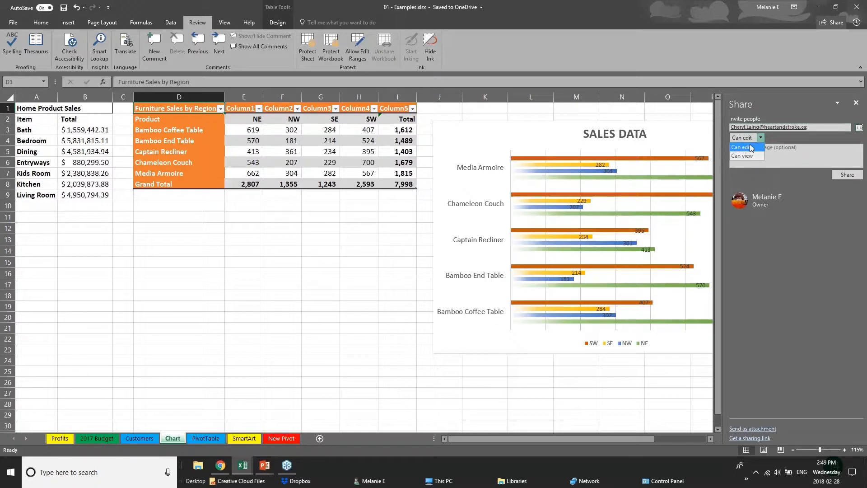
left_click(751, 156)
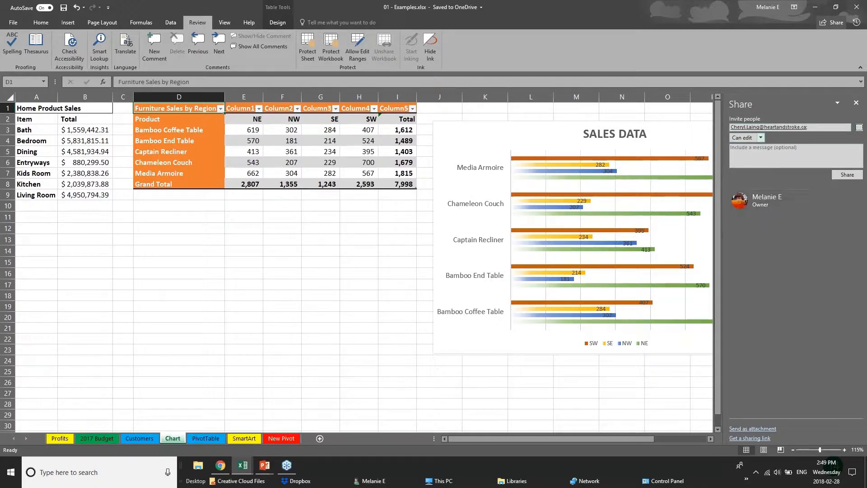
left_click(856, 103)
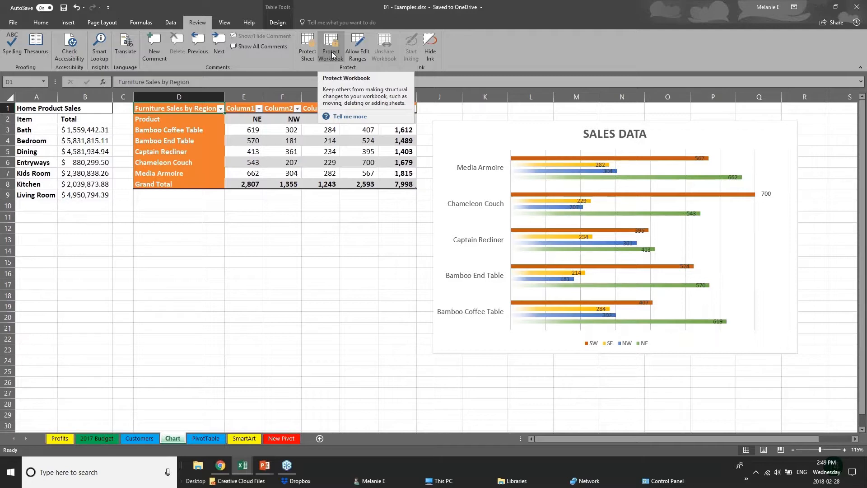
Switch to the PowerPoint slide show and advance past Excel 2016 Features to the Quick Analysis Tool slide.
left_click(265, 465)
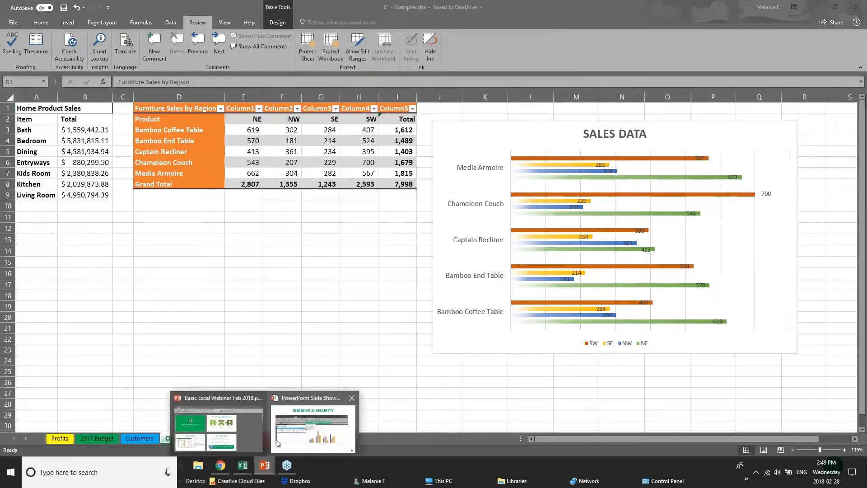
left_click(278, 443)
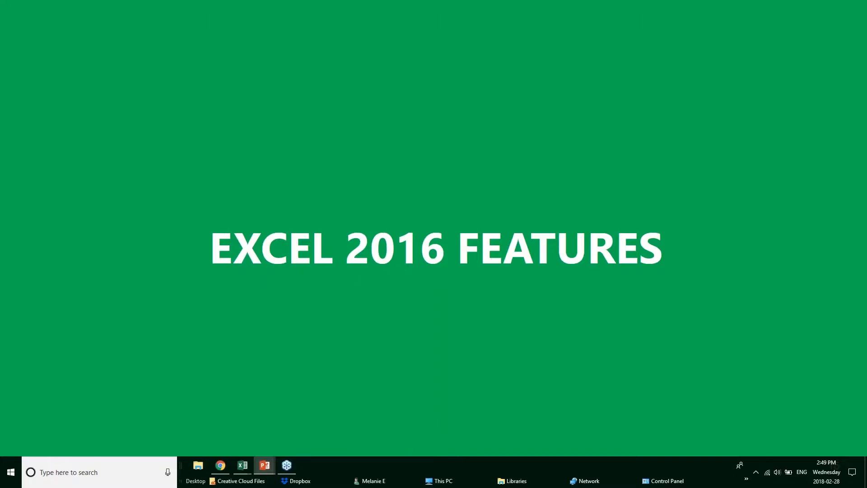
key("Right")
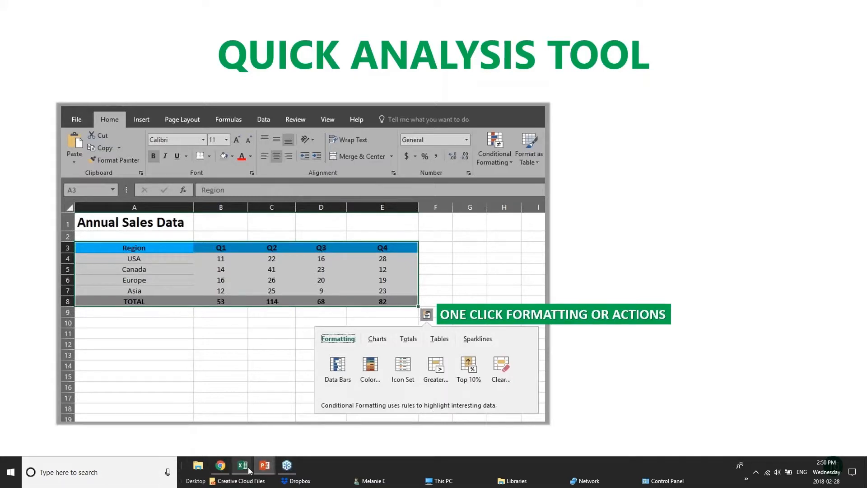
Switch to the Webinar Sample Workbook v1 in Excel and select cell F11 beside the chart on the Sales Data sheet.
mouse_move(247, 468)
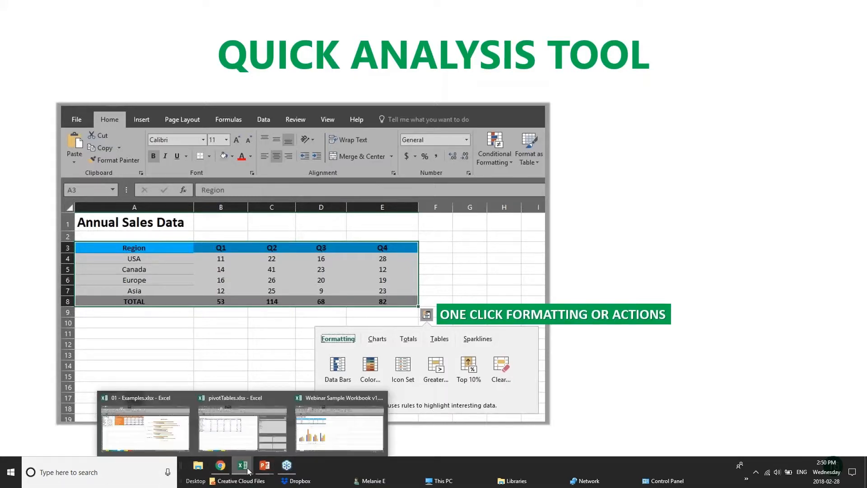
left_click(330, 432)
left_click(321, 201)
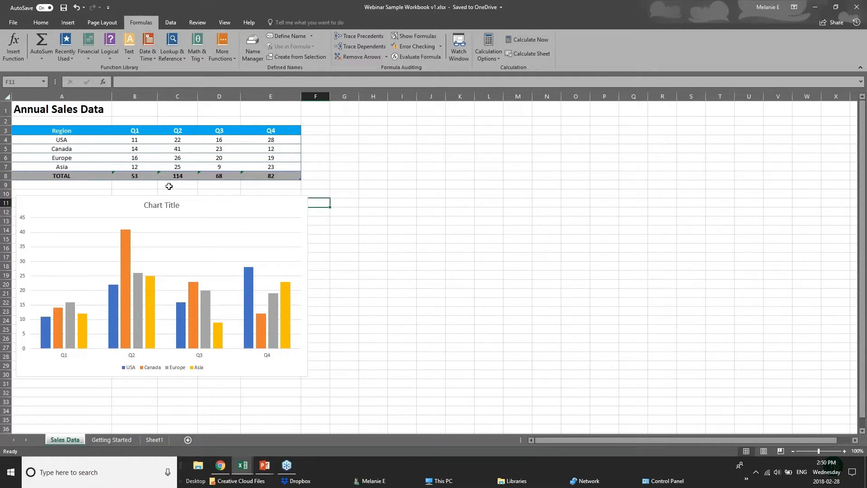
Apply a color scale and data bars to the quarterly figures of the Annual Sales Data table with Quick Analysis.
left_click_drag(136, 145, 289, 173)
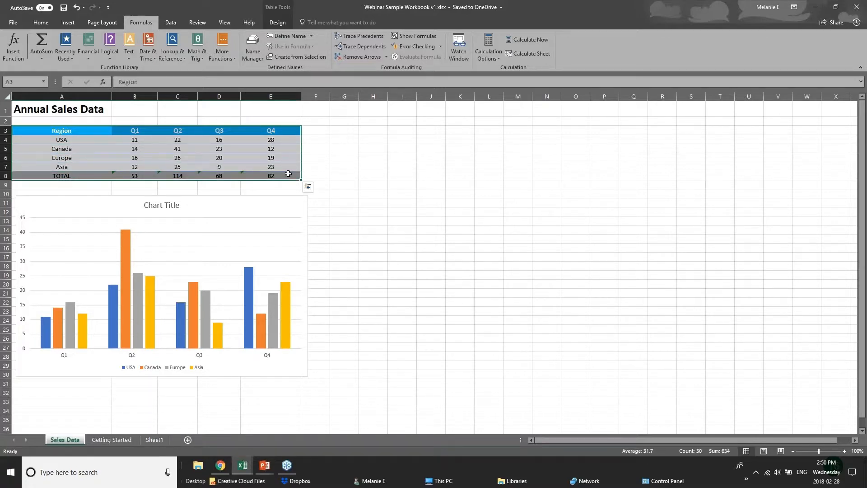
left_click(307, 187)
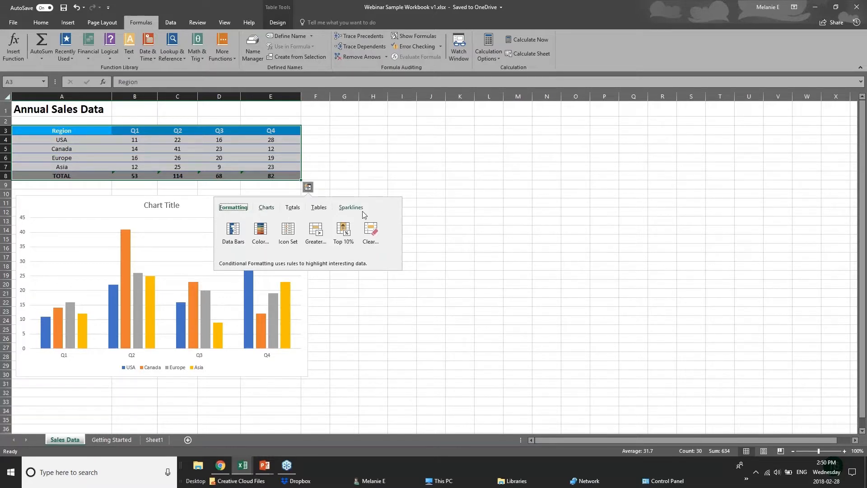
left_click(292, 209)
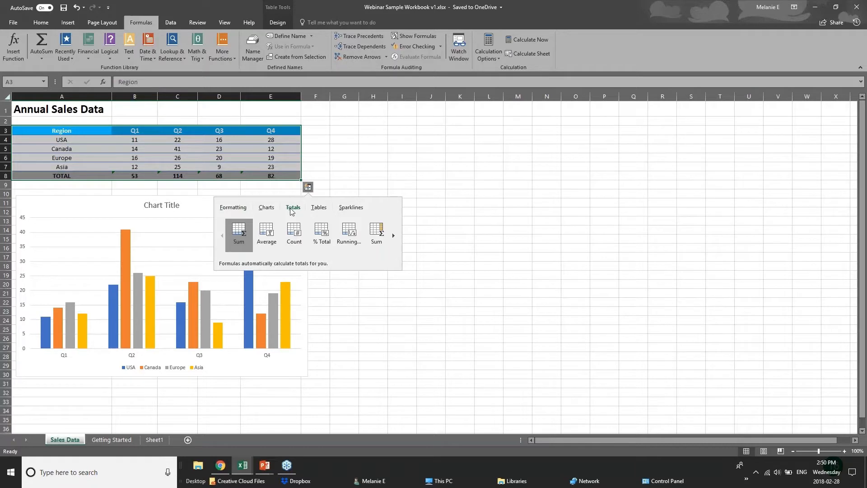
left_click(233, 208)
left_click(261, 236)
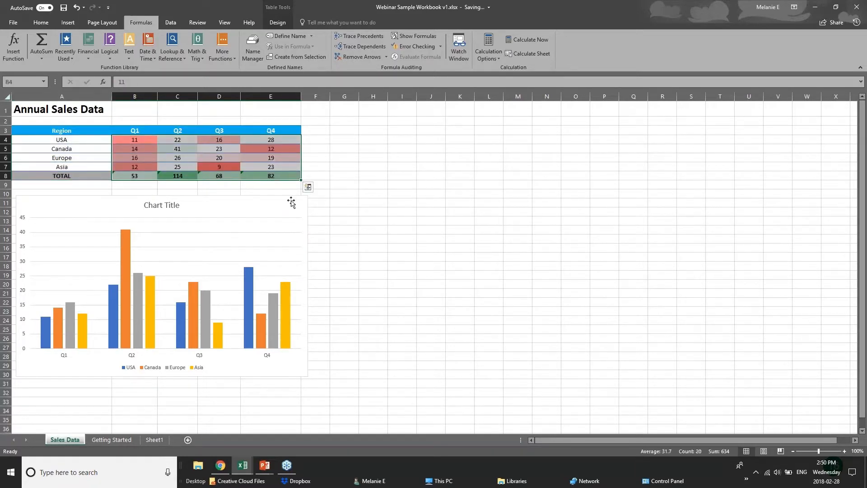
left_click(308, 186)
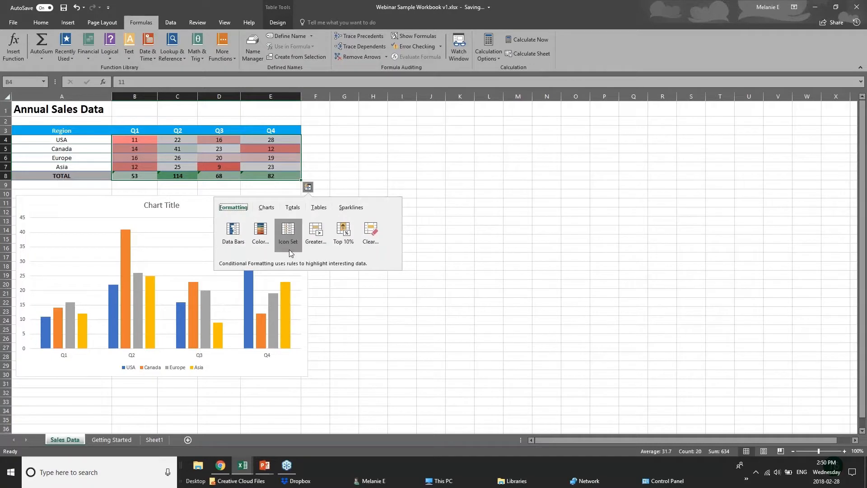
left_click(231, 235)
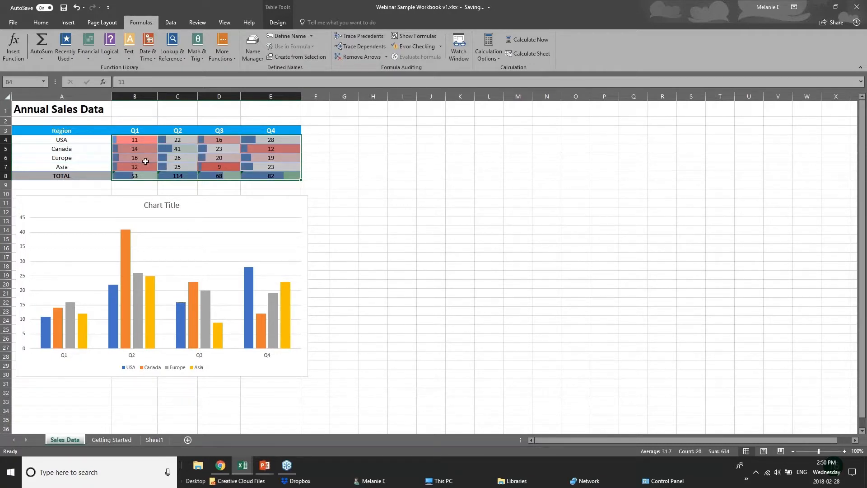
Add a Quick Analysis Greater Than rule with Light Red Fill with Dark Red Text to the quarterly figures B4:E8.
left_click(308, 187)
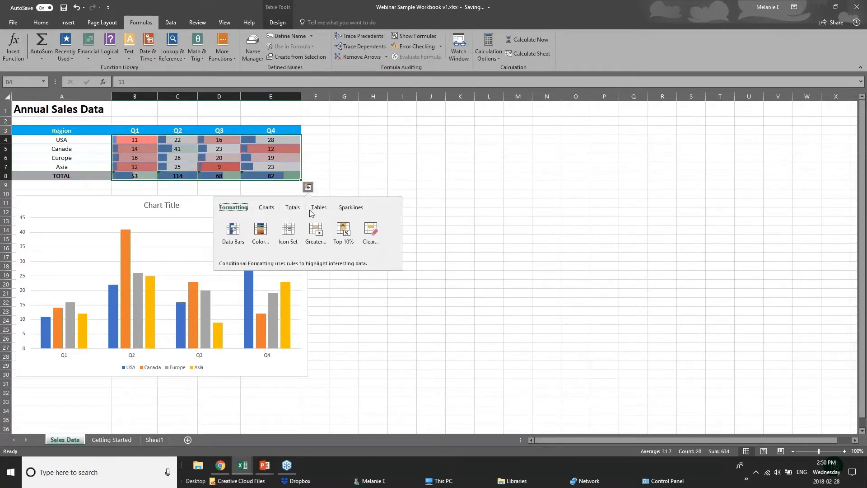
left_click(317, 239)
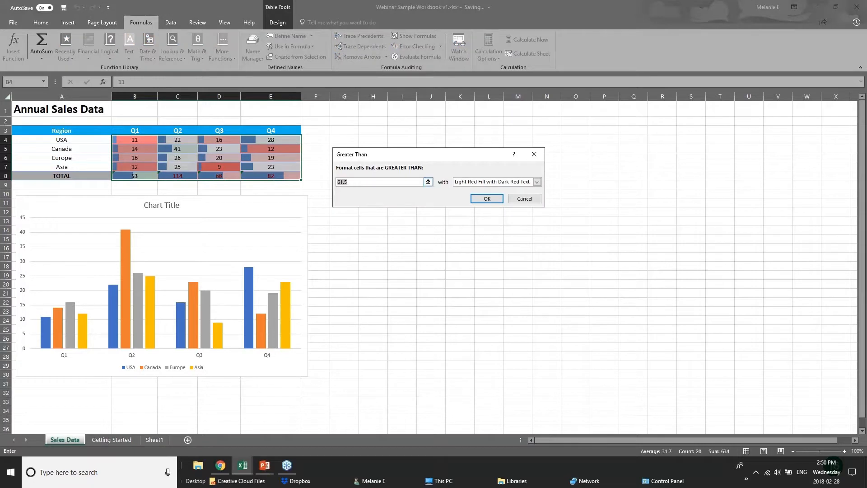
left_click_drag(348, 182, 336, 182)
key("Return")
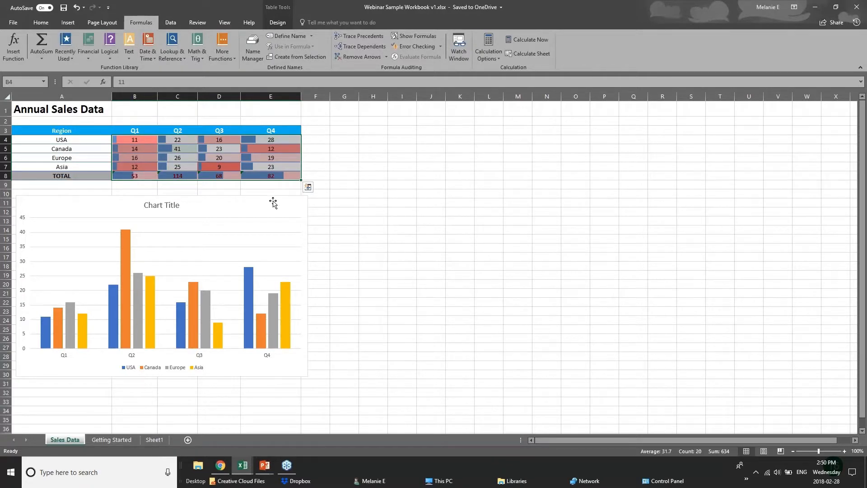
left_click(273, 203)
left_click(248, 176)
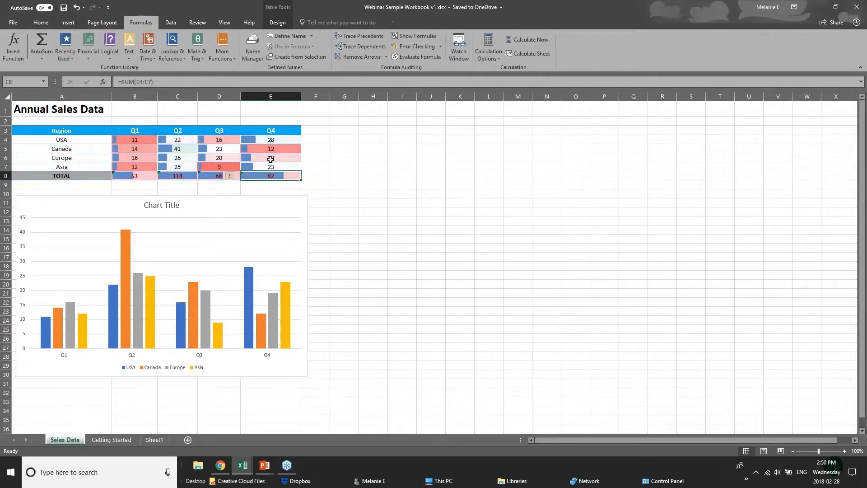
left_click(303, 170)
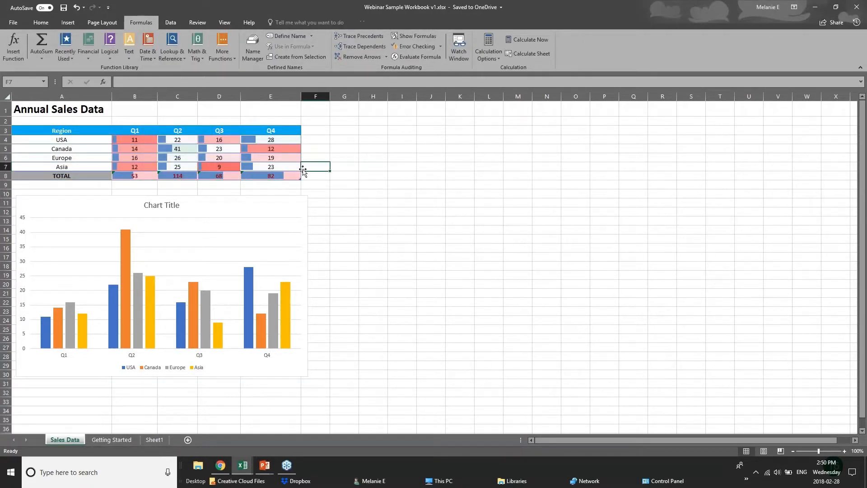
Examine the Quick Analysis chart suggestions for the sales table A3:E8 without inserting one, and deselect the table.
left_click_drag(45, 130, 275, 176)
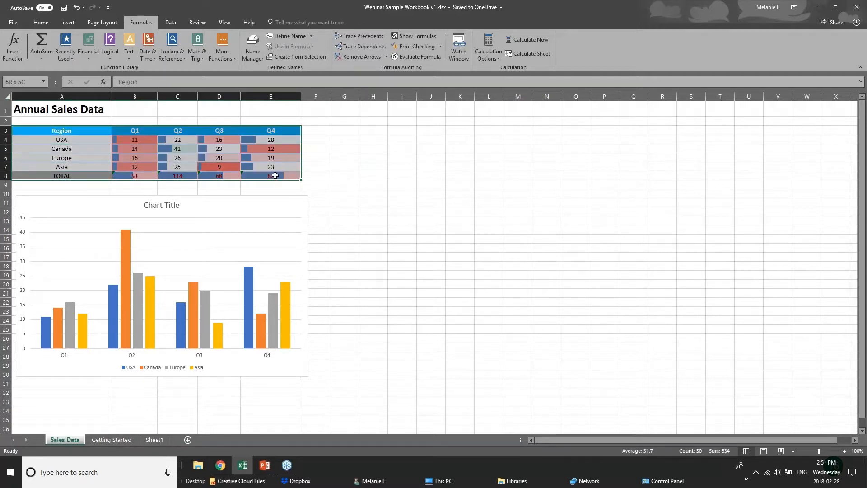
left_click(307, 187)
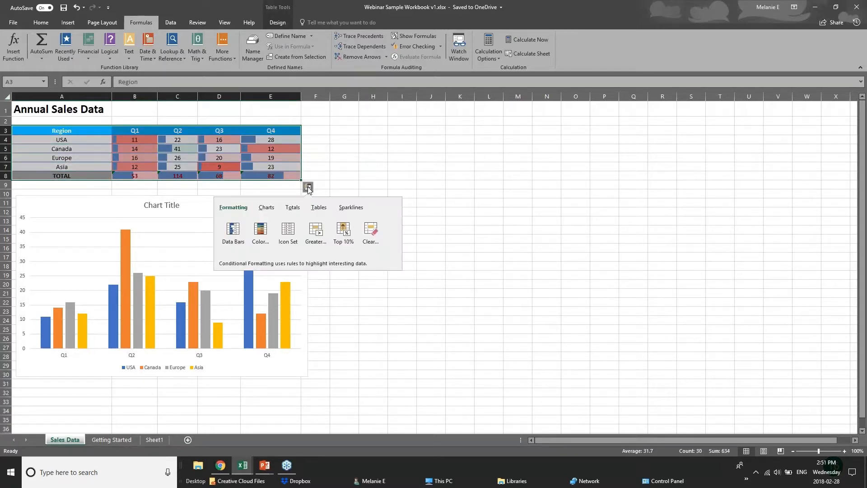
left_click(267, 208)
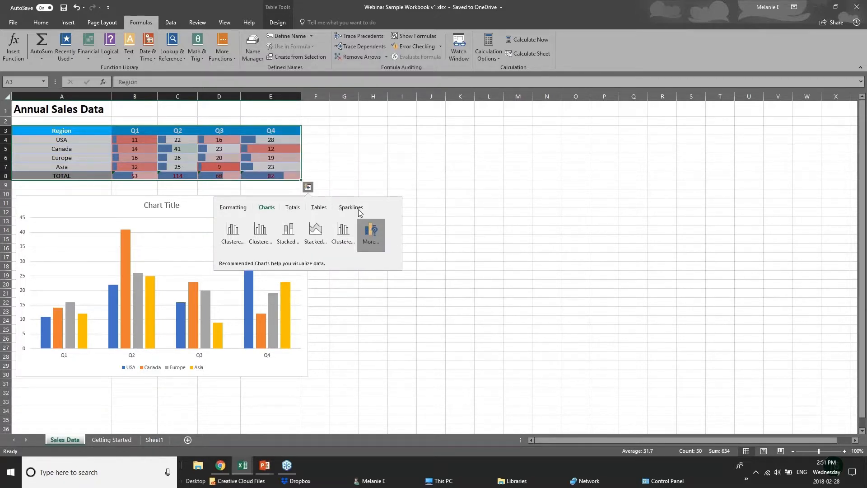
left_click(205, 130)
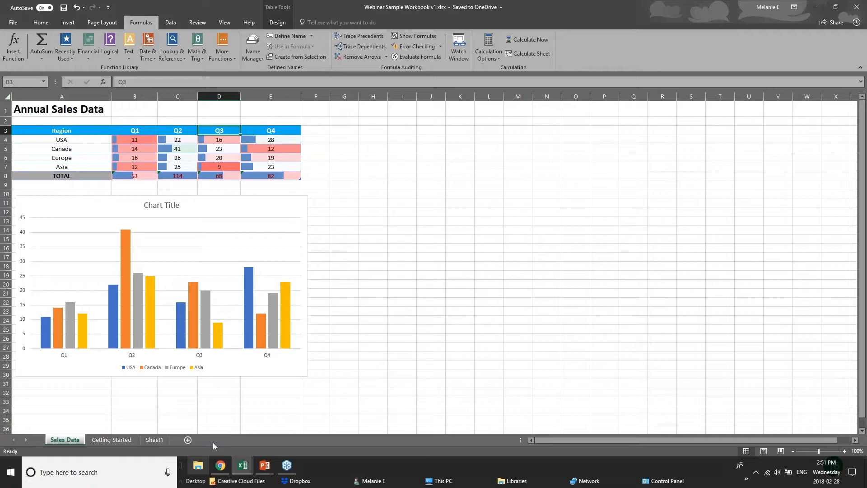
left_click_drag(63, 131, 218, 175)
left_click(315, 176)
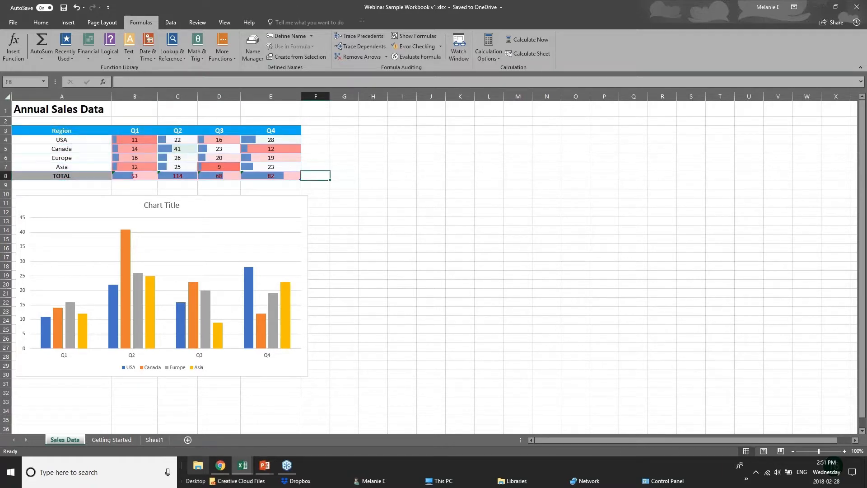
Show the New Charts slide in the PowerPoint slide show and switch back to Excel with the 01 - Examples.xlsx workbook.
left_click(268, 468)
left_click(313, 424)
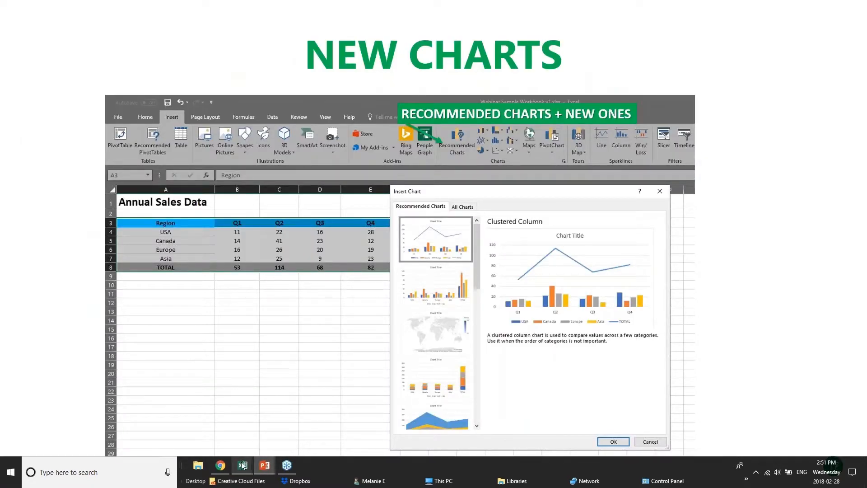
mouse_move(242, 466)
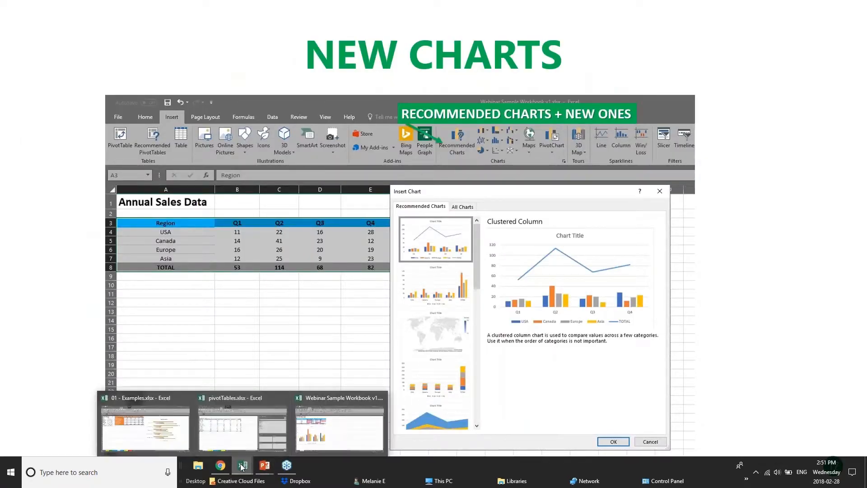
left_click(265, 432)
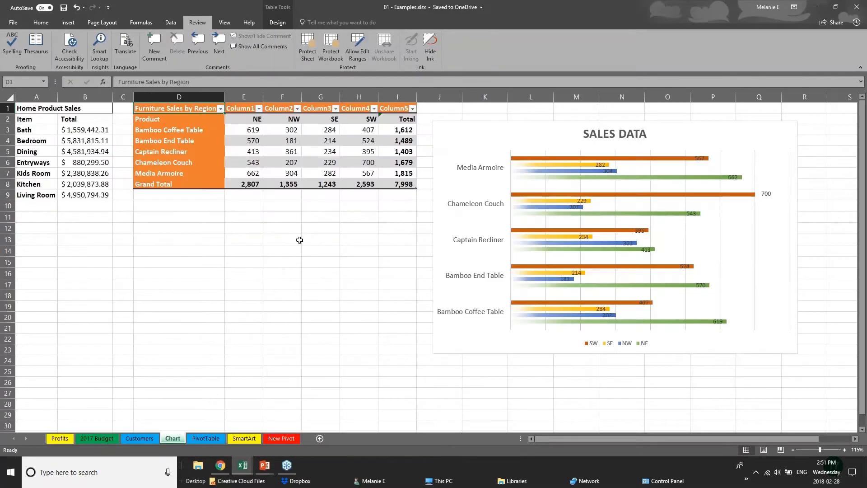
left_click_drag(359, 240, 359, 228)
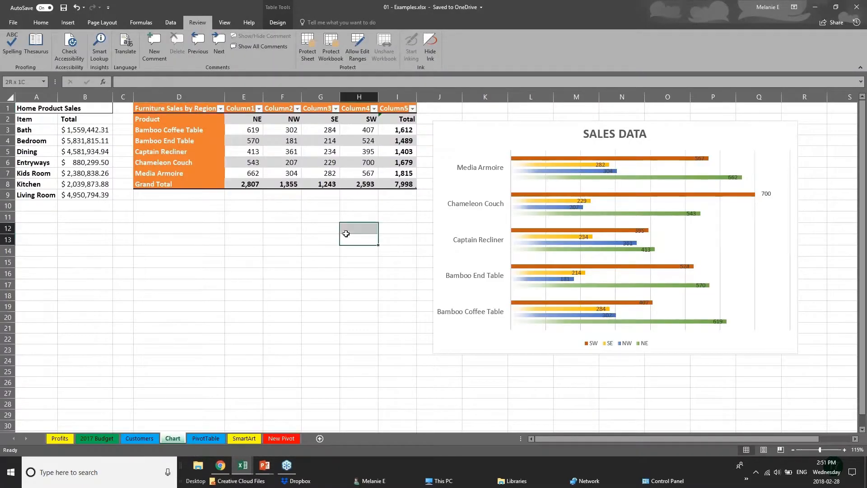
Preview a treemap of the Home Product Sales data without inserting it.
left_click(68, 22)
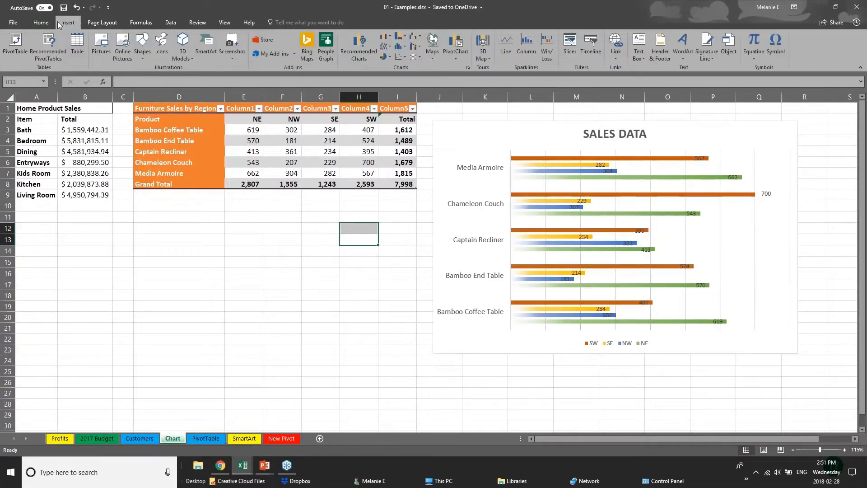
left_click(67, 142)
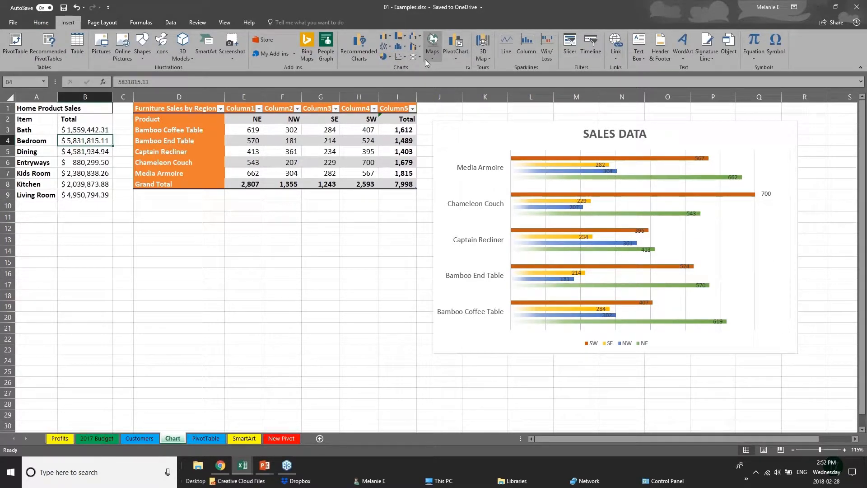
left_click(403, 37)
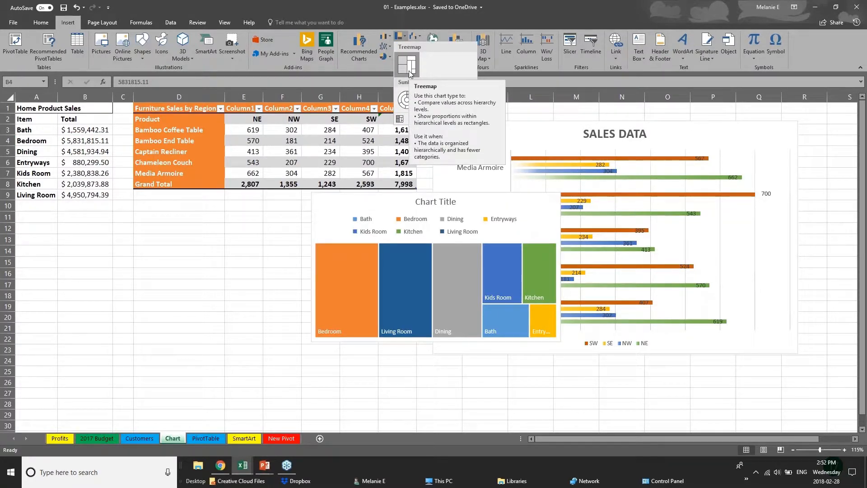
left_click(196, 110)
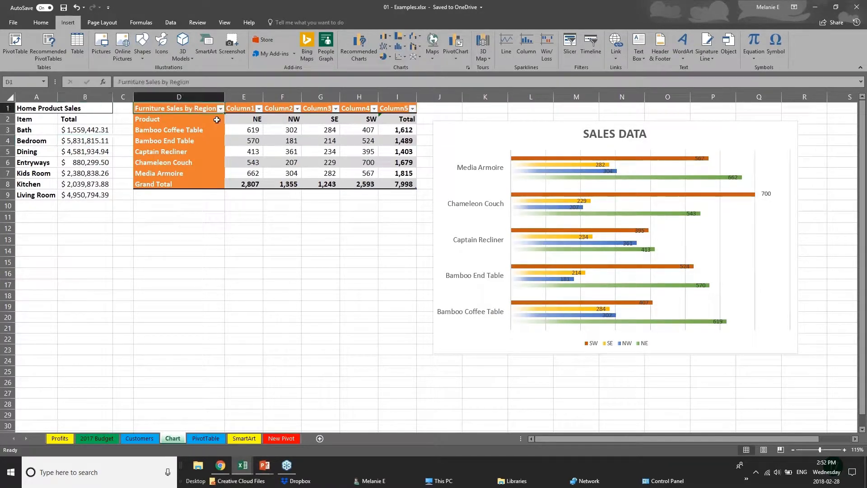
Insert a treemap chart from the furniture sales figures E3:I8 and place it below the table, clear of the Sales Data chart.
left_click_drag(217, 120, 409, 184)
left_click(249, 181)
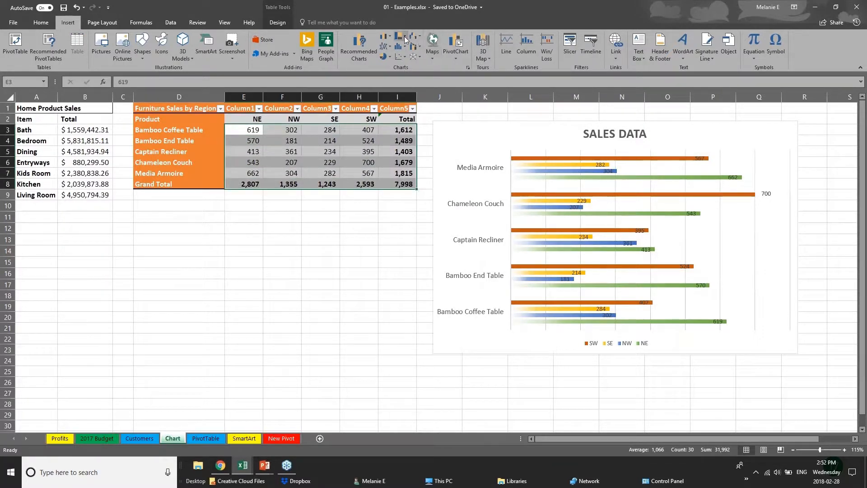
left_click(404, 36)
left_click(413, 66)
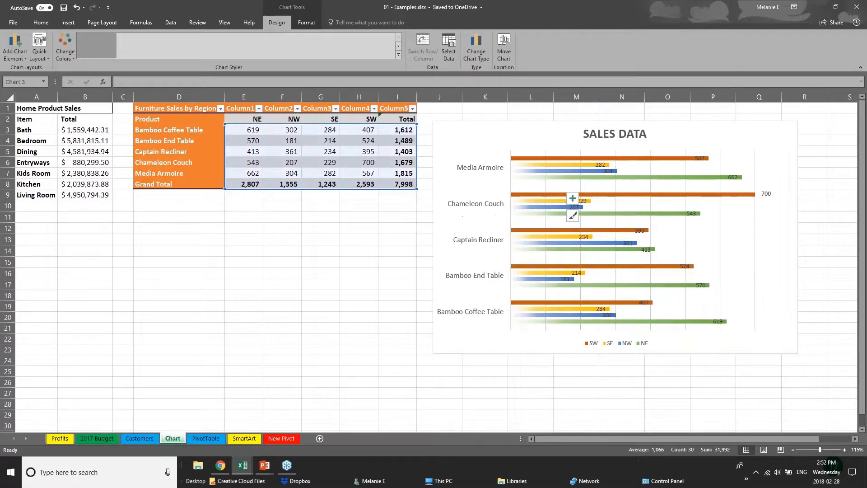
left_click(368, 346)
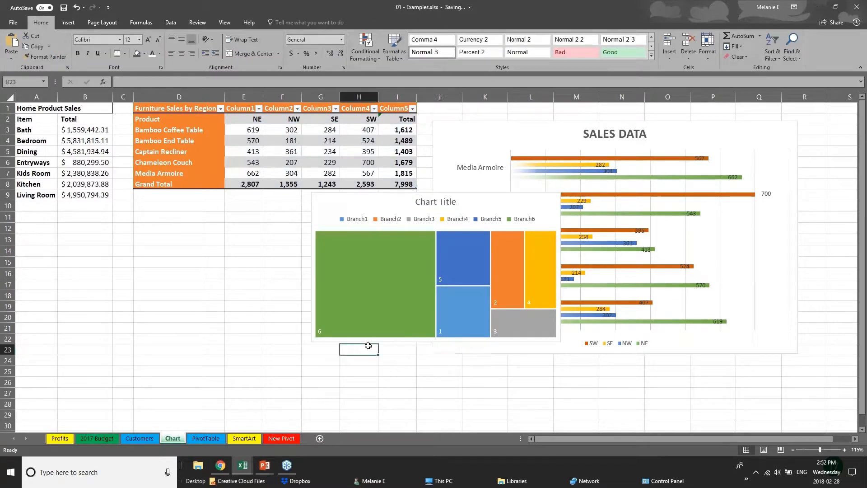
left_click_drag(398, 206, 227, 231)
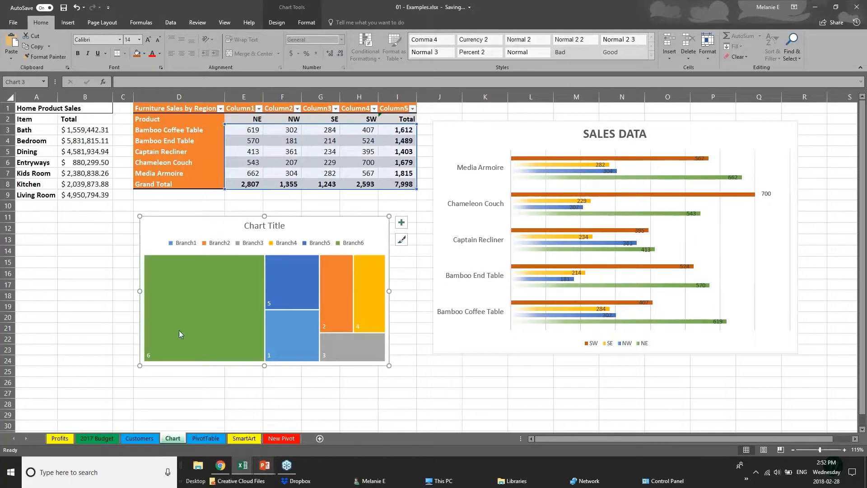
Try to insert another chart with the empty cell B19 selected.
left_click(85, 306)
left_click(67, 23)
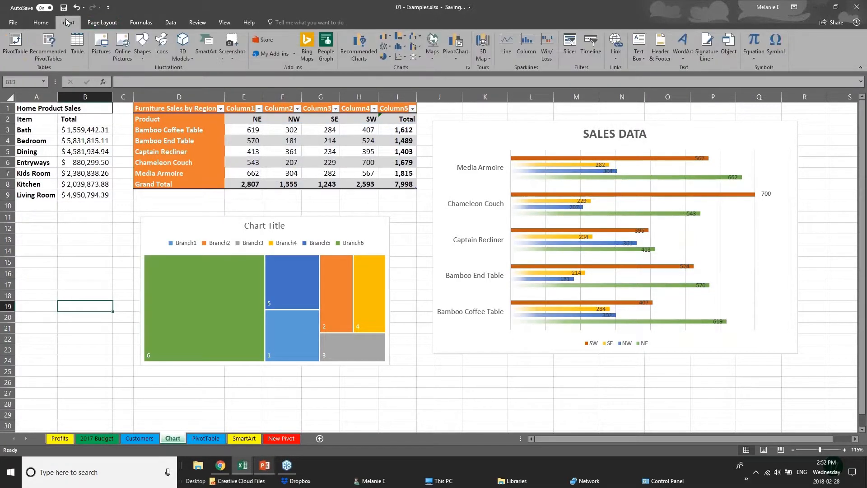
left_click(408, 48)
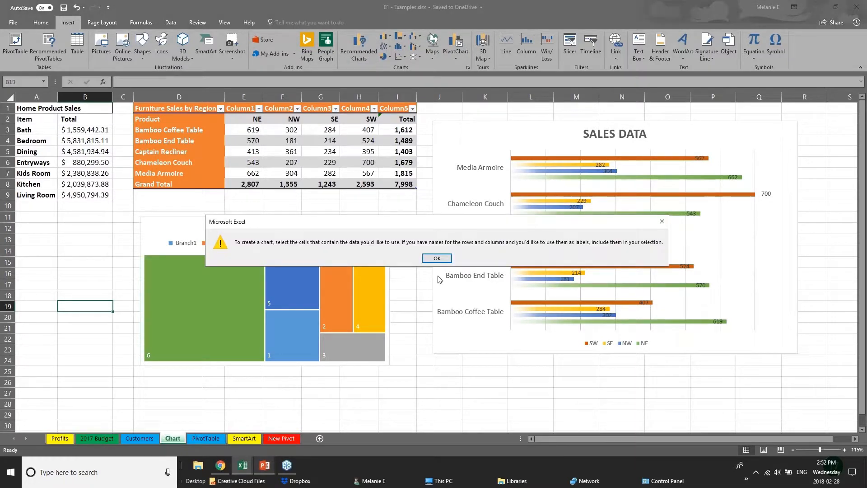
left_click(437, 258)
Preview the waterfall, treemap, box and whisker, and sunburst chart types for the furniture sales figures E3:I8.
left_click(283, 172)
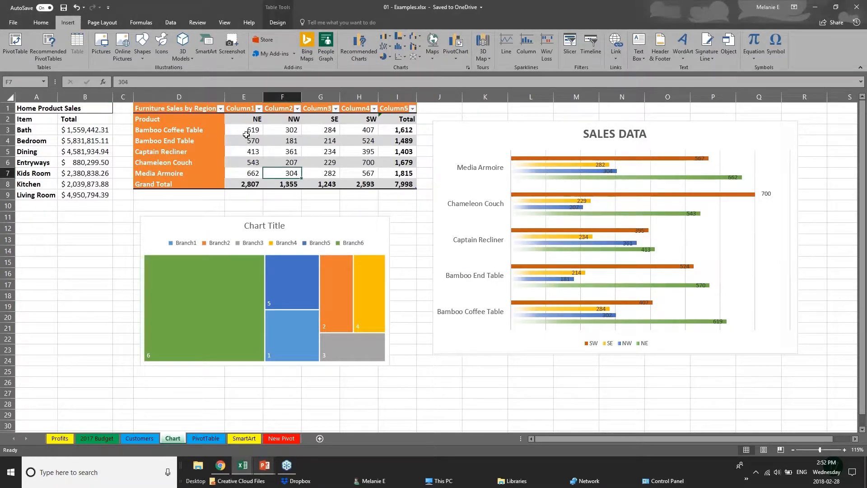
left_click_drag(246, 135, 413, 185)
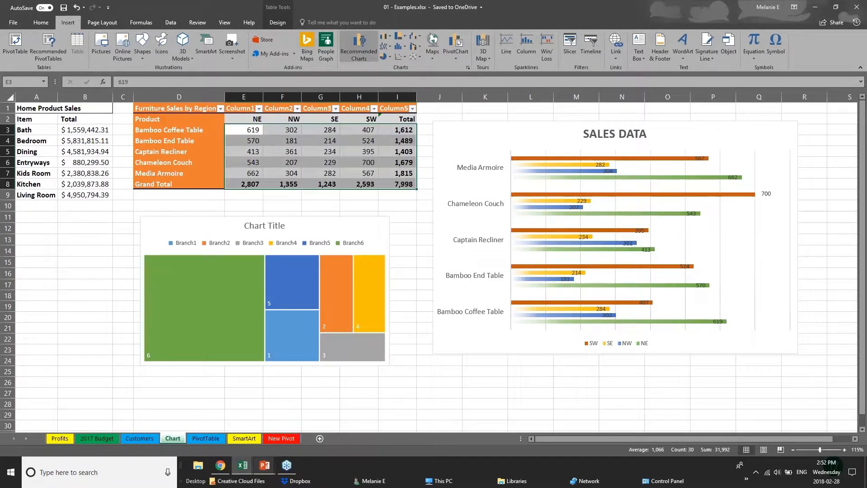
left_click(359, 47)
left_click(365, 114)
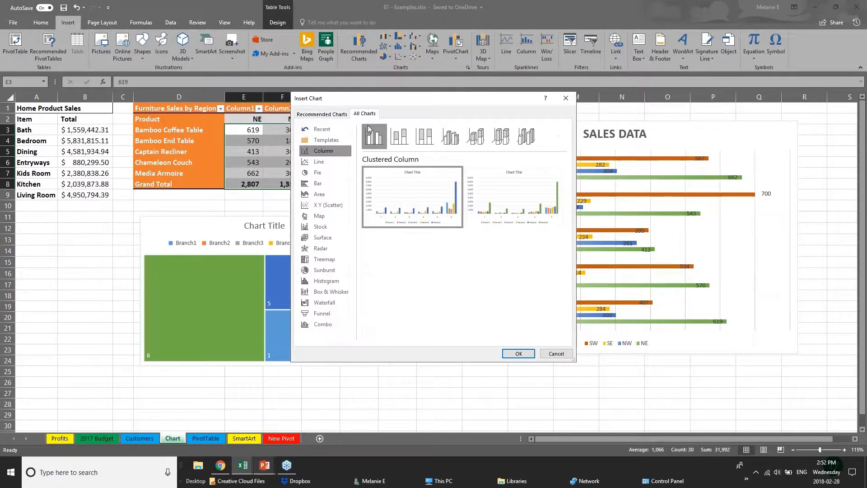
left_click(325, 303)
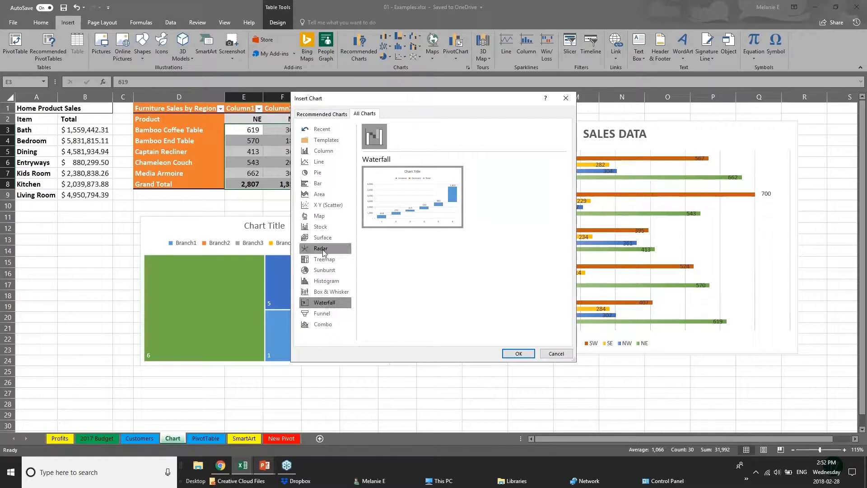
left_click(318, 264)
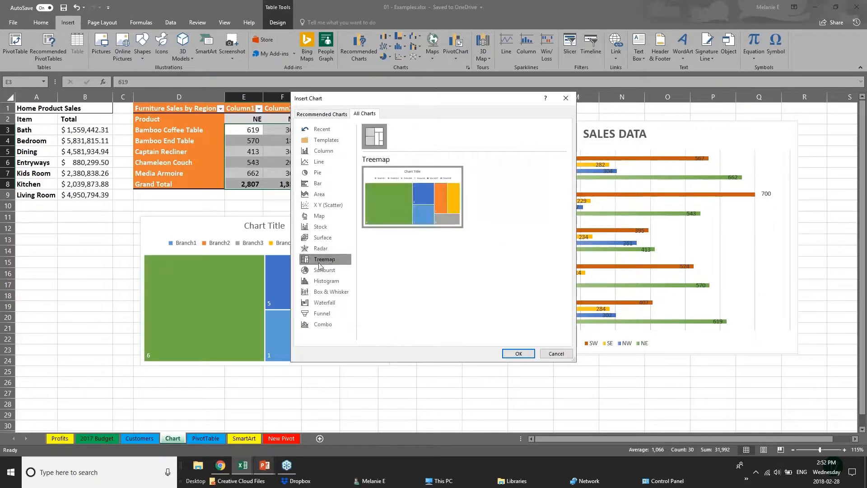
left_click(337, 295)
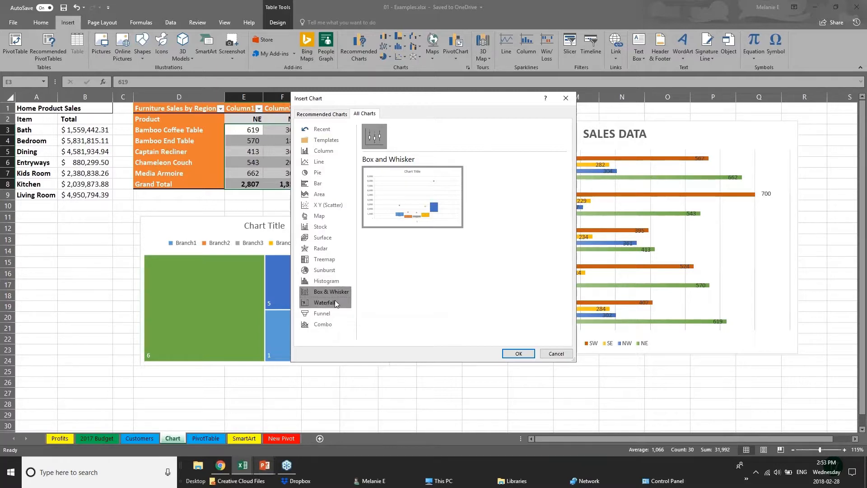
left_click(337, 269)
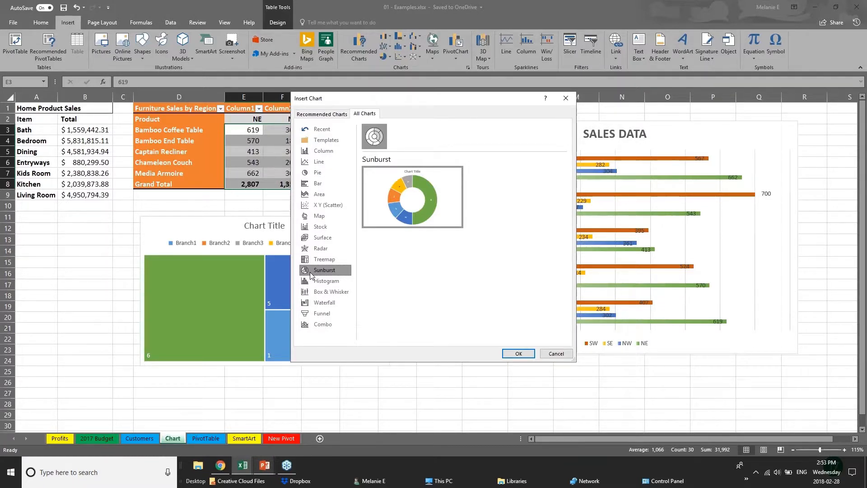
Preview the recommended clustered column and line charts for the selected figures and leave the dialog without inserting one.
left_click(316, 114)
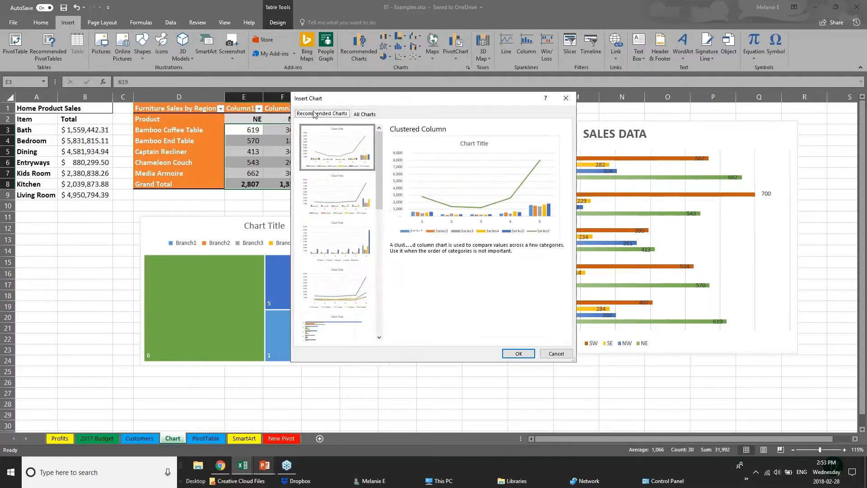
left_click(339, 193)
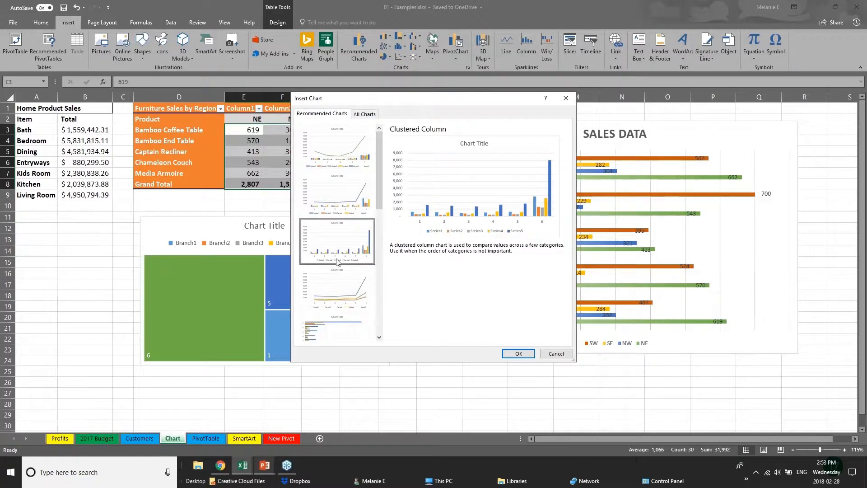
left_click(338, 287)
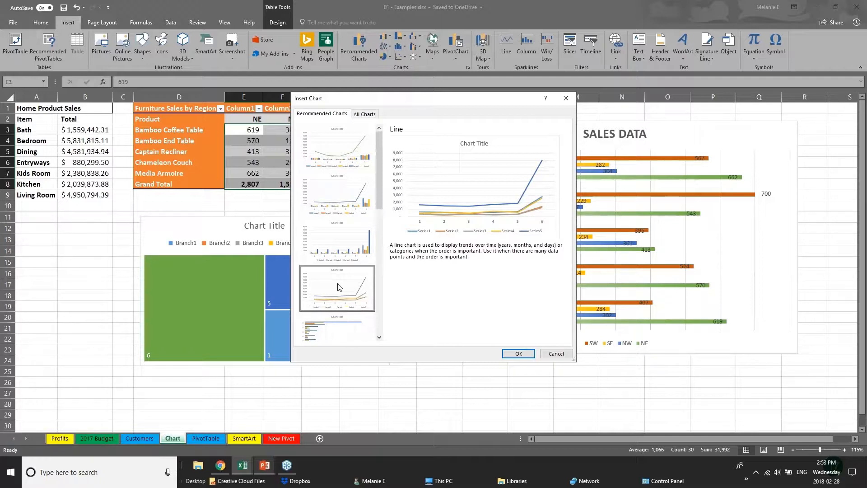
left_click(551, 354)
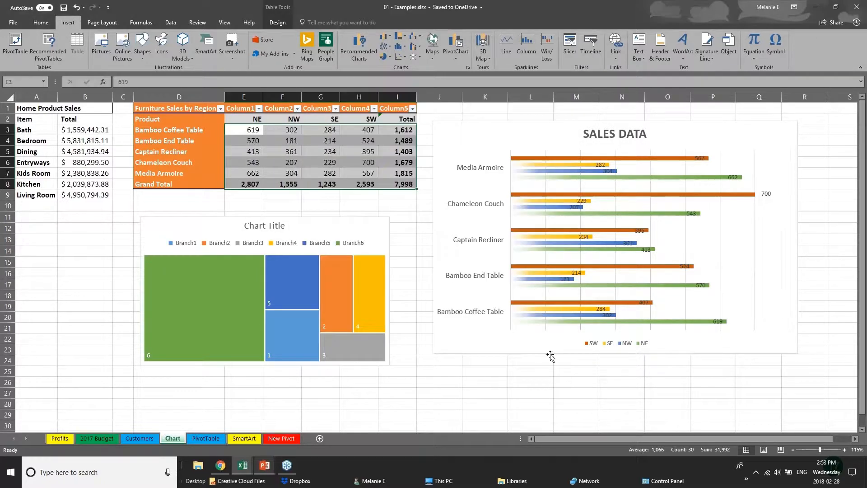
Switch to the PowerPoint slide show and advance from the New Charts slide to the 3D Power Maps slide.
left_click(264, 469)
left_click(303, 431)
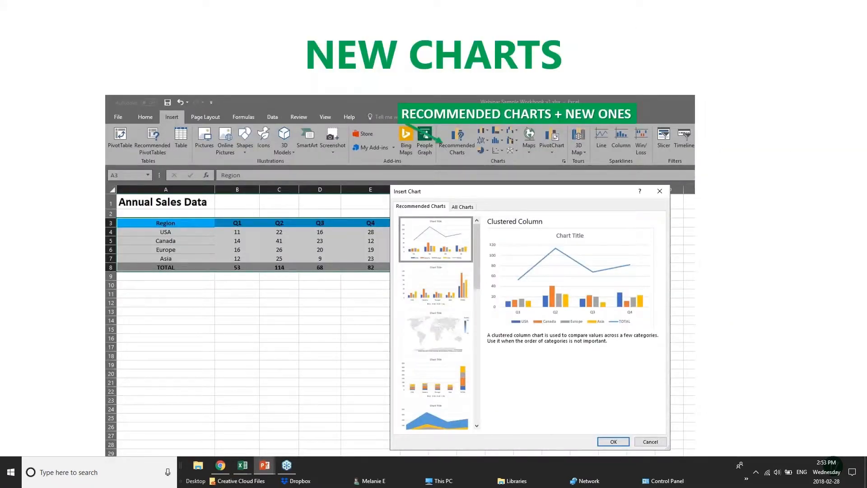
left_click(399, 300)
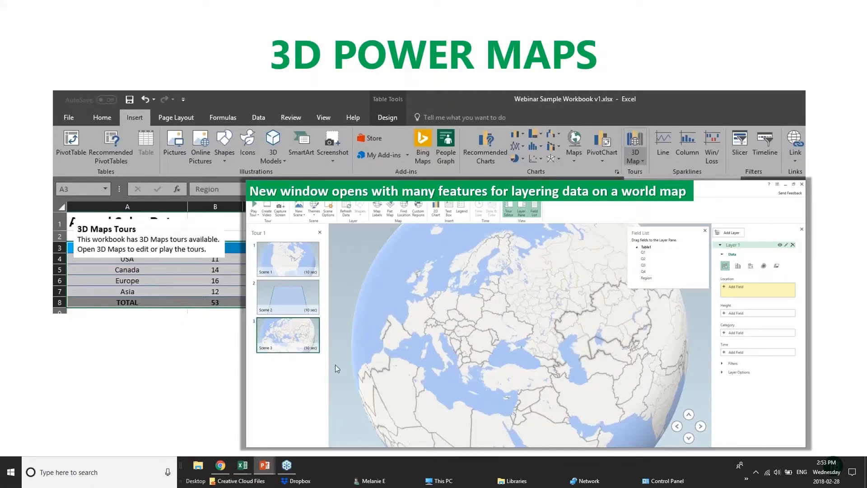
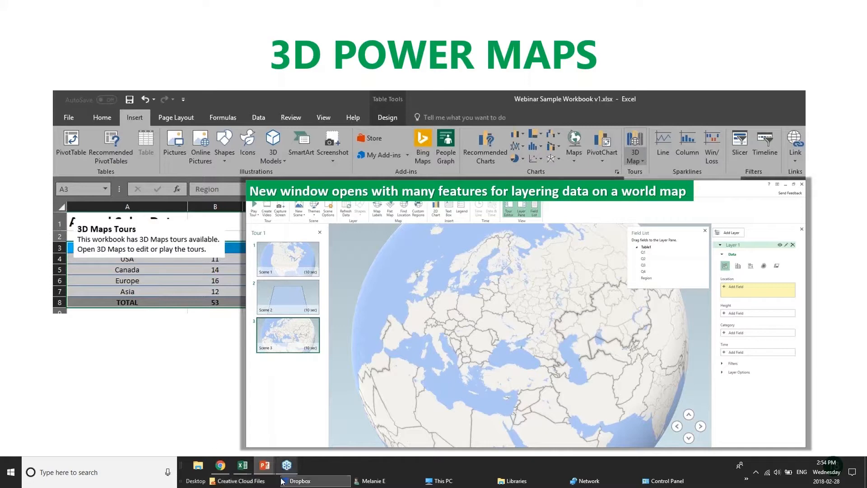
Switch to the 01 - Examples.xlsx workbook in Excel and open the 3D Map options for the furniture sales figures.
mouse_move(242, 465)
left_click(144, 436)
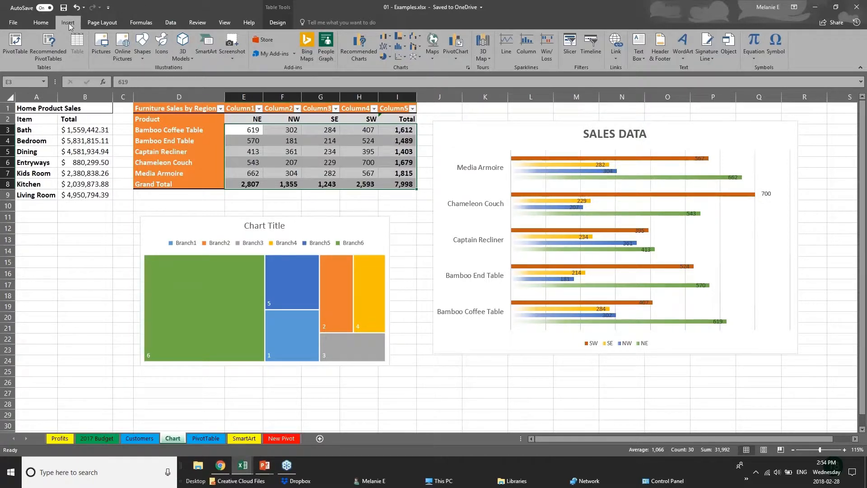
left_click(489, 58)
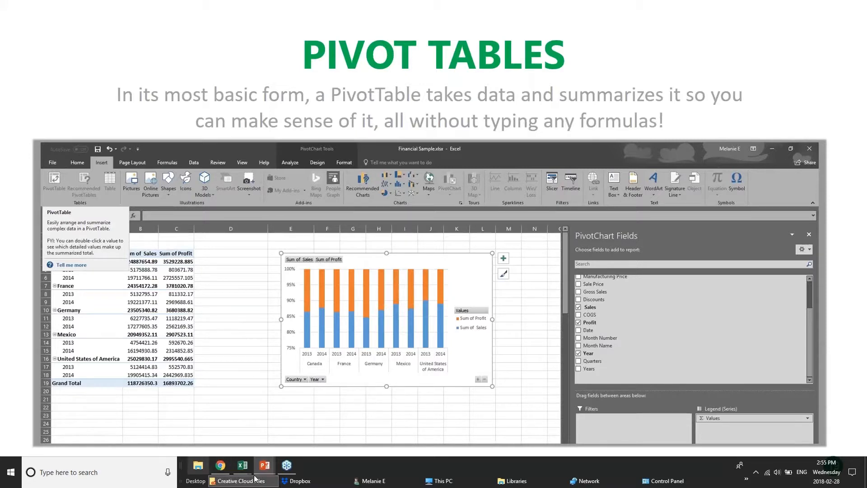
Switch to pivotTables.xlsx and look through the DateGrouping, OtherGrouping and Slicers sheets.
mouse_move(238, 469)
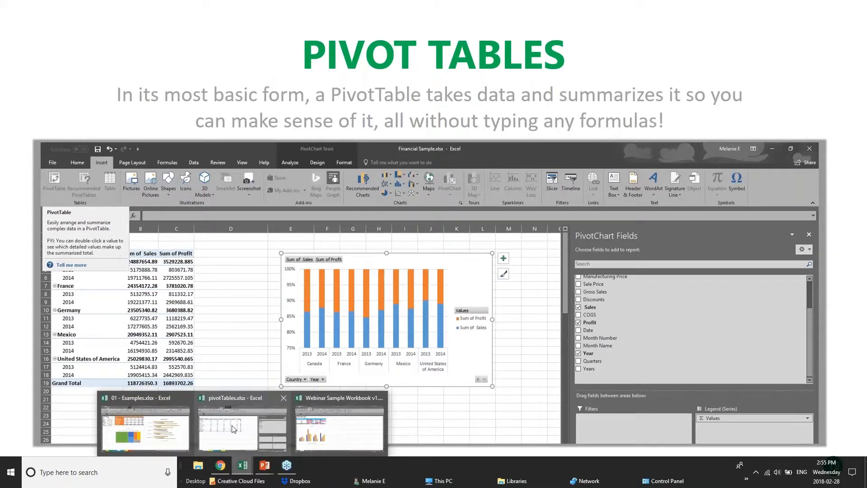
left_click(257, 427)
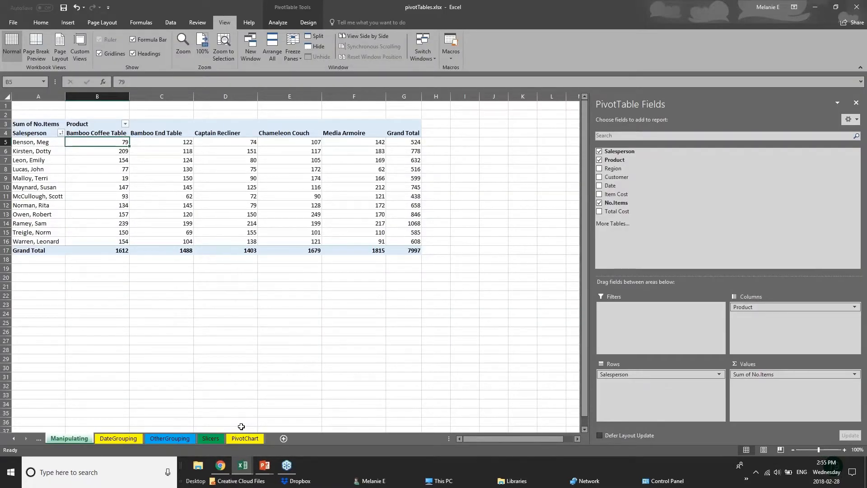
left_click(134, 440)
left_click(185, 440)
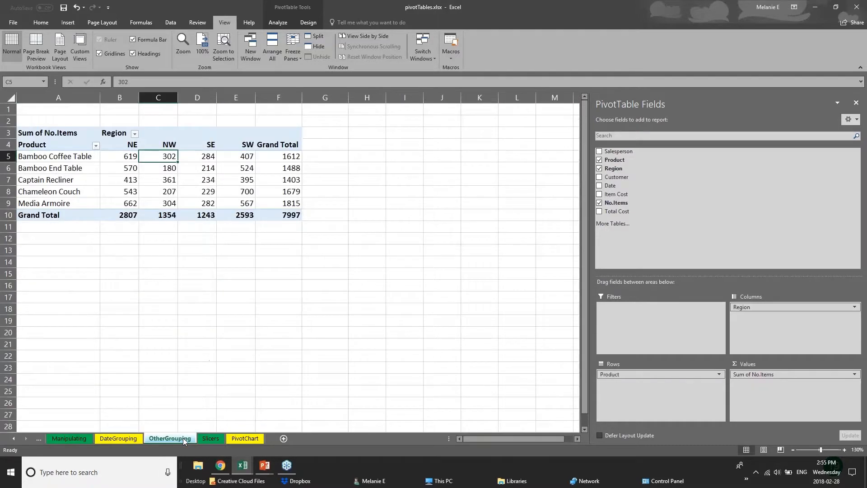
left_click(218, 439)
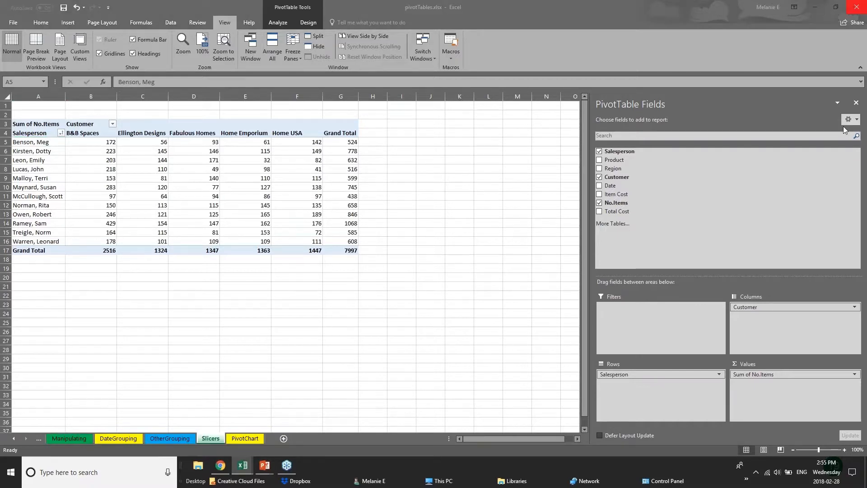
Close the PivotTable Fields pane and select the entire pivot table A3:G17 on the Slicers sheet.
left_click(857, 103)
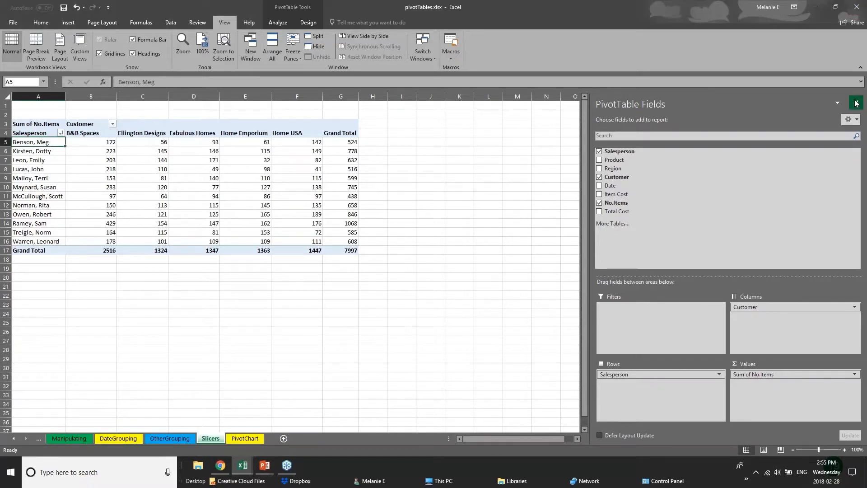
left_click(268, 229)
left_click(94, 243)
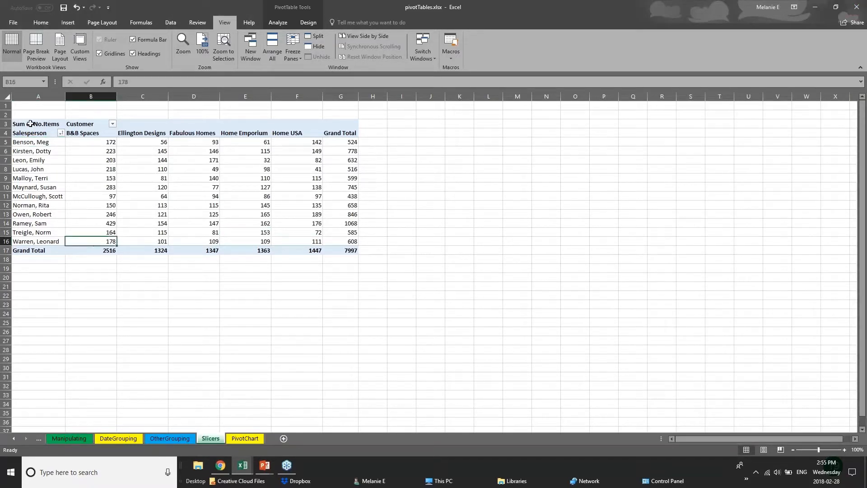
left_click(32, 118)
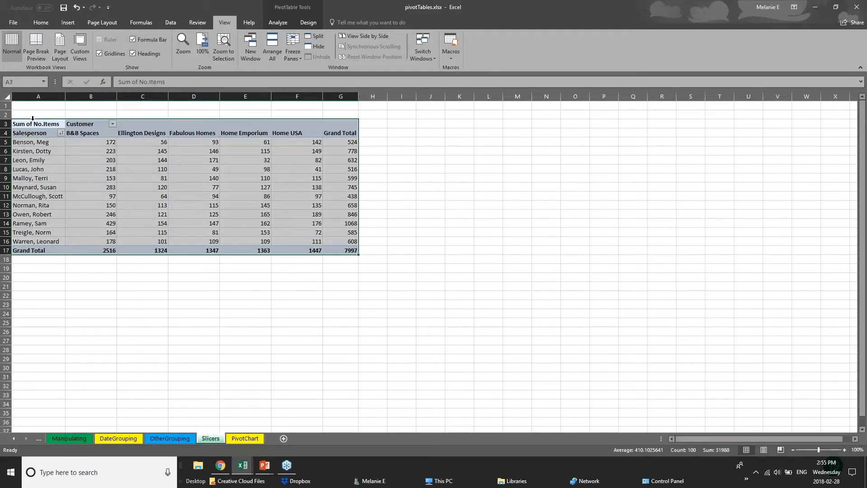
Switch to the Pivot Tables slide in PowerPoint and return to pivotTables.xlsx in Excel.
left_click(266, 468)
left_click(289, 434)
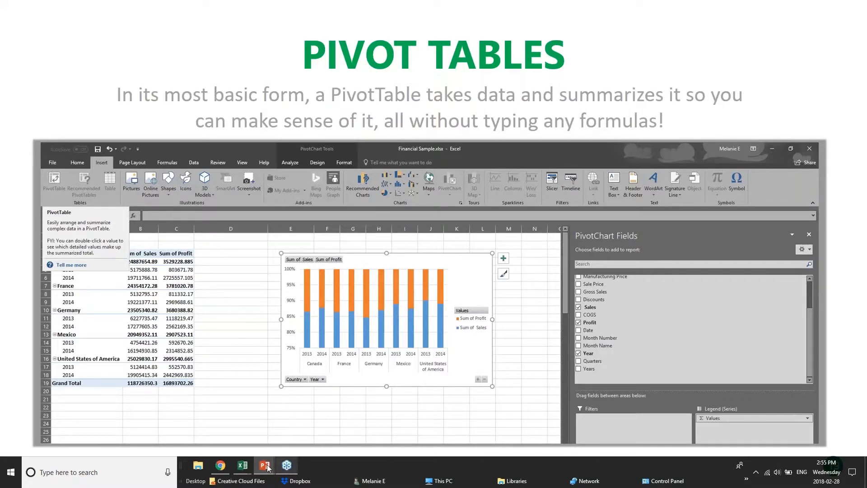
mouse_move(243, 465)
left_click(258, 433)
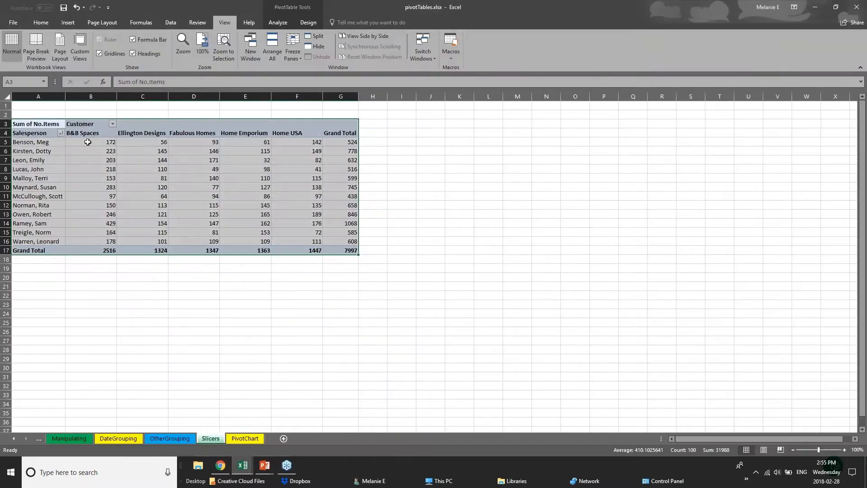
Examine the first salesperson's row and the Ellington Designs column of the pivot table.
left_click(100, 153)
left_click(24, 144)
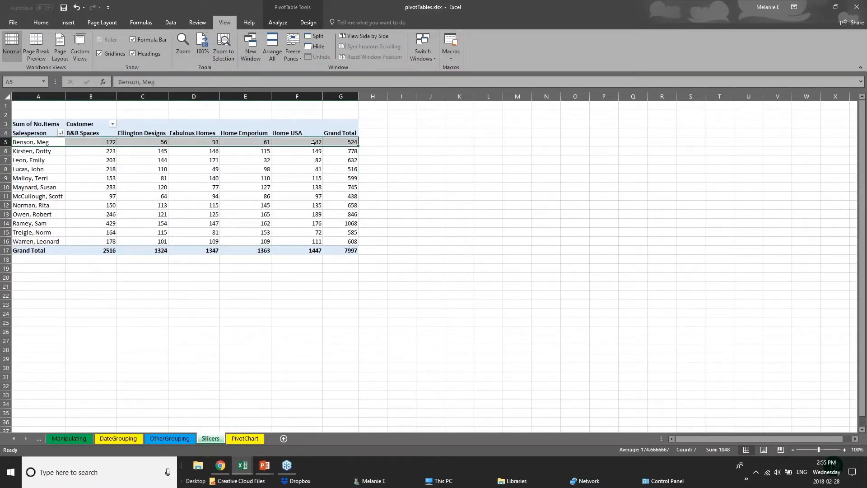
left_click(372, 142)
left_click_drag(61, 161, 108, 165)
left_click(142, 136)
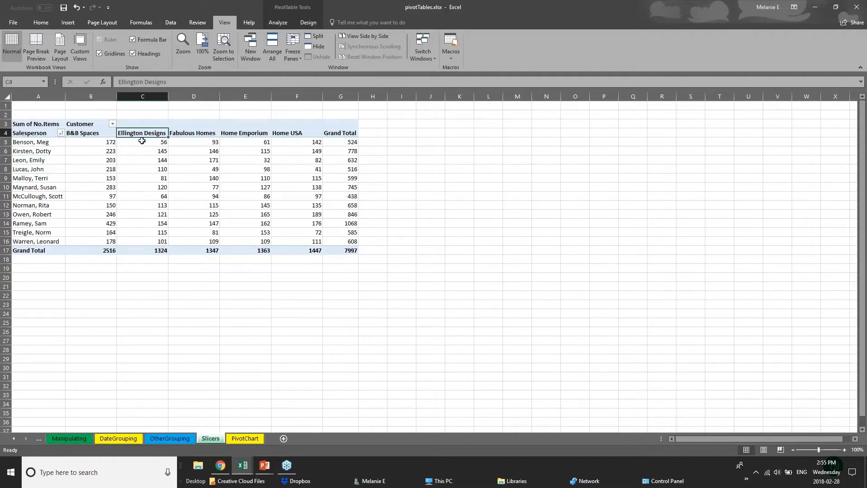
left_click_drag(142, 141, 145, 251)
left_click(185, 278)
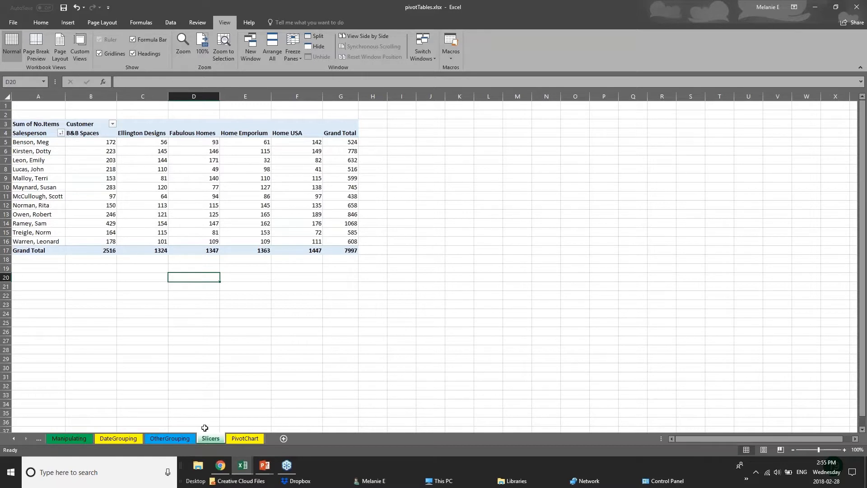
Glance at the OtherGrouping sheet, switch to the 01 - Examples.xlsx workbook and open its PivotTable sheet.
left_click(180, 441)
left_click(233, 439)
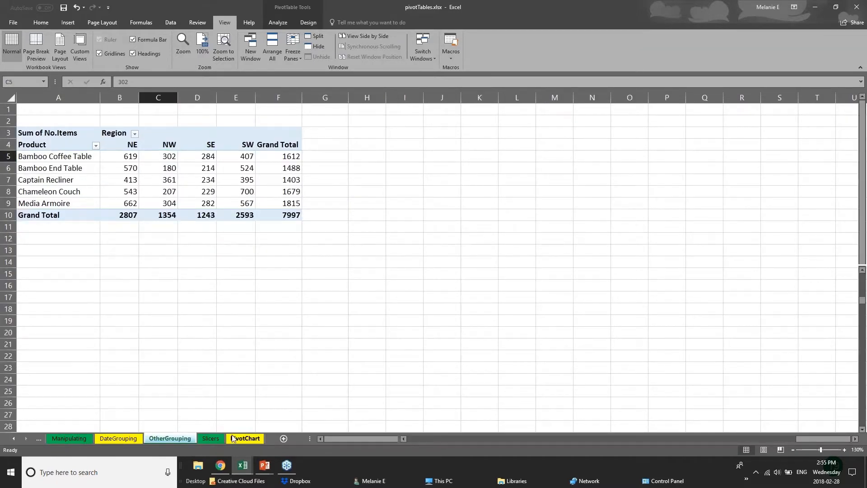
left_click(215, 439)
mouse_move(242, 465)
left_click(210, 440)
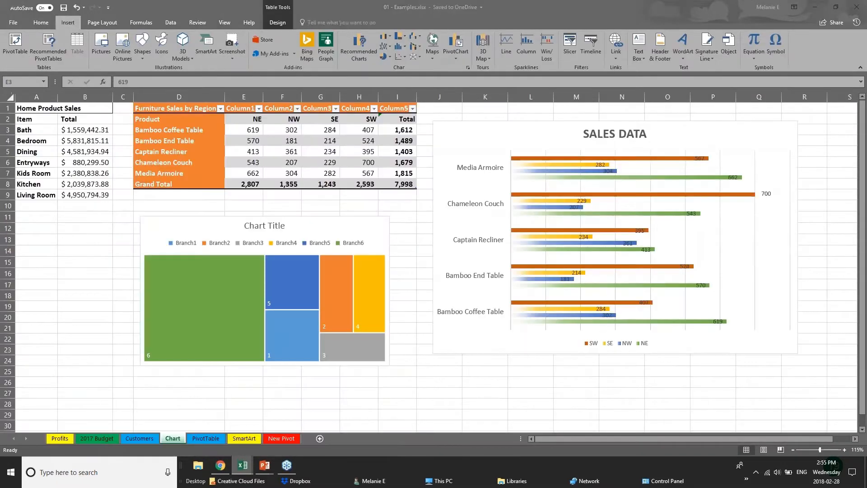
left_click(211, 441)
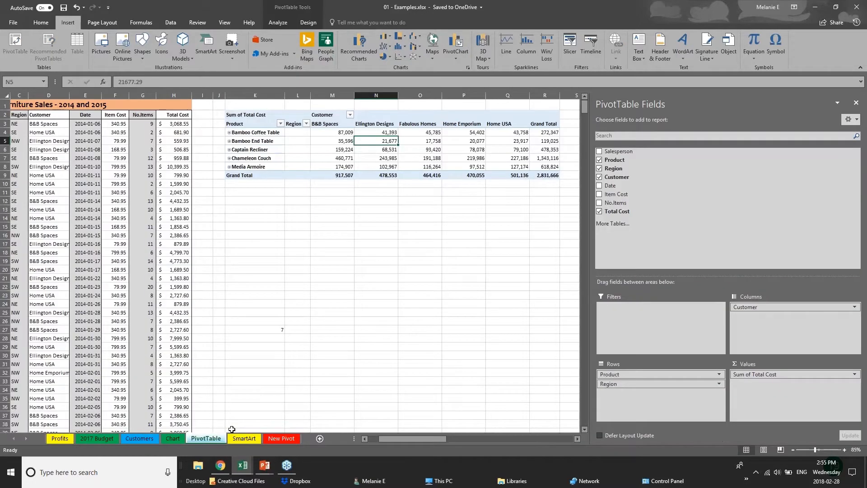
Close the PivotTable Fields pane and delete the existing pivot table within K1:T11.
left_click(855, 103)
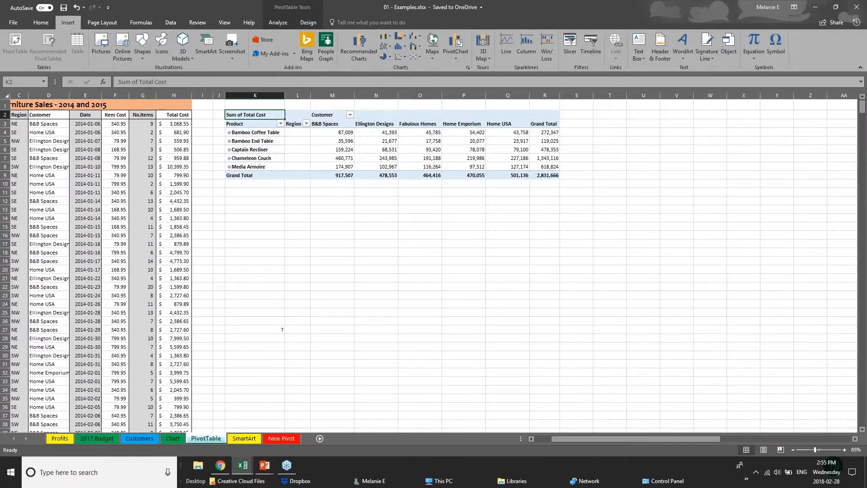
left_click_drag(235, 103, 625, 194)
key("Delete")
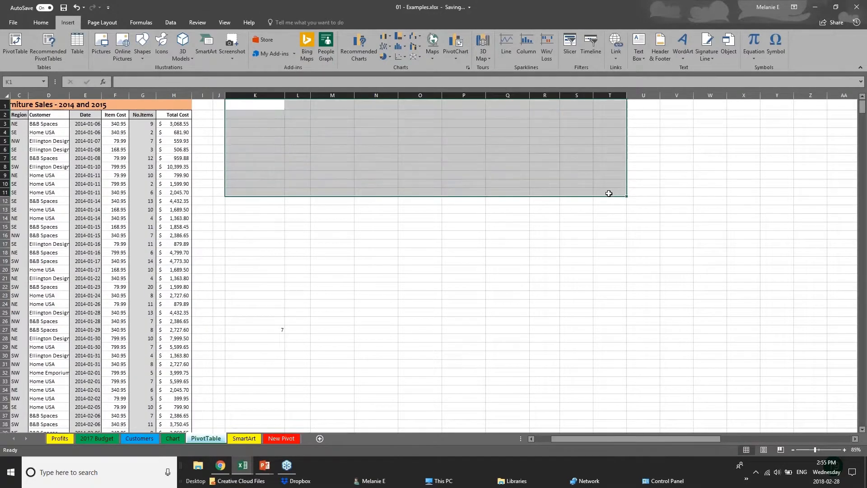
Examine the Furniture Sales - 2014 and 2015 source records, from the salesperson column to the total cost column.
left_click(119, 183)
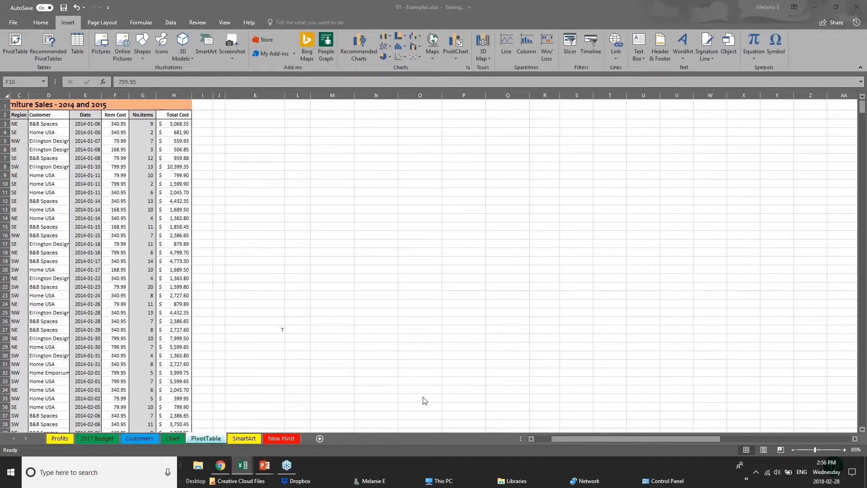
left_click(564, 435)
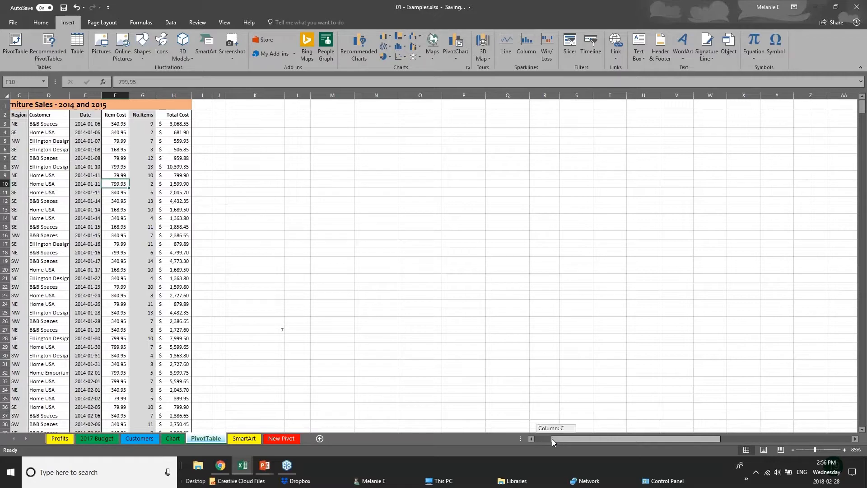
left_click_drag(552, 438, 535, 438)
left_click(39, 141)
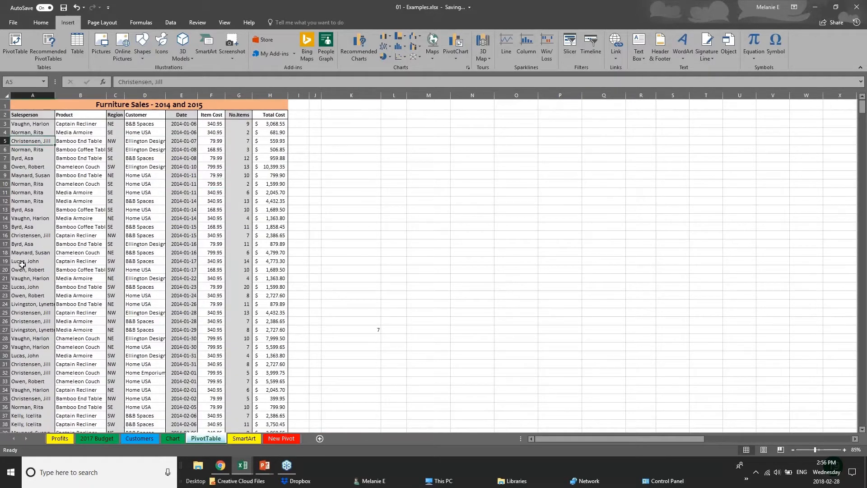
scroll(21, 264, "down", 8)
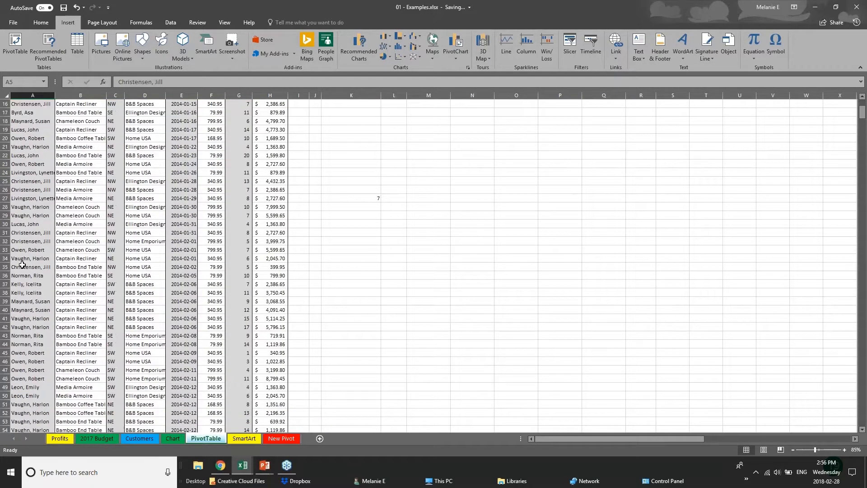
scroll(264, 127, "up", 8)
left_click(264, 127)
left_click(270, 183)
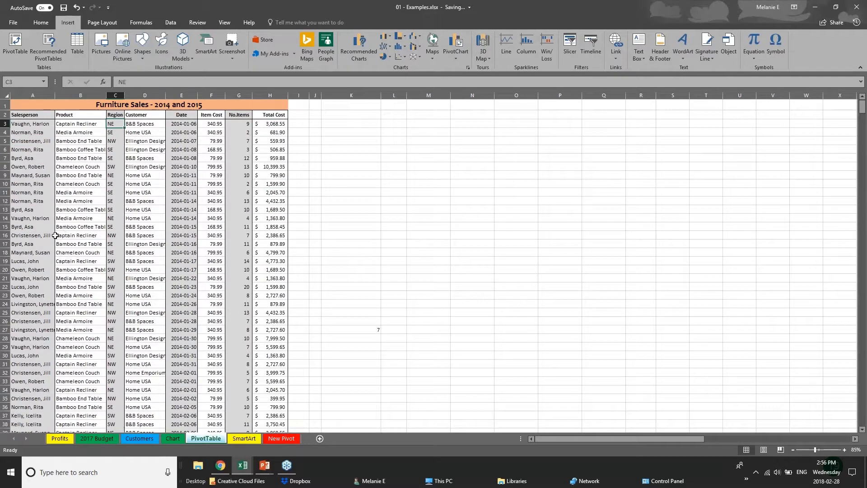
left_click(50, 252)
scroll(57, 360, "down", 5)
scroll(57, 360, "down", 20)
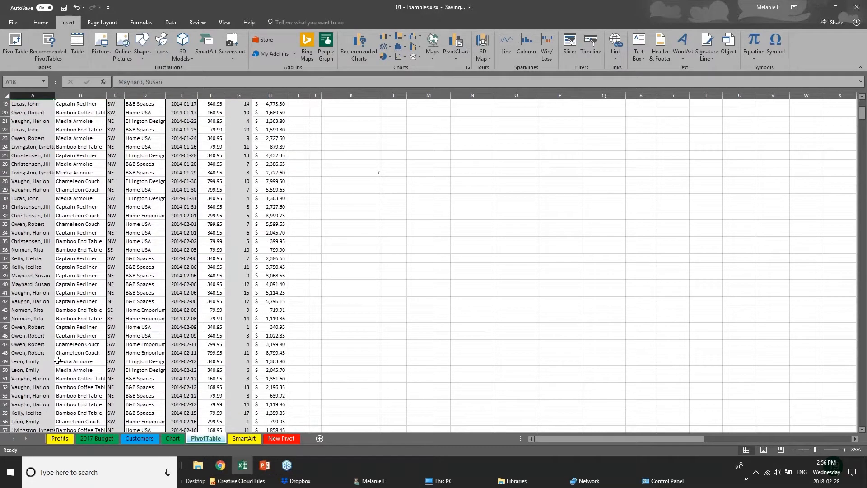
scroll(57, 359, "up", 9)
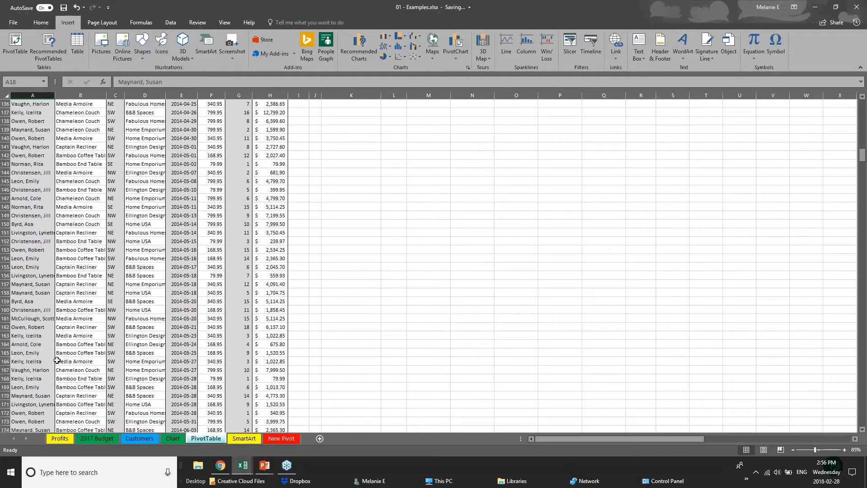
scroll(57, 360, "up", 19)
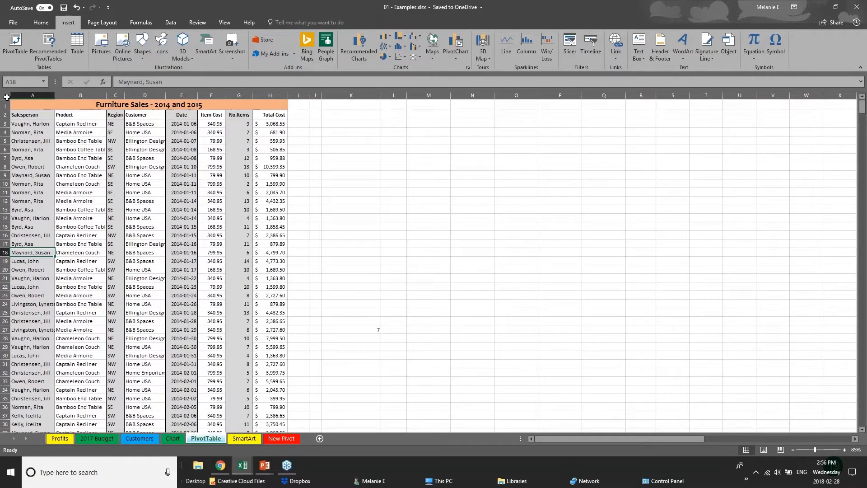
left_click(7, 97)
left_click(351, 217)
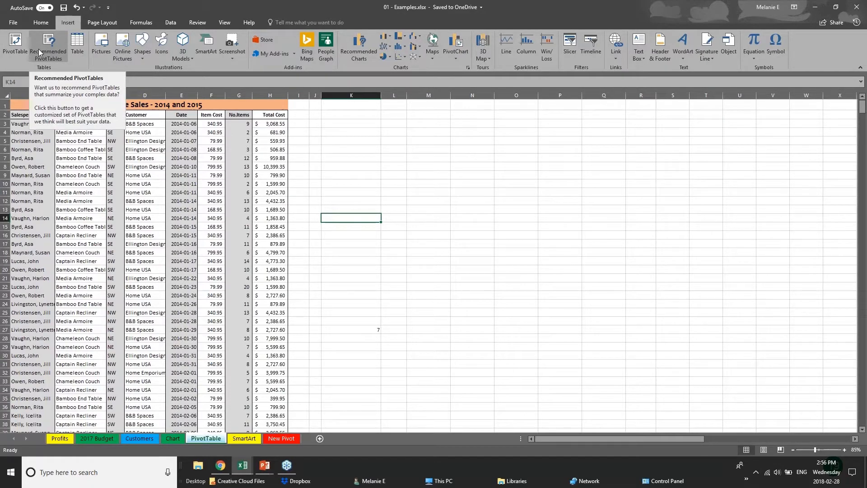
left_click(13, 54)
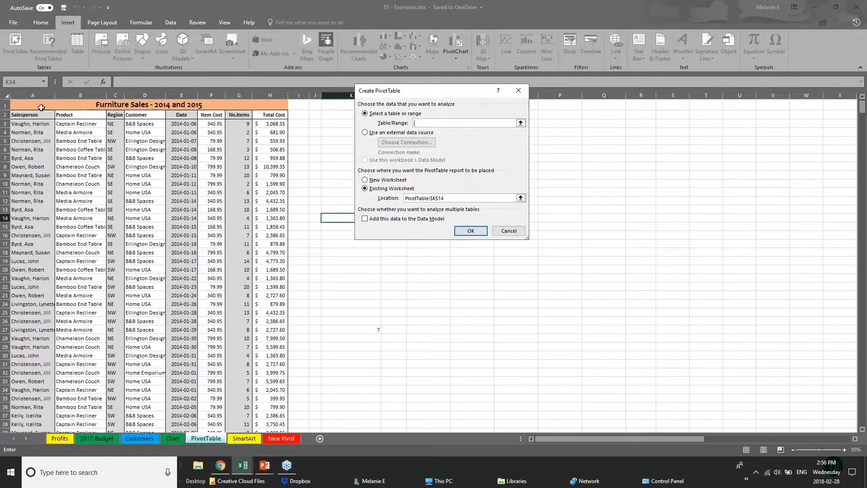
left_click(34, 95)
left_click(24, 104)
key("Escape")
Try to create a PivotTable on a new worksheet from the entire sheet, columns A to AM.
left_click(5, 95)
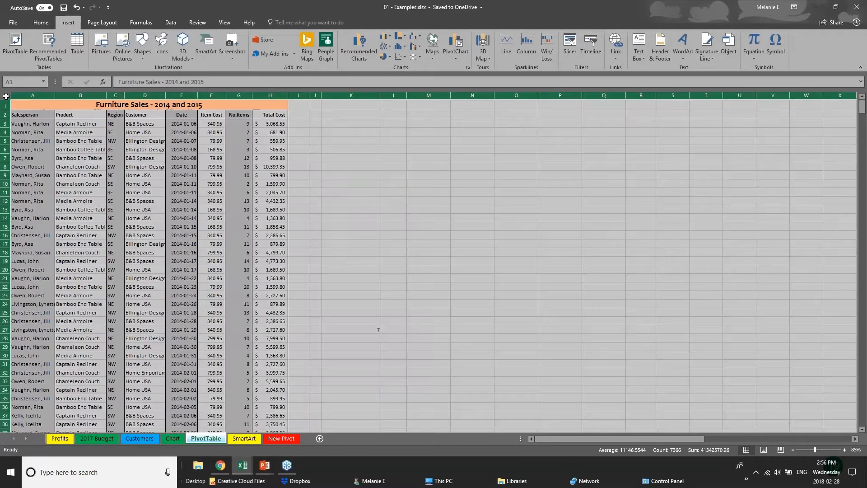
left_click(14, 40)
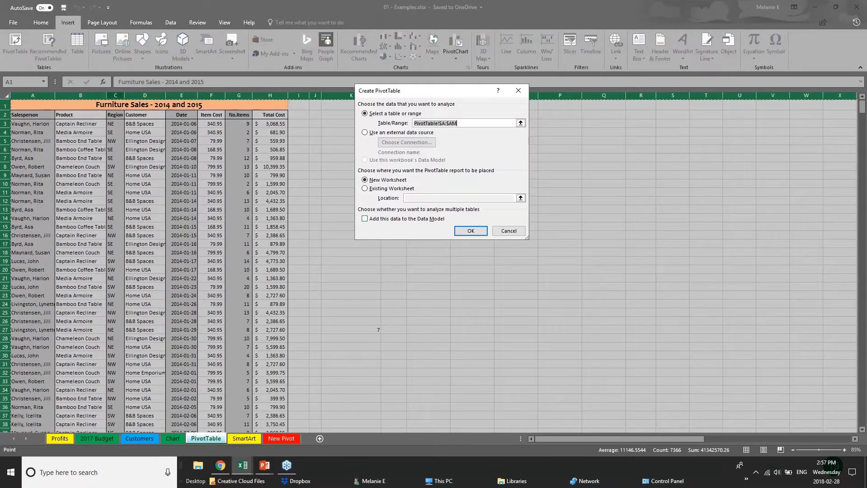
left_click(472, 232)
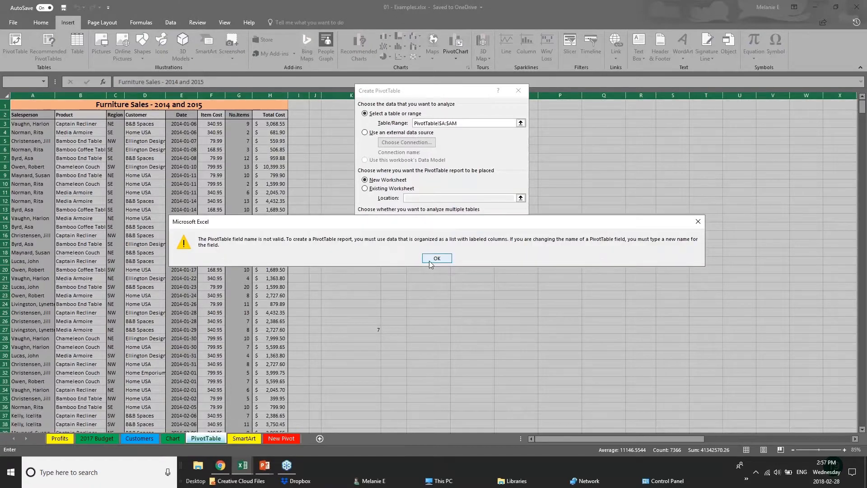
left_click(430, 259)
left_click(470, 231)
left_click(434, 260)
left_click(508, 231)
Create a PivotTable on a new worksheet from only the furniture sales data in columns A to H.
left_click(145, 131)
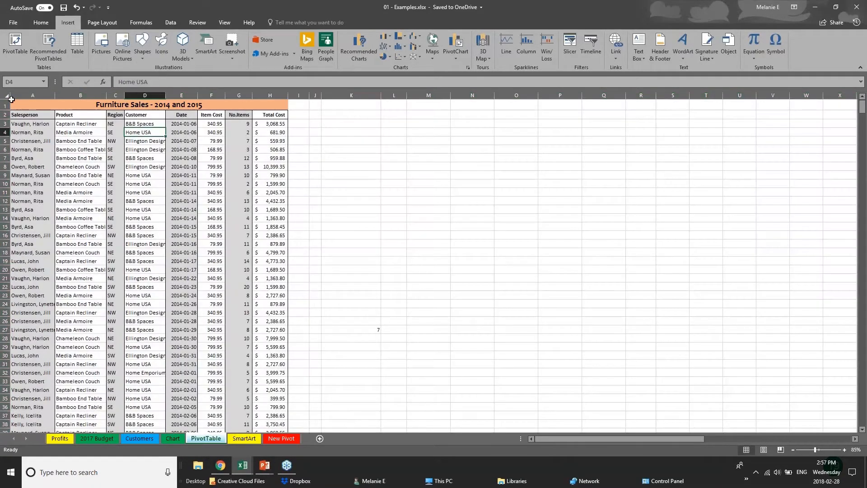
left_click(18, 95)
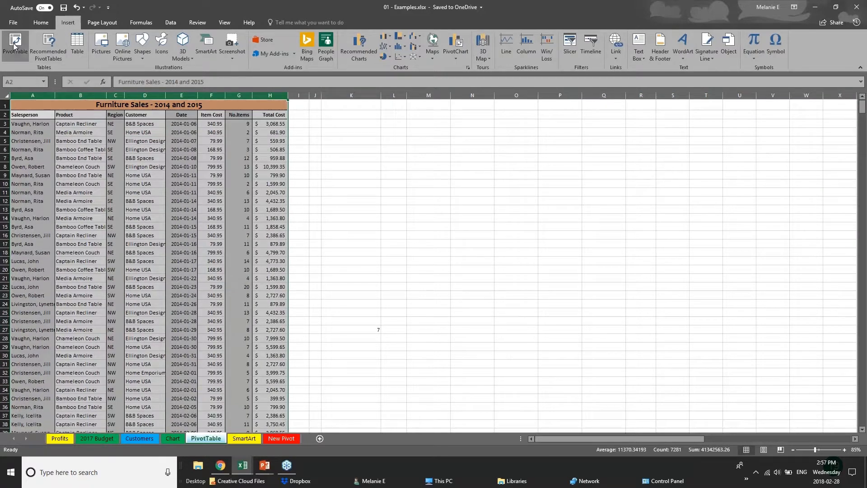
left_click(14, 46)
key("Return")
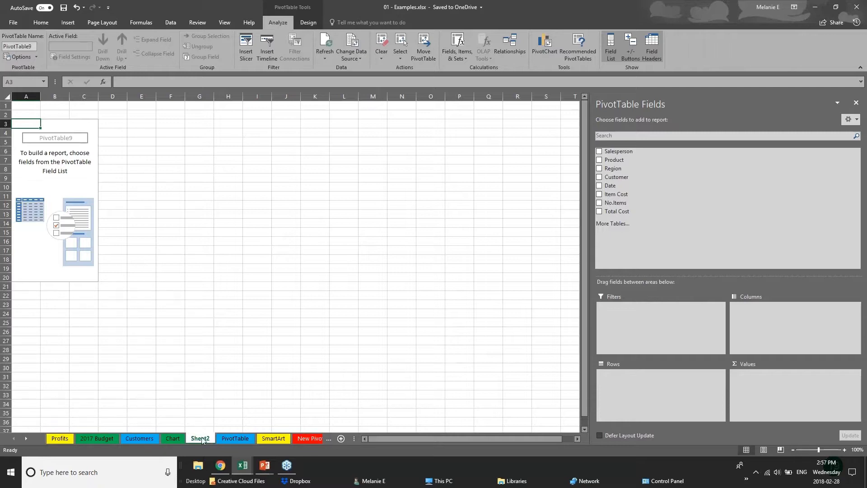
Rename the new pivot table worksheet to PIVOT 2 and select the empty pivot table.
double_click(209, 439)
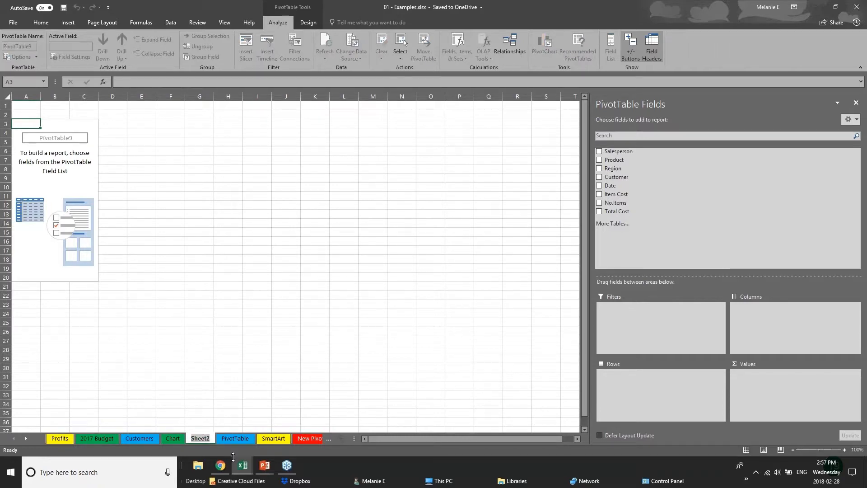
type("PIVO")
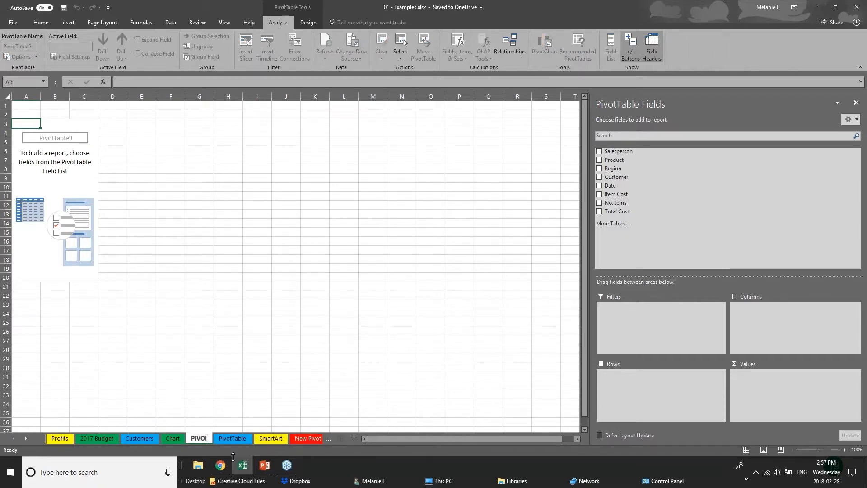
type("T 2")
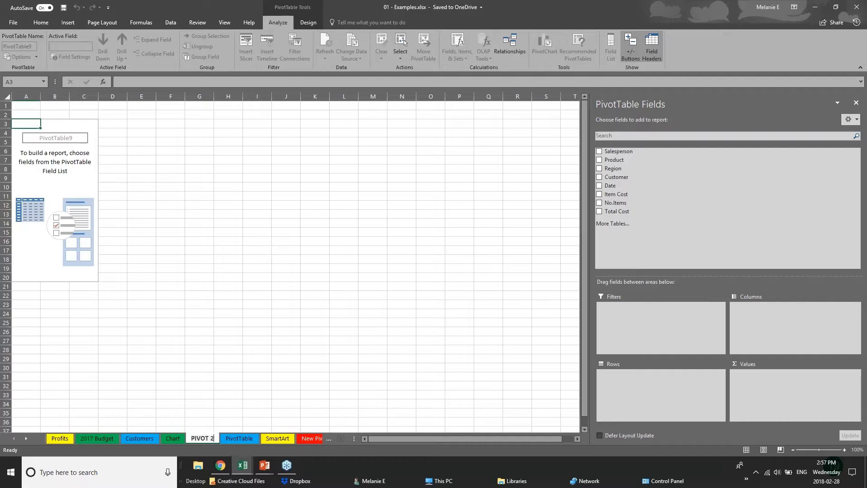
left_click(65, 140)
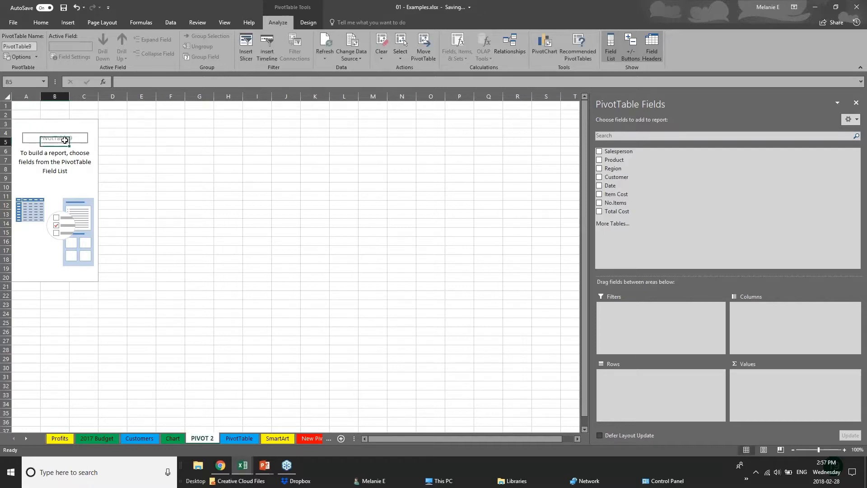
left_click(64, 134)
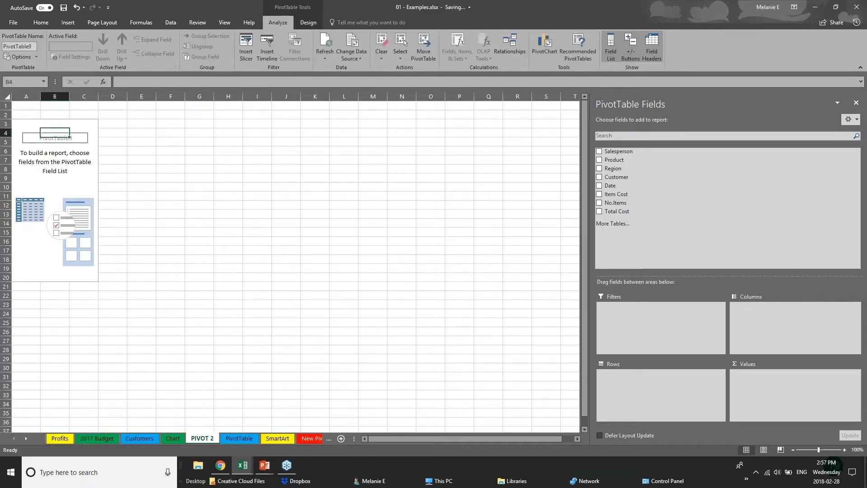
left_click(855, 7)
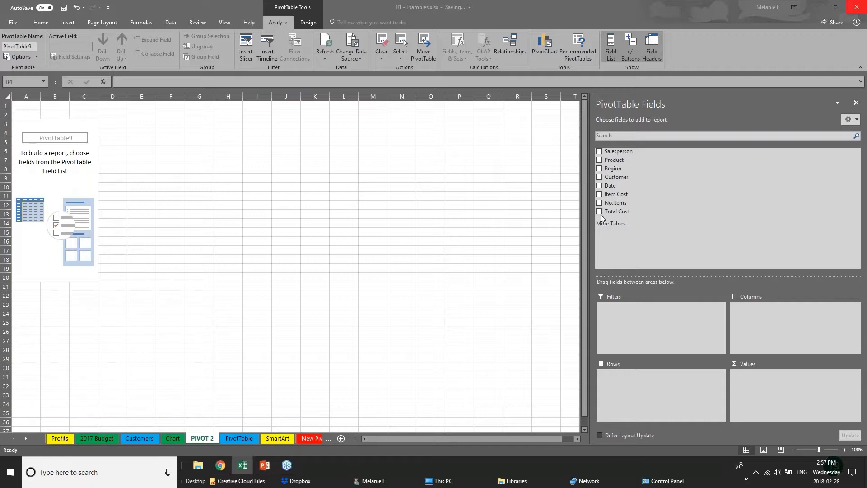
Build the pivot table with Region and Years as rows and the sum of Total Cost as values, and widen columns A and B.
left_click(599, 169)
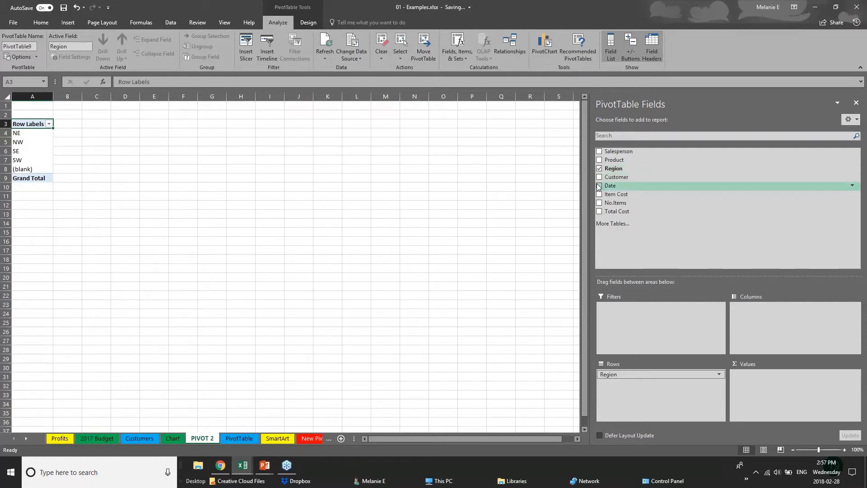
left_click(600, 185)
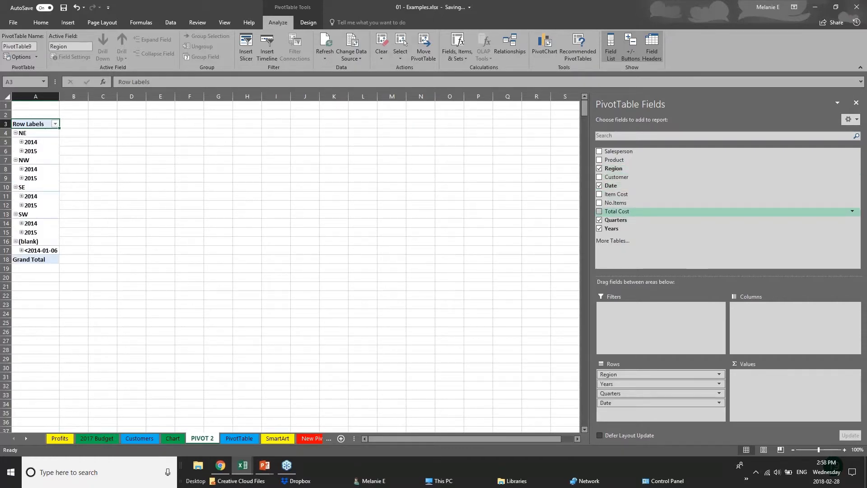
left_click(600, 220)
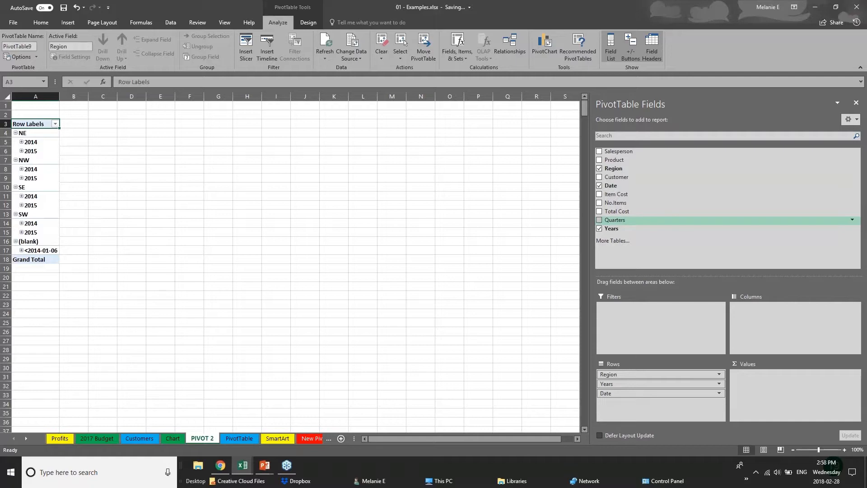
left_click(600, 186)
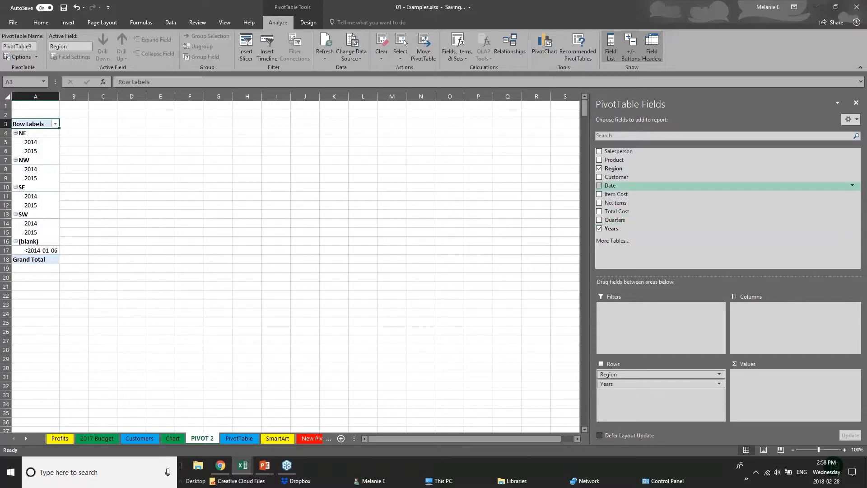
left_click(599, 212)
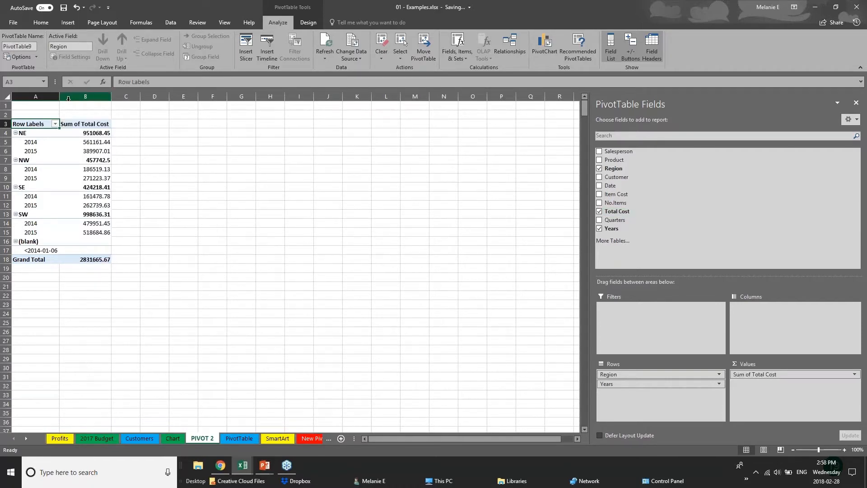
left_click_drag(59, 98, 203, 98)
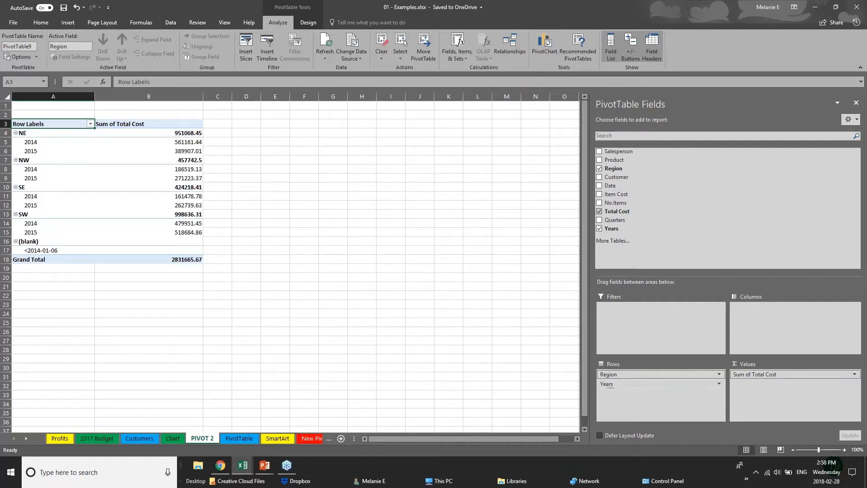
Move the Years field from the pivot table's rows to its columns.
left_click(636, 384)
left_click(647, 385)
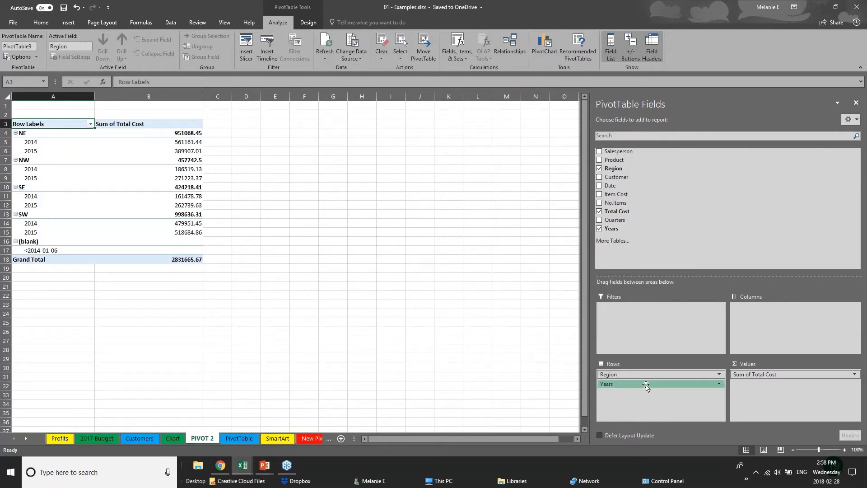
left_click_drag(647, 385, 770, 316)
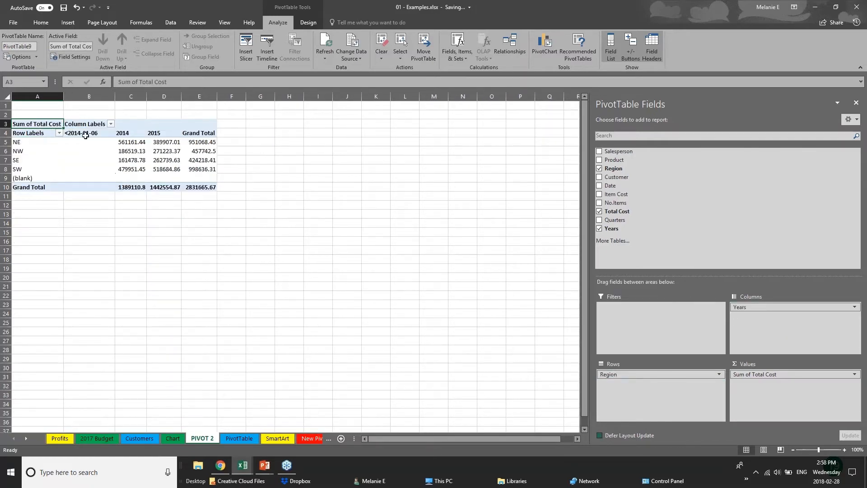
Examine the total cost of the NE, NW, SE and SW regions in the 2014 and 2015 columns.
left_click(20, 144)
left_click(22, 160)
left_click(20, 170)
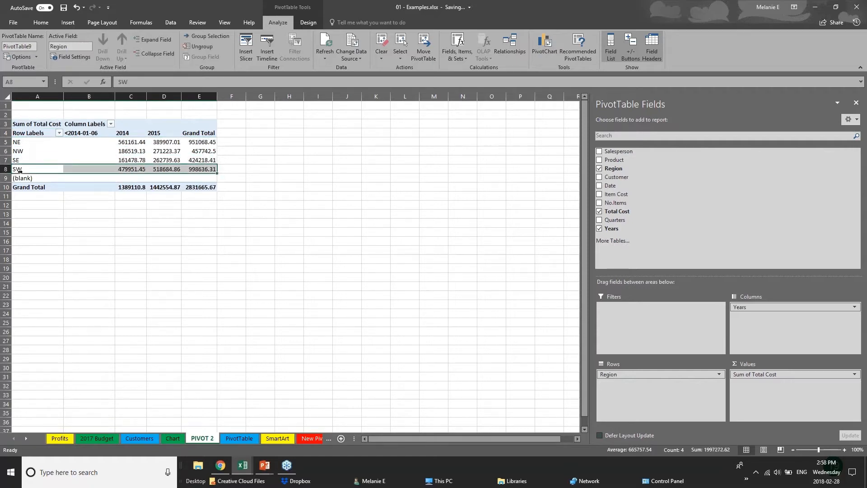
left_click(131, 142)
left_click(130, 160)
left_click(154, 132)
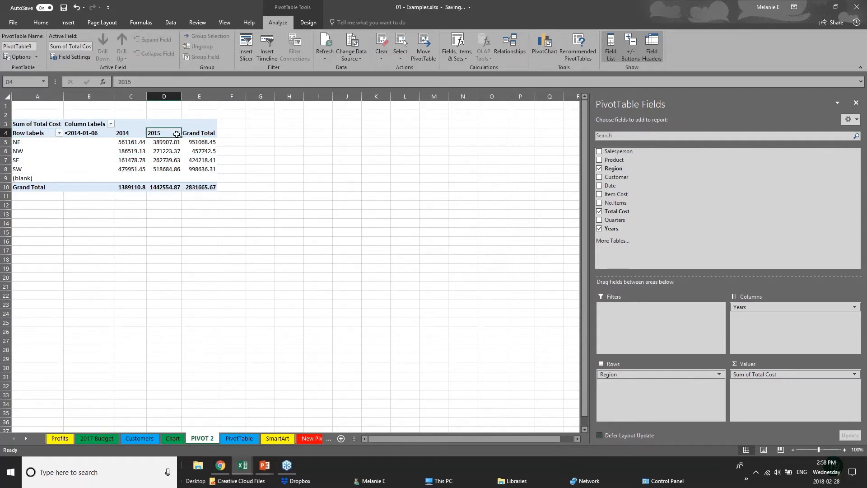
left_click(164, 150)
left_click(171, 169)
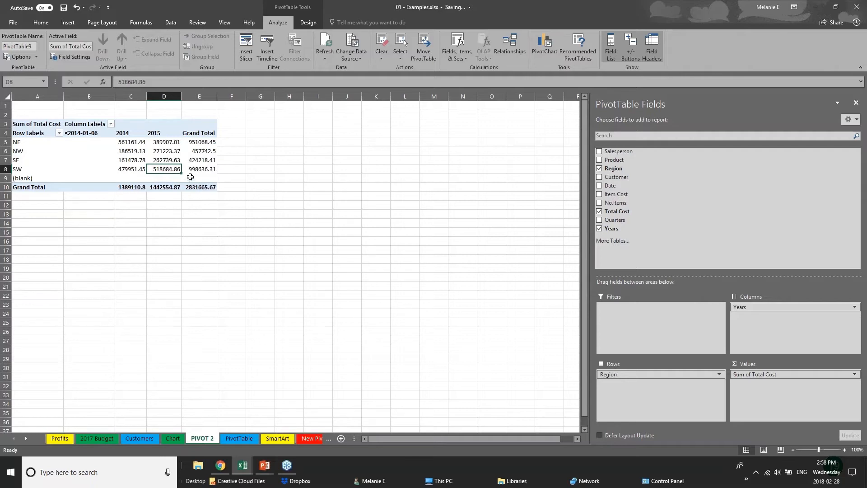
Rearrange the pivot table with Years and Date as rows and Region and Customer as columns.
mouse_move(768, 307)
left_mouse_down()
mouse_move(662, 316)
mouse_move(646, 381)
mouse_move(770, 312)
left_mouse_up()
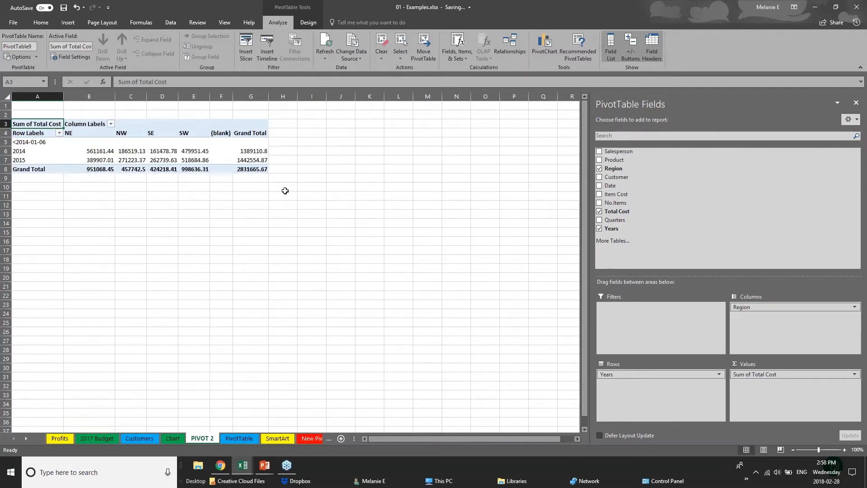
left_click(599, 177)
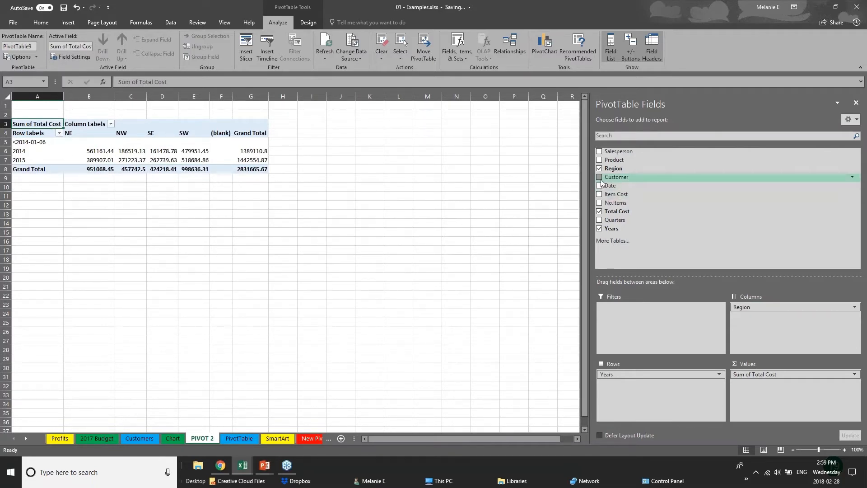
left_click(599, 186)
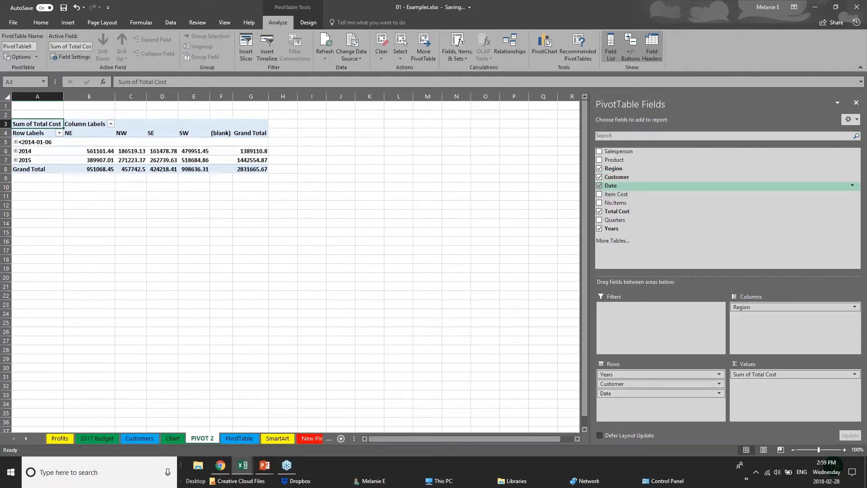
left_click_drag(677, 383, 767, 317)
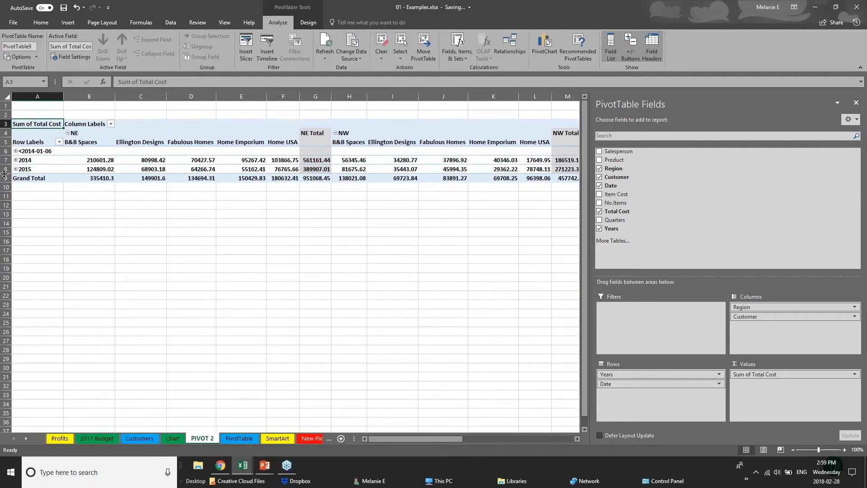
Expand and collapse the year rows to examine the monthly figures, and look over the customer totals per region.
left_click(15, 151)
left_click(16, 151)
left_click(16, 160)
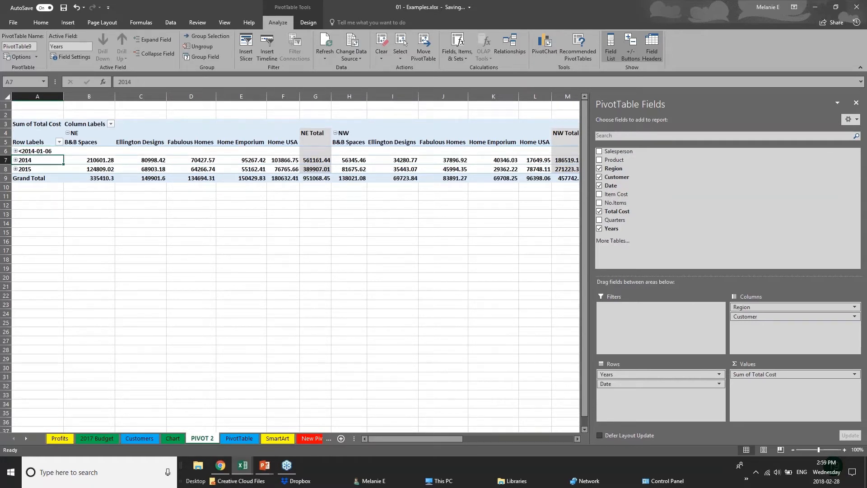
left_click(15, 160)
left_click(15, 169)
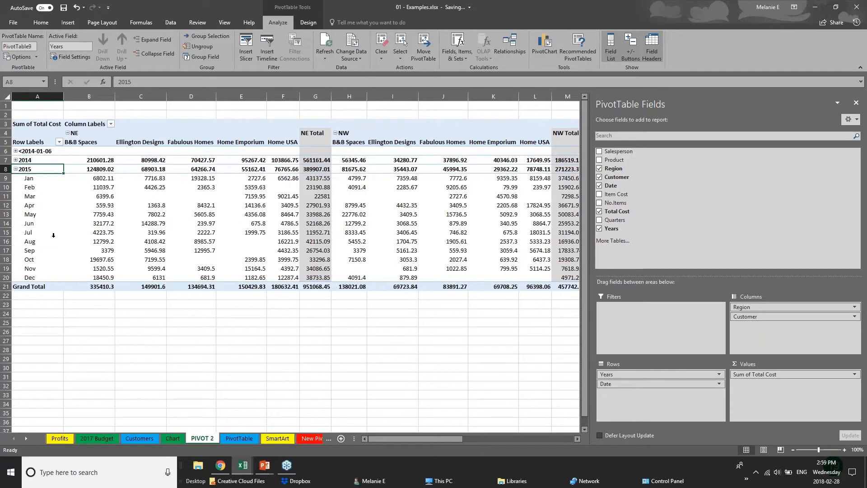
left_click(16, 169)
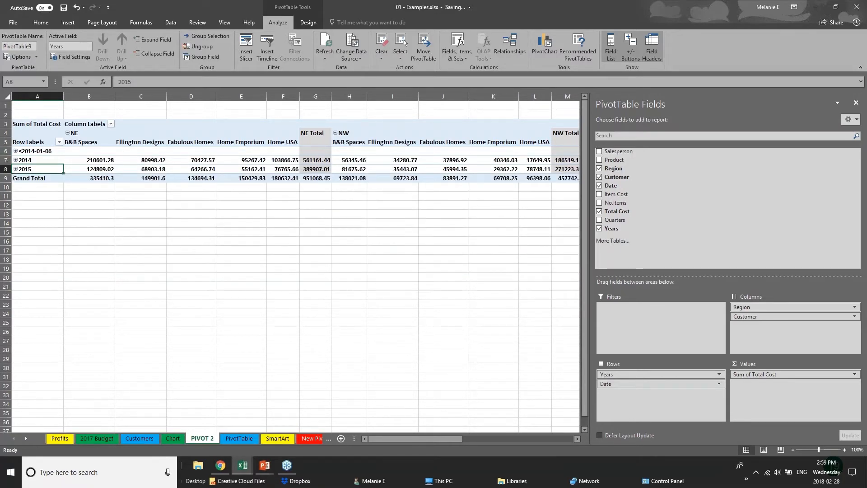
left_click(348, 220)
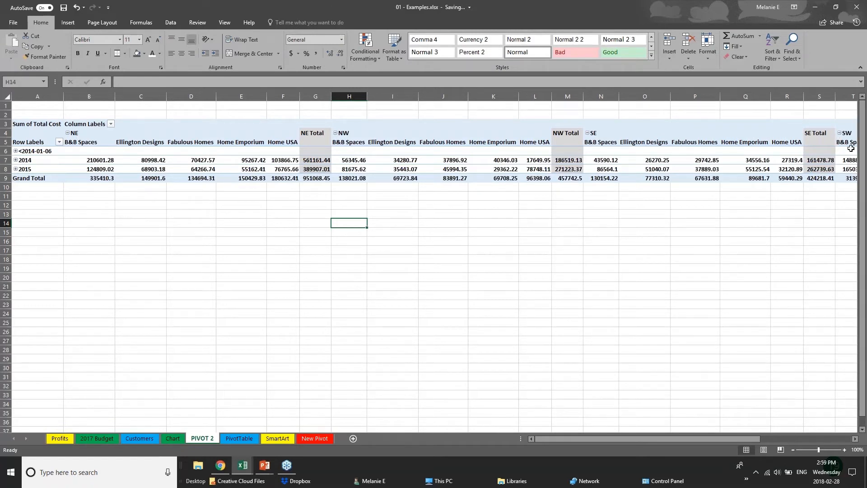
left_click(634, 152)
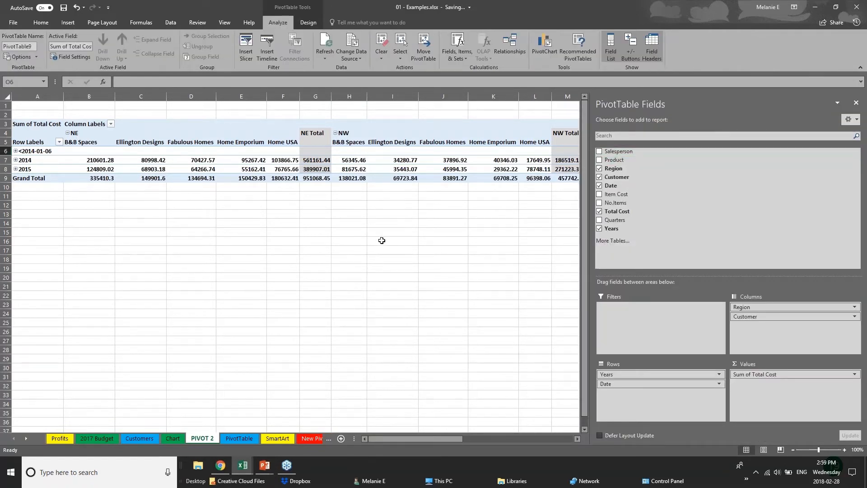
left_click(43, 216)
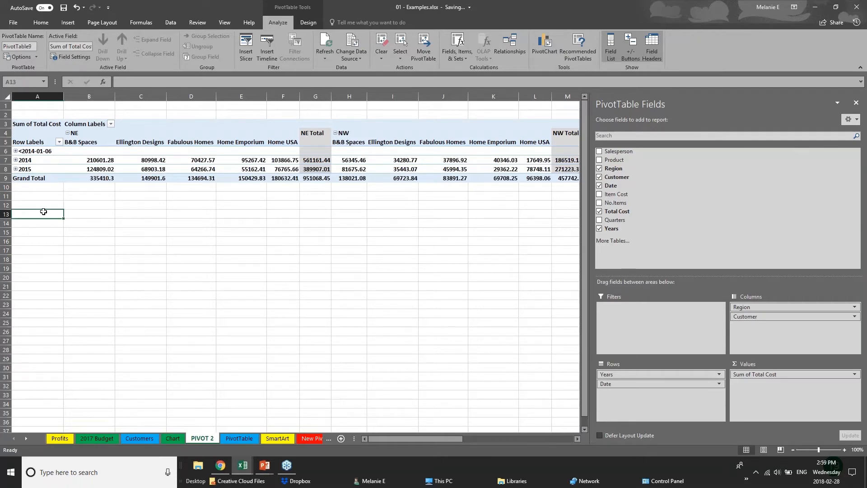
left_click(307, 169)
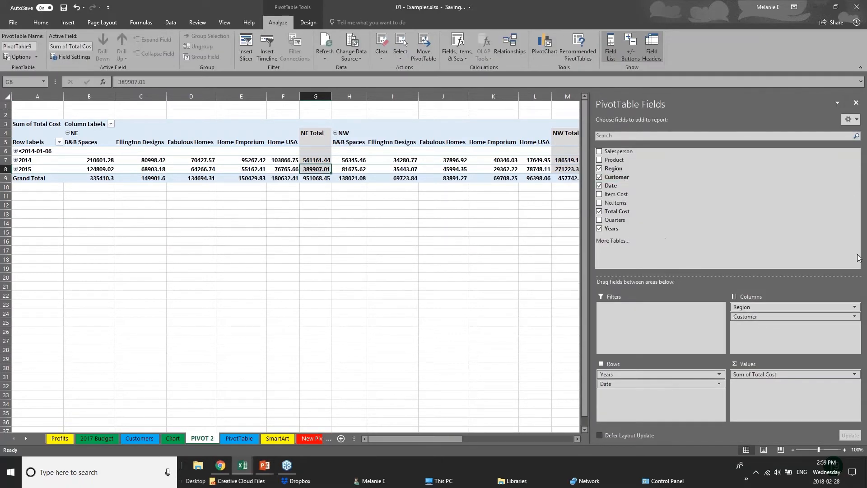
Remove the Customer and Date fields from the pivot table, leaving Years as rows and Region as columns.
left_click(599, 176)
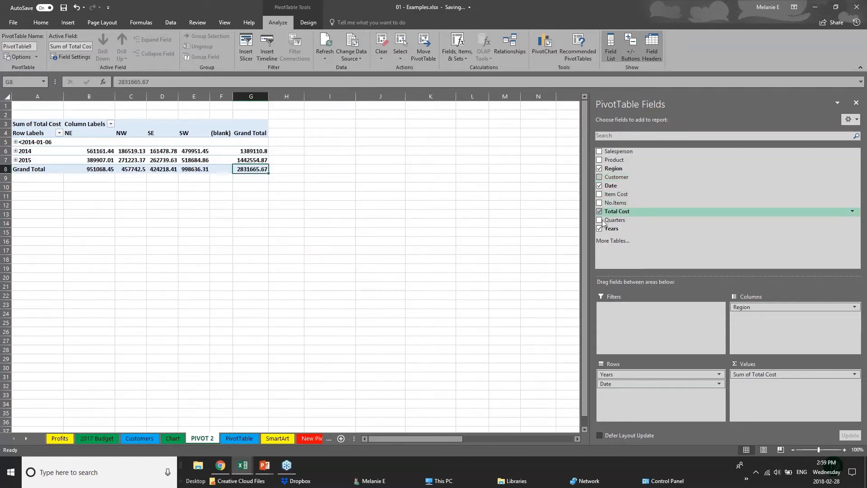
left_click(599, 185)
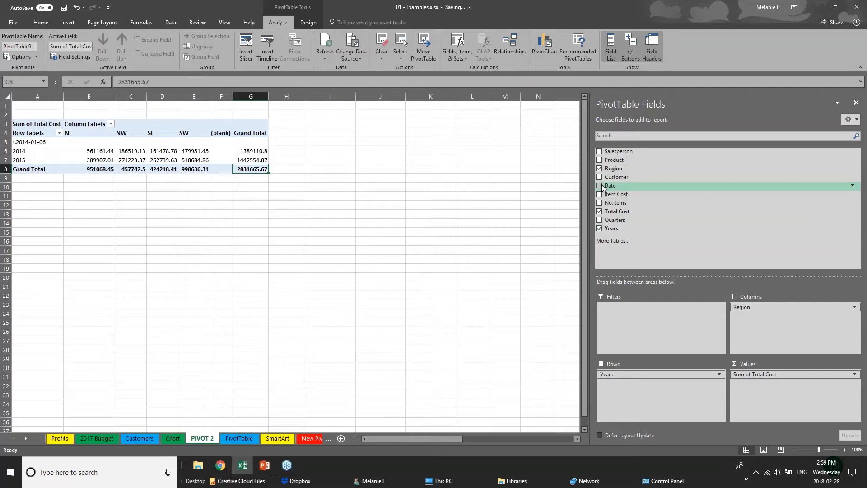
left_click(56, 196)
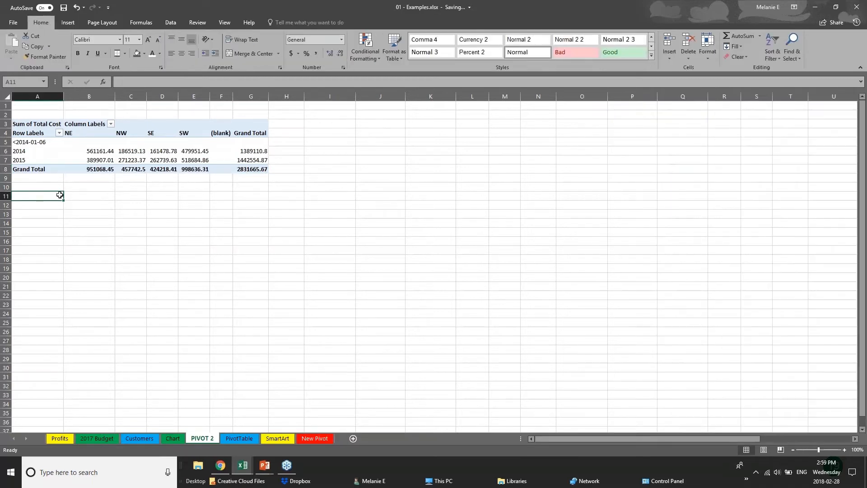
Insert a Clustered Column PivotChart from the pivot table and place it beside the table, over columns I to N.
left_click(138, 166)
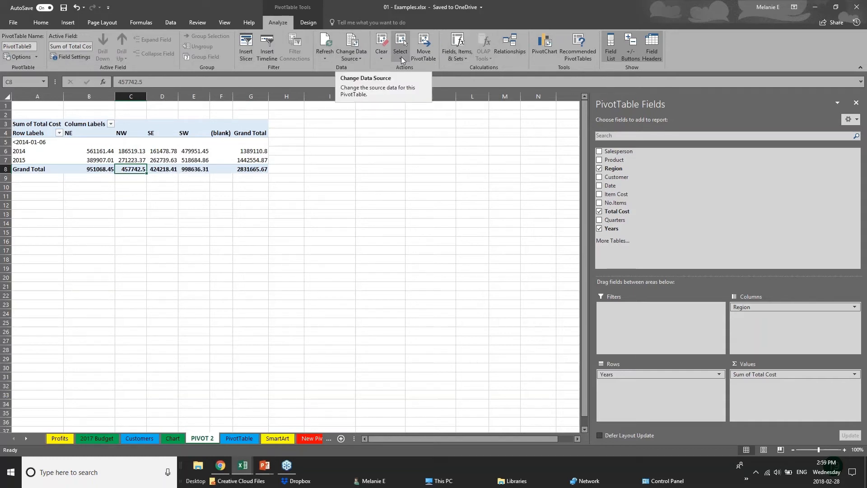
left_click(550, 53)
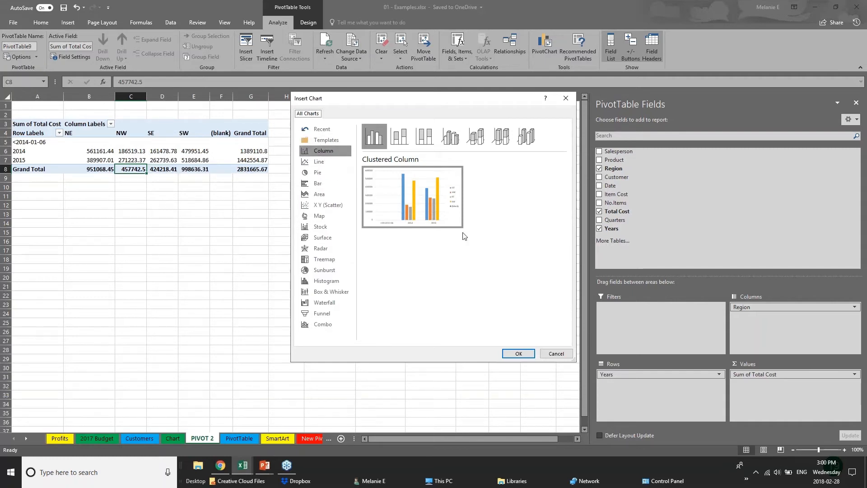
left_click(519, 354)
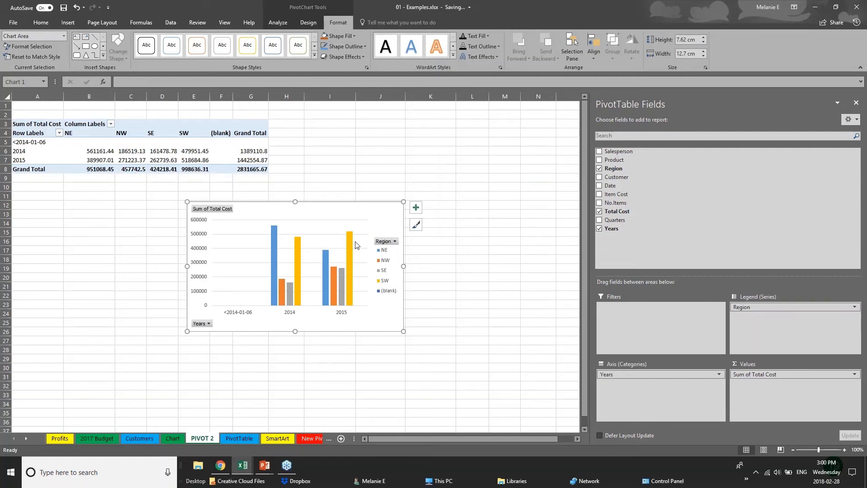
left_click_drag(357, 244, 491, 151)
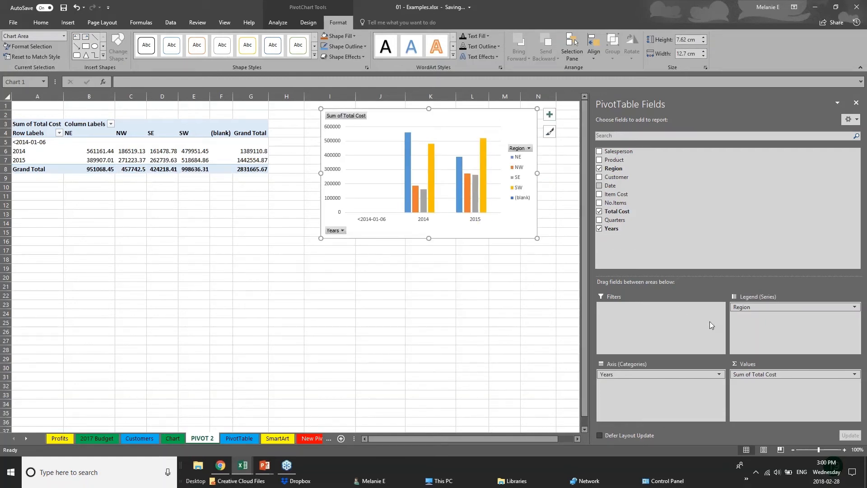
Add the Product field to the PivotChart's axis categories and the Customer field to its legend series, below Region.
left_click(667, 374)
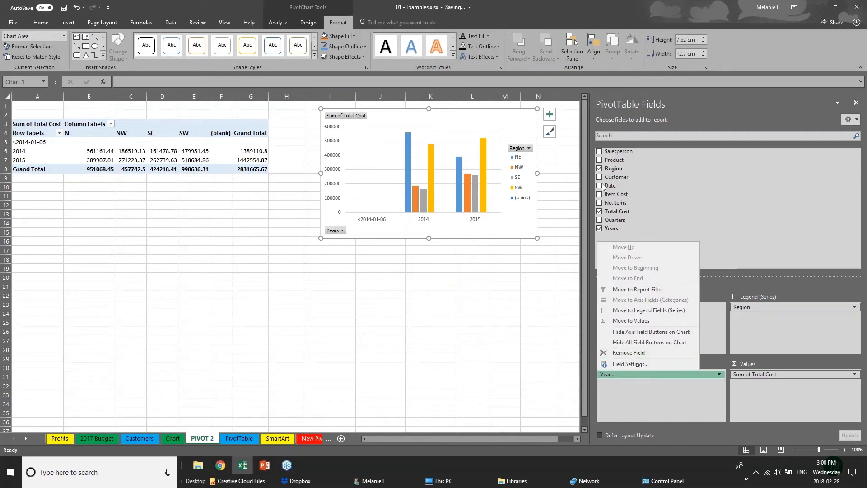
left_click(600, 160)
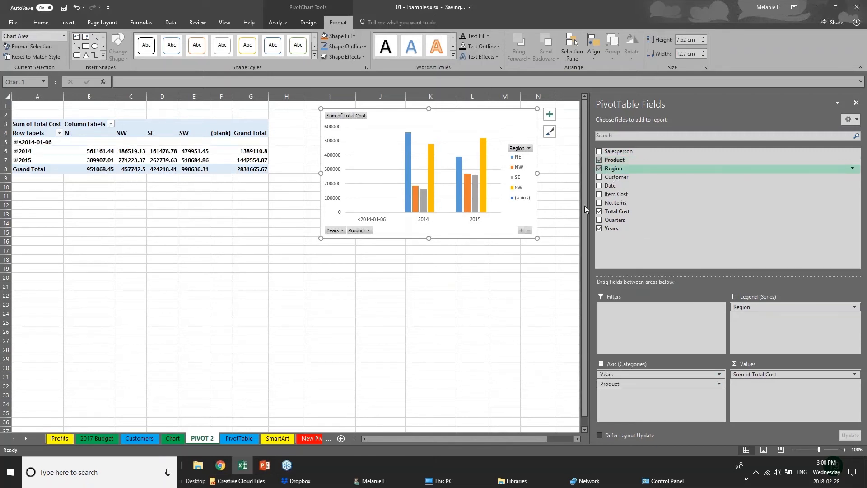
left_click(599, 177)
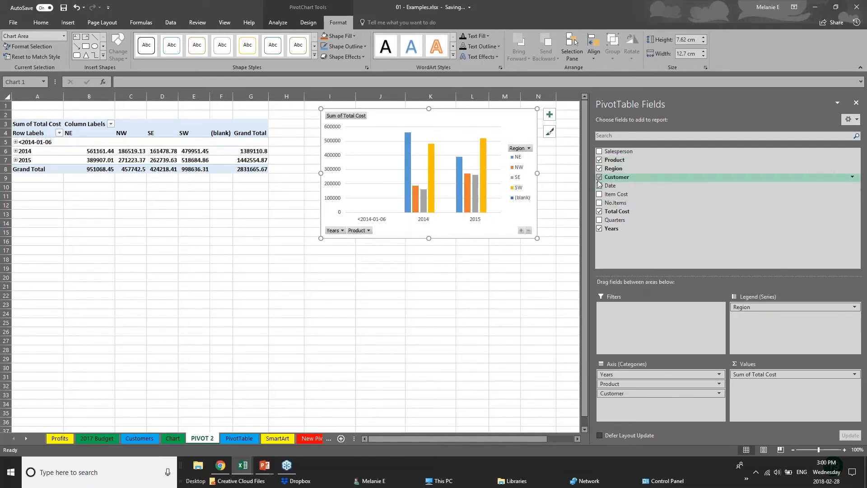
left_click(396, 230)
left_click(397, 231)
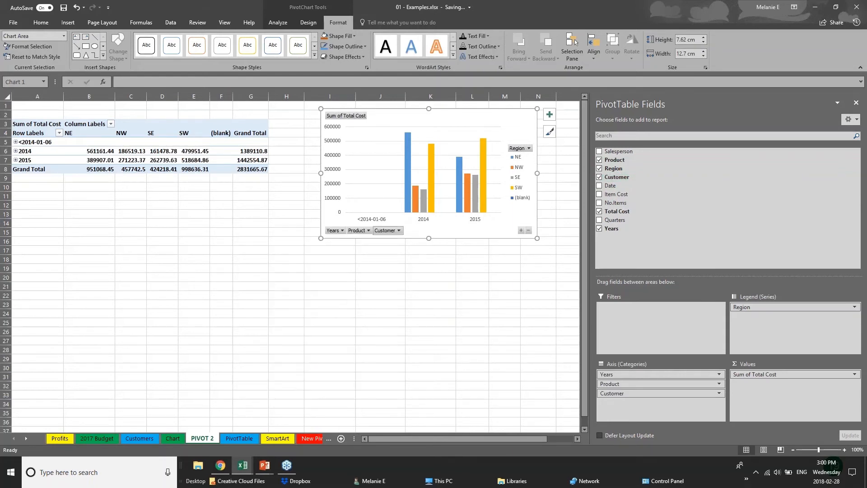
left_click(399, 231)
key("Escape")
left_click_drag(657, 393, 786, 316)
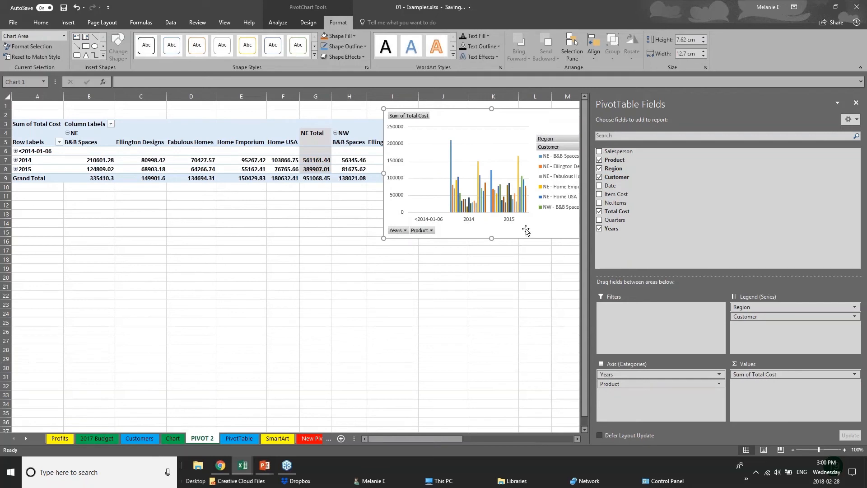
Place the PivotChart below the pivot table from about row 18, and swap Region into the axis categories and Product into the legend series.
left_click_drag(455, 153, 389, 303)
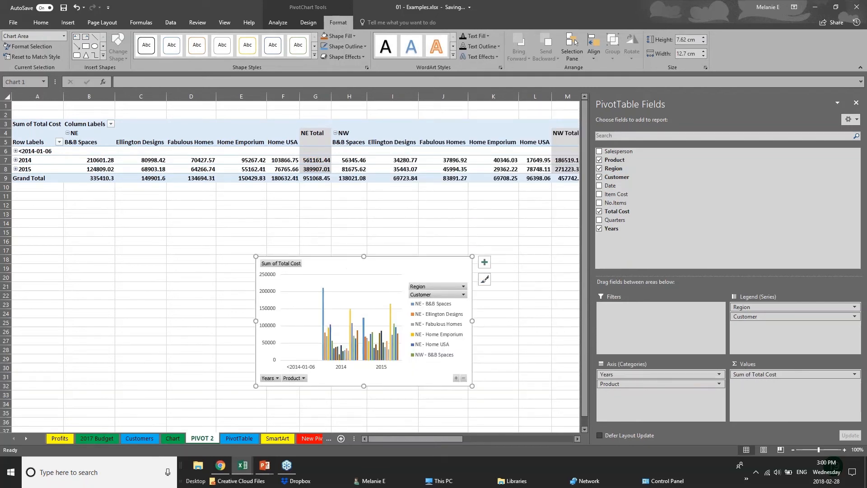
left_click_drag(759, 307, 652, 414)
left_click_drag(659, 383, 772, 316)
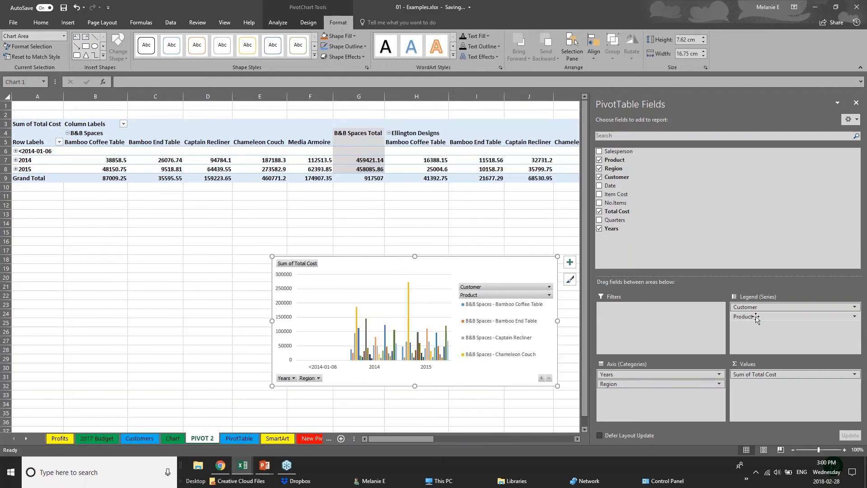
Deselect the PivotChart, switch to the running PowerPoint slide show and advance to the Thank you slide.
left_click(68, 22)
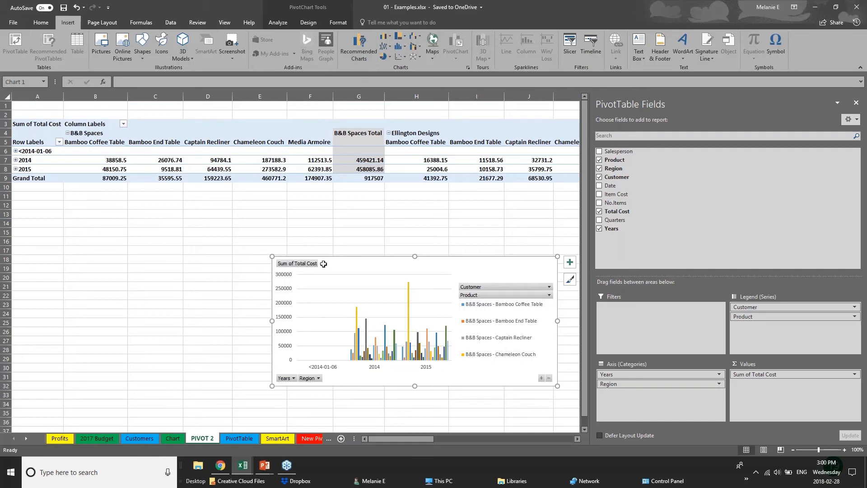
left_click(250, 269)
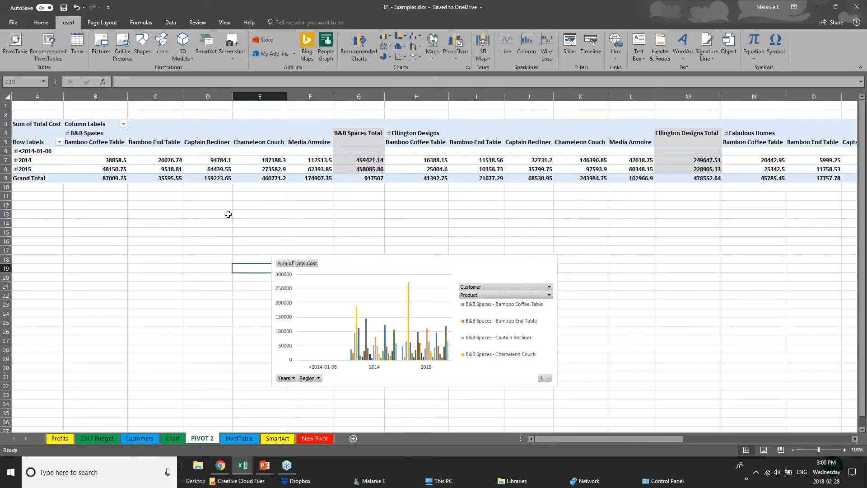
left_click(265, 466)
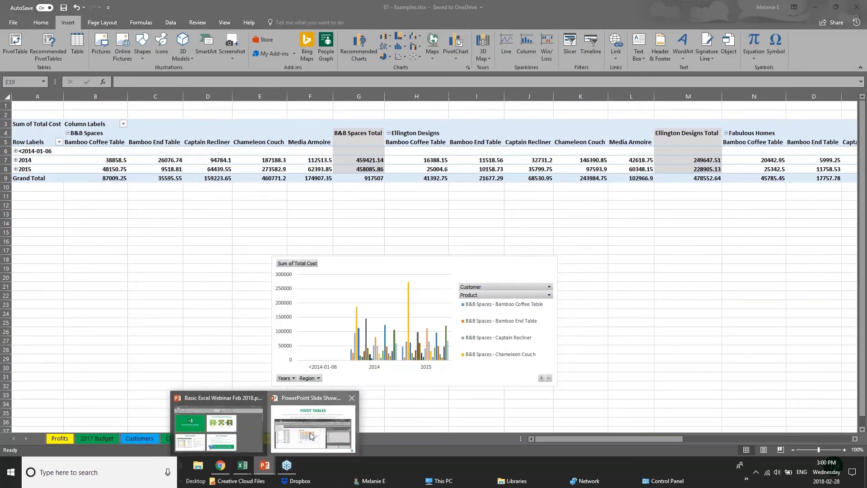
left_click(311, 436)
key("Right")
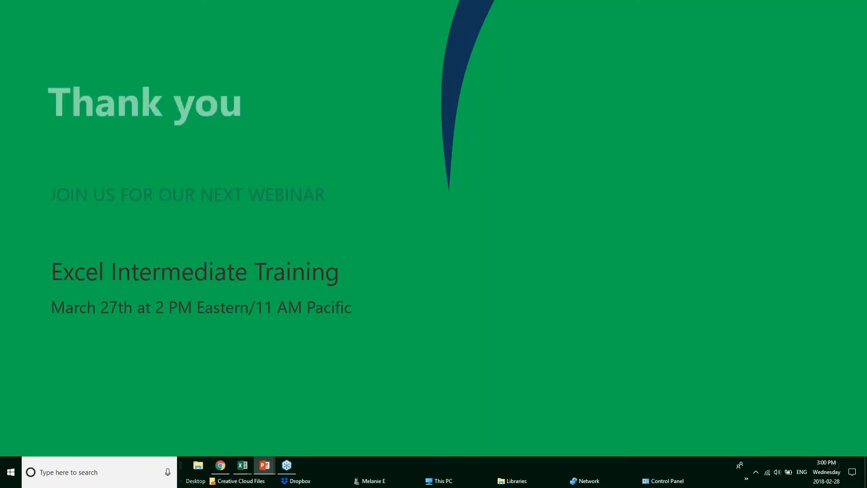